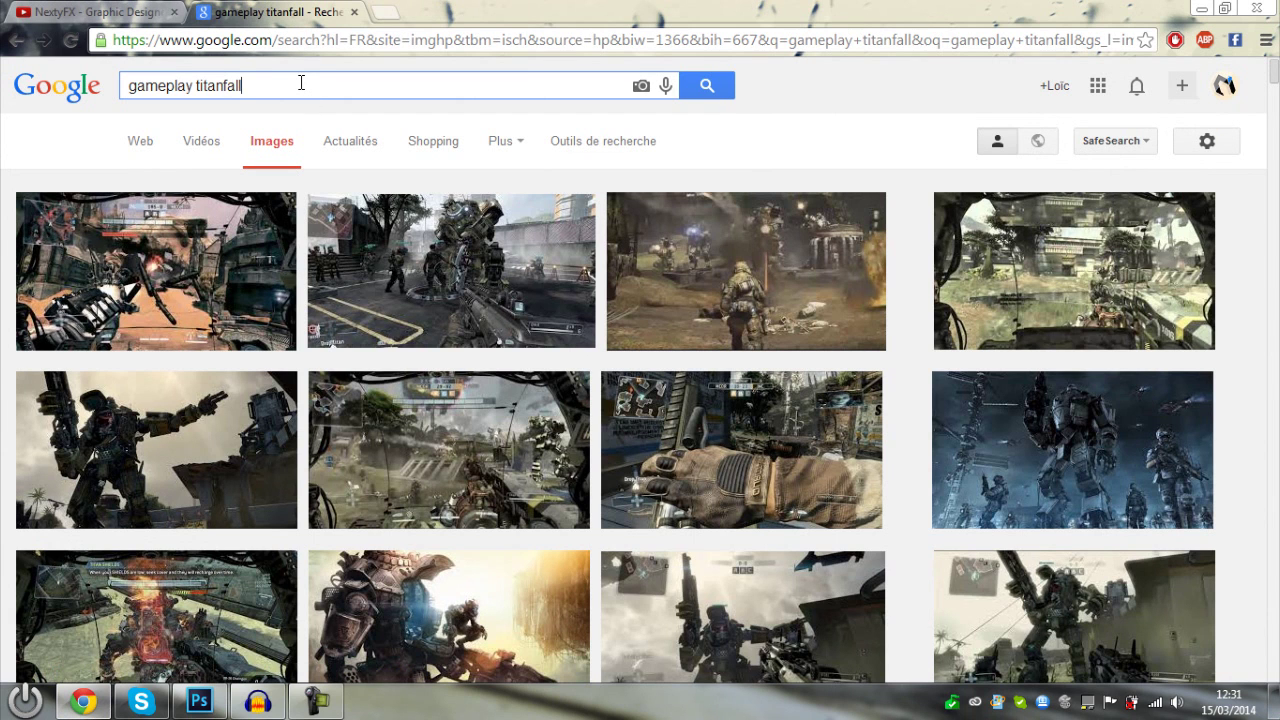
click(192, 705)
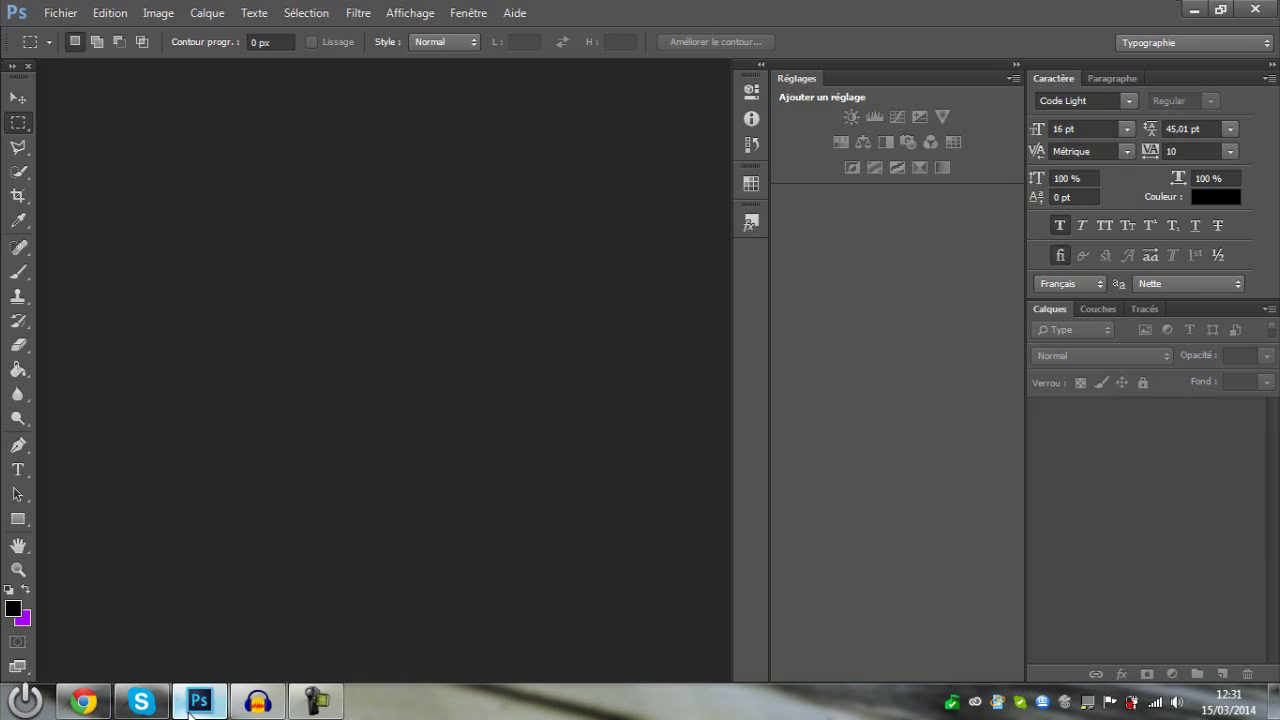
click(190, 710)
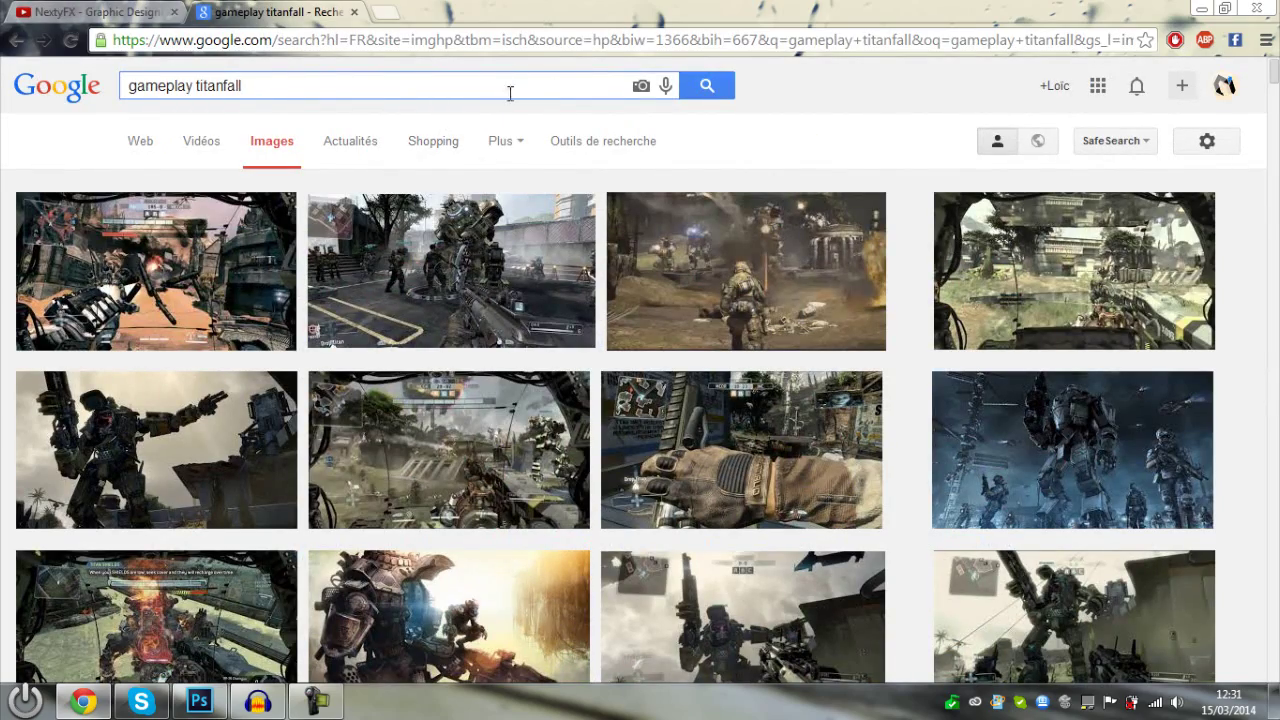
click(210, 703)
click(214, 705)
click(214, 705)
click(213, 703)
click(212, 700)
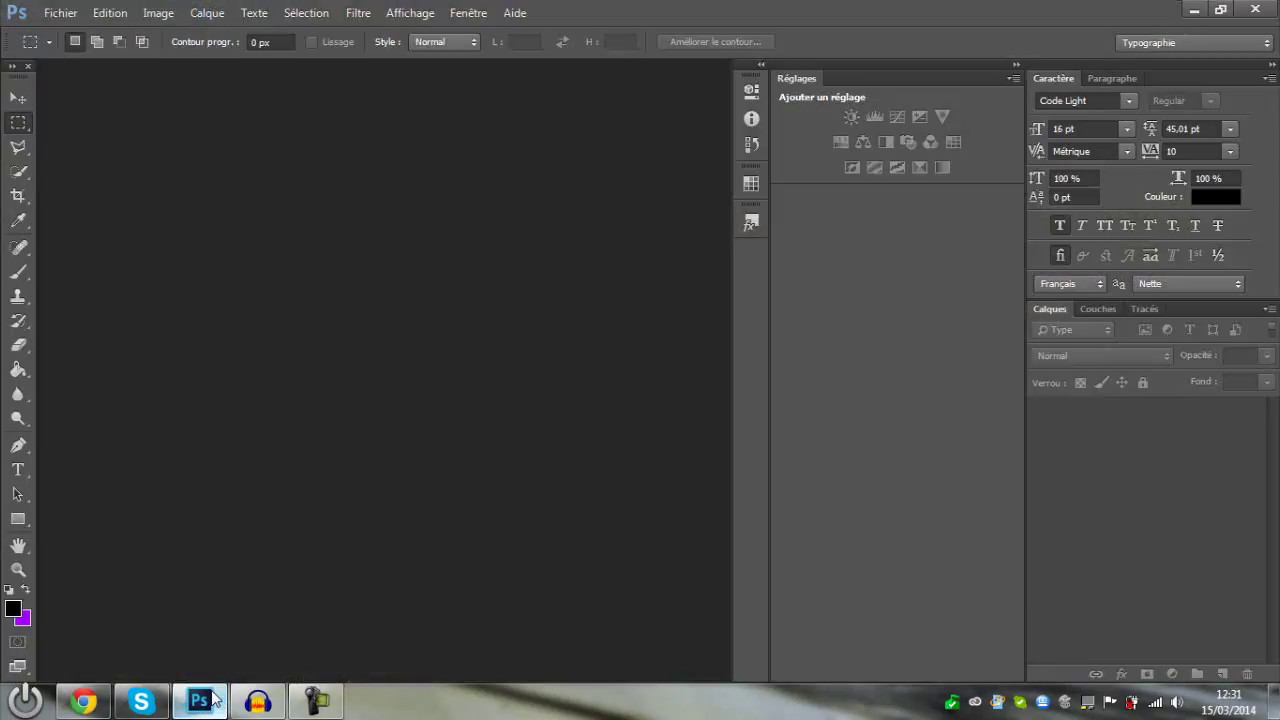
click(213, 700)
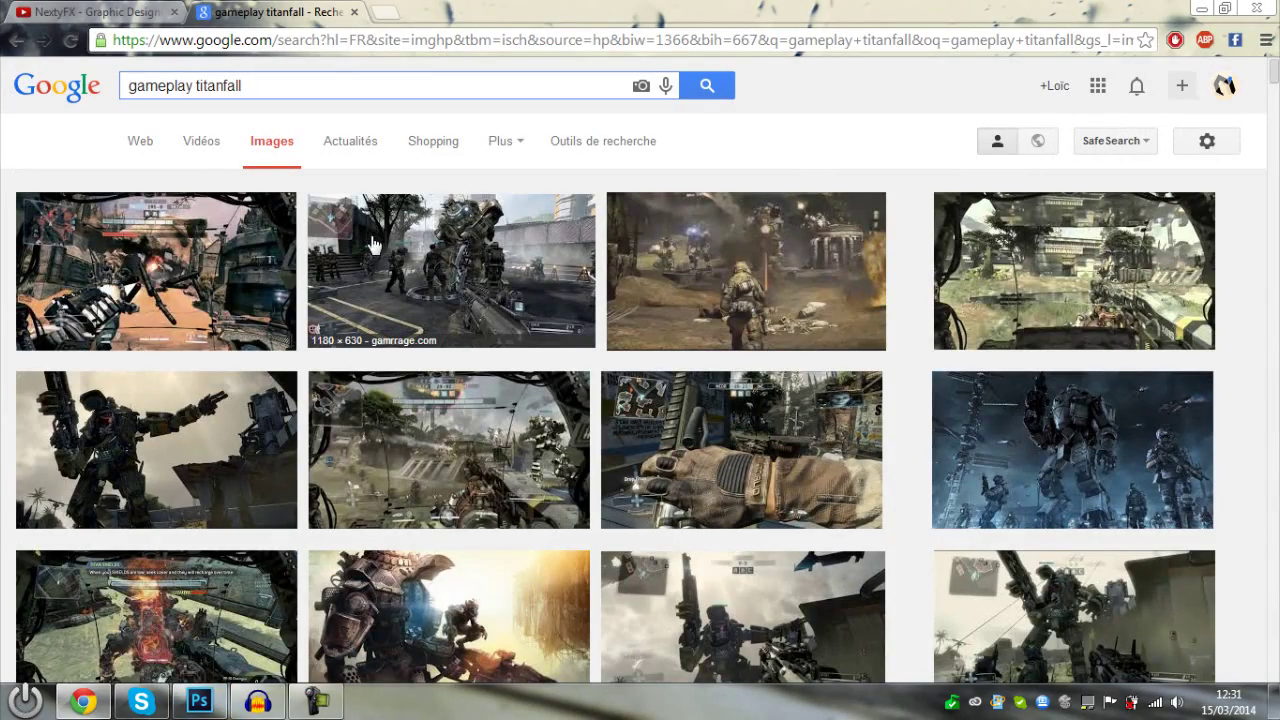
- View the Arttenko logo and banner Speed-Art video on YouTube, and open the NextyFX channel's list of videos
click(57, 8)
click(413, 322)
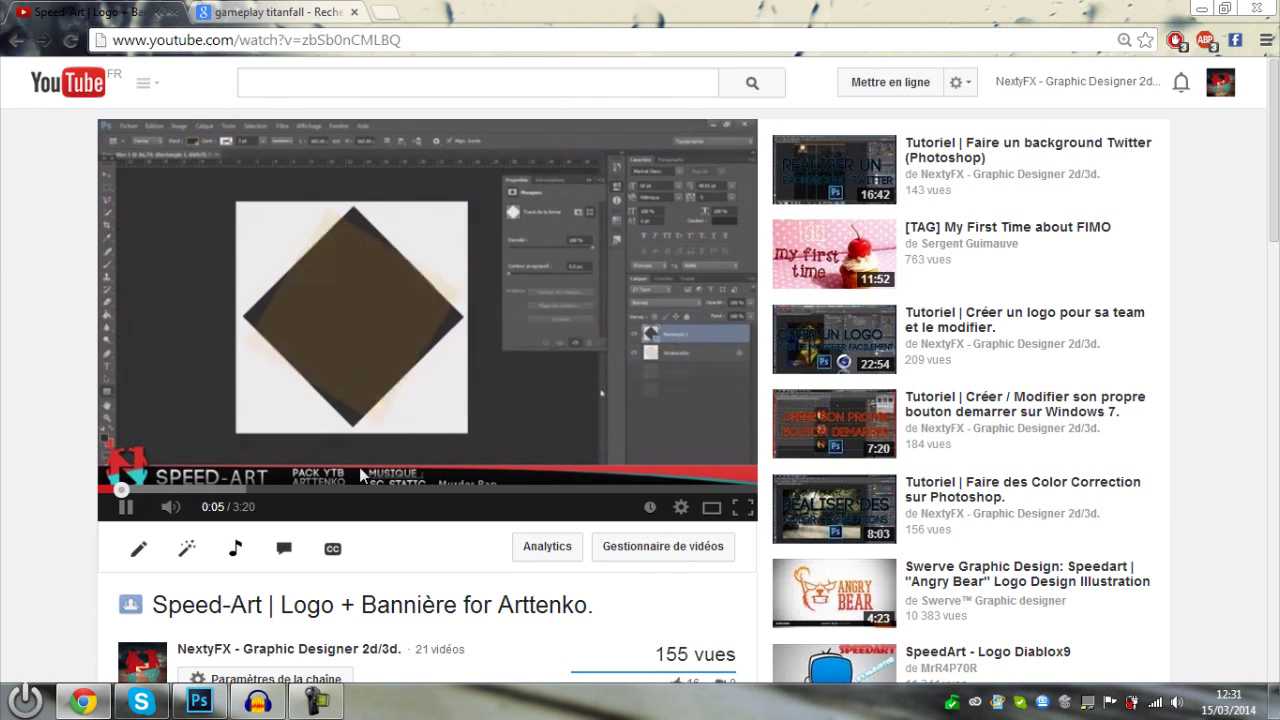
click(377, 394)
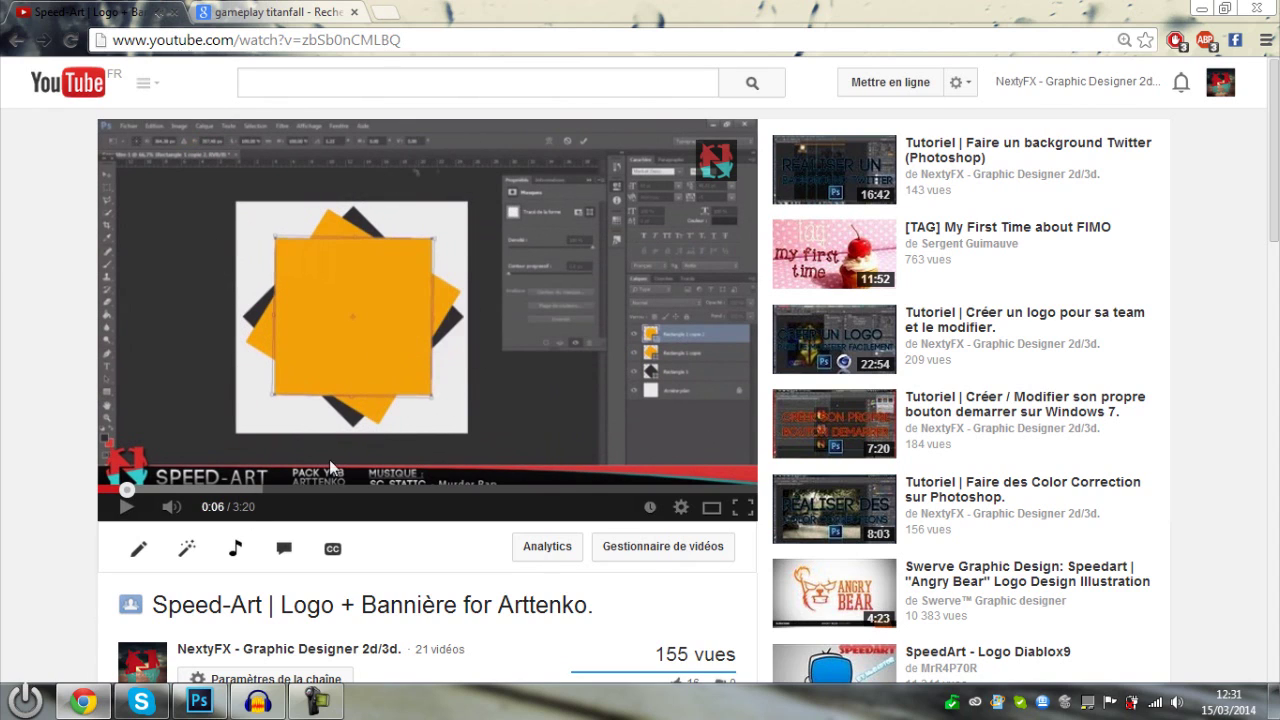
click(158, 660)
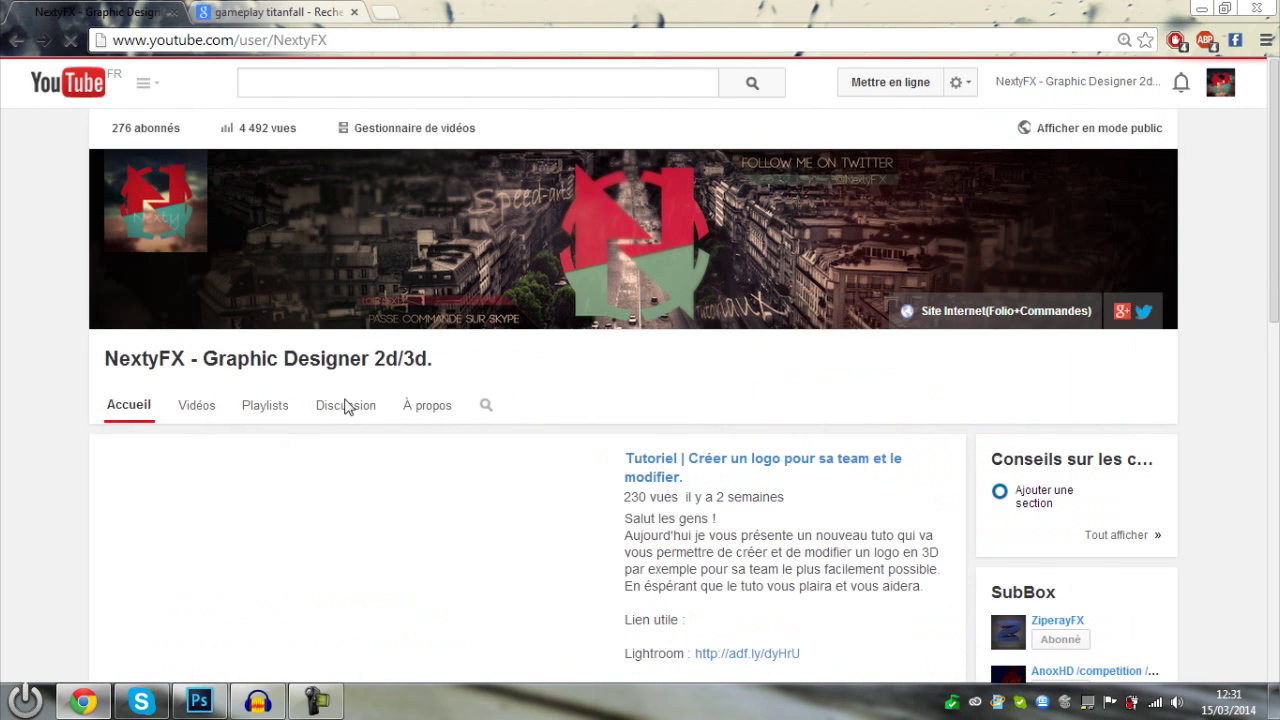
click(206, 407)
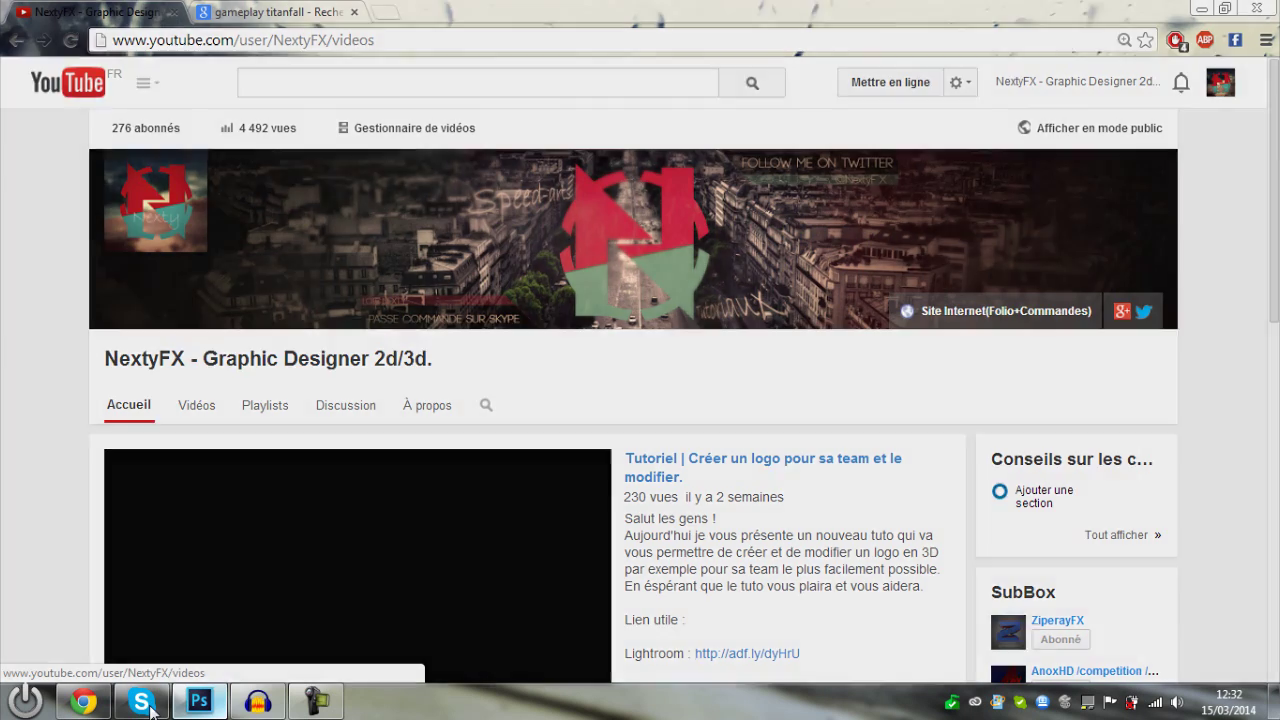
- Switch to Photoshop, start a new document and set its width to 1280 pixels
click(199, 701)
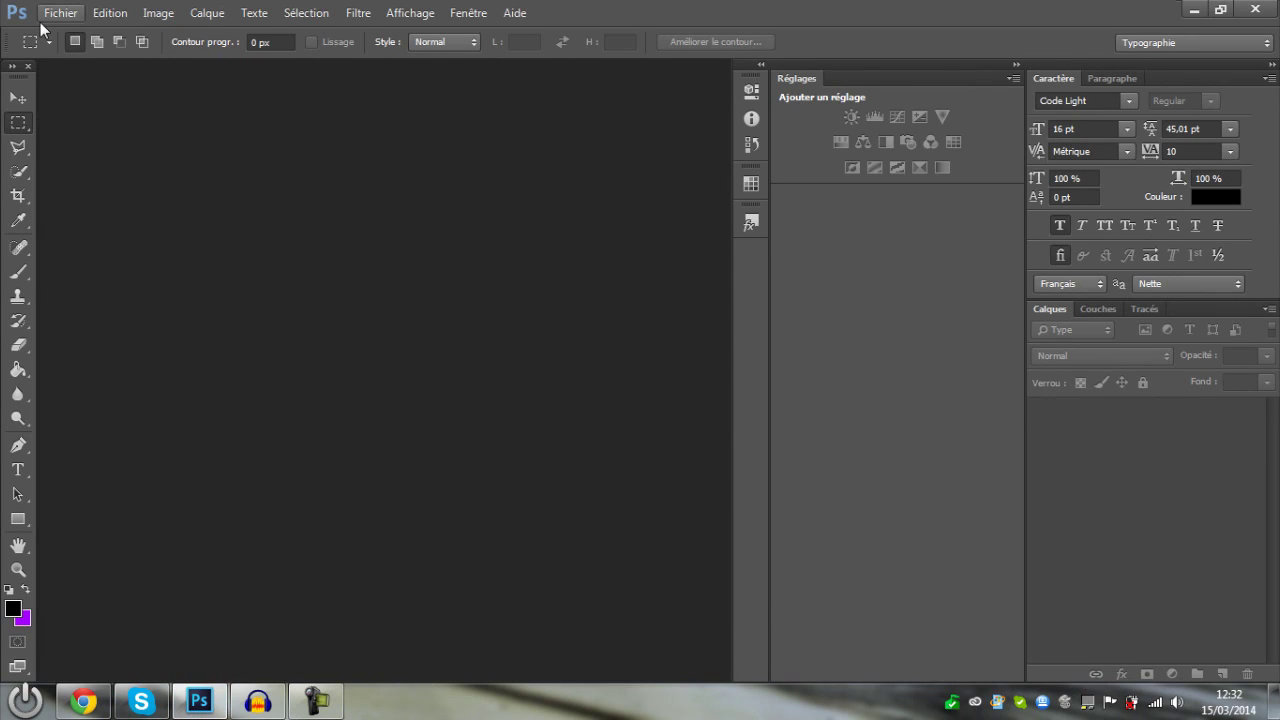
click(62, 13)
mouse_move(133, 8)
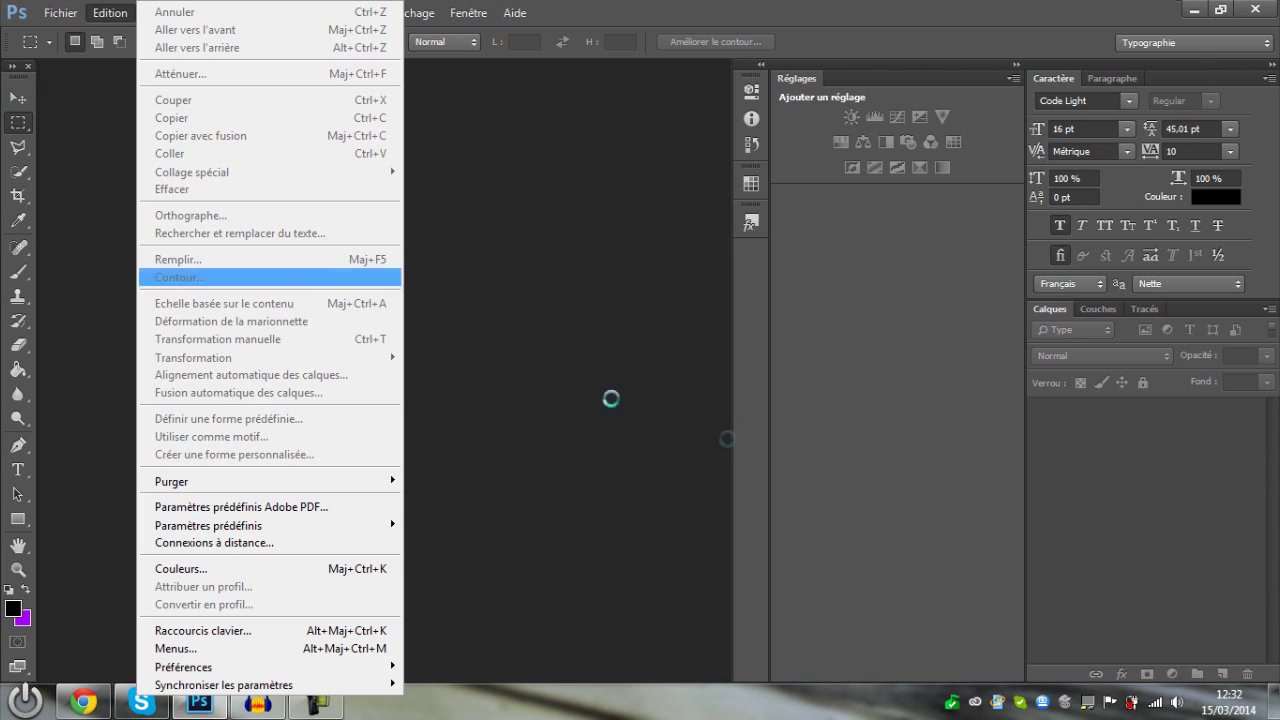
click(662, 386)
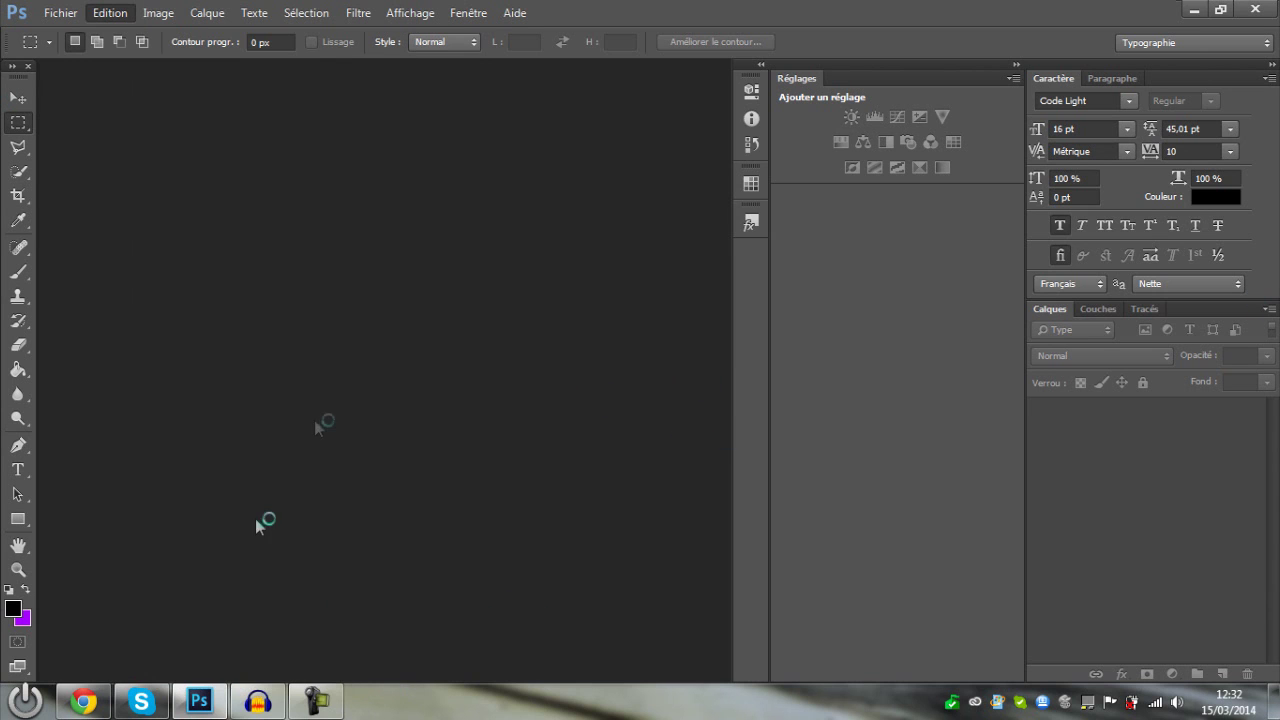
click(71, 20)
click(76, 36)
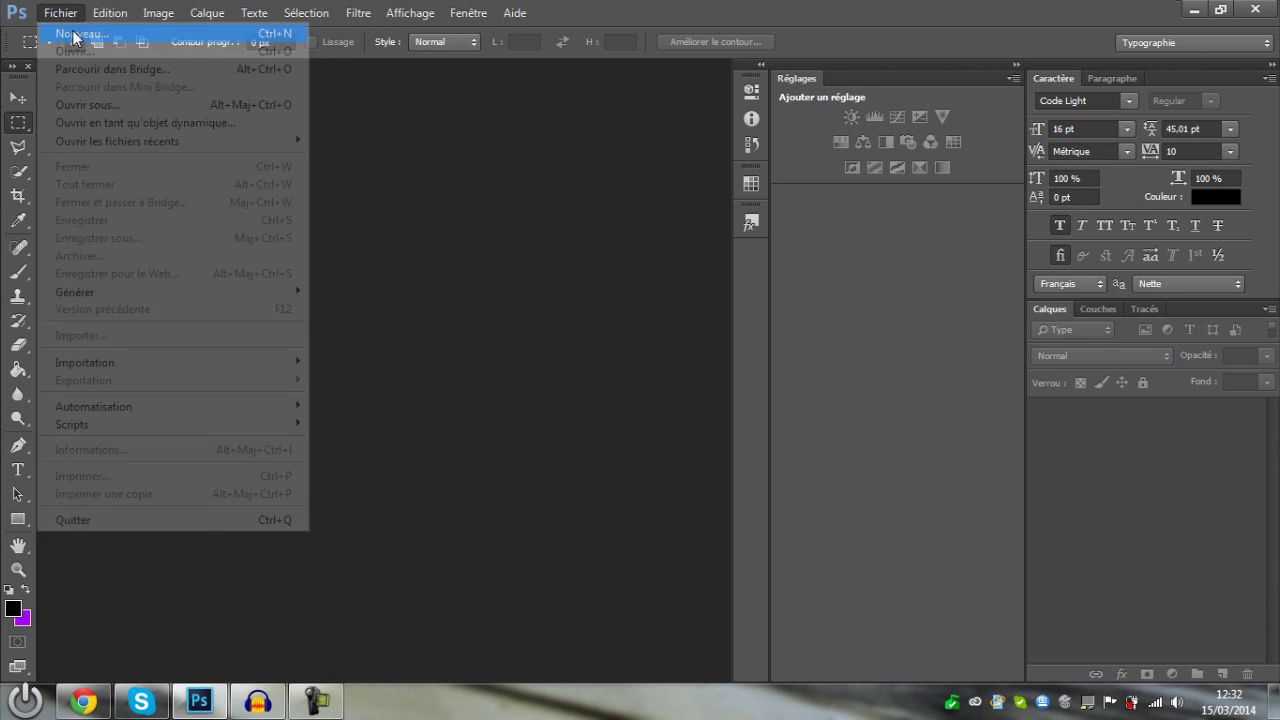
double_click(417, 231)
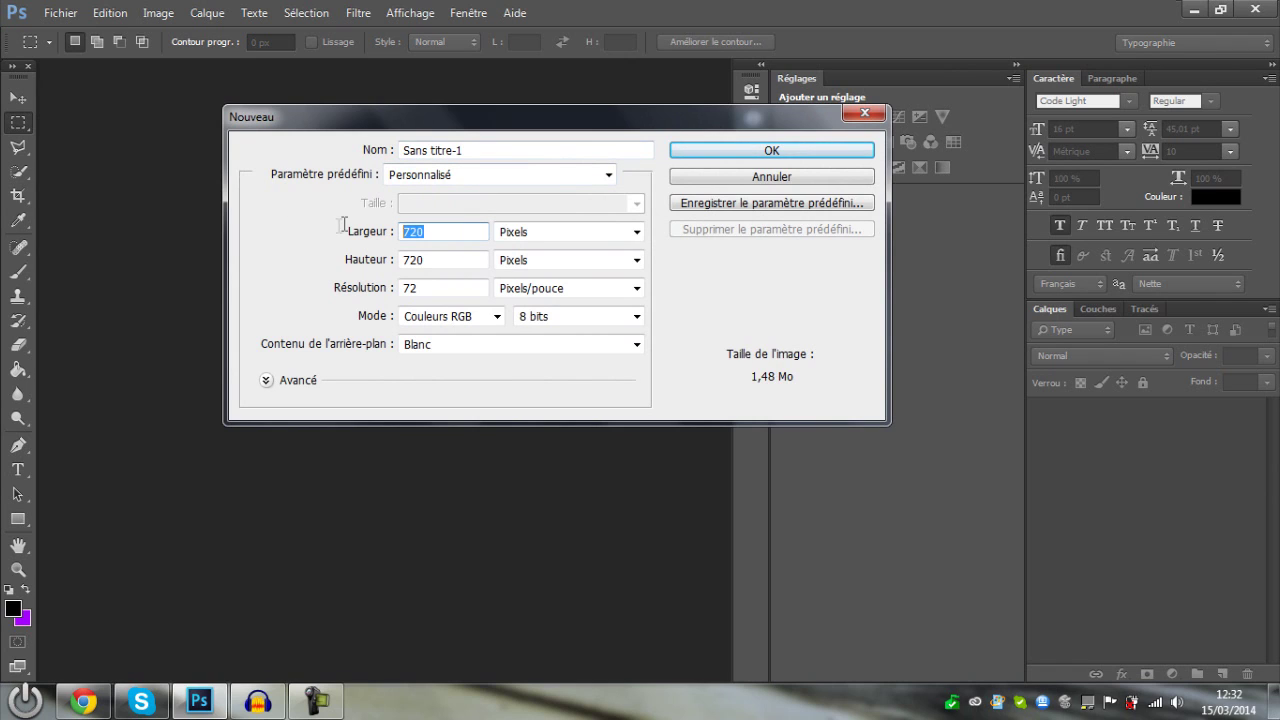
text(1280)
key(Tab)
key(Tab)
- Check the width and height fields and create the document at 1280 x 720 pixels
click(456, 232)
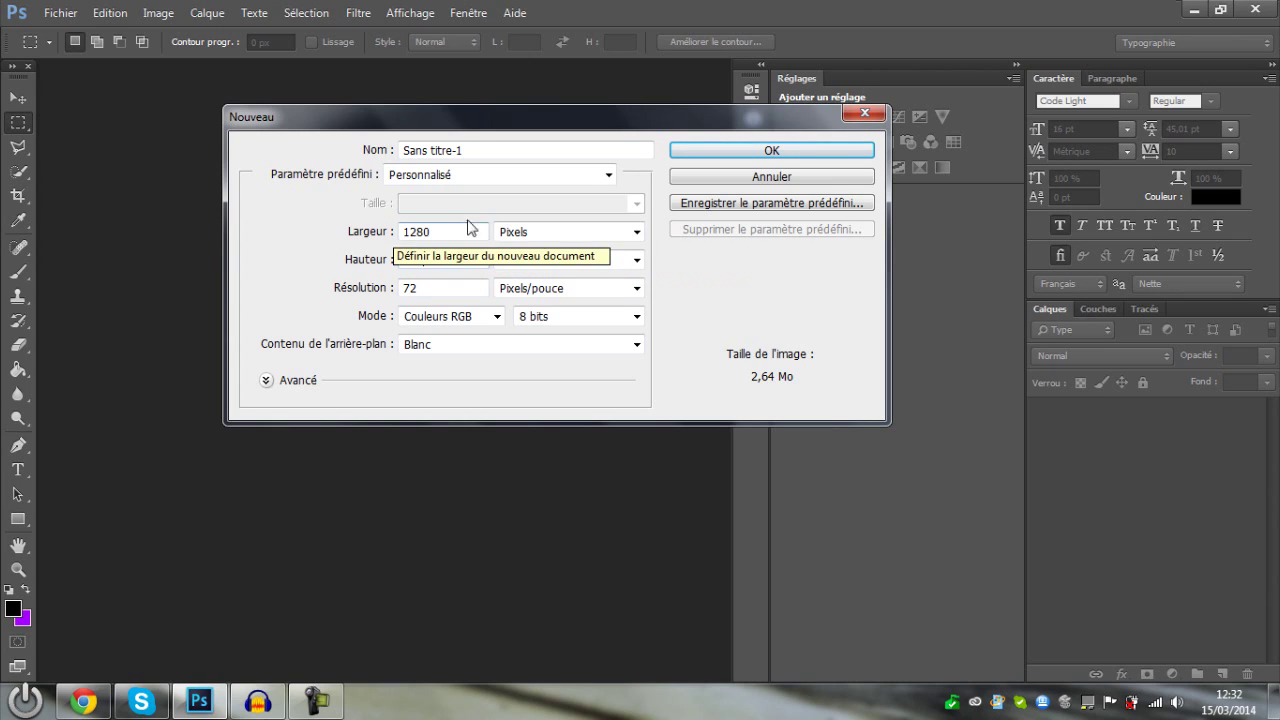
click(452, 234)
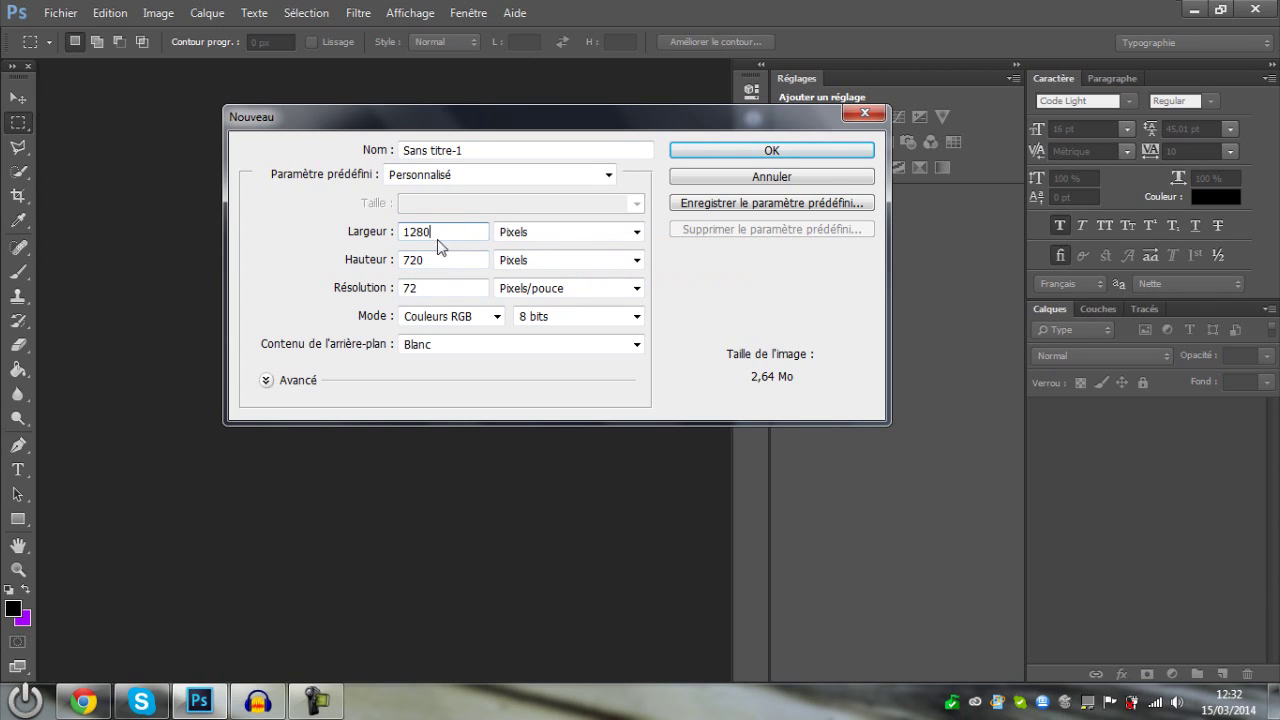
double_click(441, 262)
click(449, 259)
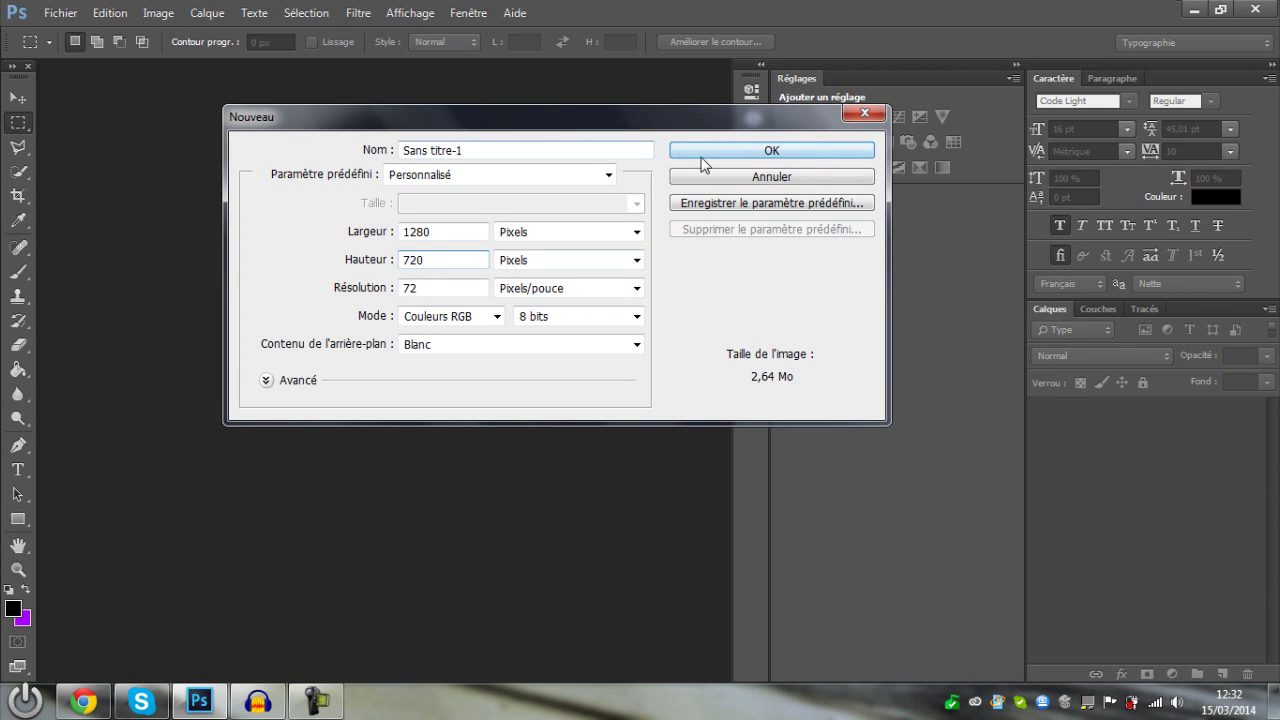
click(453, 231)
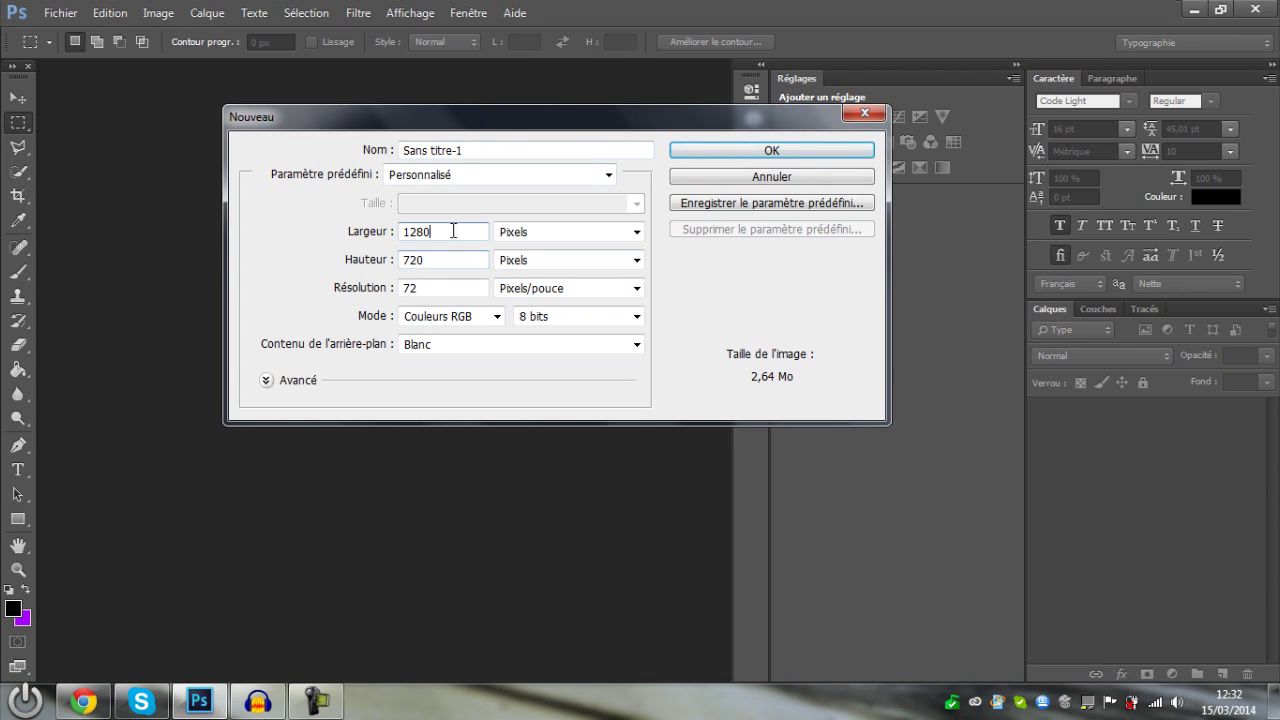
click(449, 257)
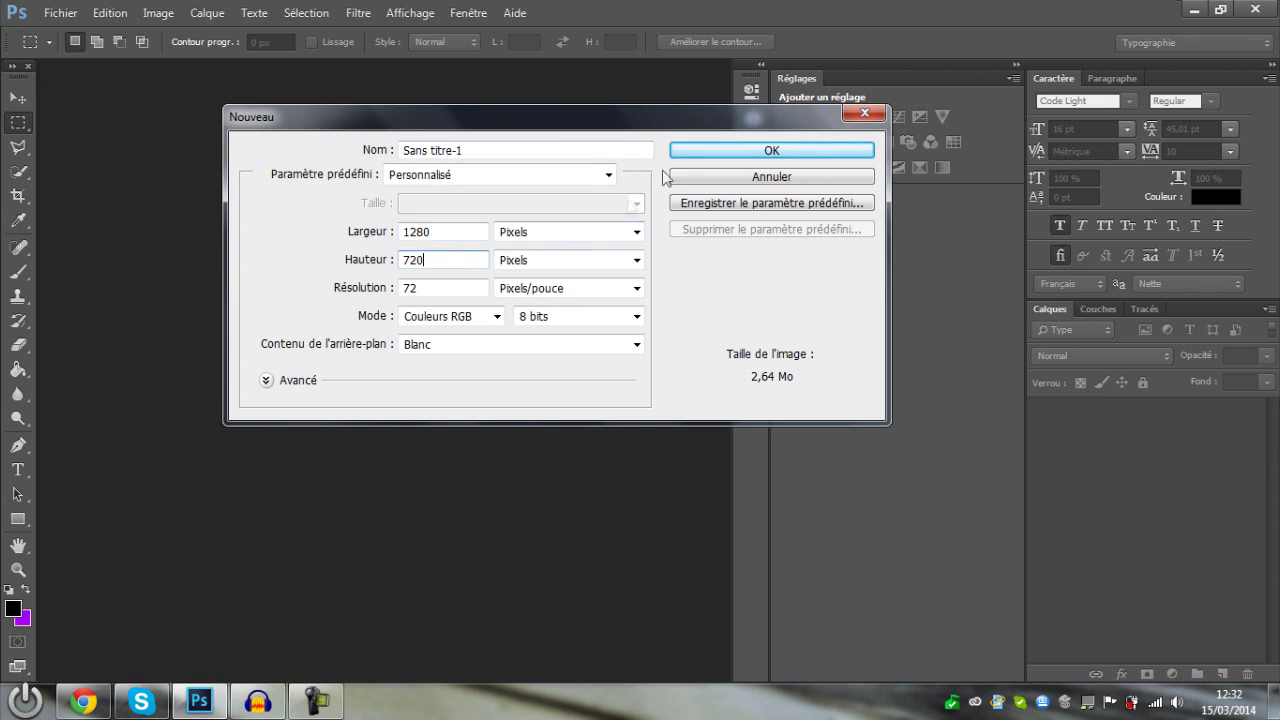
click(729, 152)
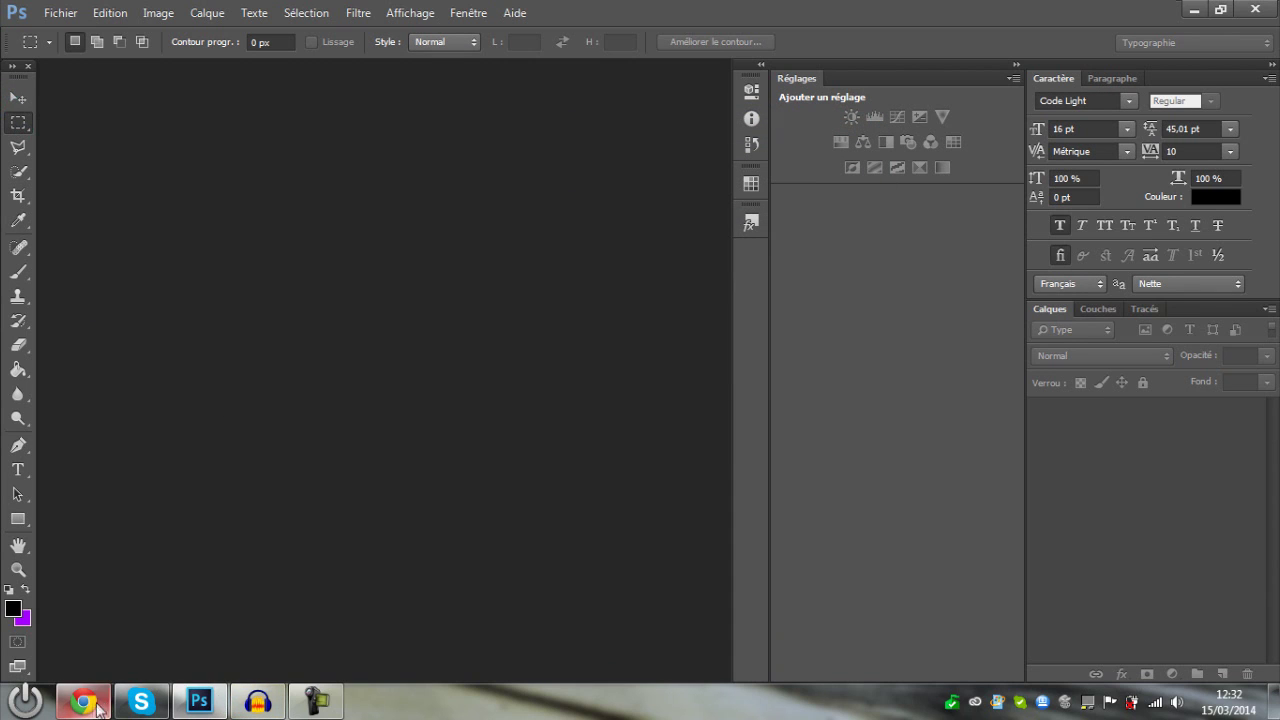
- Collapse the Adjustments panel to icons, fit the blank canvas to the screen and activate the Move tool
click(1012, 78)
click(1102, 465)
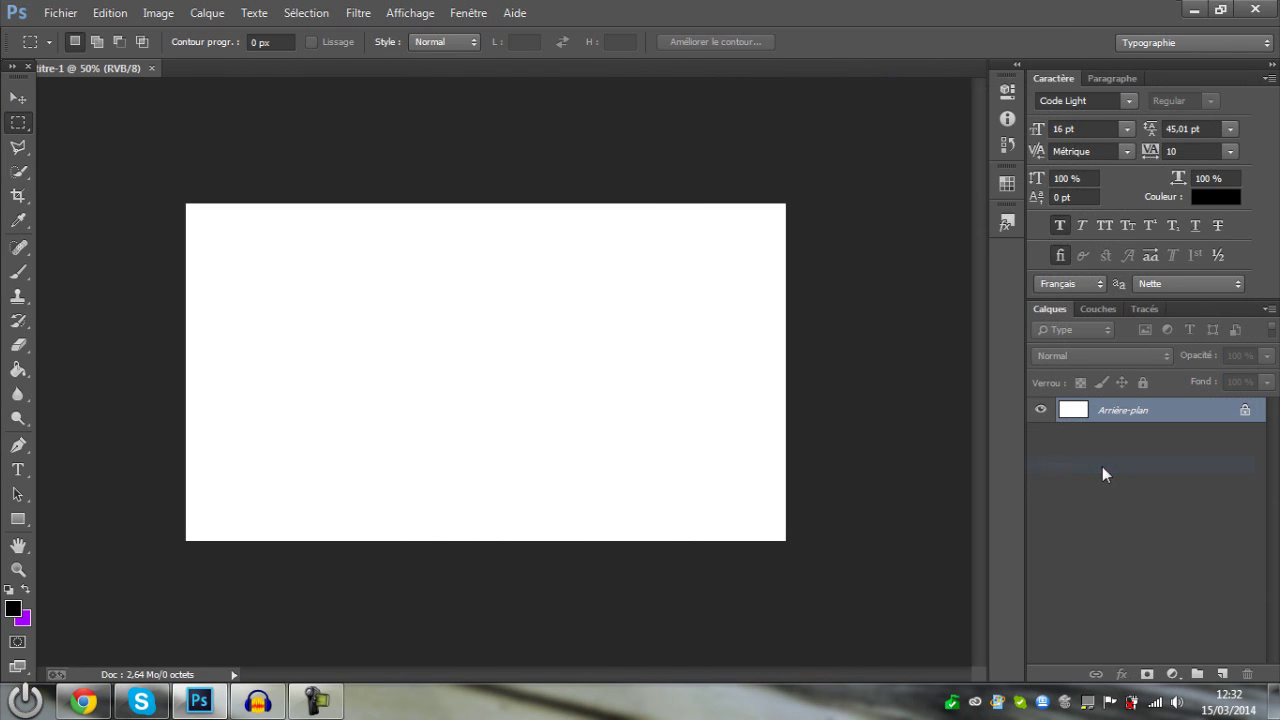
click(17, 569)
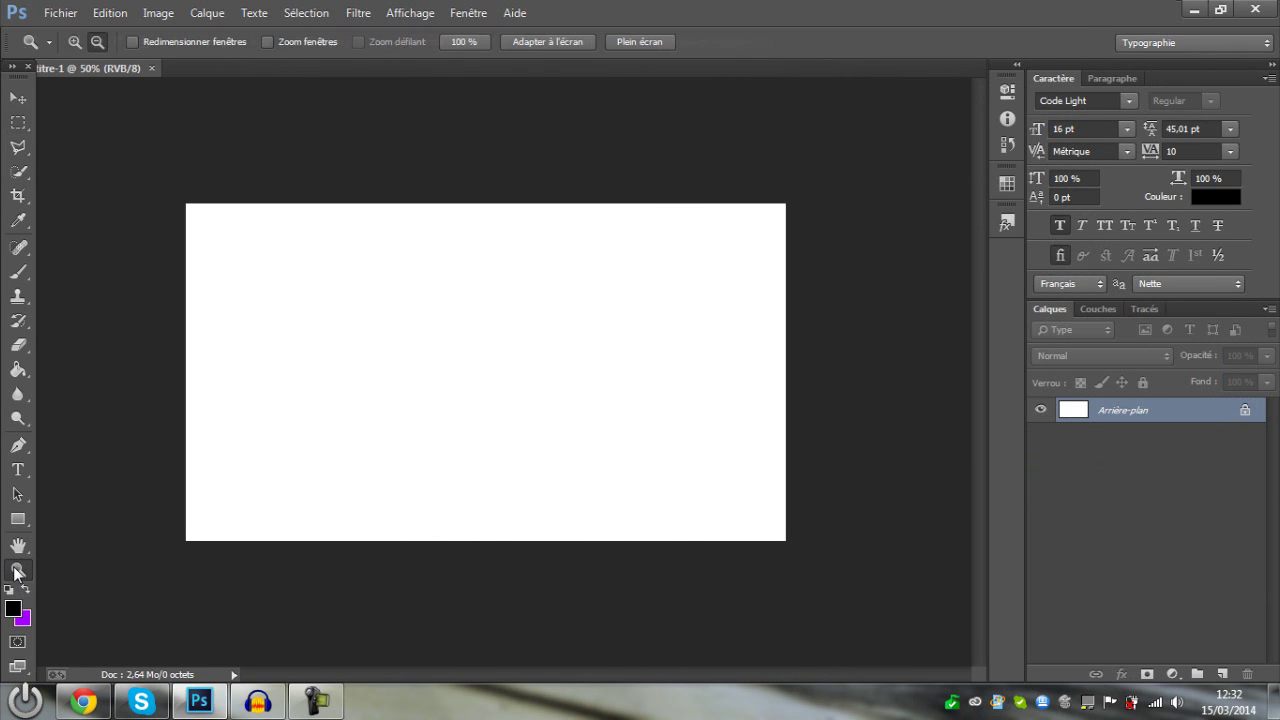
click(560, 40)
click(20, 100)
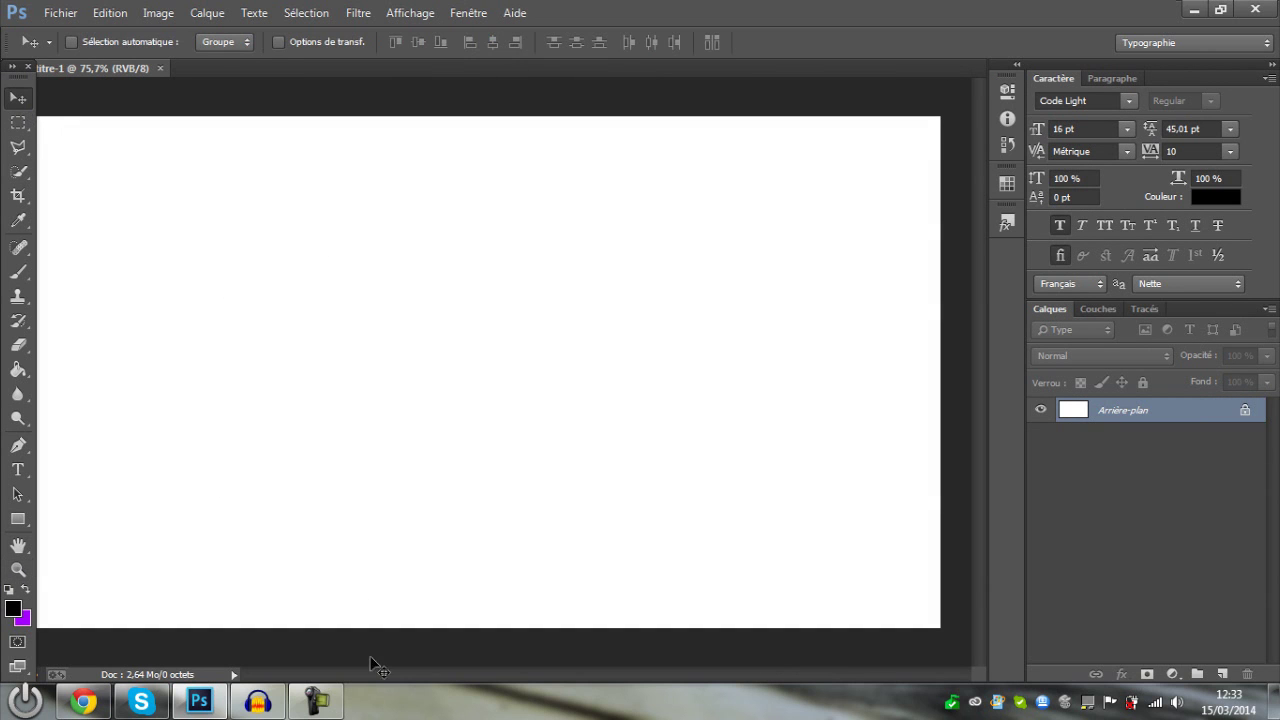
- Copy the 1180 × 630 Titanfall gameplay image from the Google Images results in Chrome and paste it into the Photoshop document
click(83, 700)
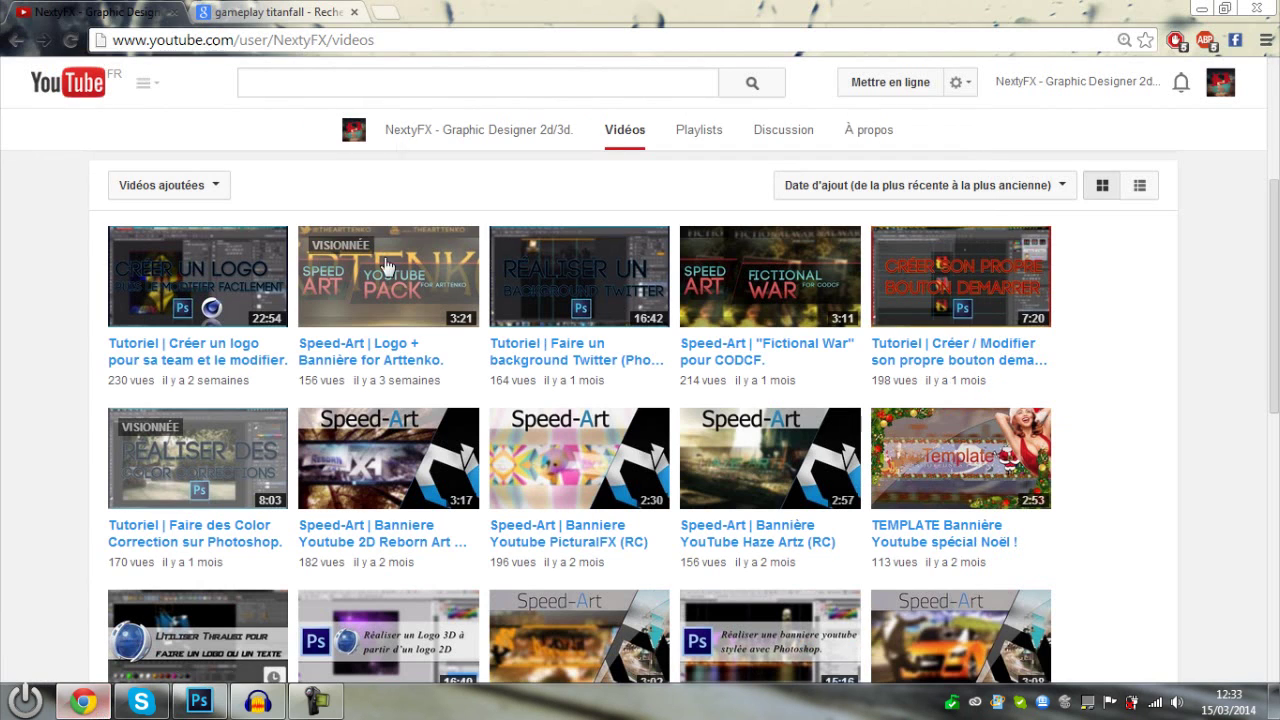
click(265, 11)
click(548, 205)
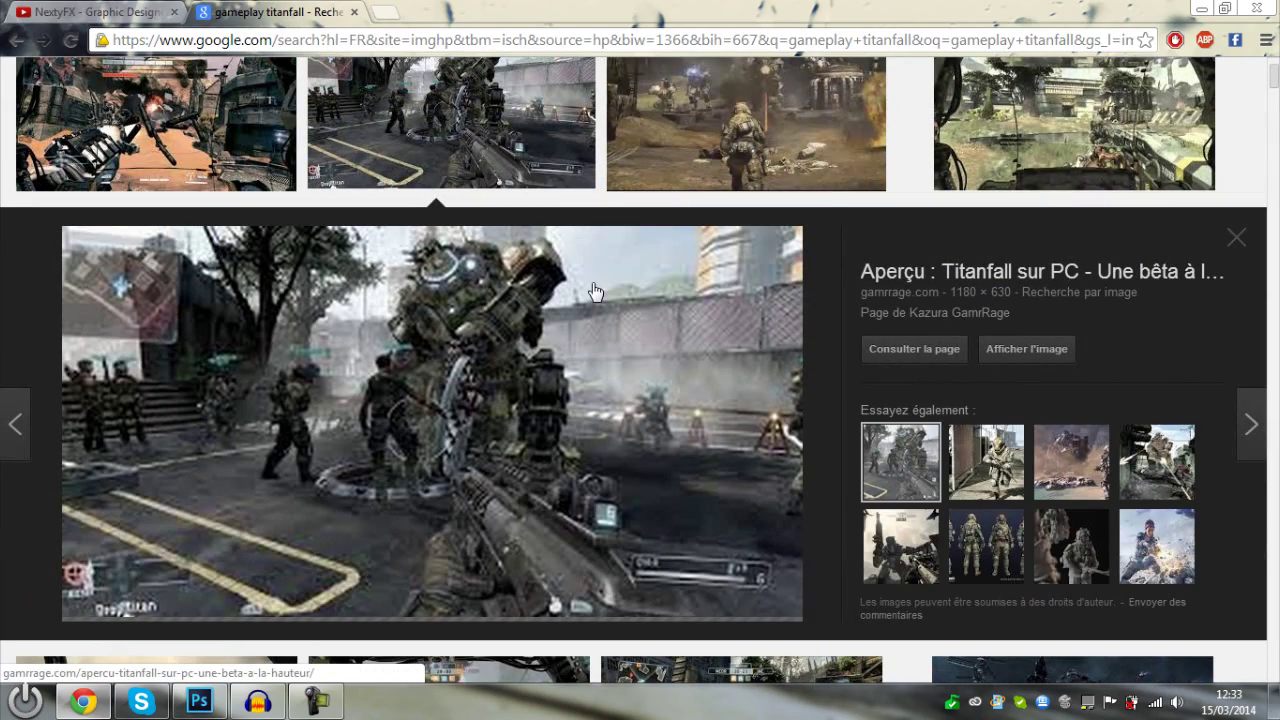
right_click(508, 370)
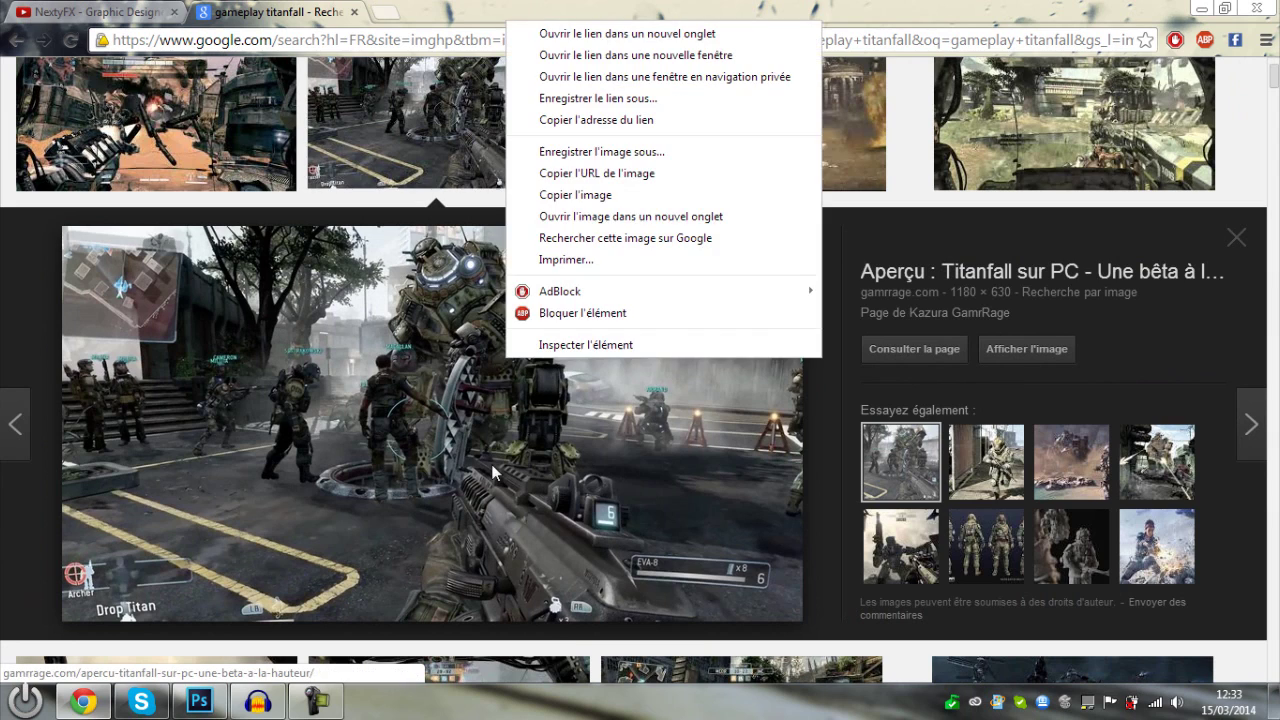
click(546, 196)
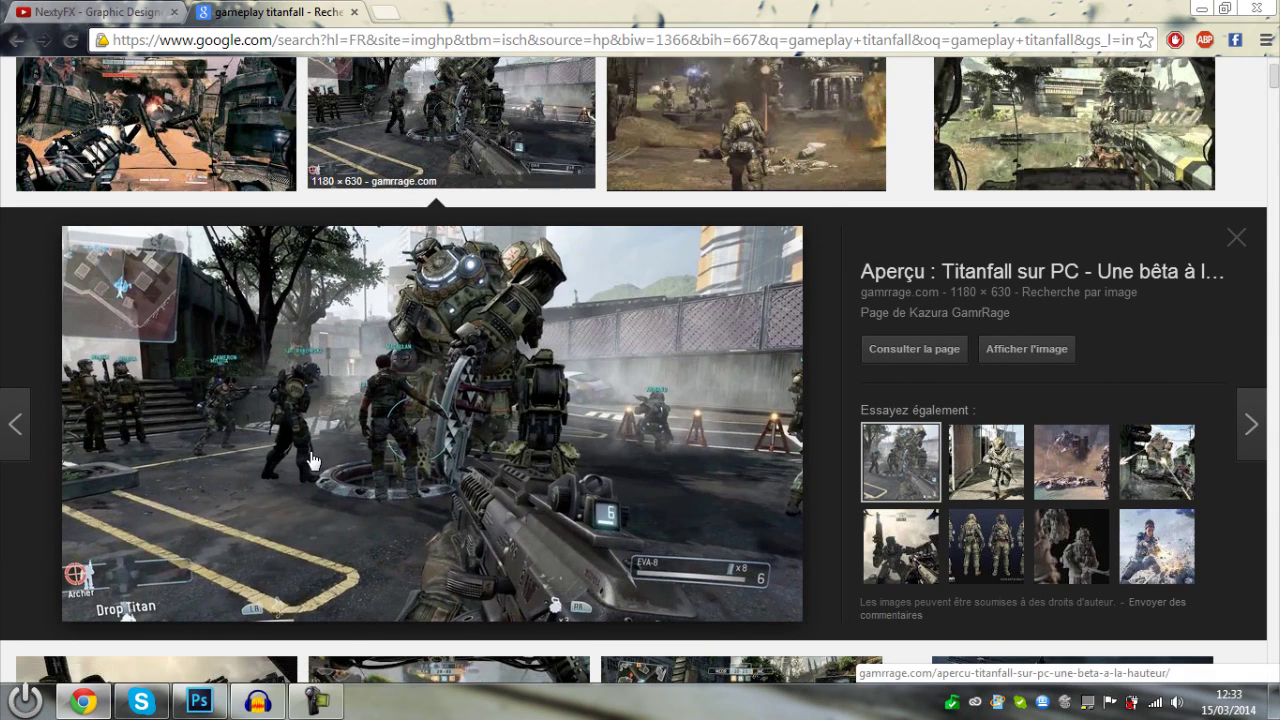
click(199, 701)
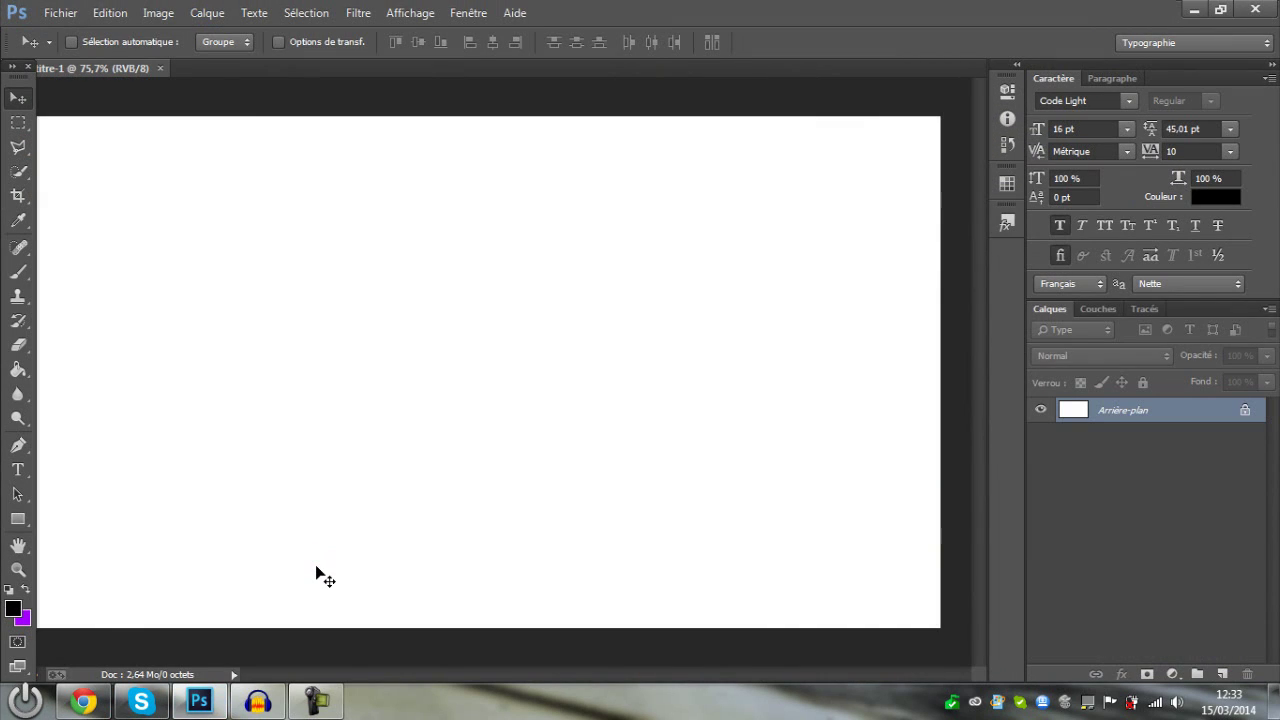
key(ctrl+v)
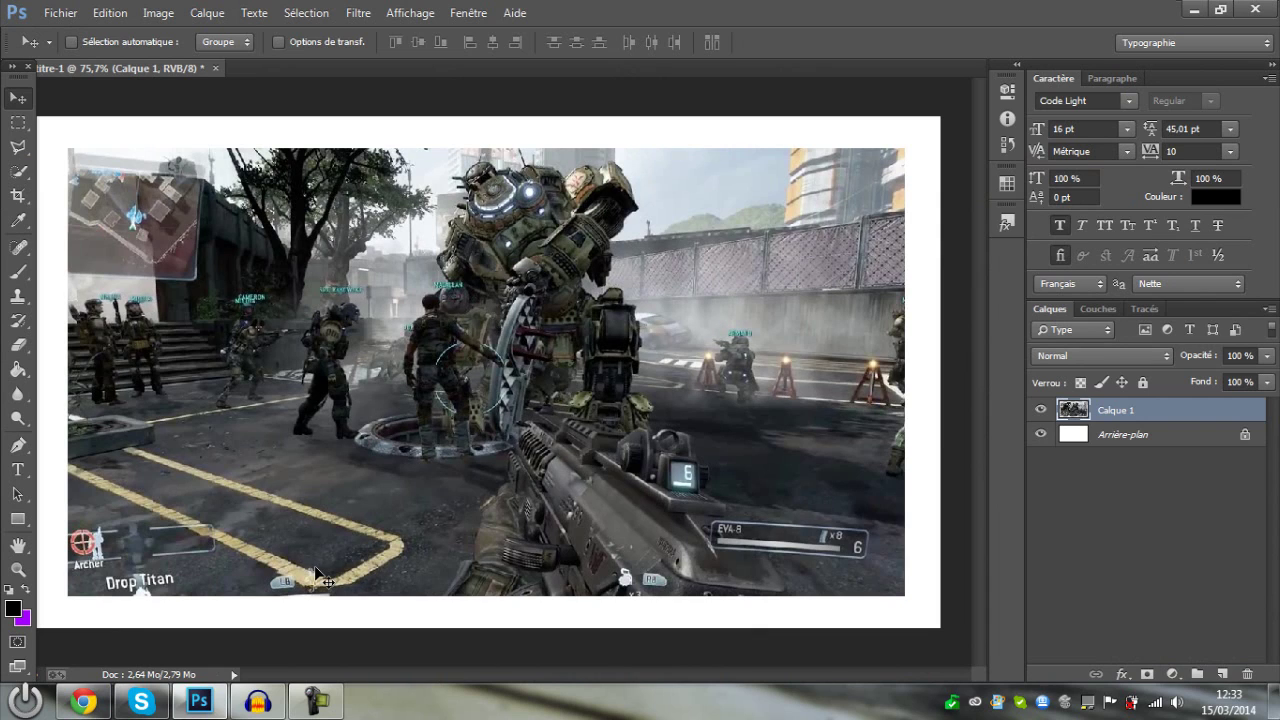
- Scale the pasted Titanfall image from opposite corners so that it covers the whole canvas
key(ctrl+t)
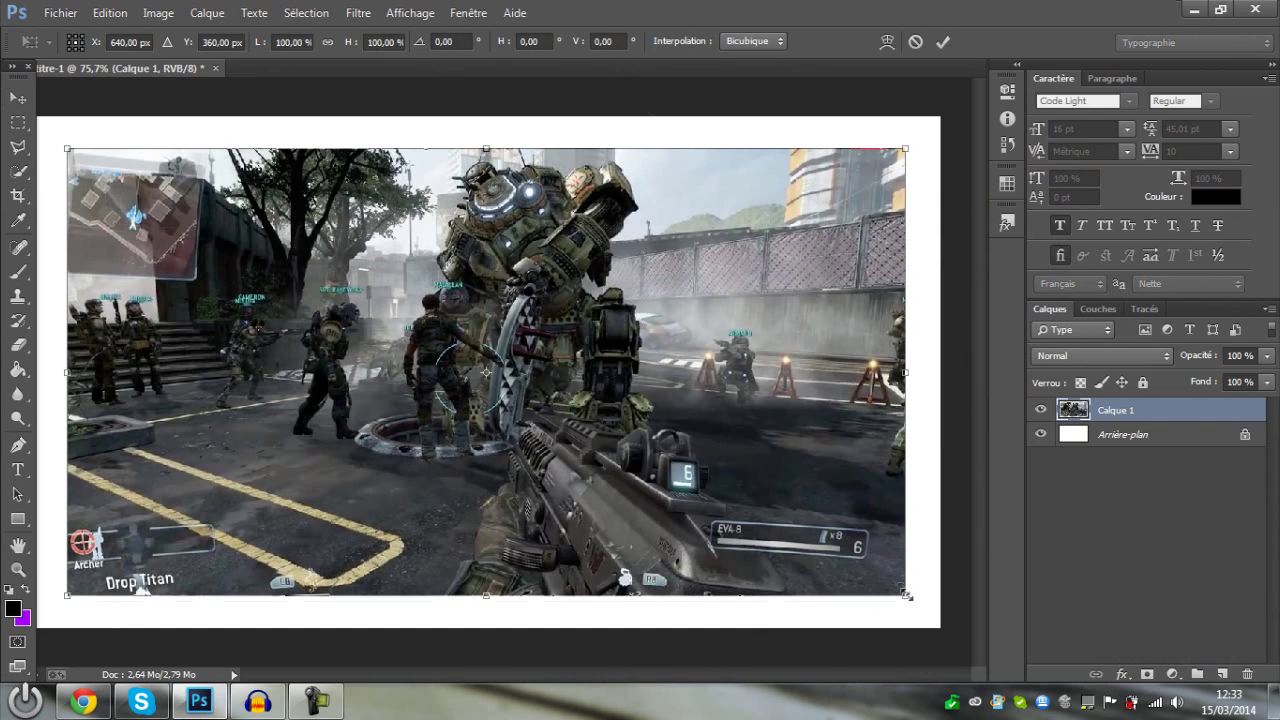
drag(906, 596, 940, 628)
drag(67, 148, 37, 116)
key(Return)
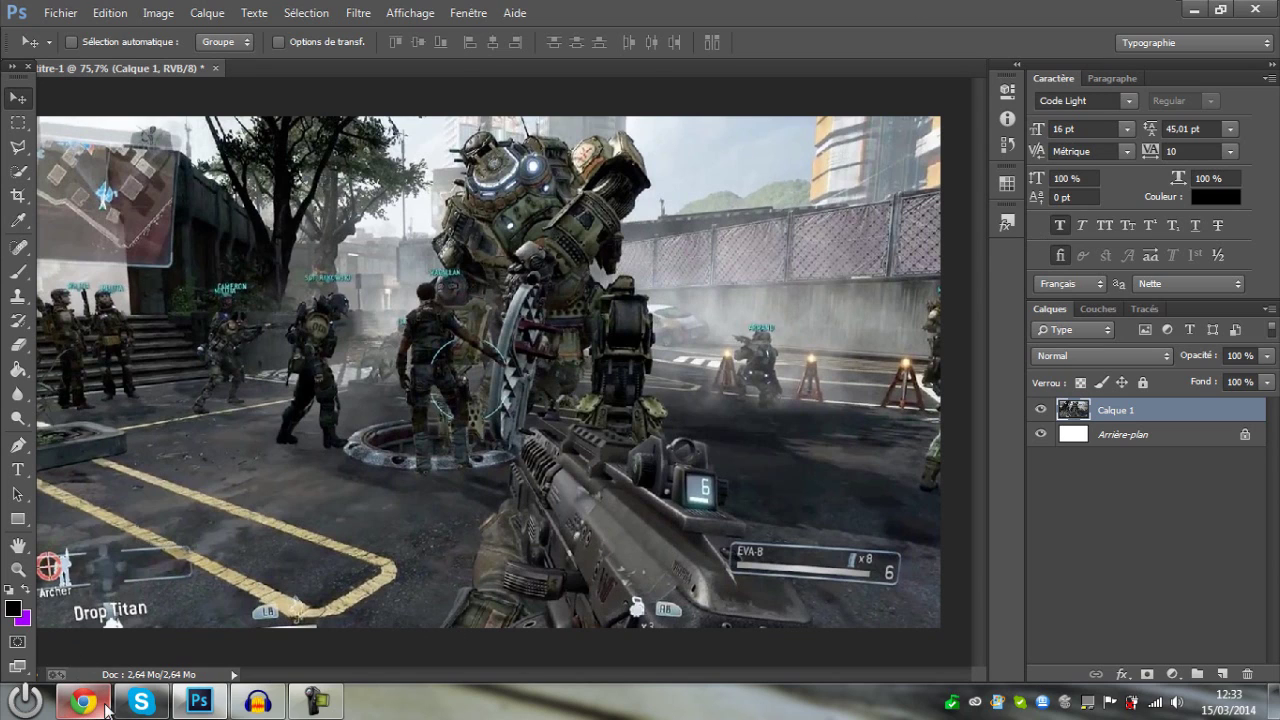
- Add a new empty layer above the Titanfall image layer
click(1222, 675)
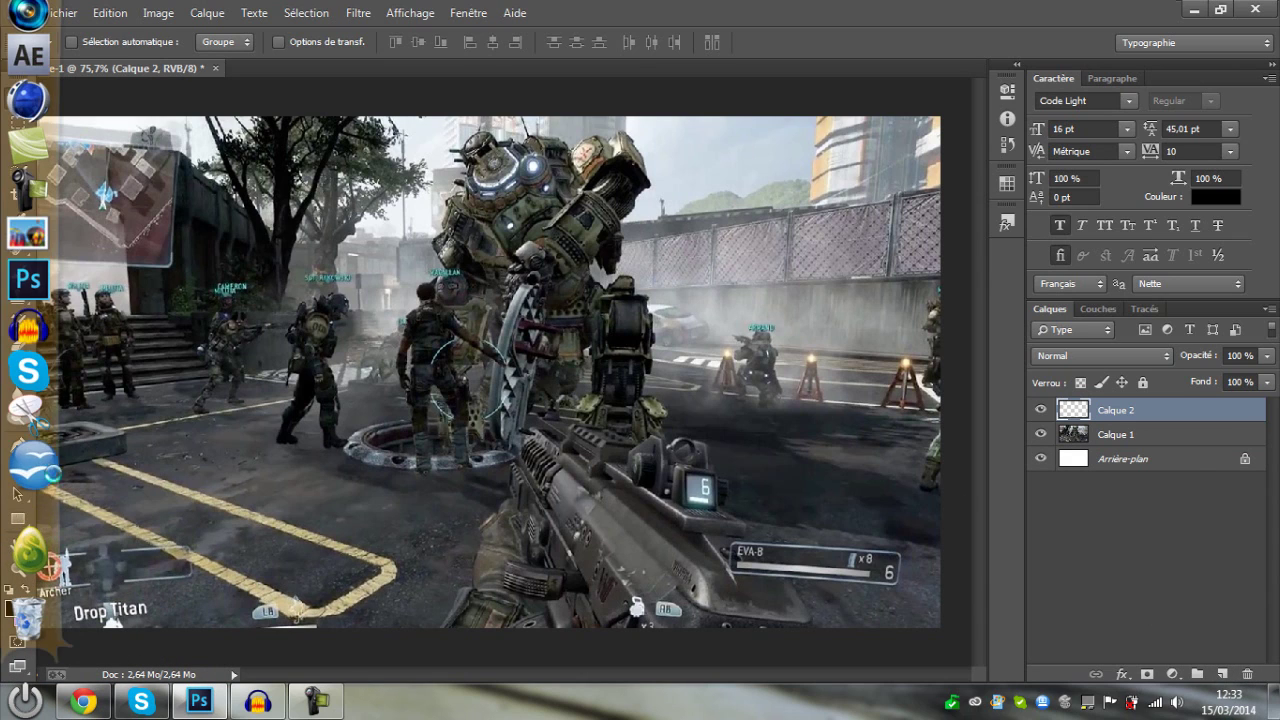
click(28, 520)
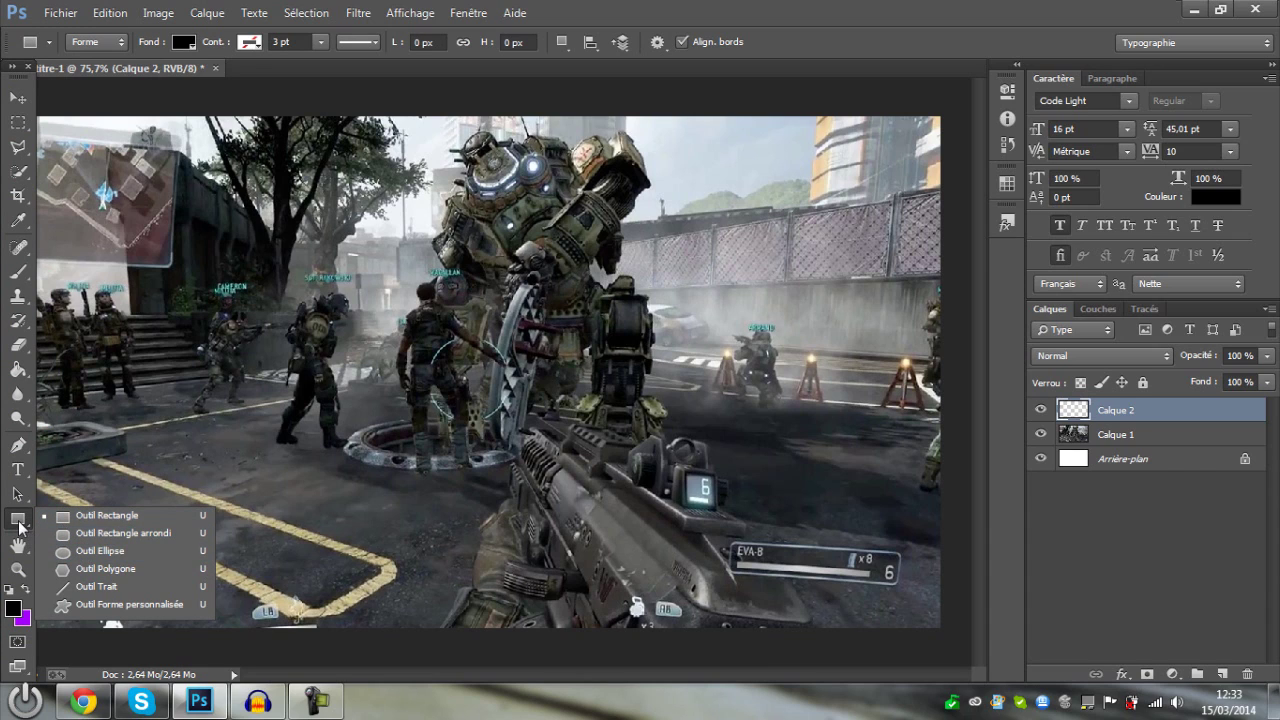
click(20, 525)
- Draw a Pen tool path on the empty Calque 2 enclosing the canvas's top strip, with its lower edge curving down toward the right
click(18, 445)
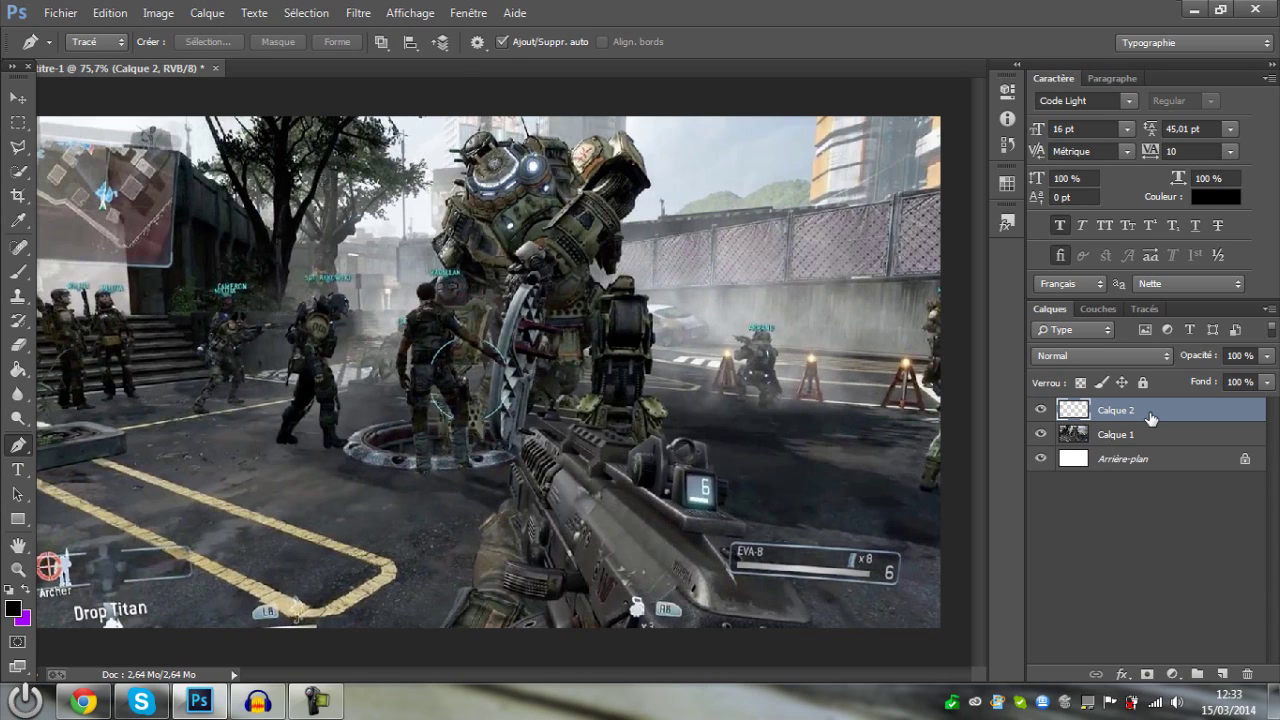
drag(1152, 442, 1150, 446)
key(ctrl+z)
click(949, 215)
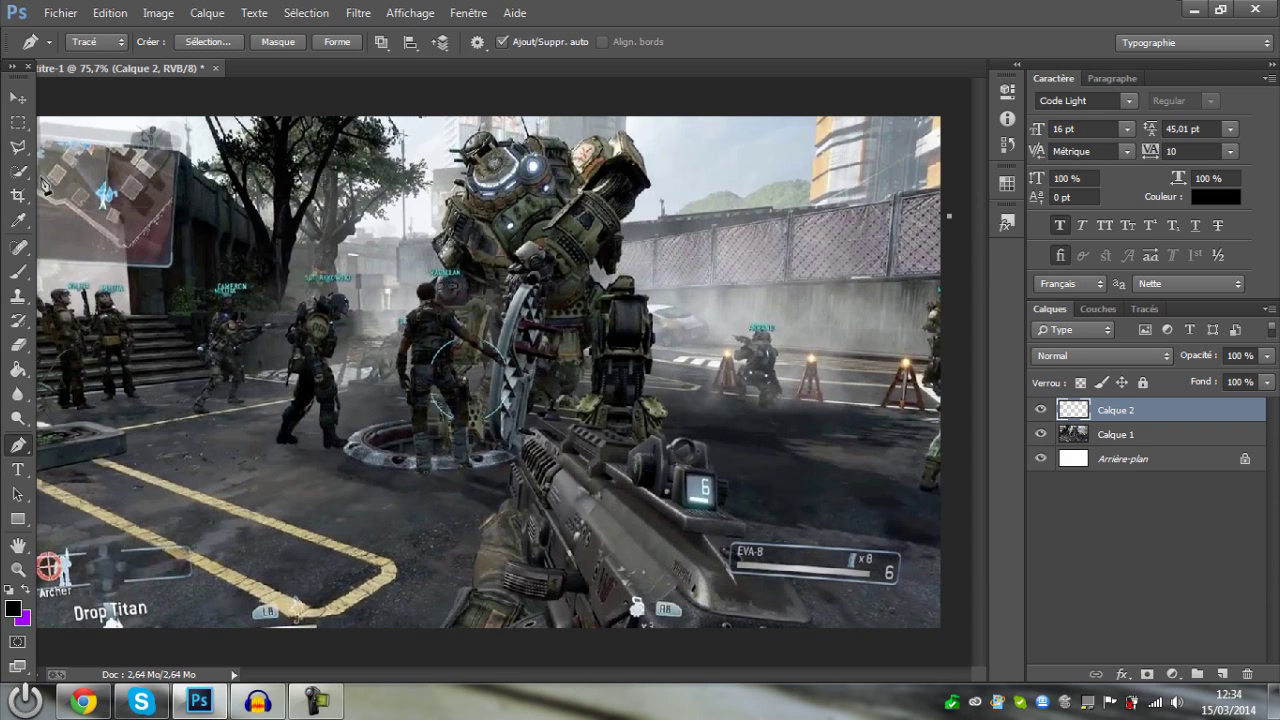
key(ctrl+minus)
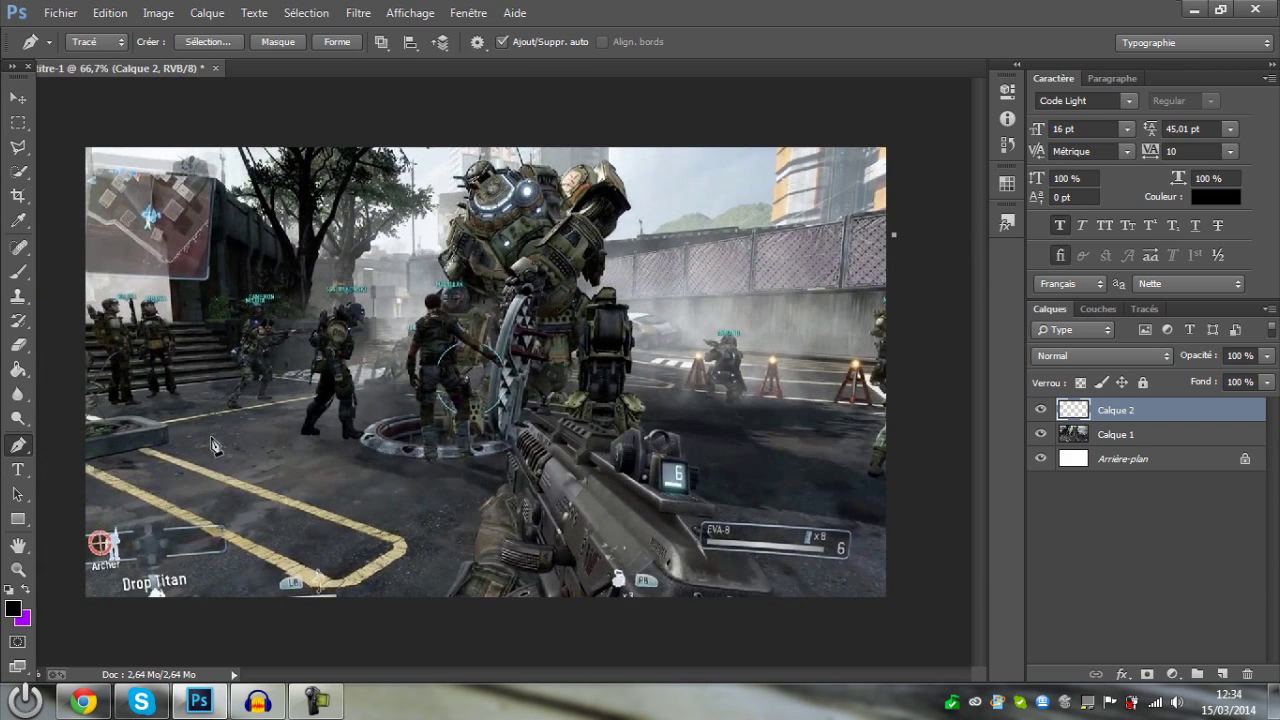
click(78, 197)
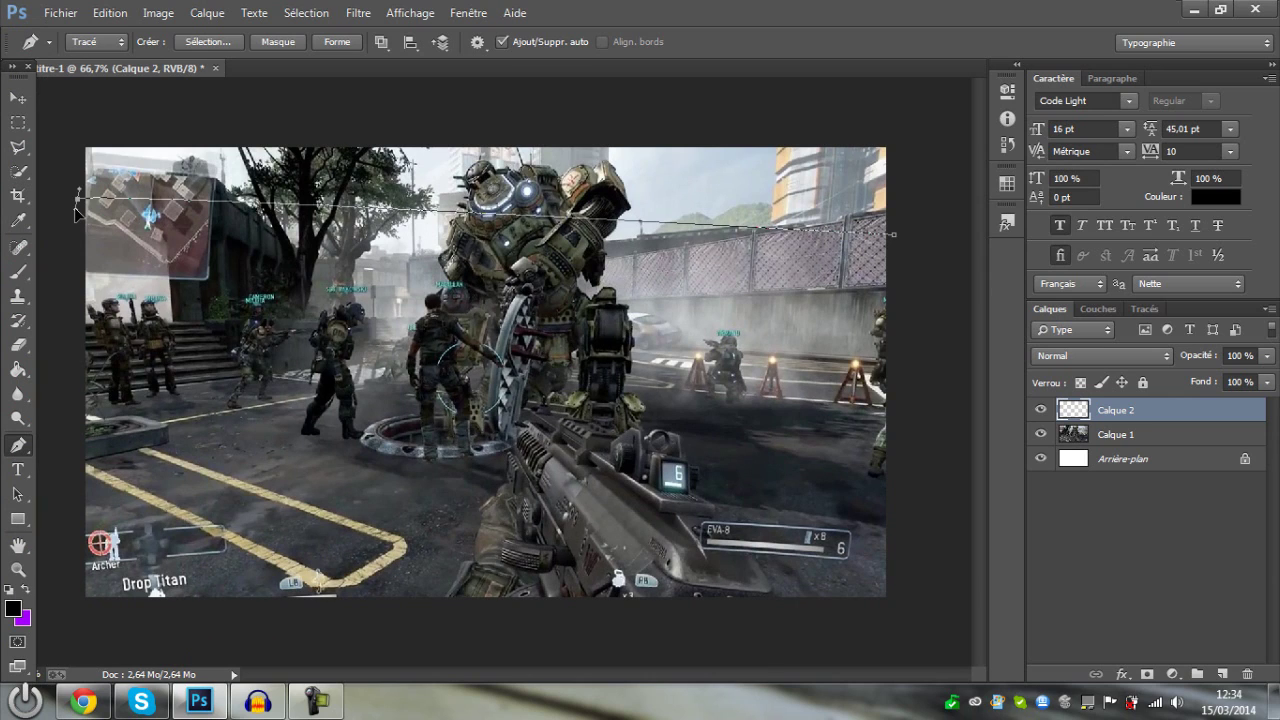
drag(75, 213, 3, 262)
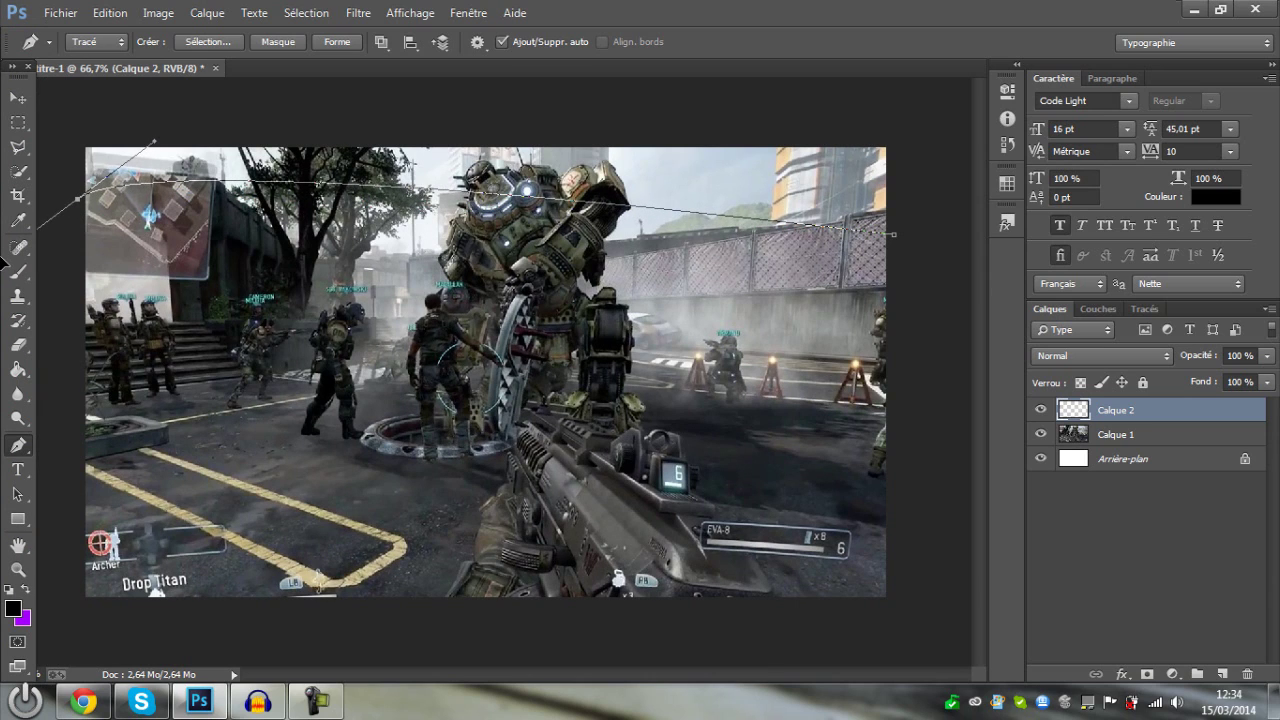
click(66, 115)
click(710, 93)
click(886, 104)
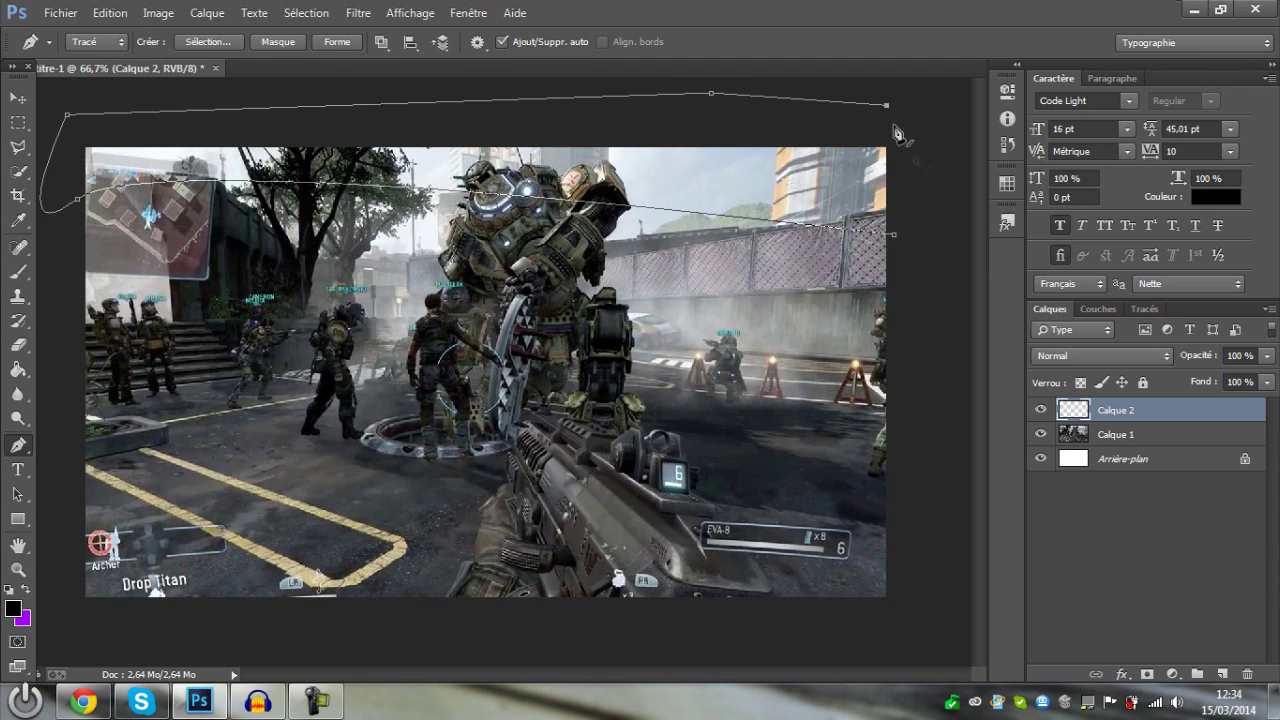
click(948, 188)
- Convert the Pen path into a new anti-aliased selection with a feather radius of 0 pixels
right_click(748, 172)
click(800, 260)
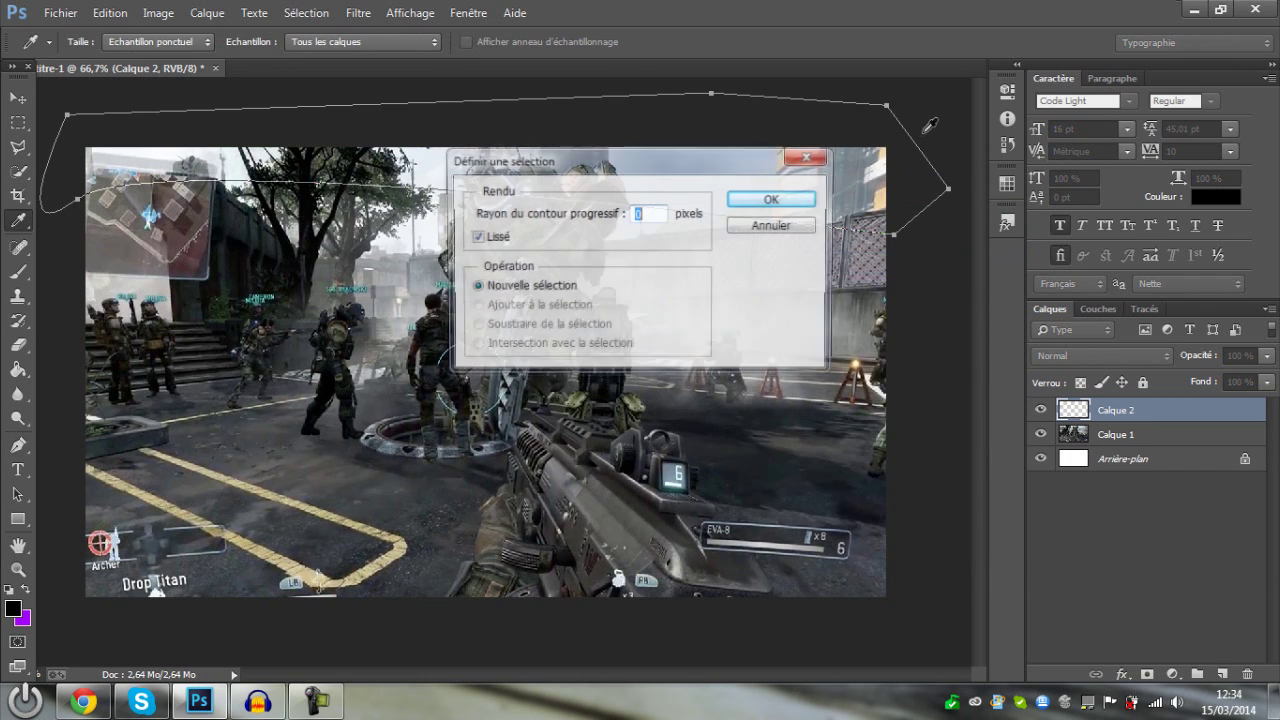
click(805, 200)
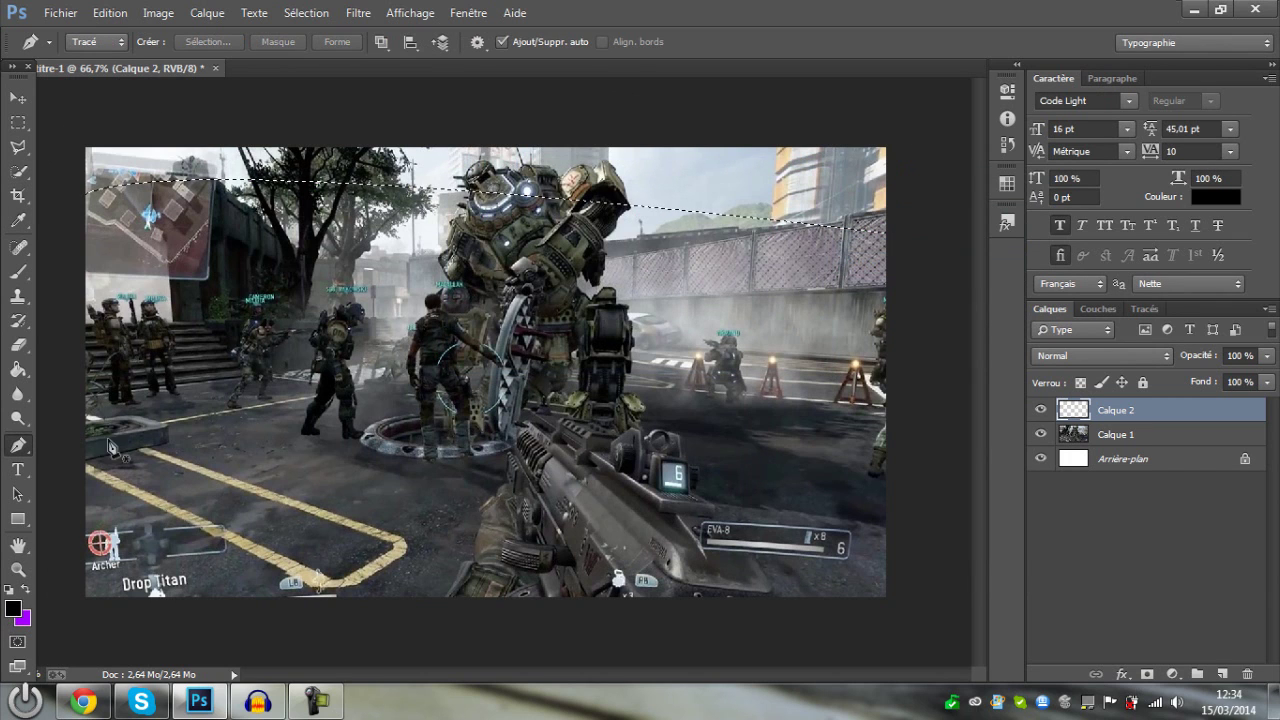
- Paint the selected top strip solid black with a very large brush, deselect it and activate the Move tool
key(b)
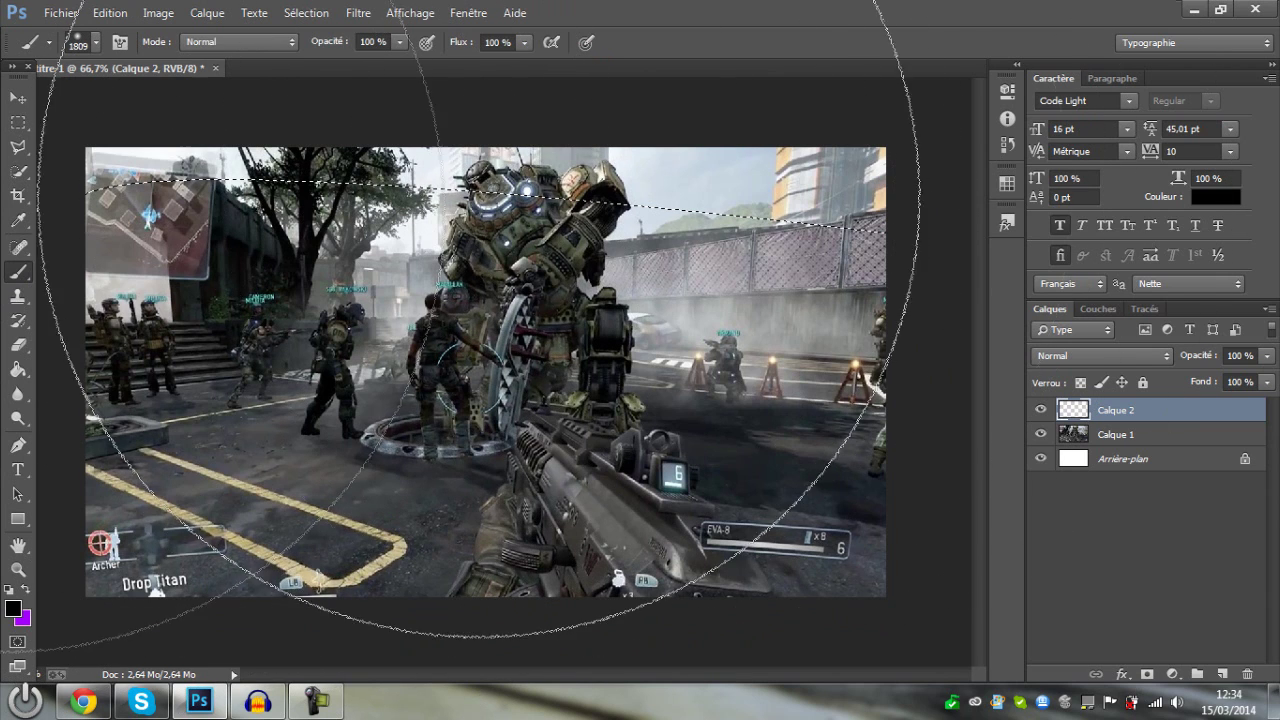
click(530, 197)
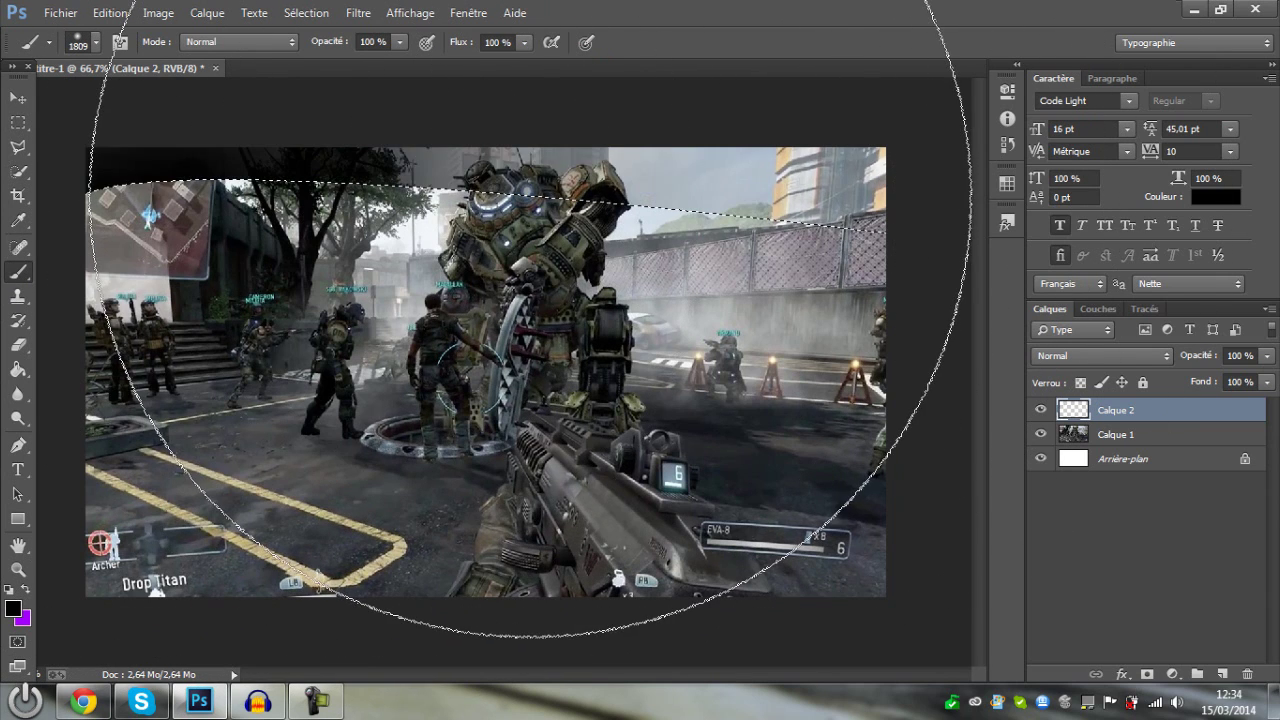
click(546, 198)
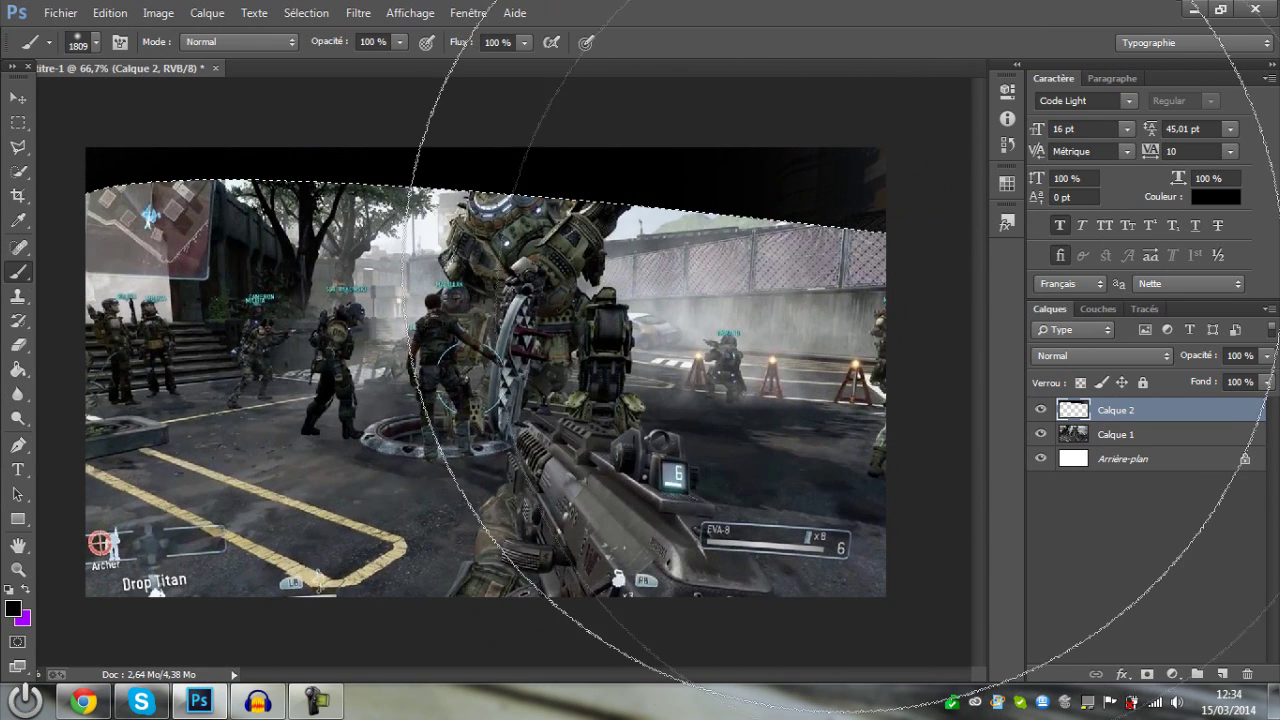
click(900, 200)
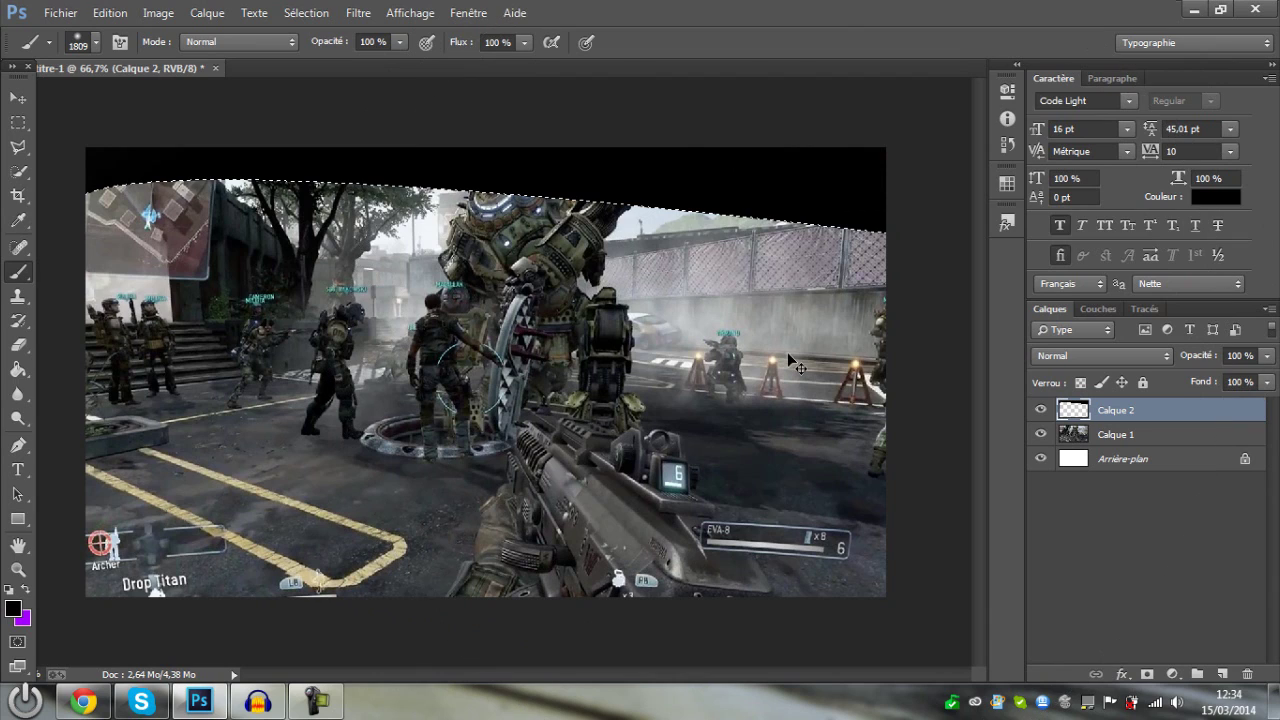
click(18, 97)
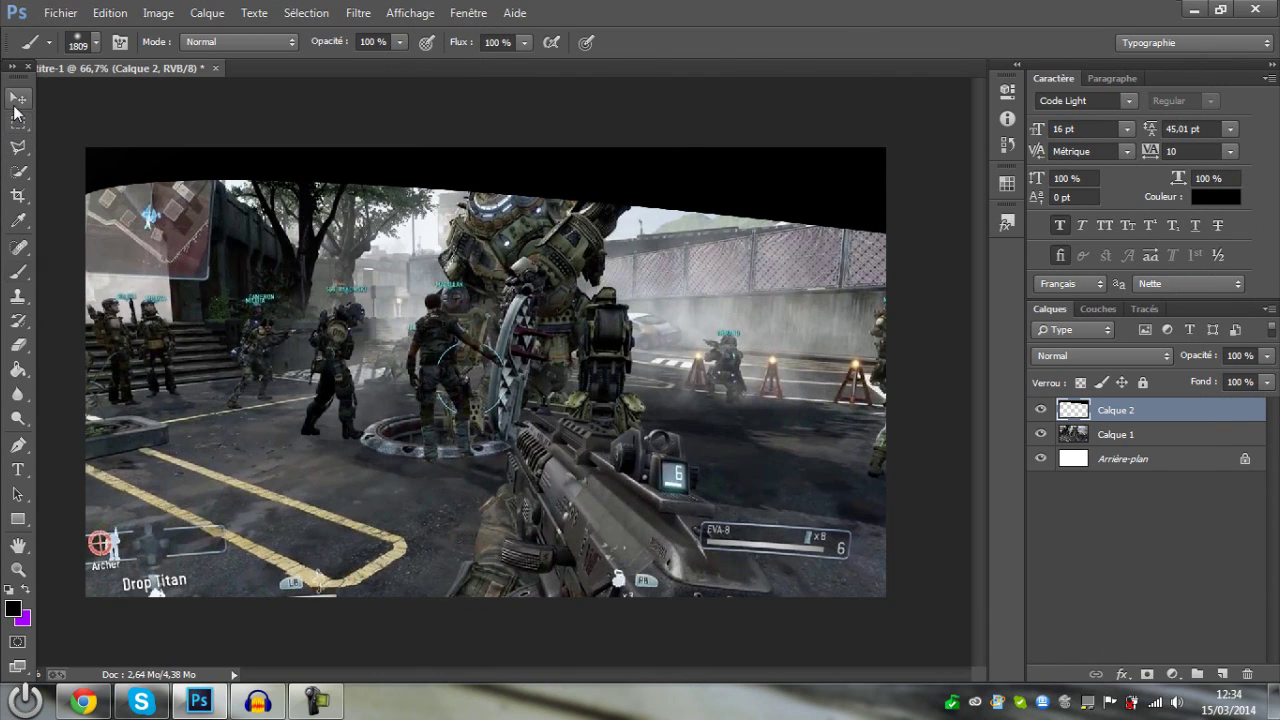
- Apply a Color Overlay in dark teal #082424 at 100% opacity to the top strip on Calque 2
double_click(1203, 414)
drag(762, 134, 877, 114)
click(778, 332)
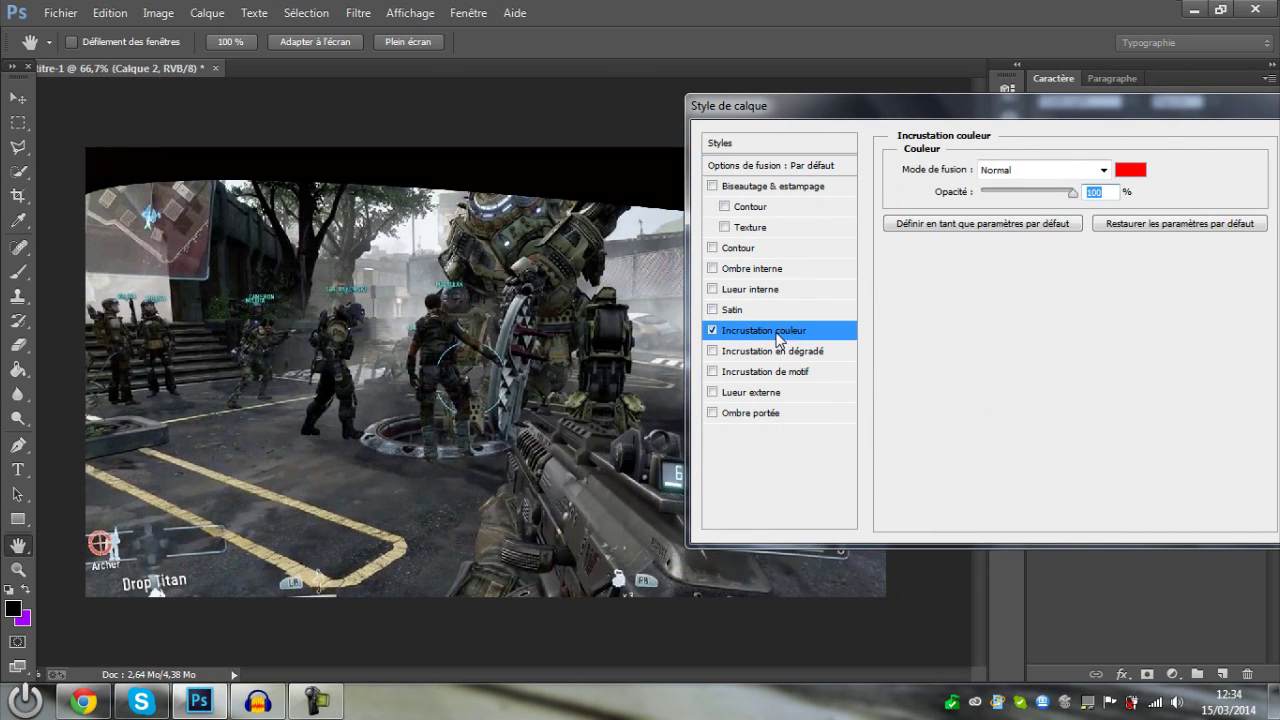
click(1131, 170)
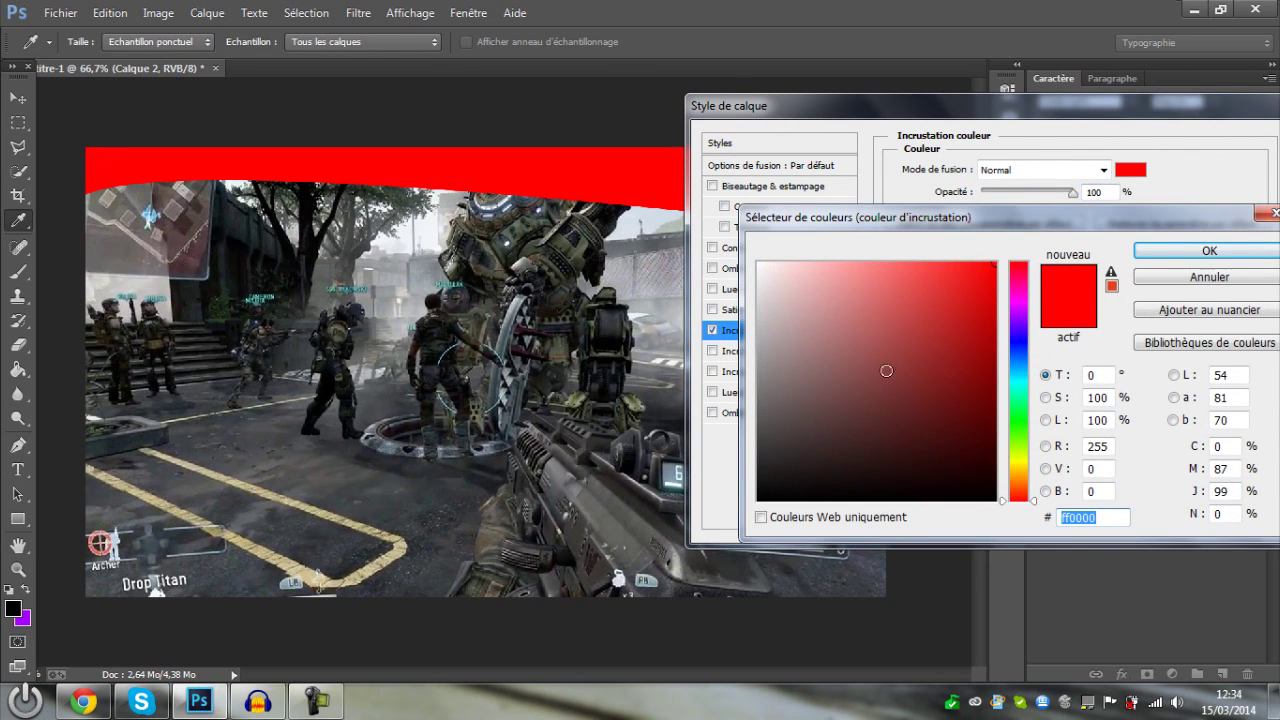
click(1026, 383)
click(975, 424)
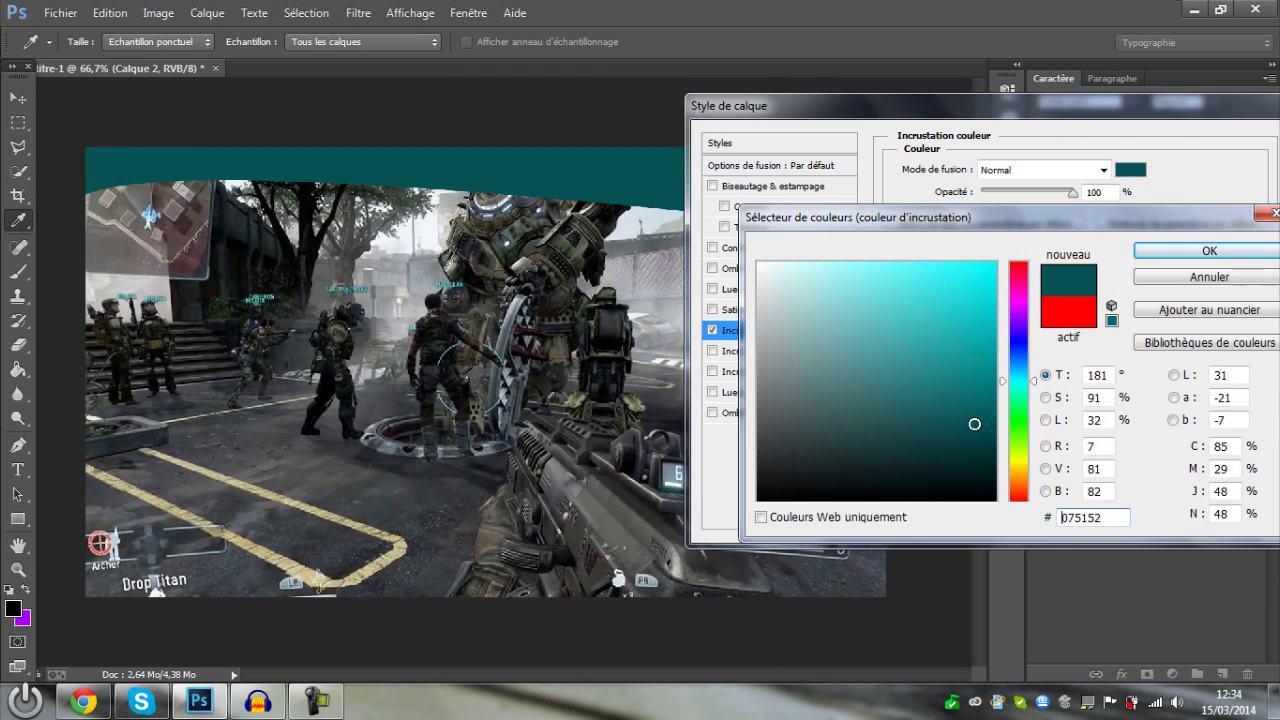
mouse_move(984, 408)
mouse_down()
mouse_move(934, 420)
mouse_move(910, 406)
mouse_move(974, 437)
mouse_move(959, 465)
mouse_up()
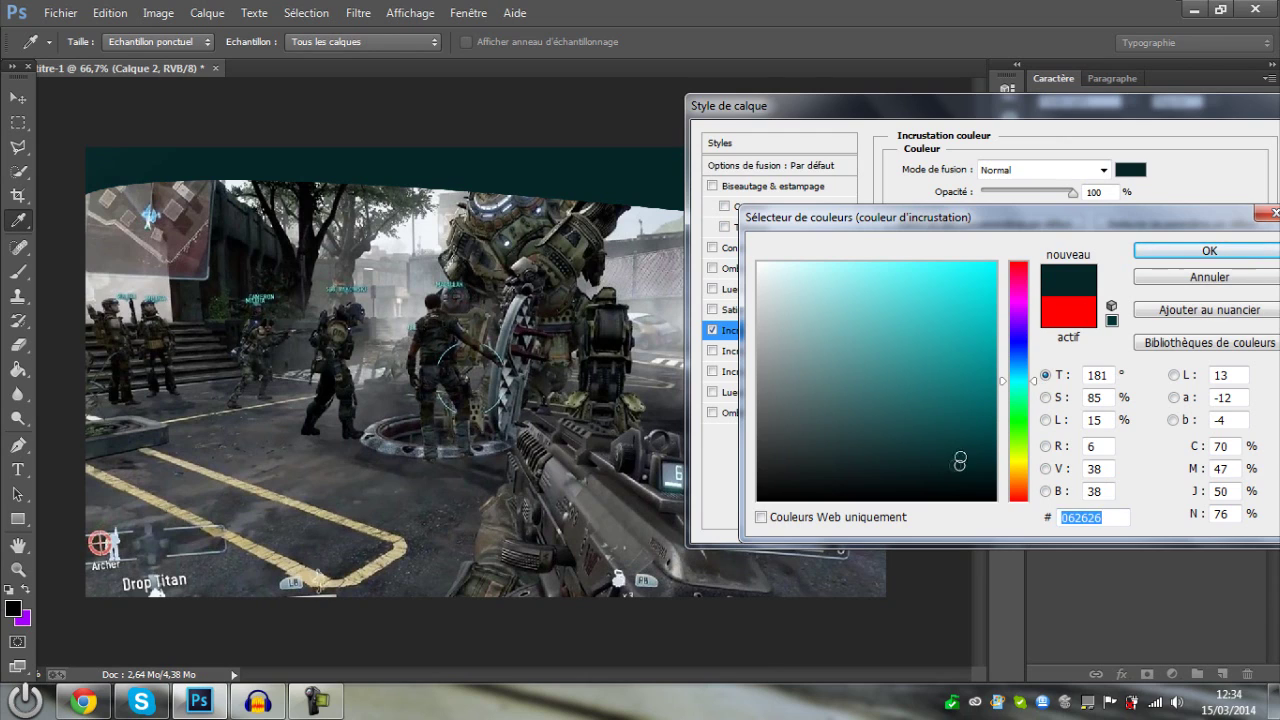
click(926, 474)
drag(926, 474, 940, 467)
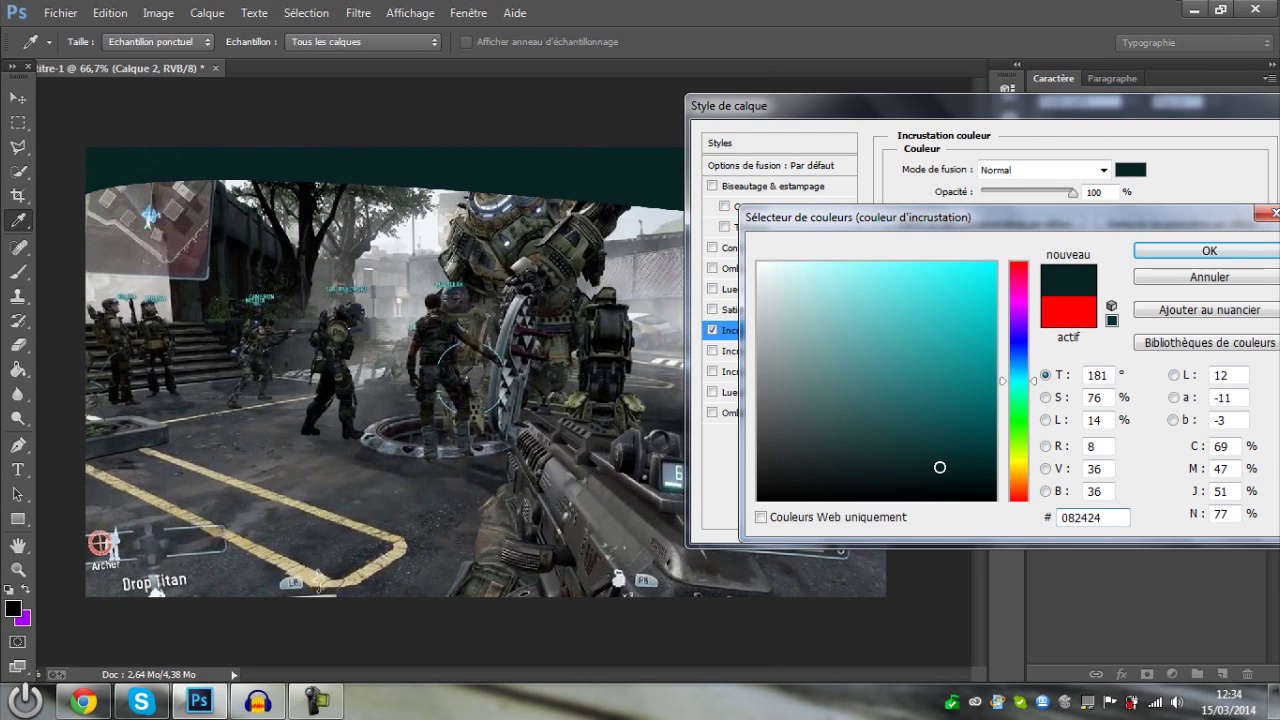
click(1185, 250)
drag(1165, 107, 945, 114)
click(1110, 150)
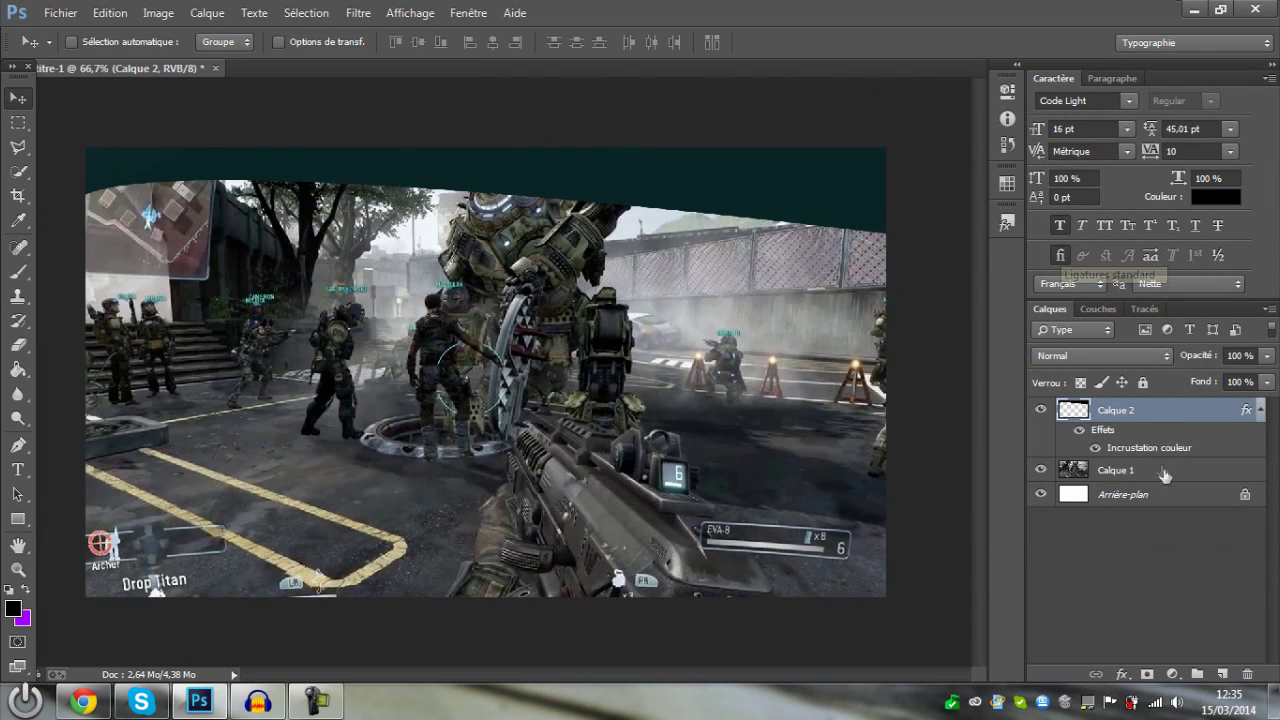
- Convert Calque 2 to a smart object and add a black-to-white linear Gradient Overlay at about 3% opacity
right_click(1155, 410)
click(1030, 229)
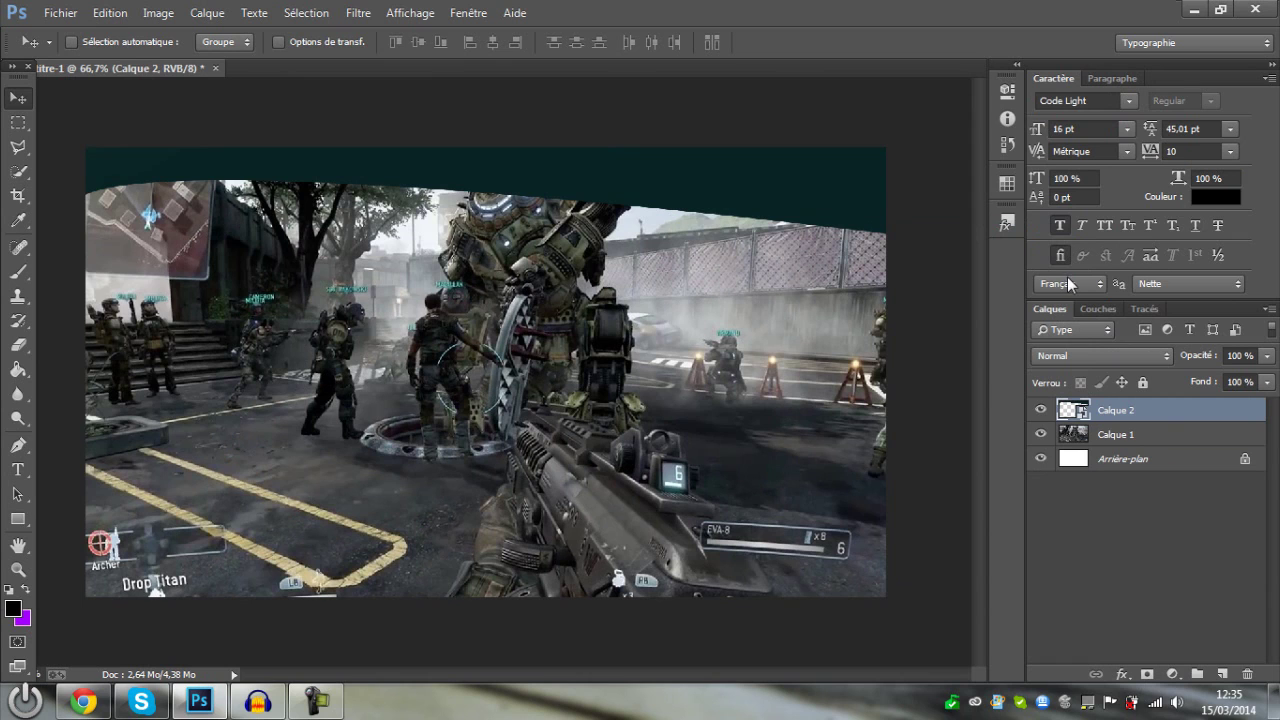
double_click(1198, 418)
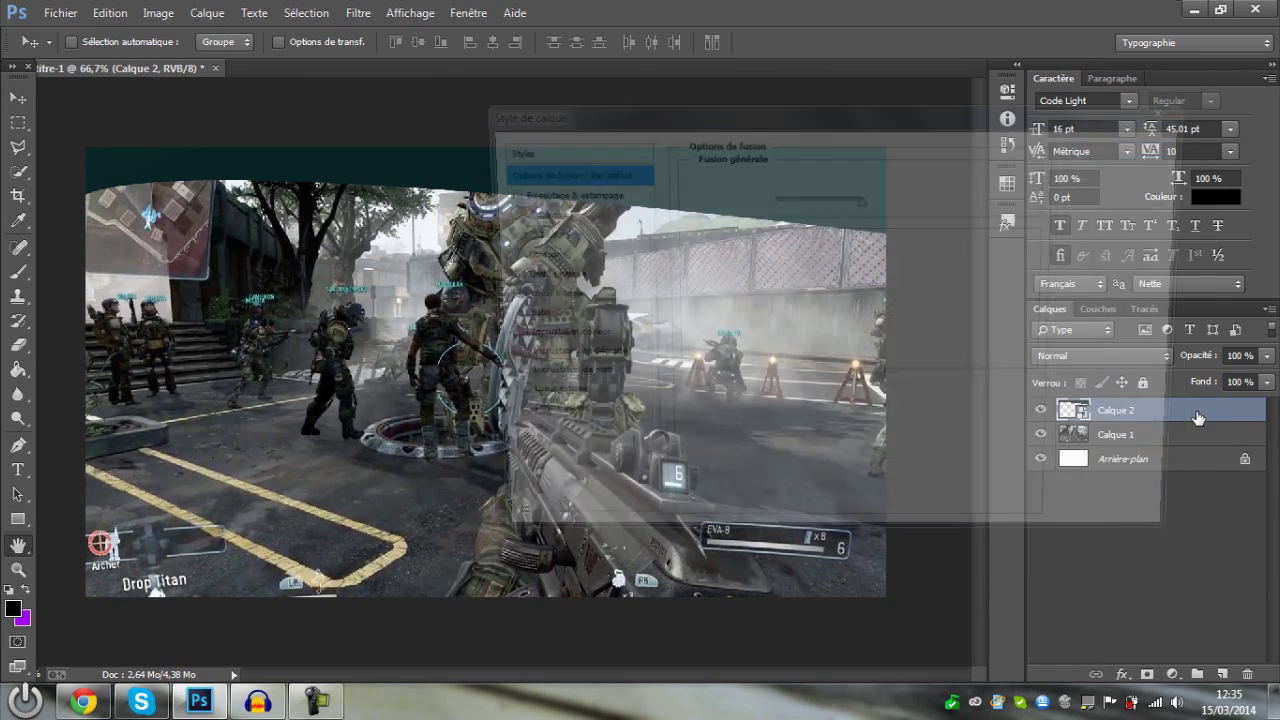
click(574, 360)
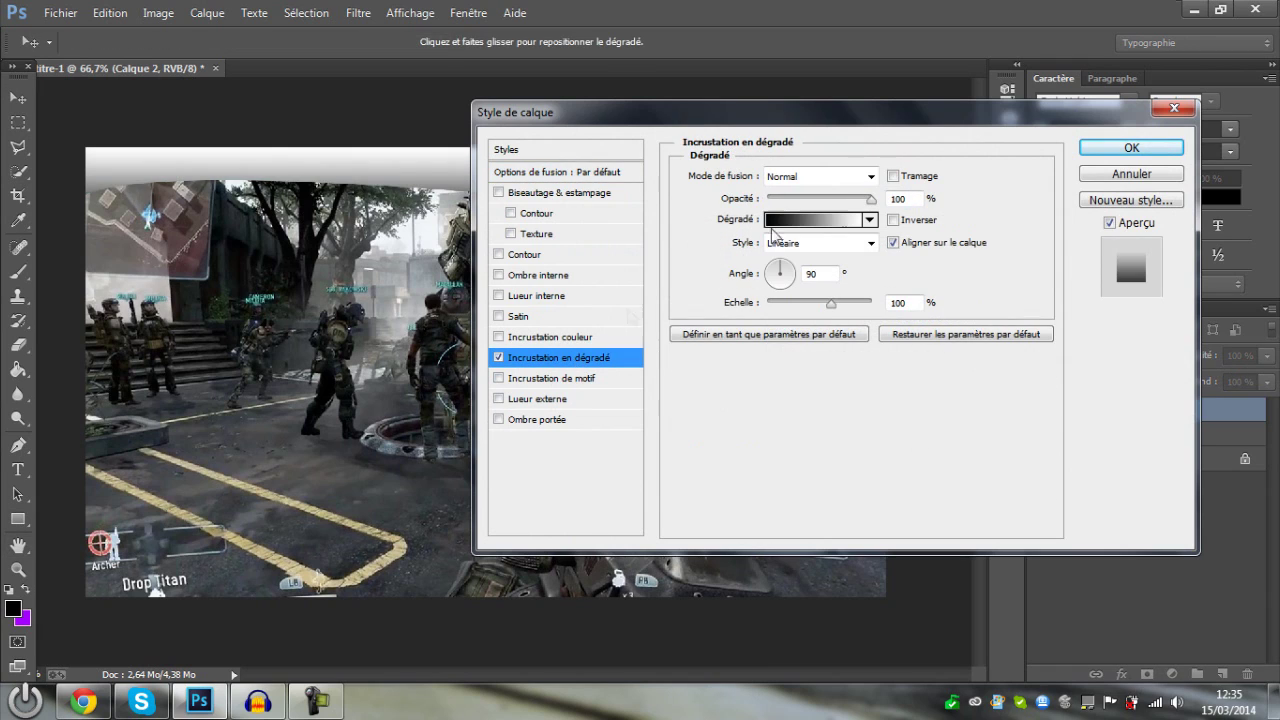
drag(778, 200, 773, 203)
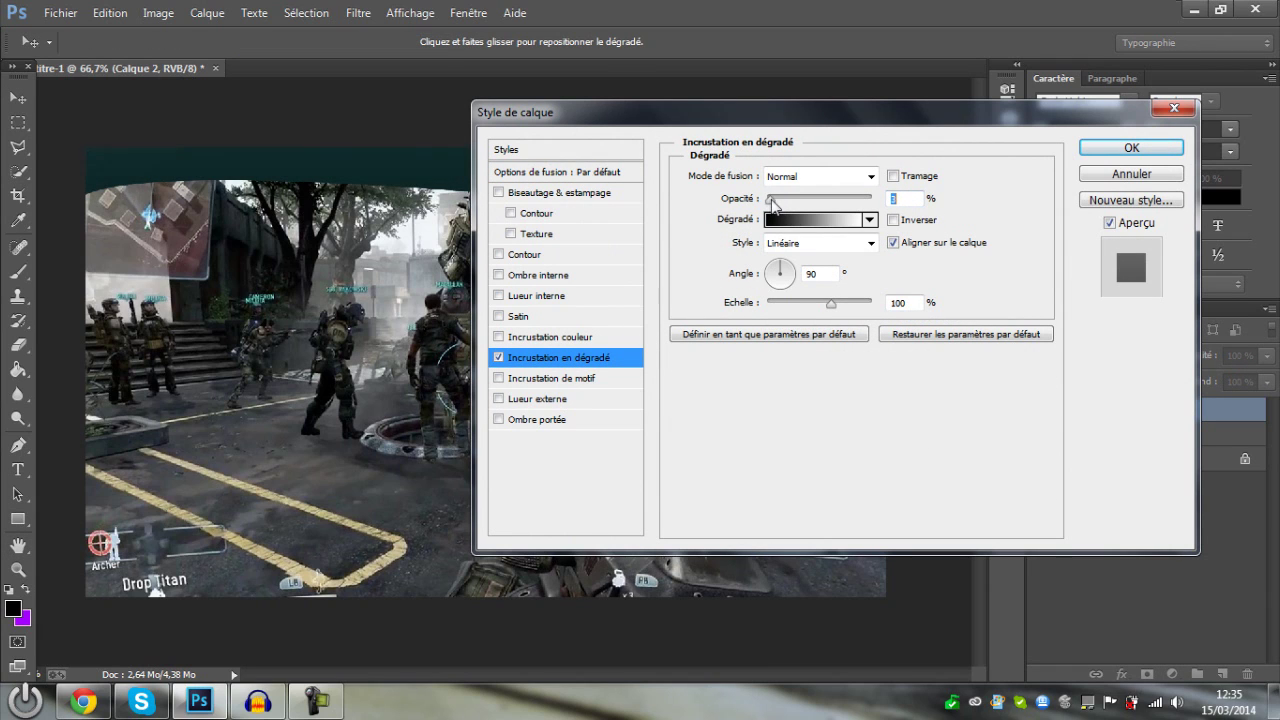
- Add an Inner Shadow to the teal strip with 33% opacity and a size of 32 px
click(546, 278)
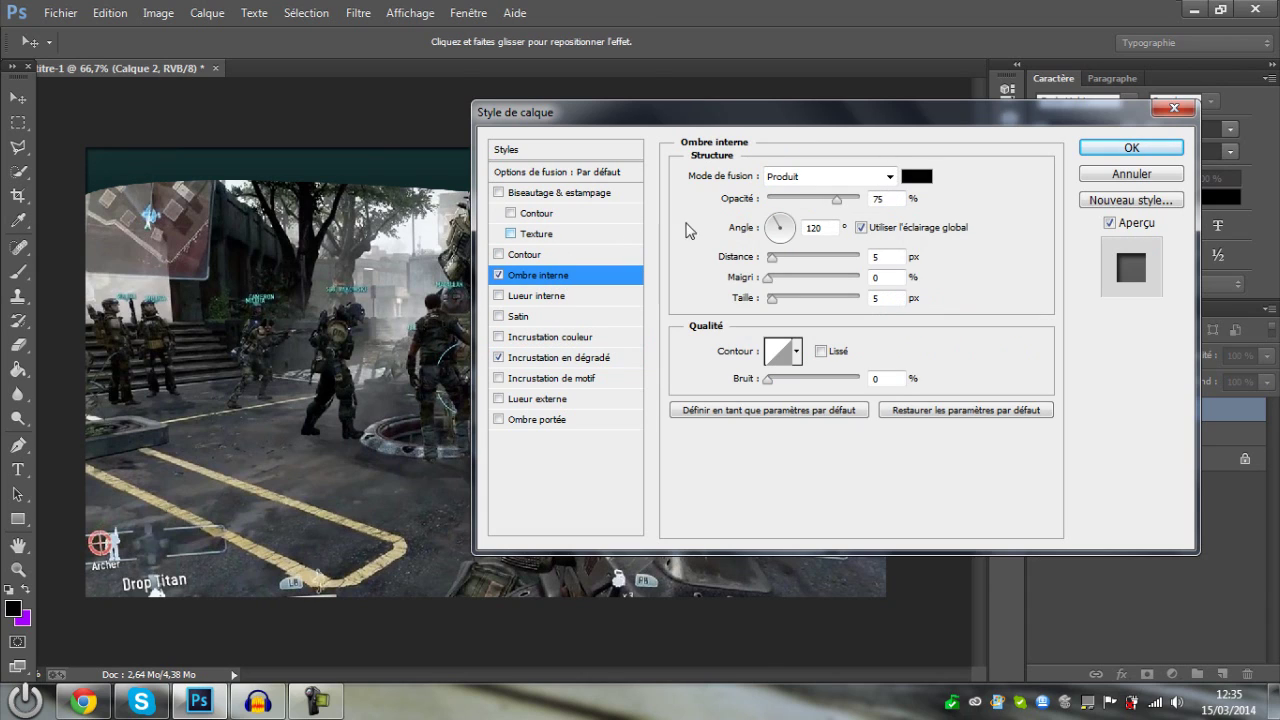
drag(773, 298, 782, 296)
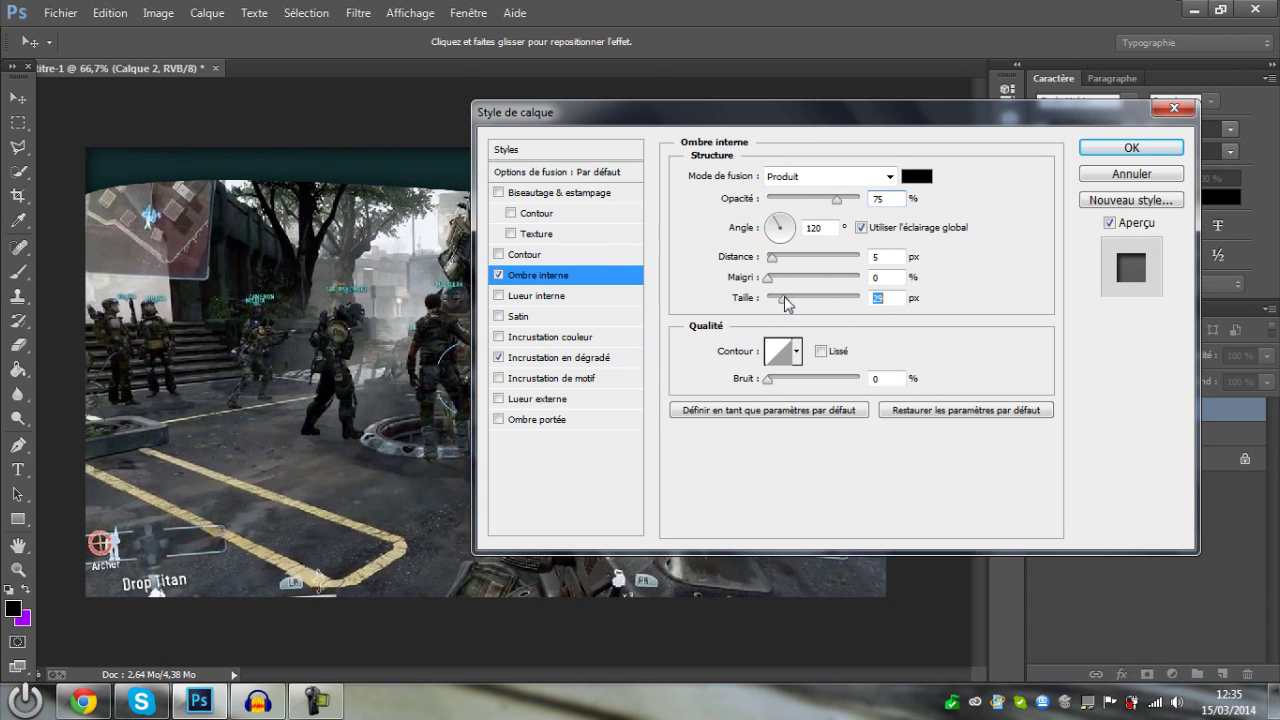
click(797, 198)
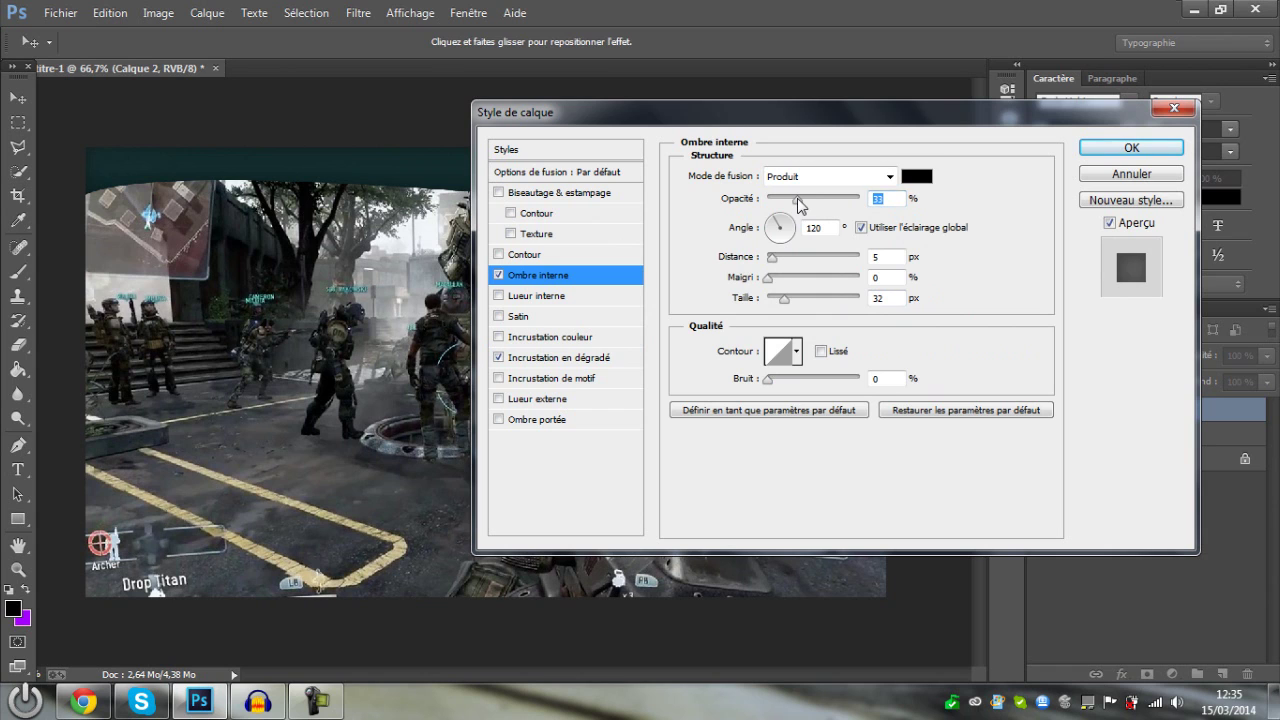
click(1131, 147)
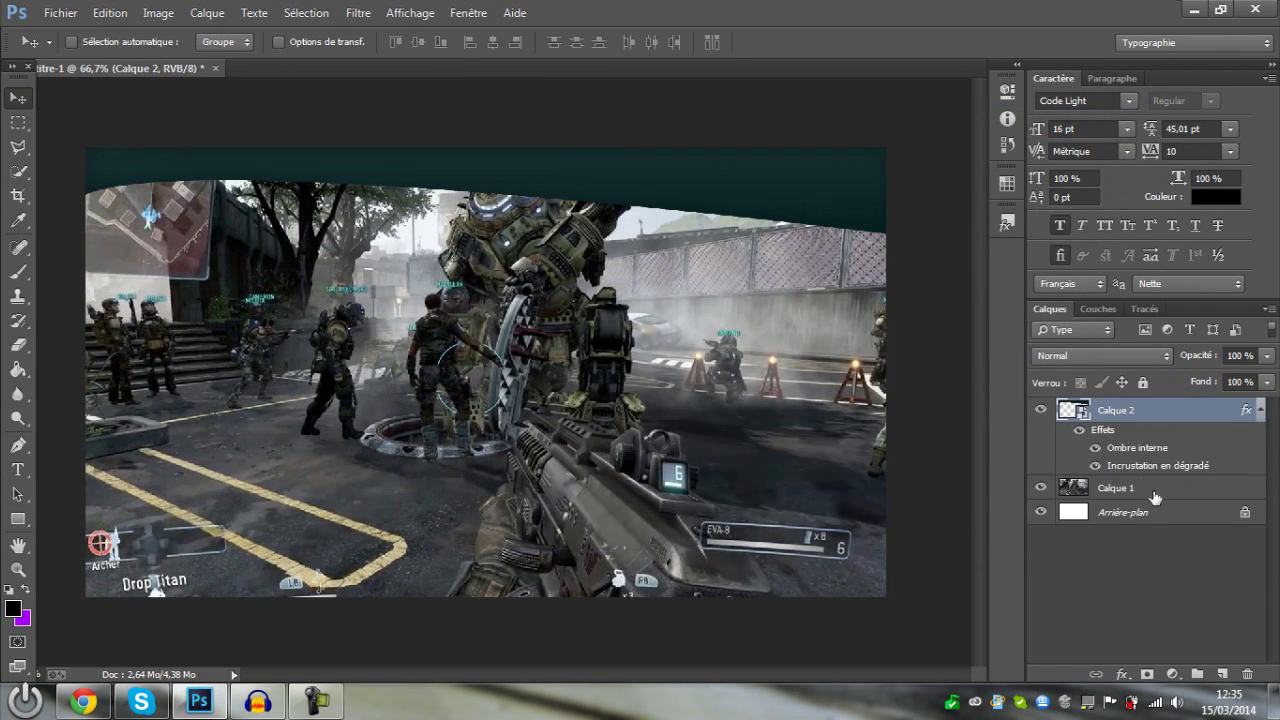
- Draw a red (ff0000) rectangle about 1288 × 146 px across the top of the canvas, between Calque 1 and Calque 2
click(1155, 490)
click(1162, 419)
click(1160, 487)
click(18, 519)
click(13, 608)
mouse_move(846, 418)
mouse_down()
mouse_move(980, 323)
mouse_move(946, 320)
mouse_move(957, 286)
mouse_move(942, 305)
mouse_up()
key(shift+End)
text(ff0000)
click(1151, 259)
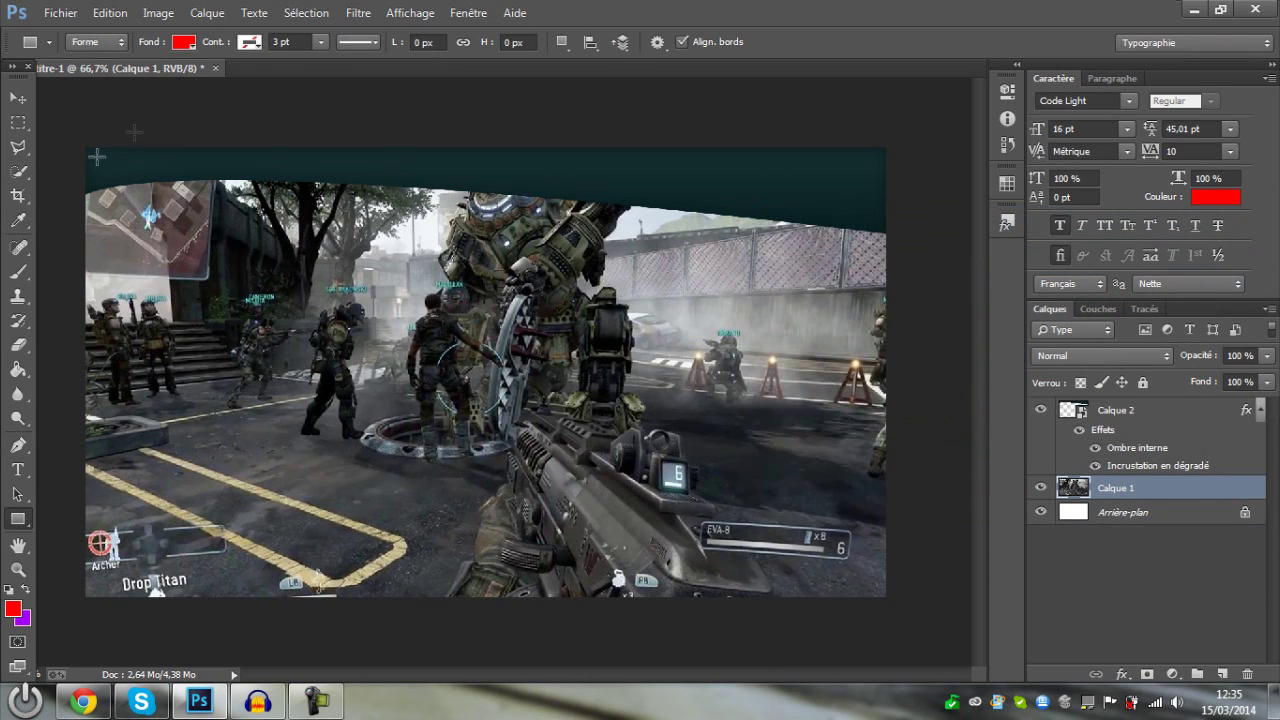
drag(83, 145, 884, 234)
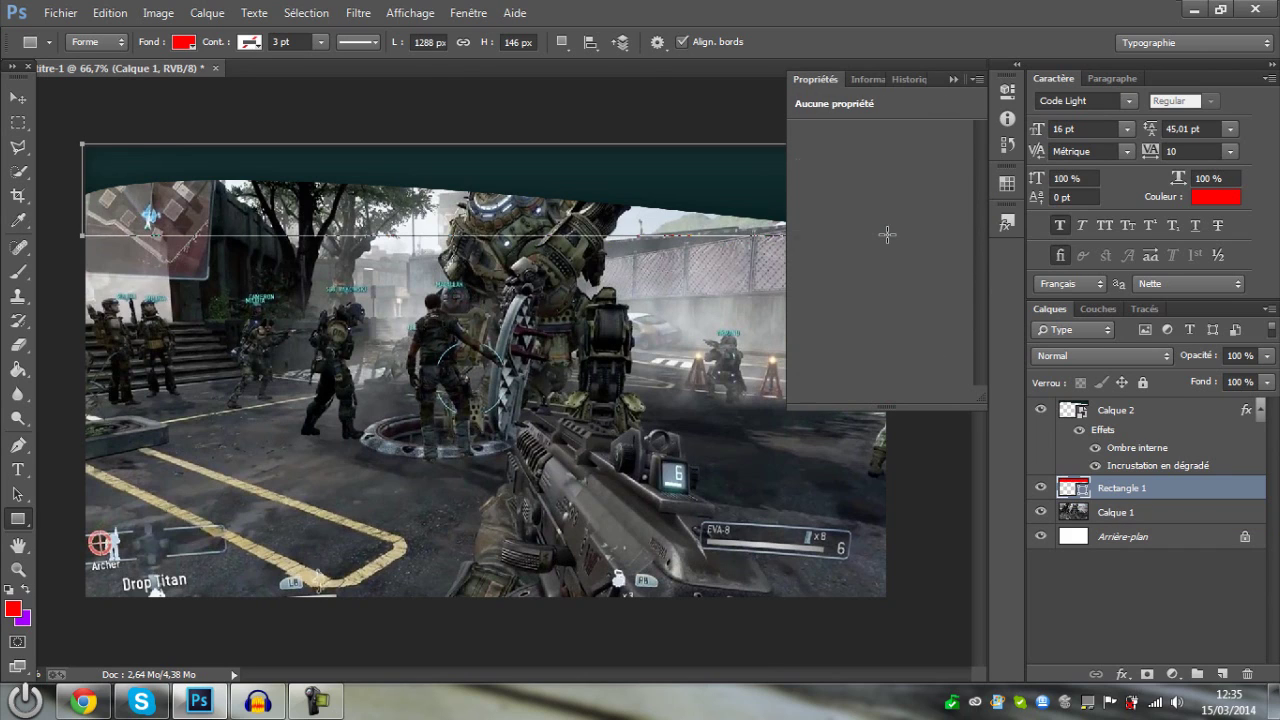
click(953, 80)
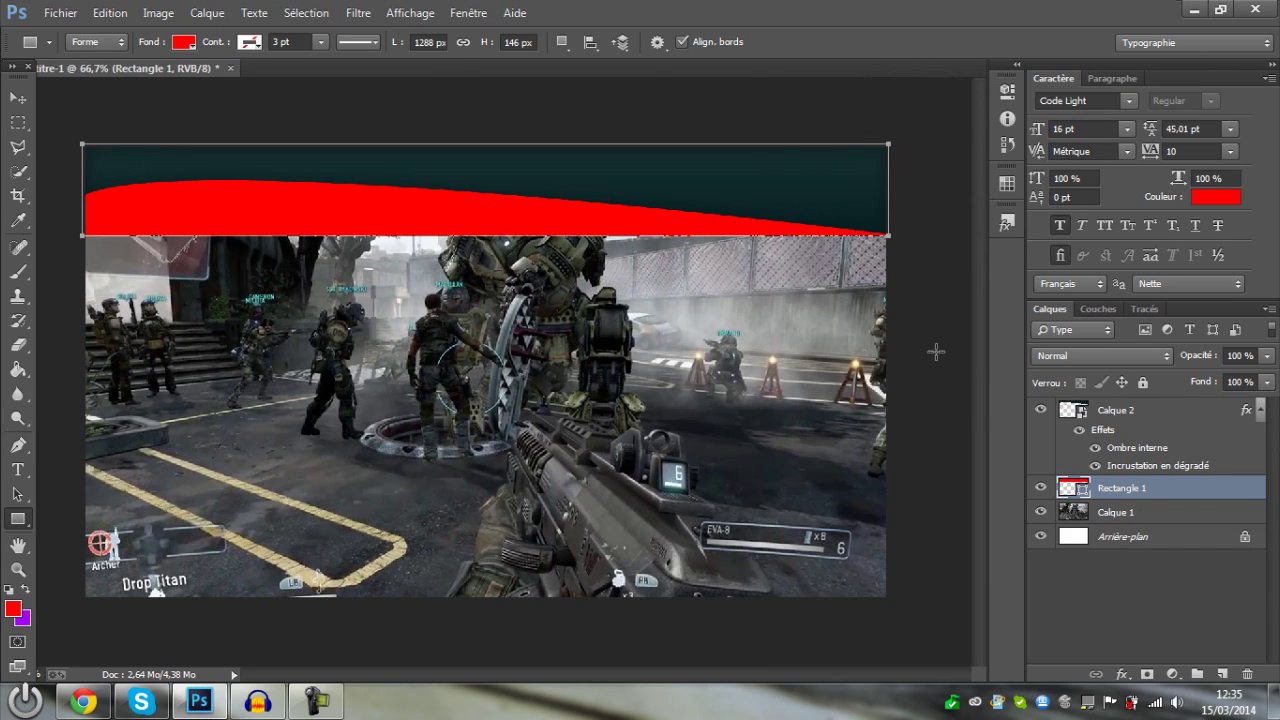
- Lower the opacity of the red Rectangle 1 layer to 40% and deselect all layers
click(1150, 492)
click(1162, 540)
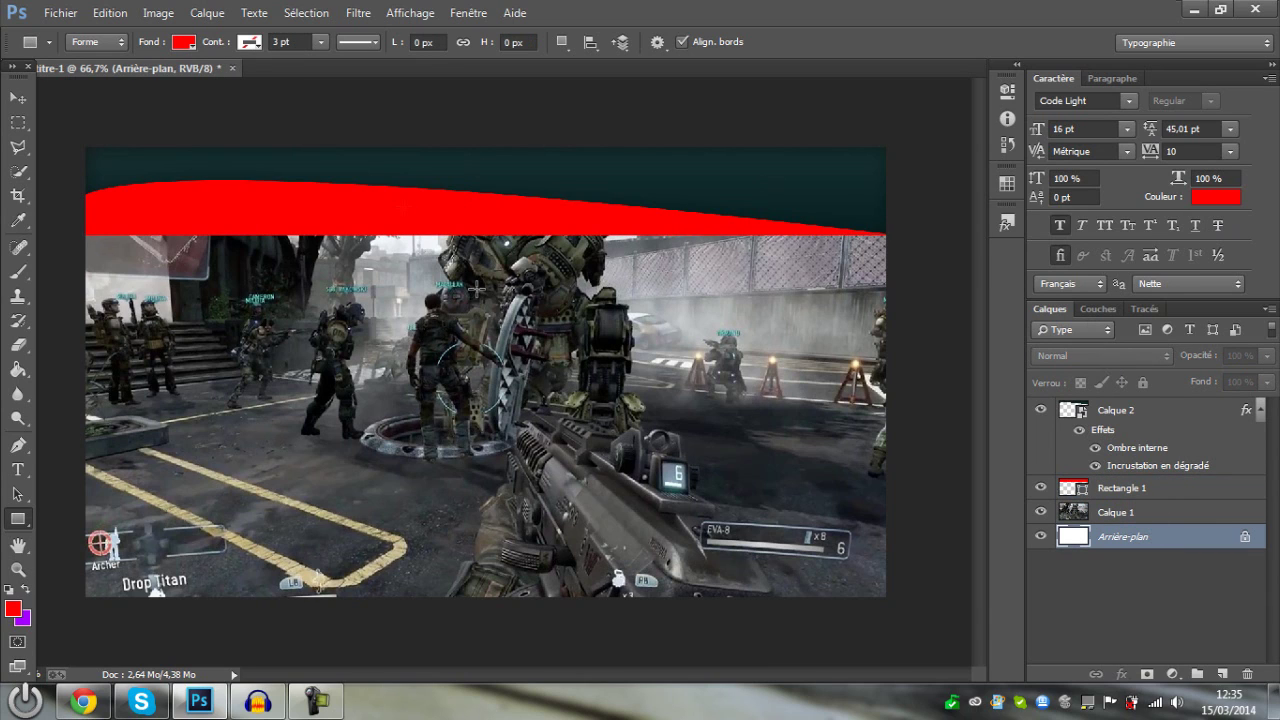
click(1202, 490)
drag(1199, 356, 1144, 352)
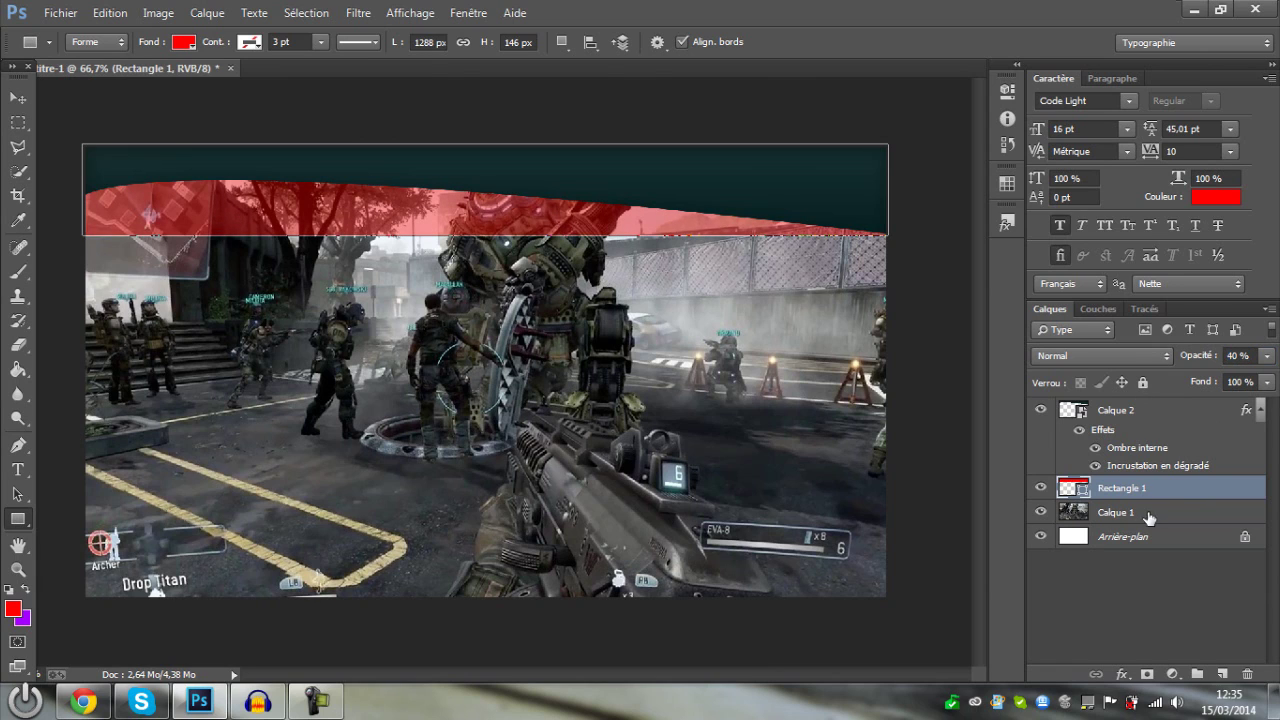
click(1170, 563)
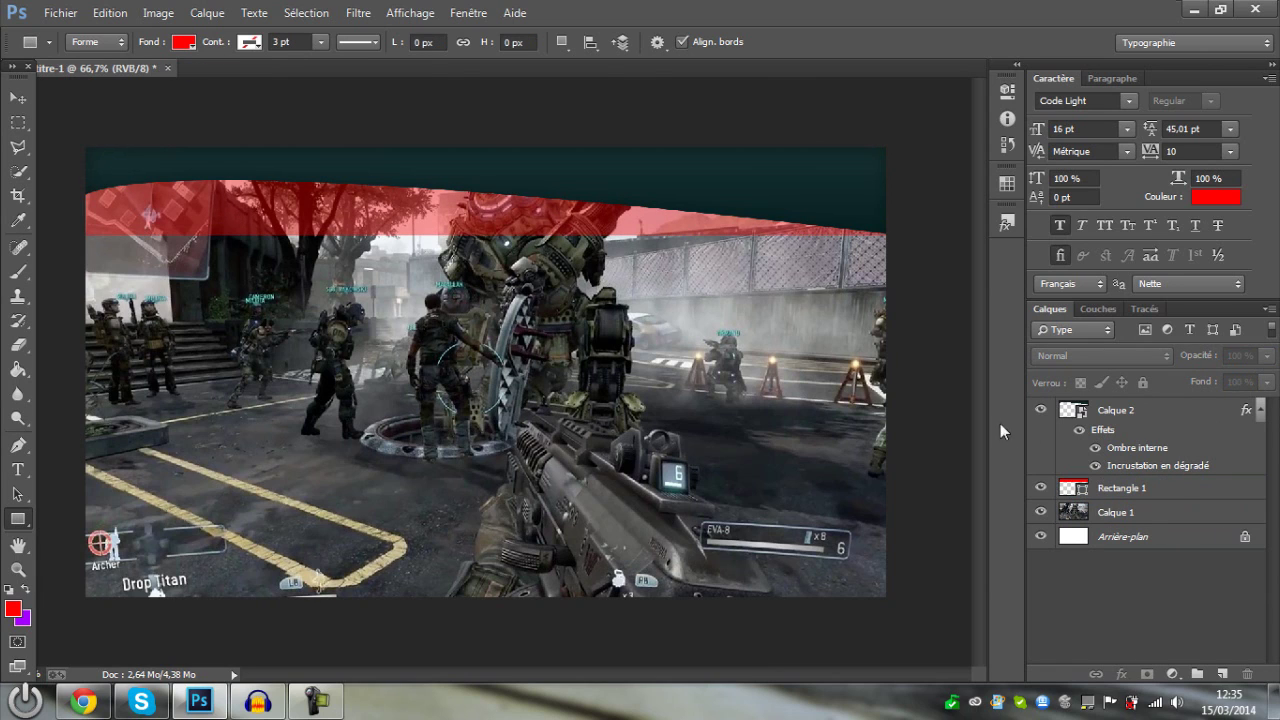
- Compress Calque 2 and Rectangle 1 together vertically until the red rectangle is about 91 px high, keeping their top edge in place
click(1186, 488)
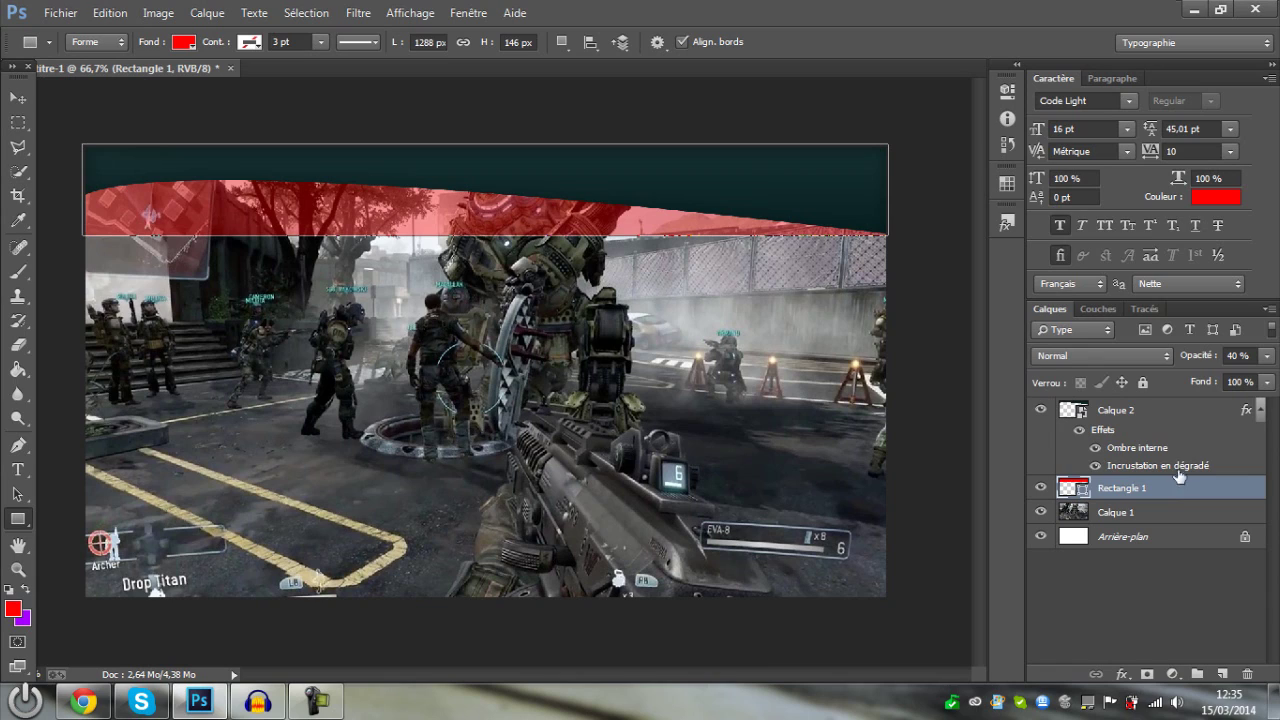
ctrl+click(1195, 410)
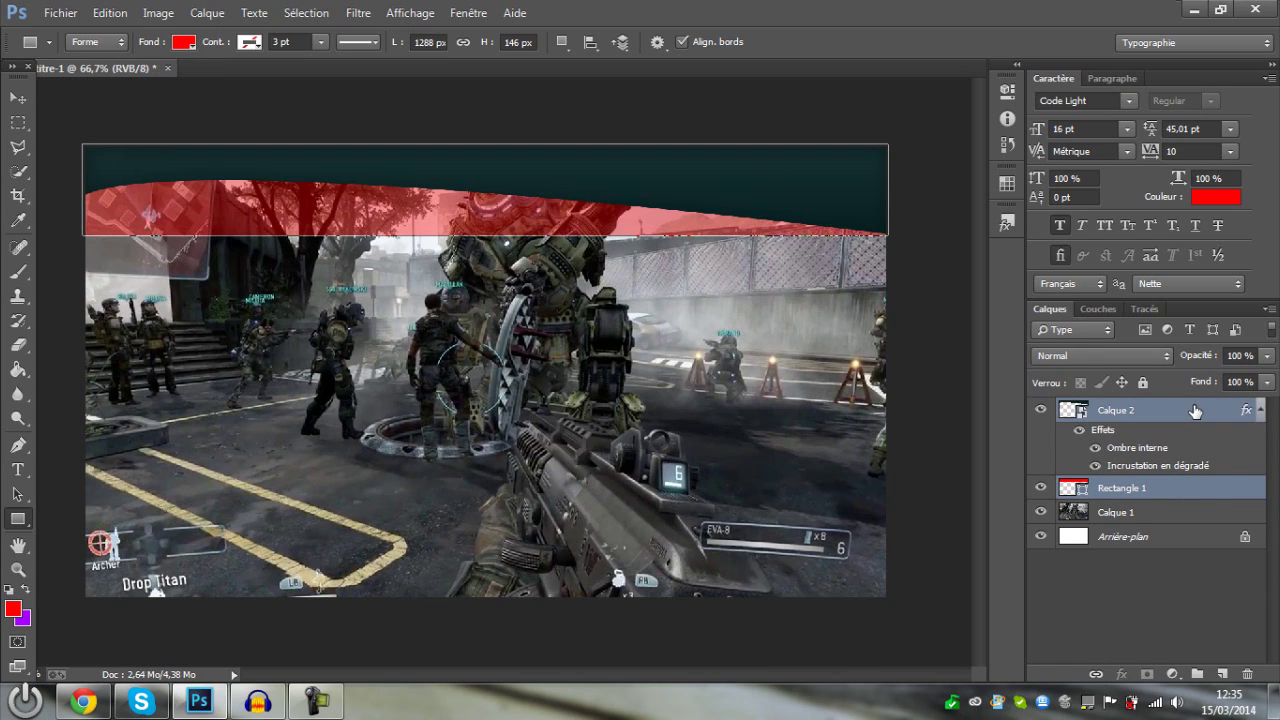
key(ctrl+t)
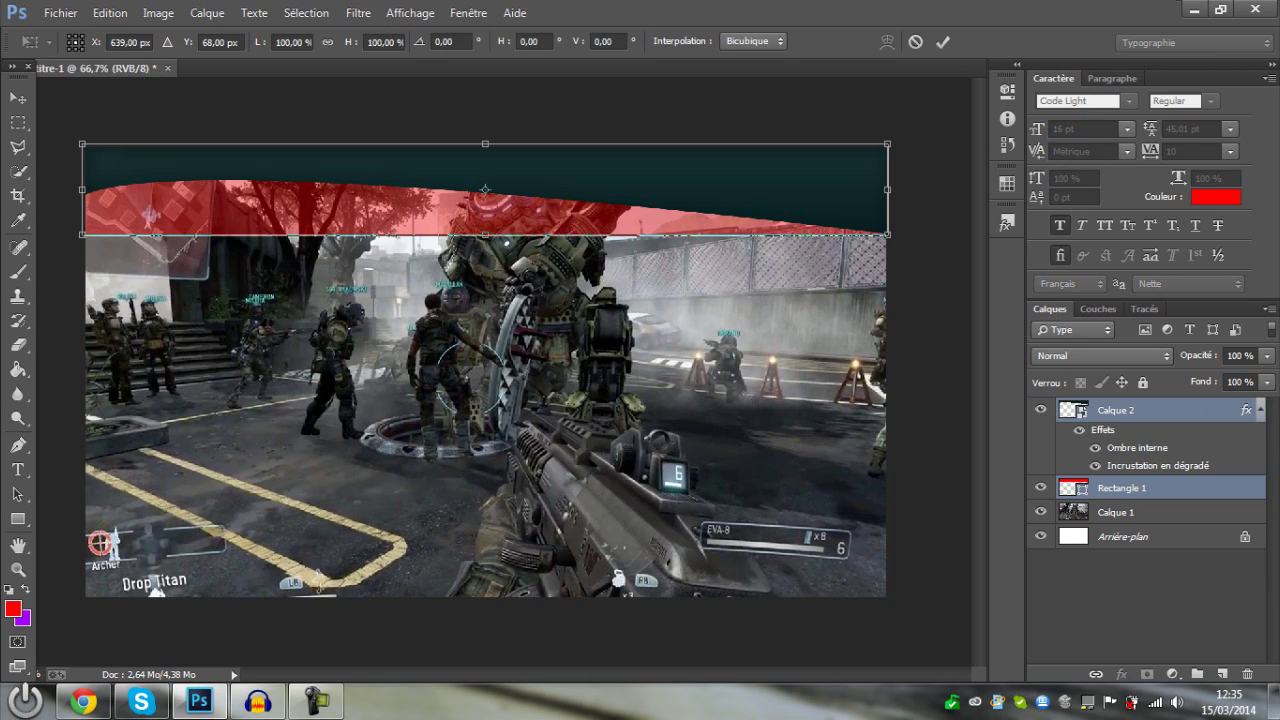
drag(485, 234, 487, 200)
key(Return)
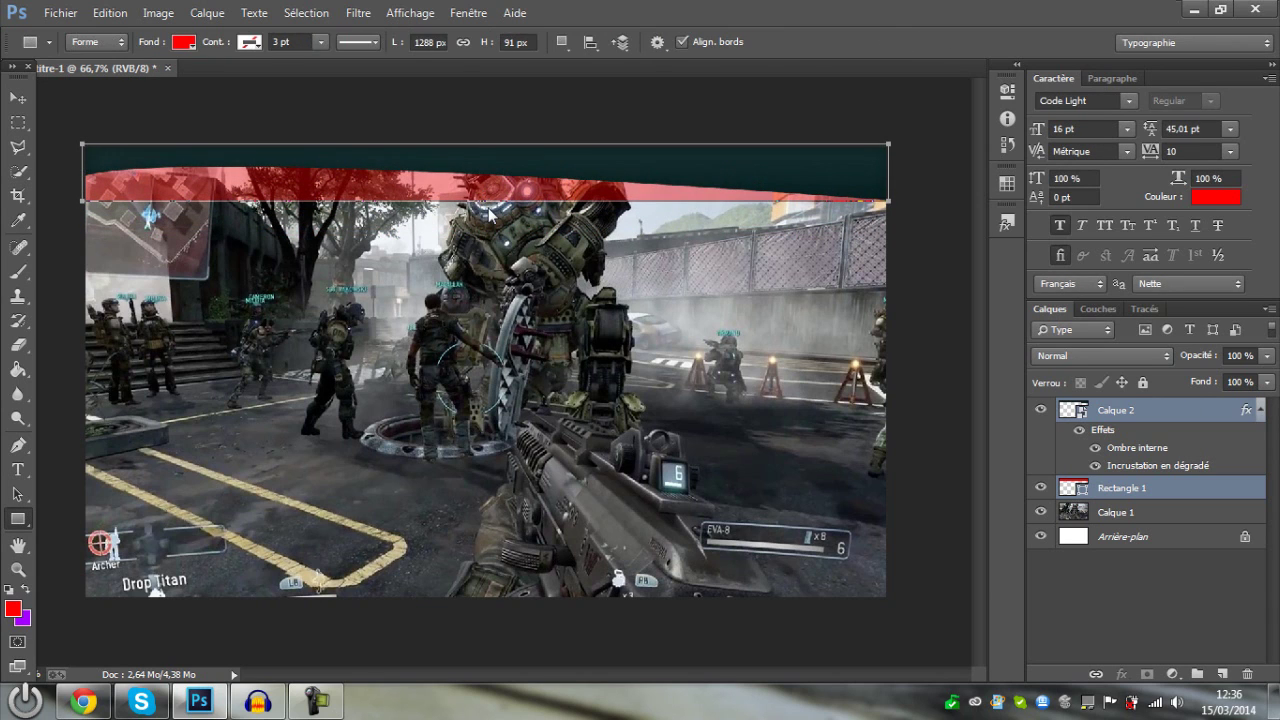
- Add a Drop Shadow with a size of 13 px to the teal banner layer Calque 2
click(1162, 490)
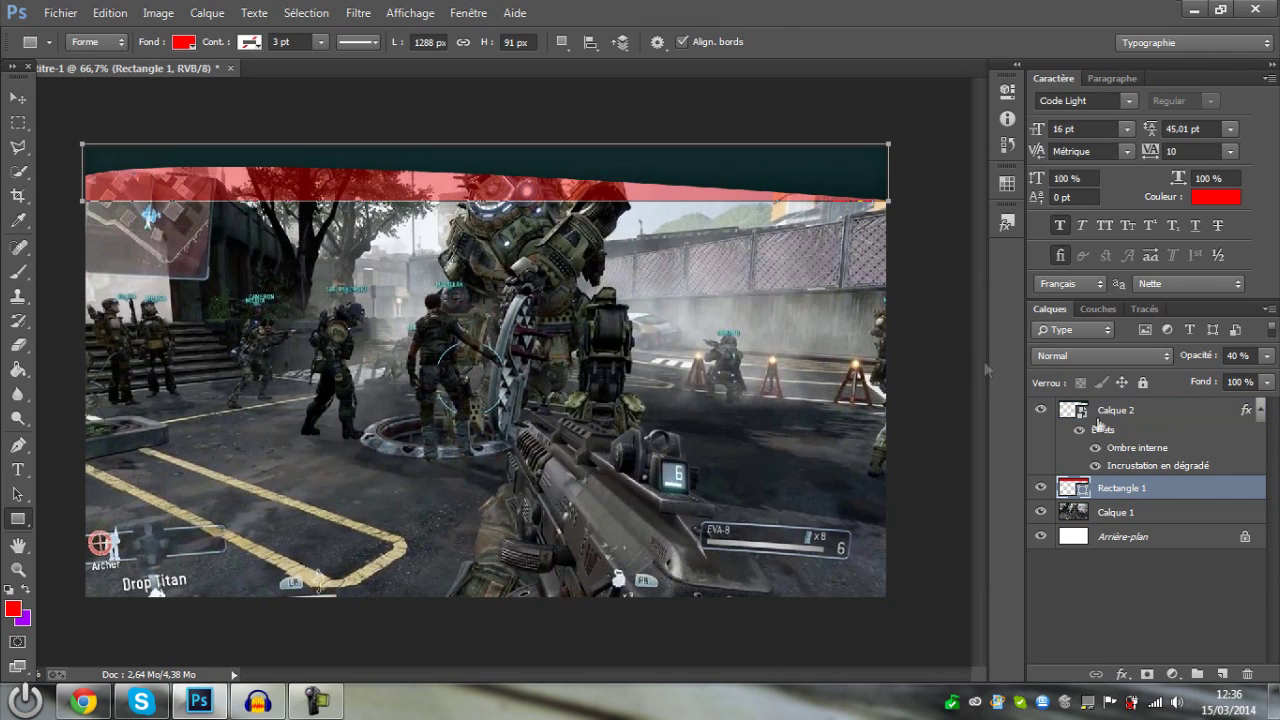
click(1149, 411)
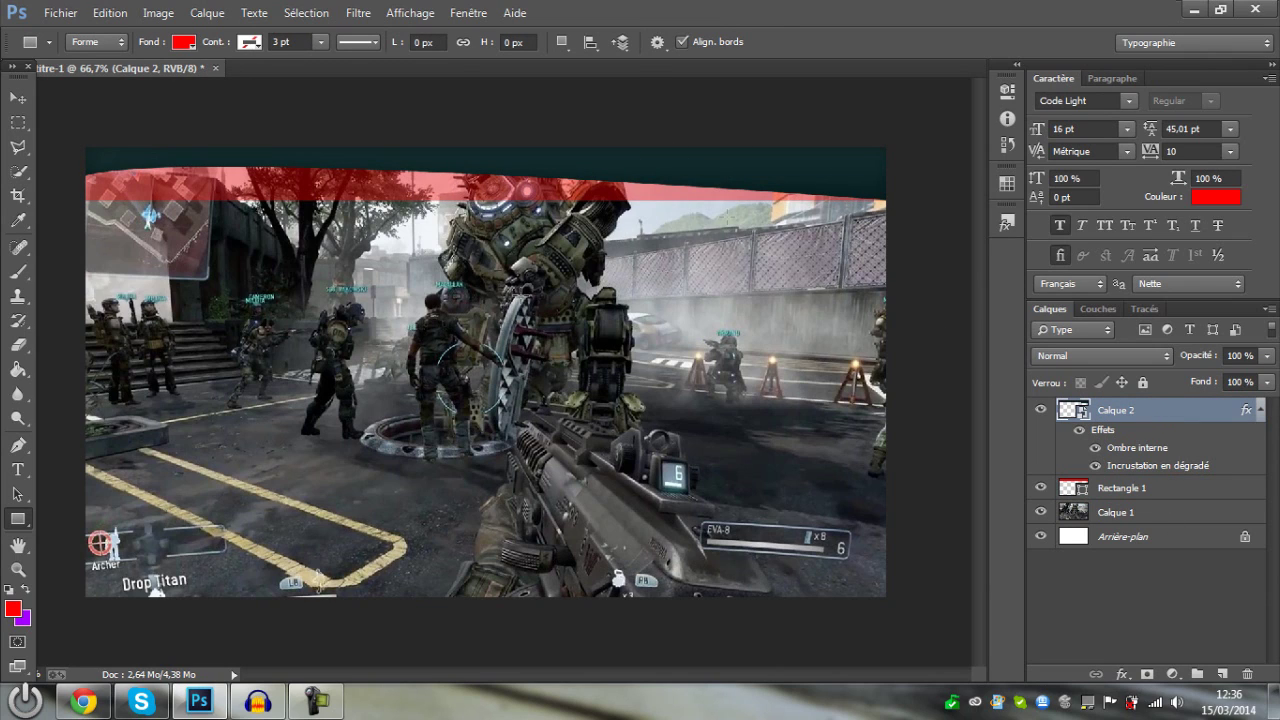
double_click(1178, 418)
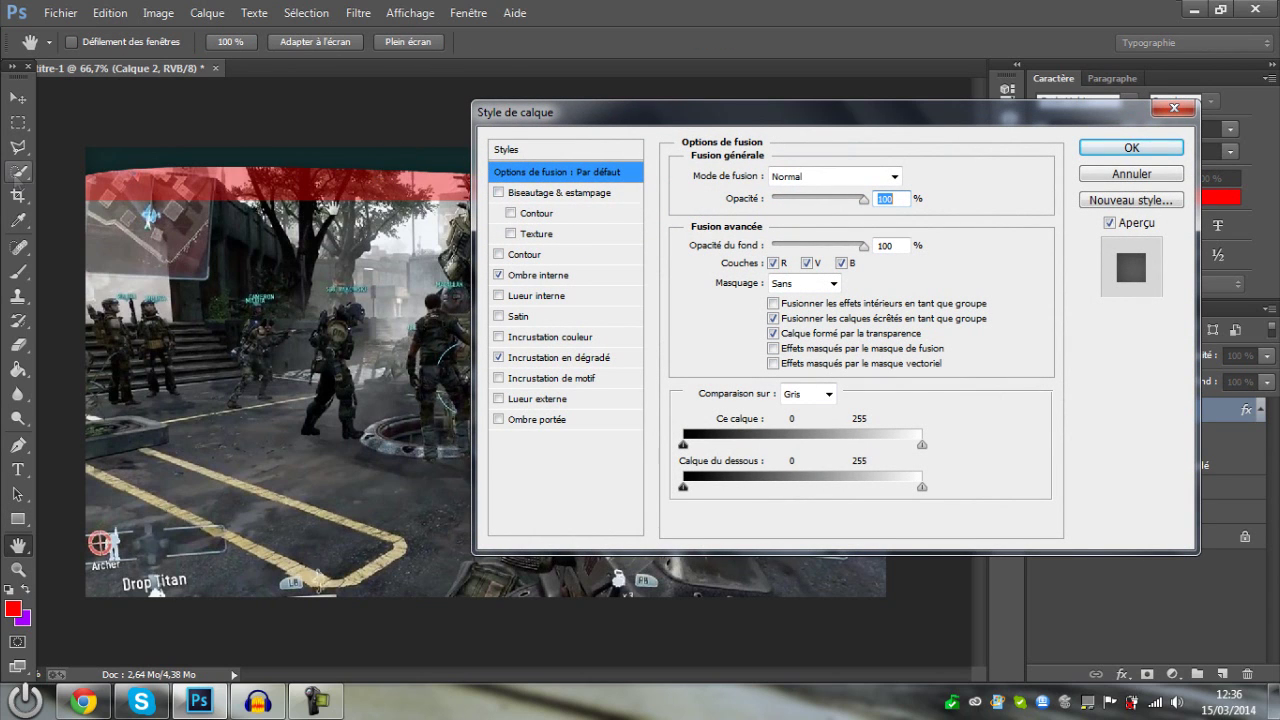
click(514, 419)
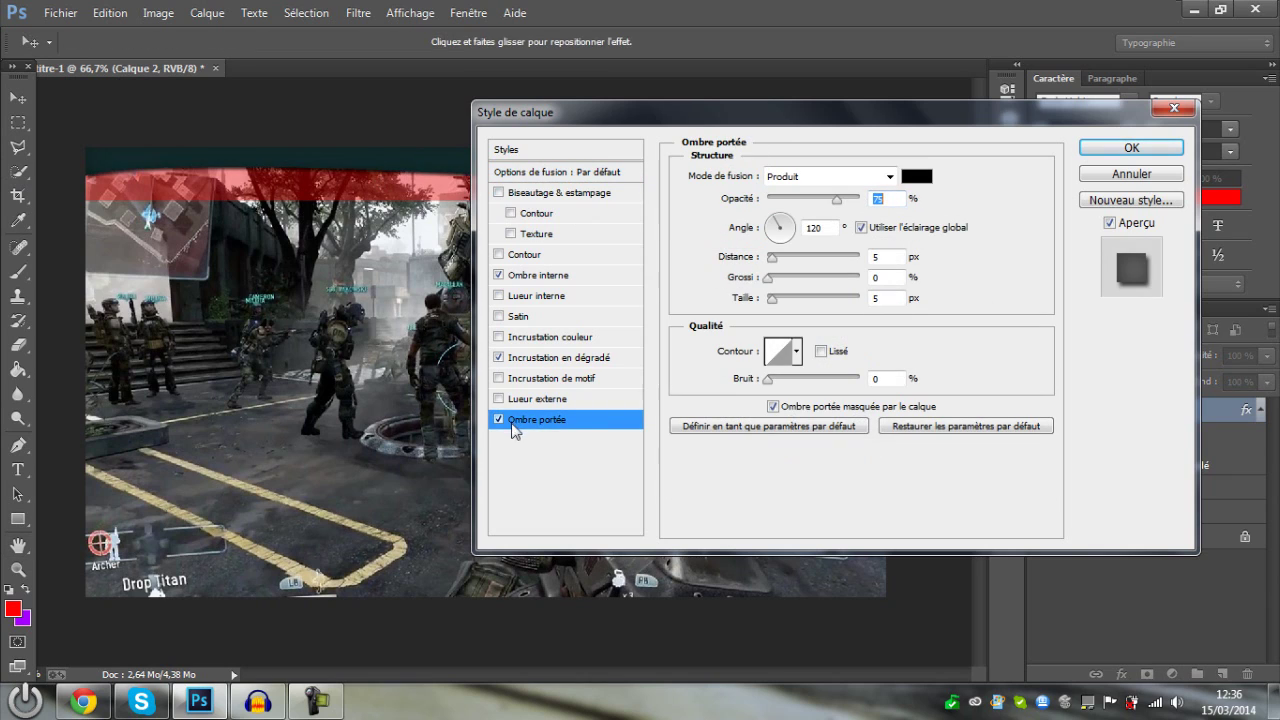
drag(775, 301, 779, 302)
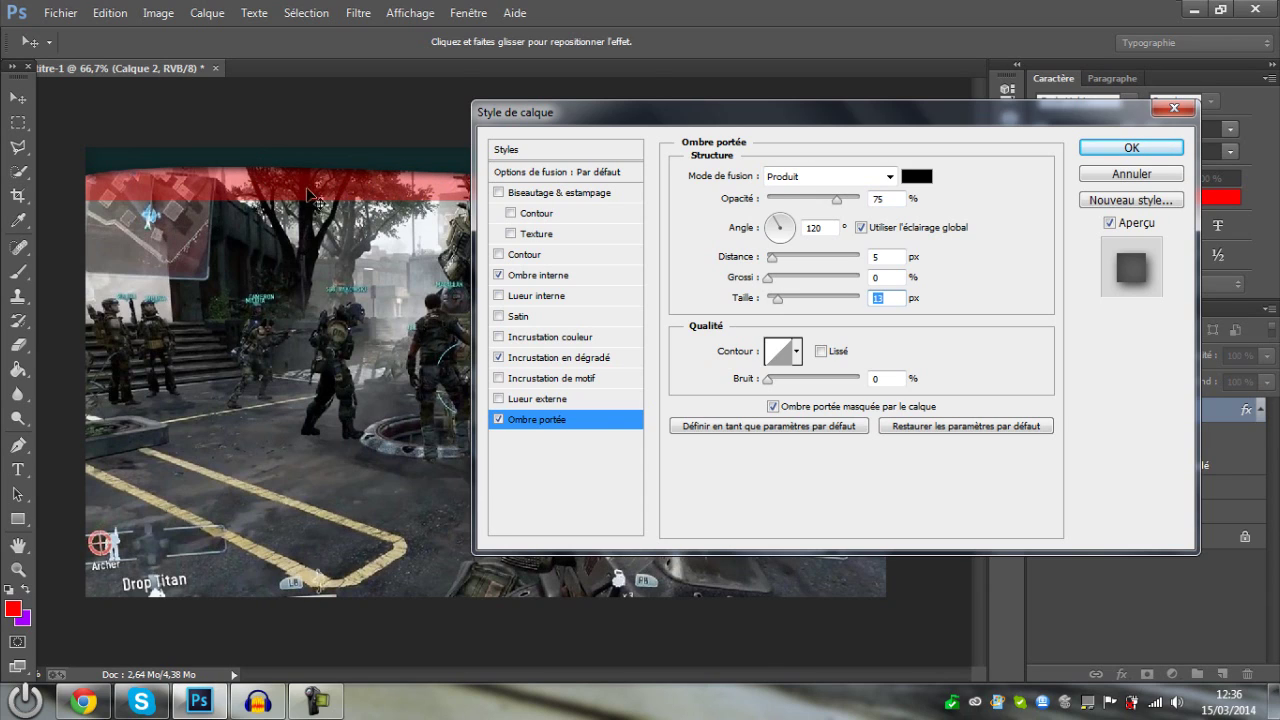
click(1111, 152)
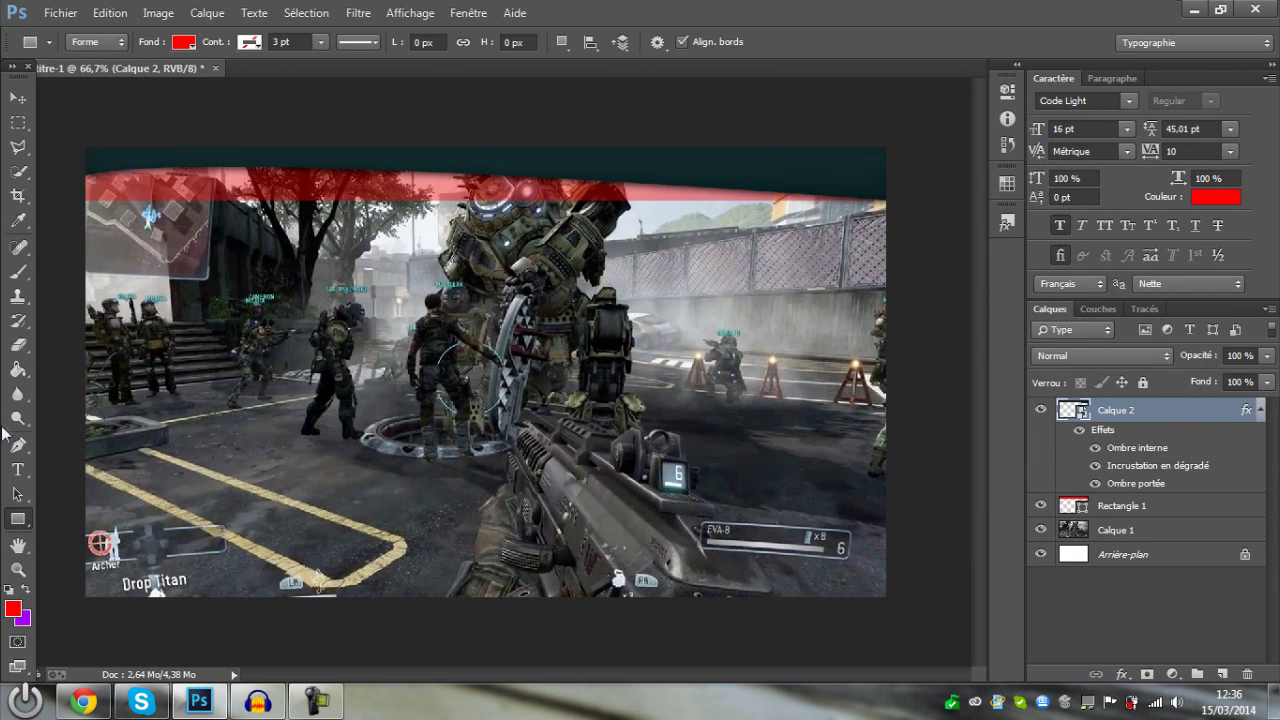
click(17, 469)
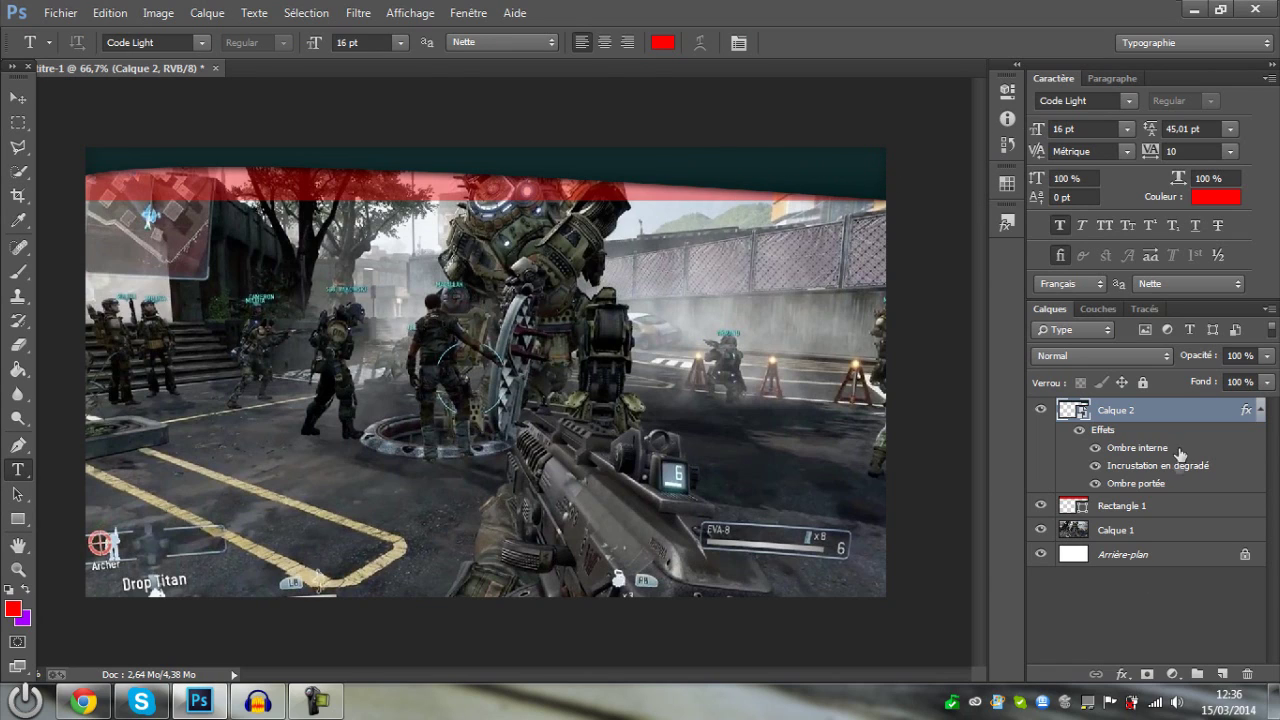
click(1189, 502)
click(1192, 420)
click(1184, 508)
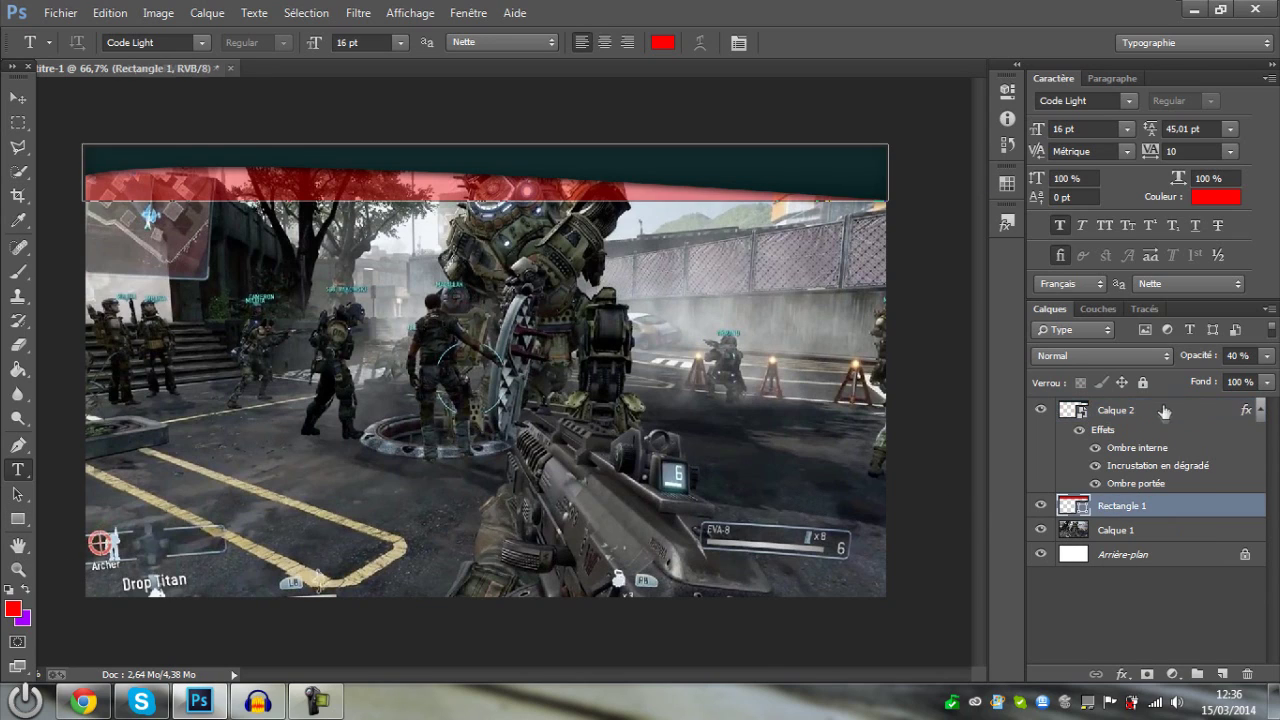
click(1164, 409)
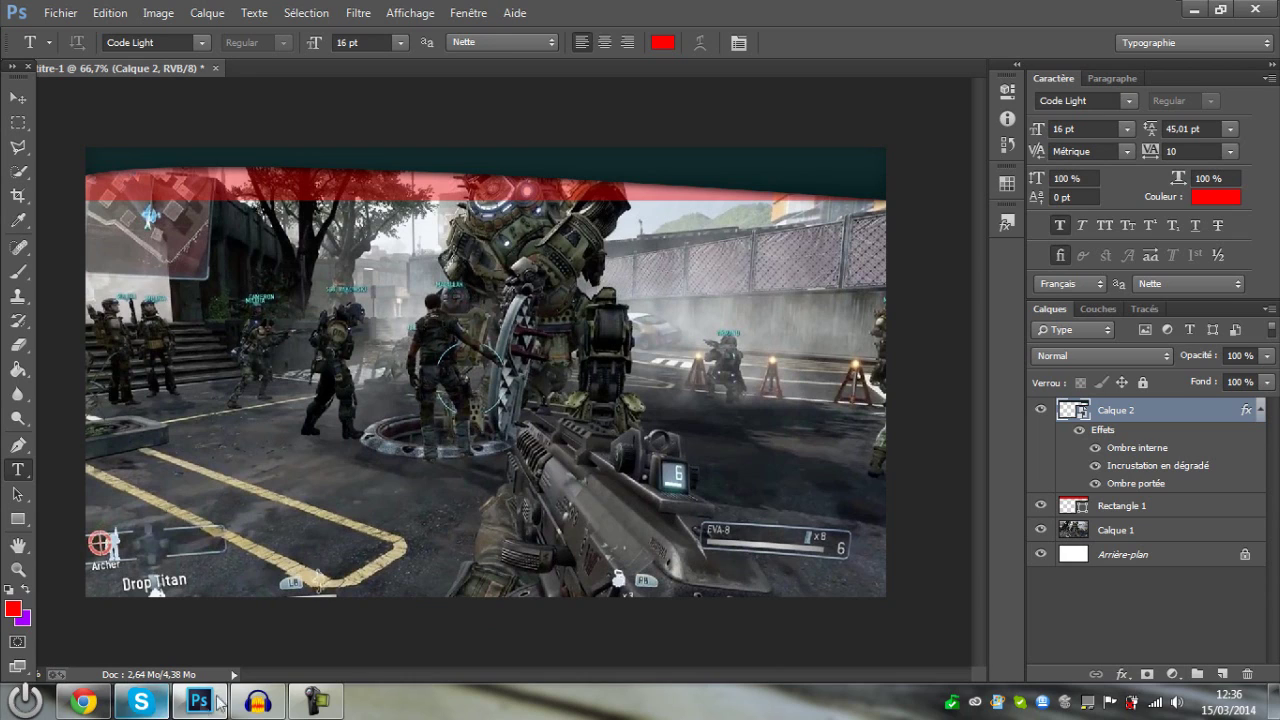
mouse_move(12, 480)
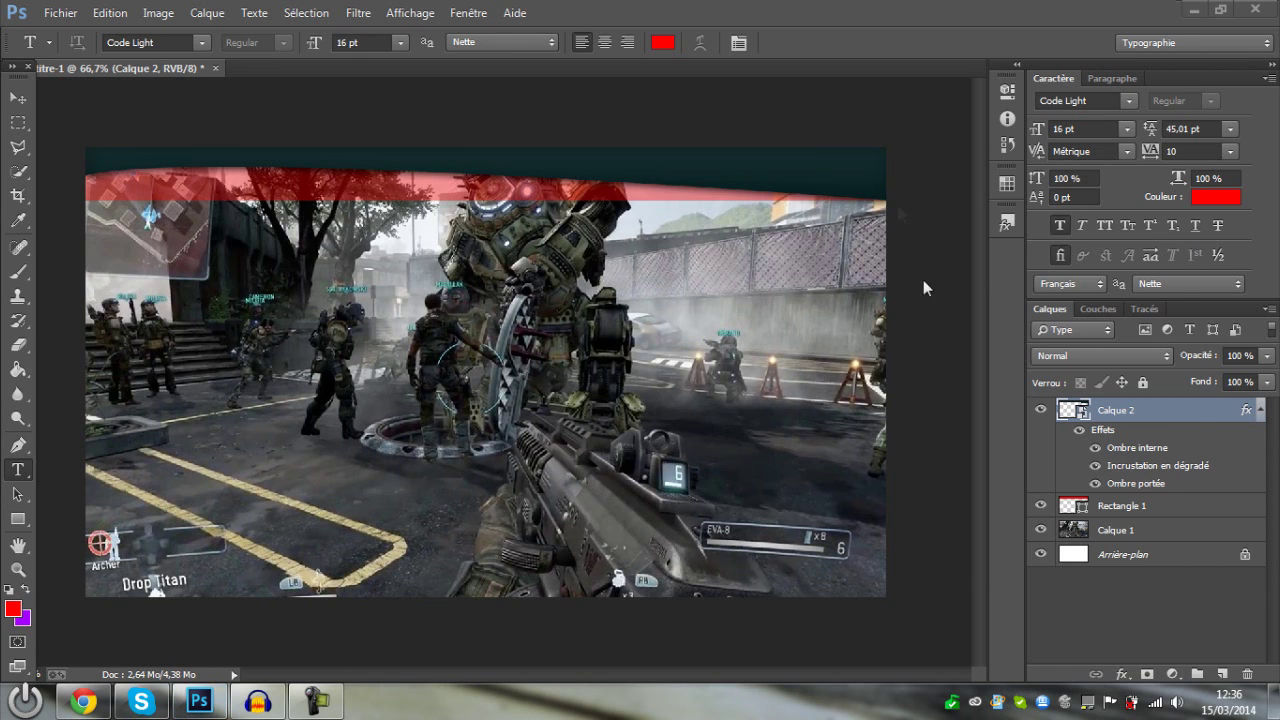
- Place the NEW LOGO image from the GFX > Moi folder onto the canvas above Calque 2 and confirm its placement
key(super+e)
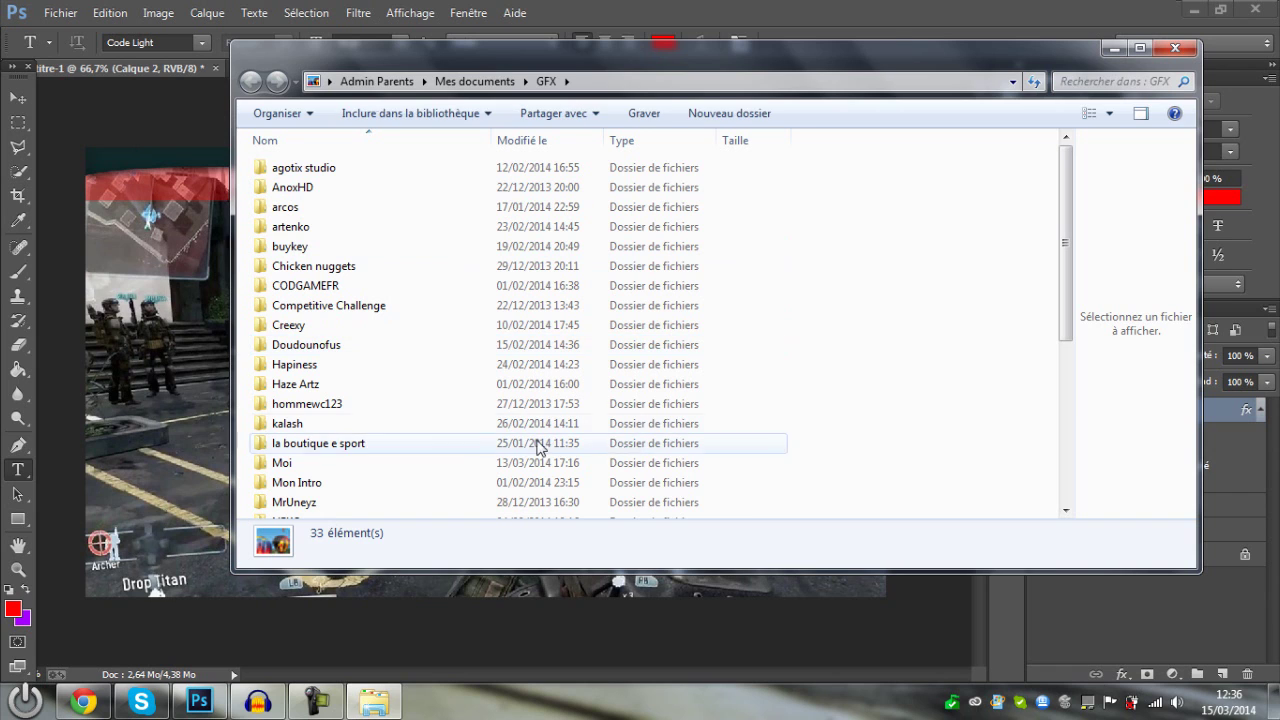
click(358, 470)
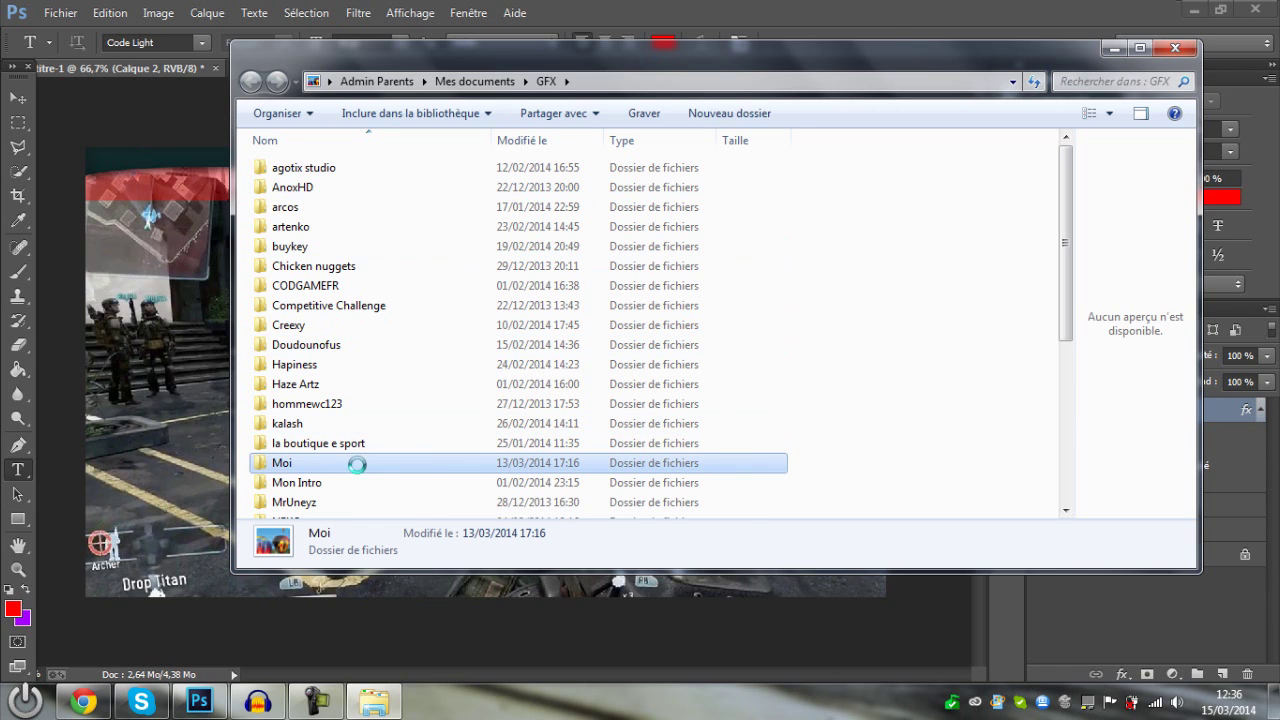
double_click(358, 463)
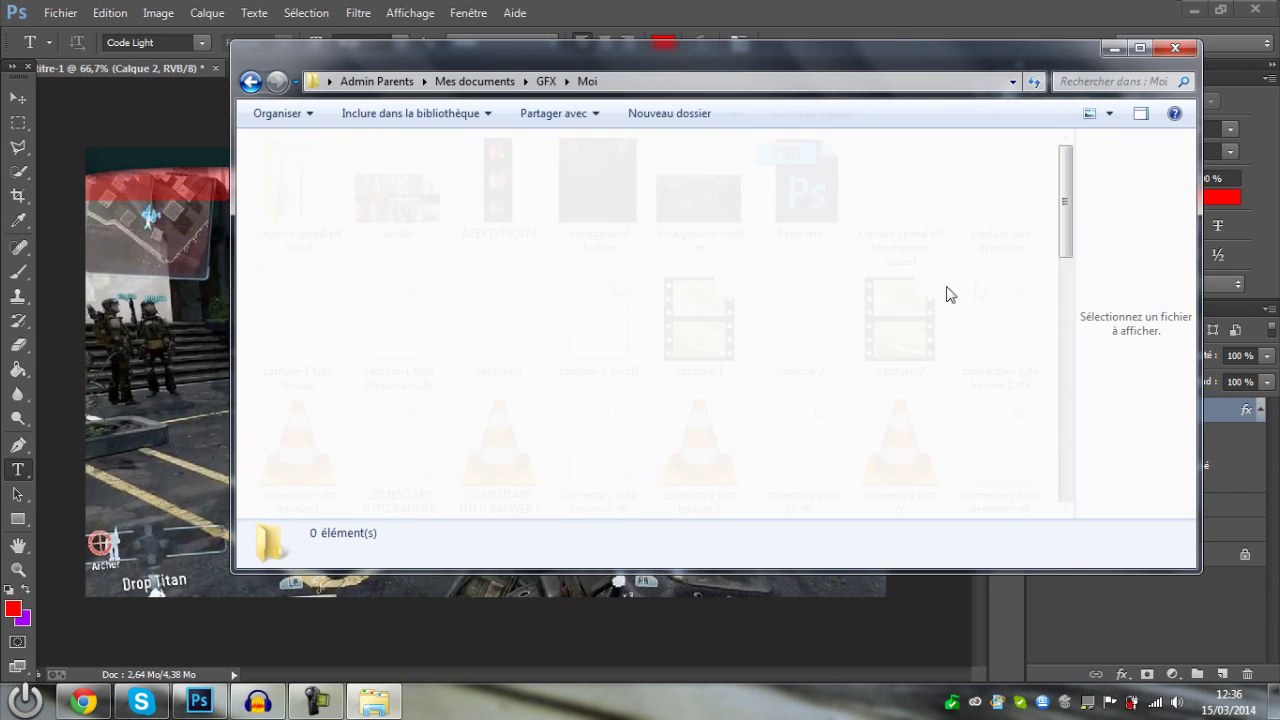
scroll(1066, 240, down, 5)
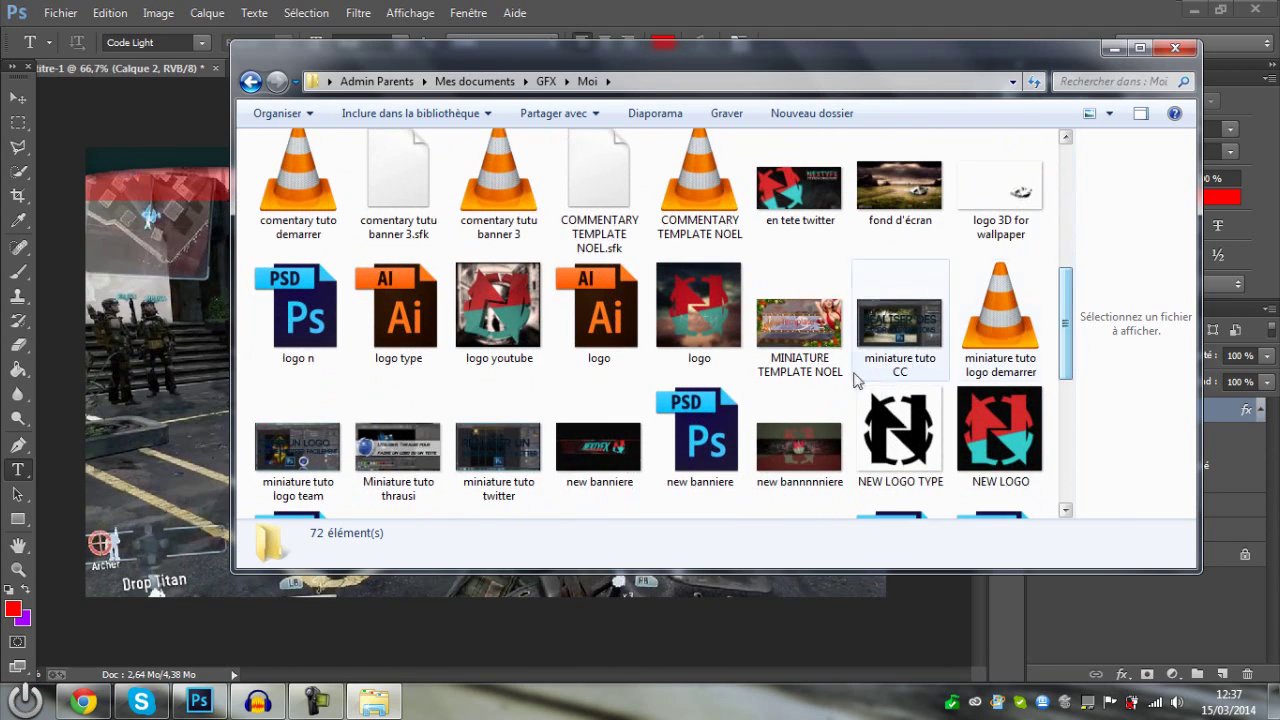
drag(995, 435, 174, 390)
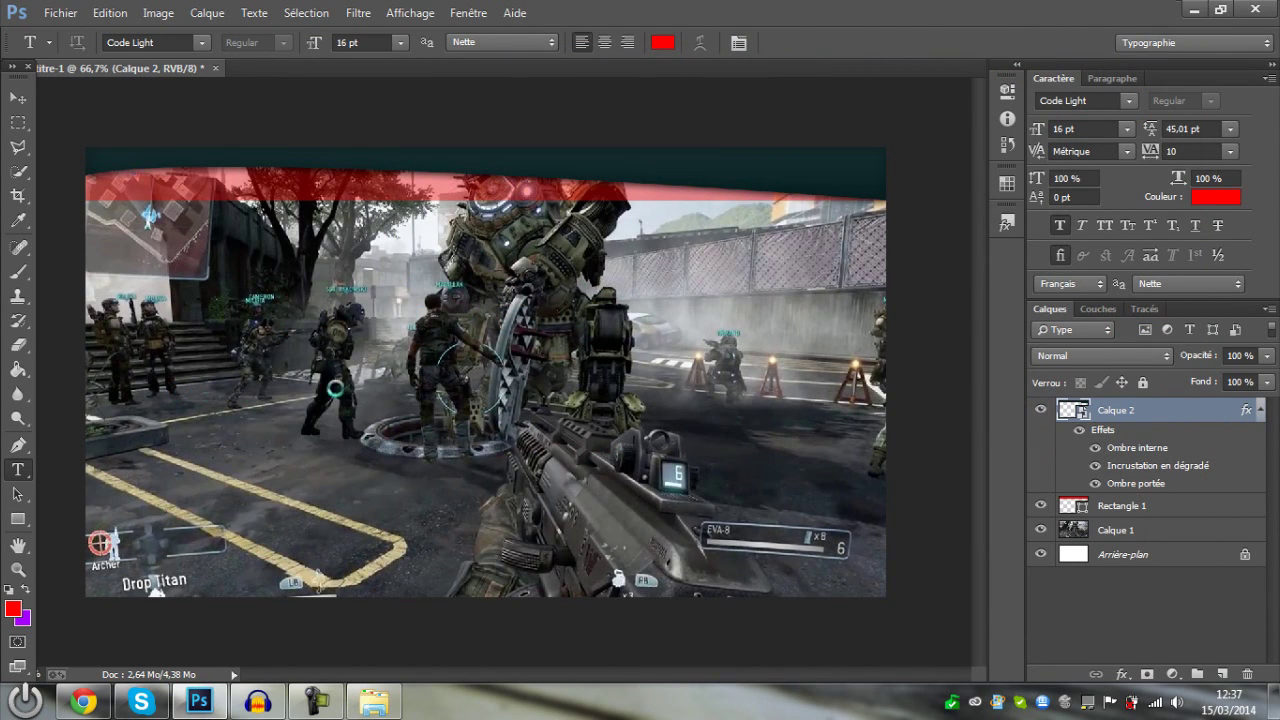
drag(711, 145, 646, 240)
key(Return)
- Erase the logo's black background with the Magic Eraser at tolerance 60, rasterizing the smart object
click(18, 368)
right_click(18, 346)
click(110, 390)
click(405, 195)
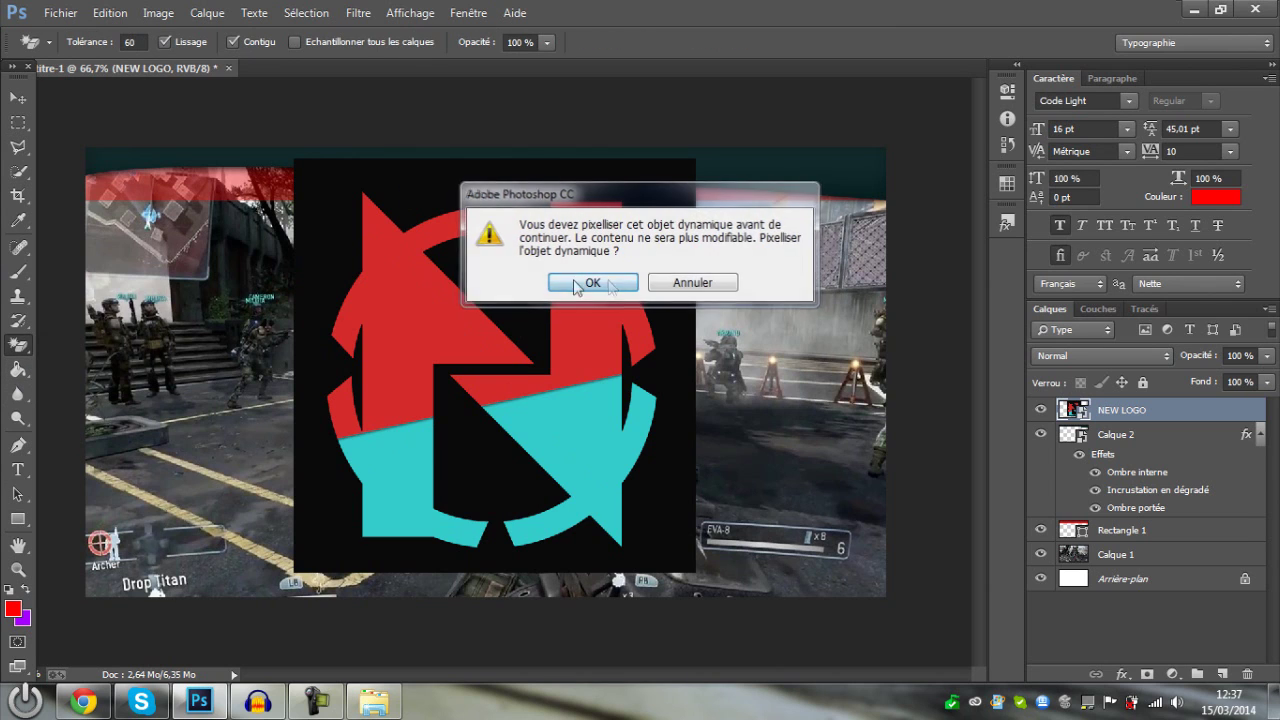
click(575, 284)
- Scale the logo down to a small emblem and position it at the right end of the teal banner
key(ctrl+t)
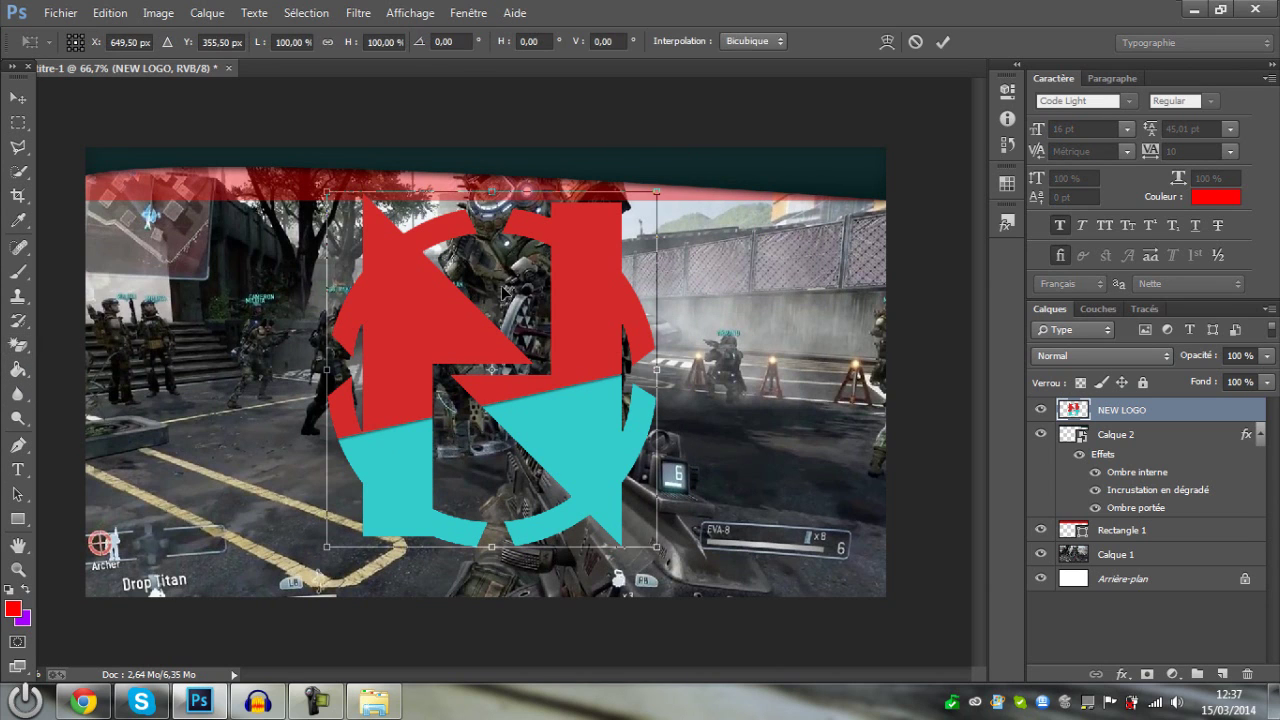
drag(655, 188, 880, 145)
drag(749, 118, 863, 175)
key(Return)
key(shift+e)
key(ctrl+minus)
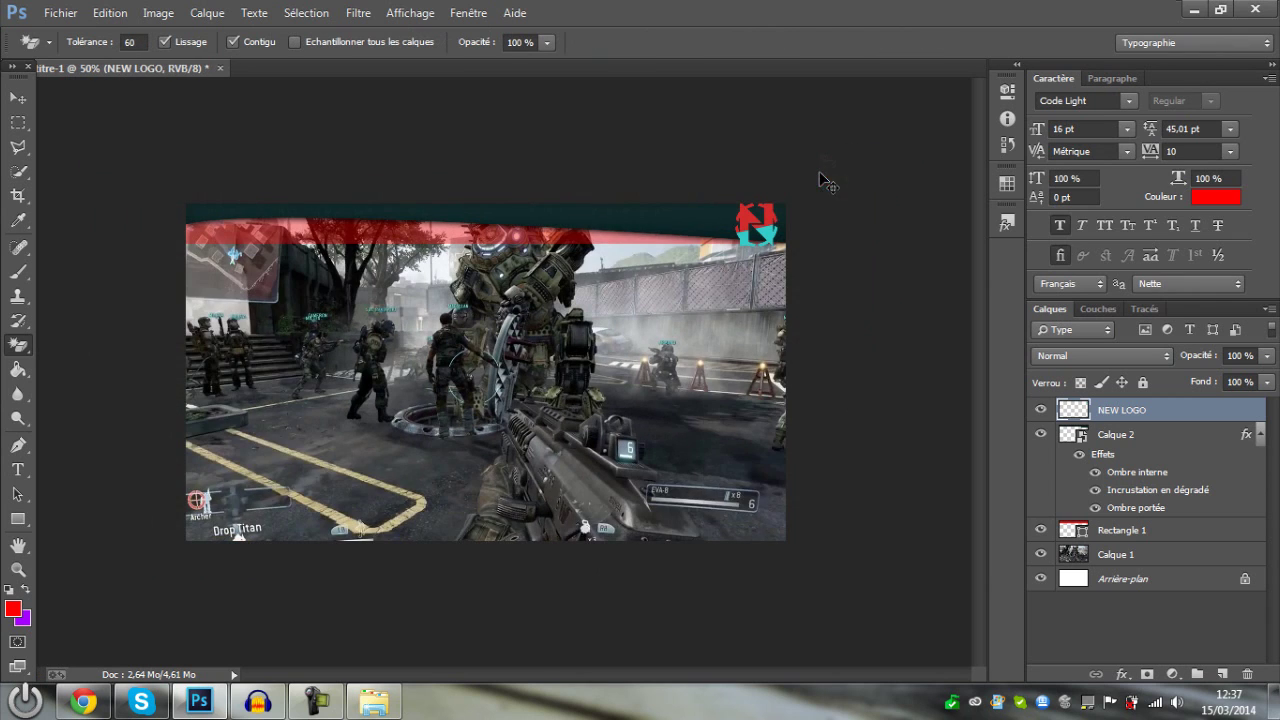
key(ctrl+plus)
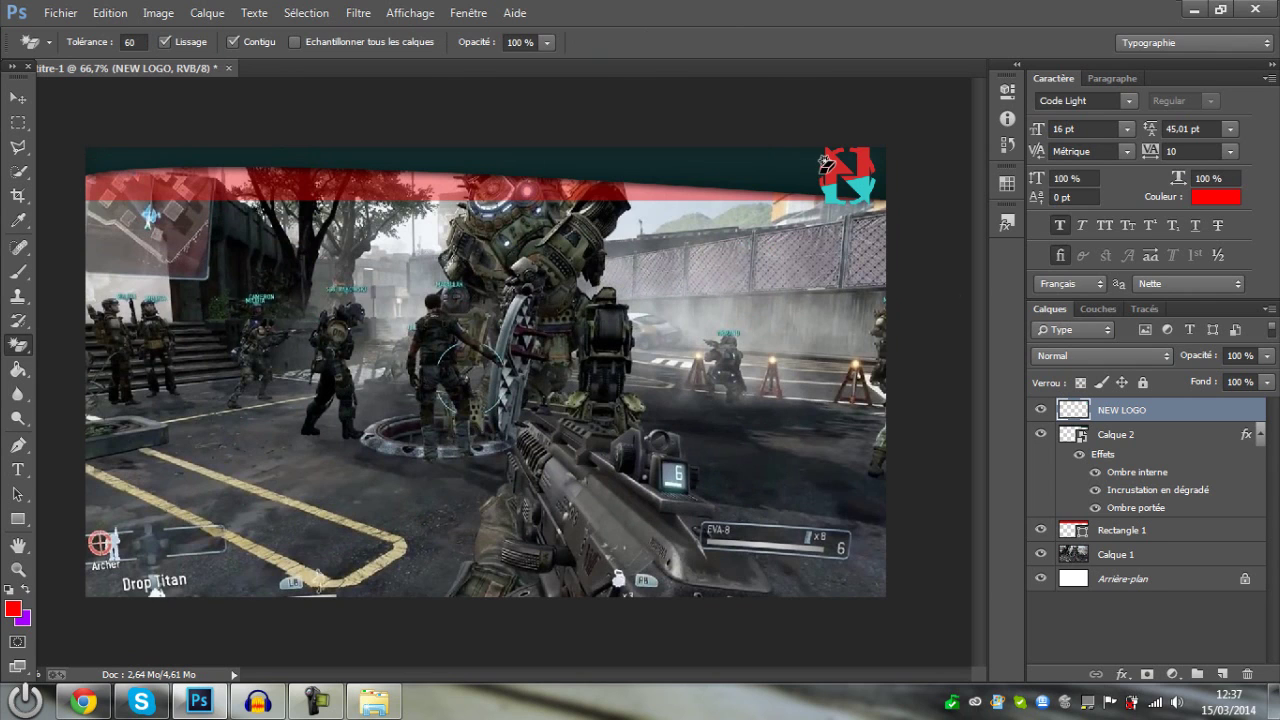
- Add a Drop Shadow with a size of 10 px to the NEW LOGO layer
double_click(1202, 408)
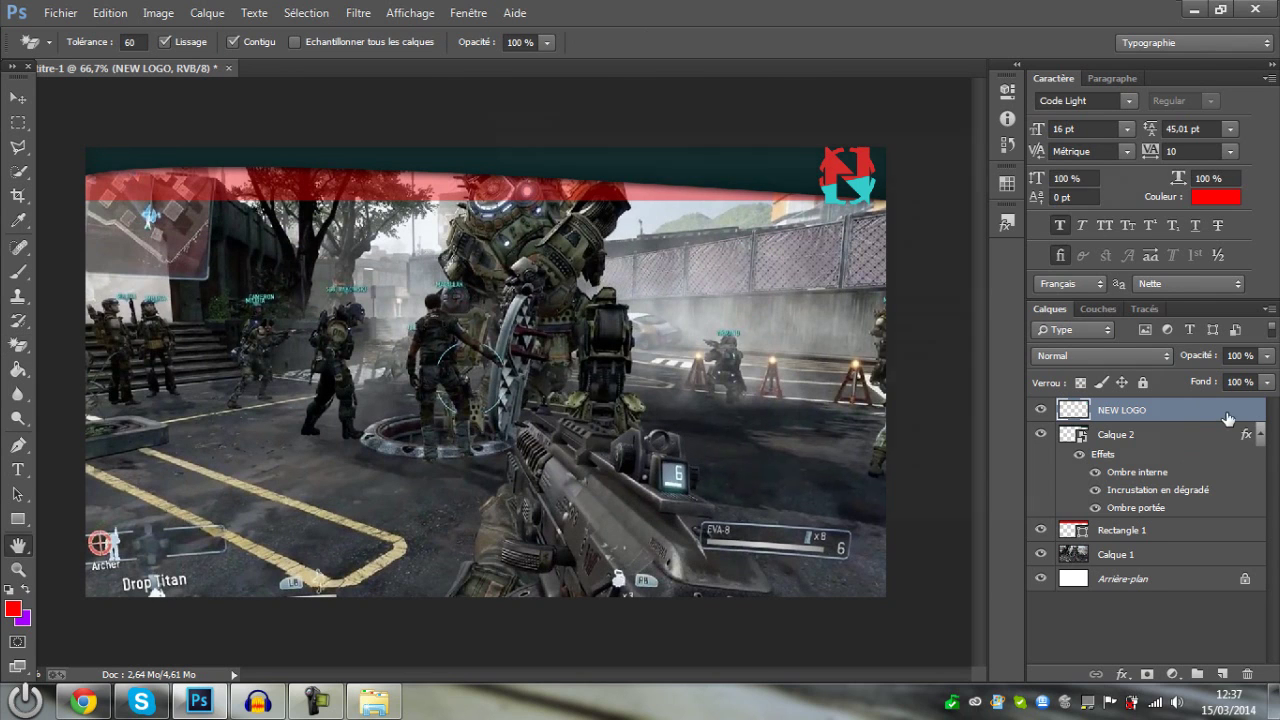
drag(810, 130, 890, 305)
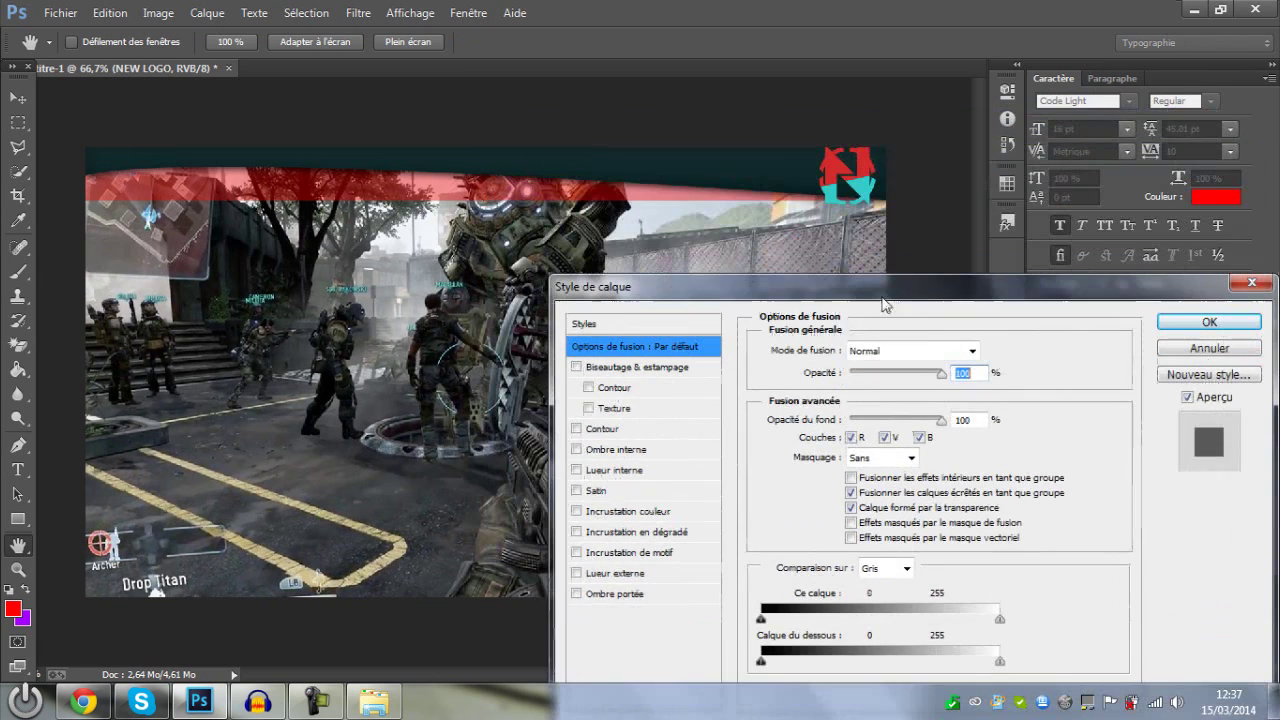
click(615, 594)
drag(848, 474, 854, 474)
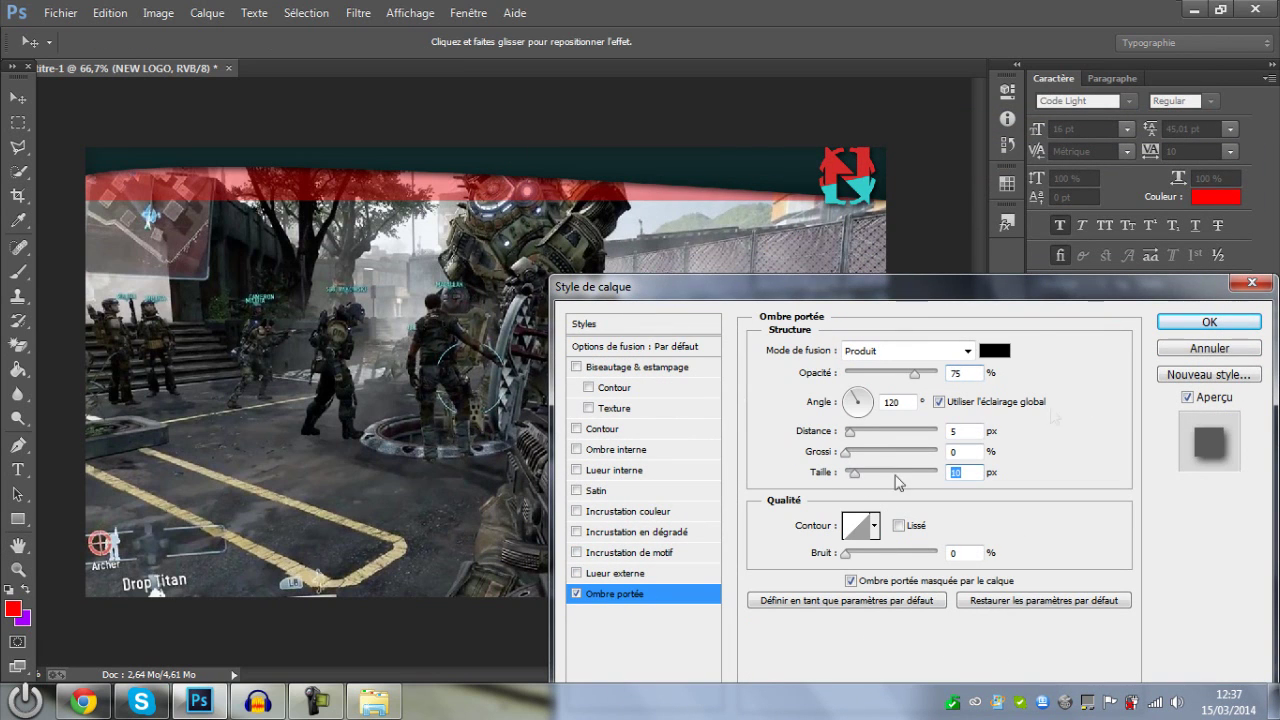
click(1209, 322)
- Add the text LIVE STREAM in red Code Light at 31 pt on the teal banner, left of the logo
click(18, 469)
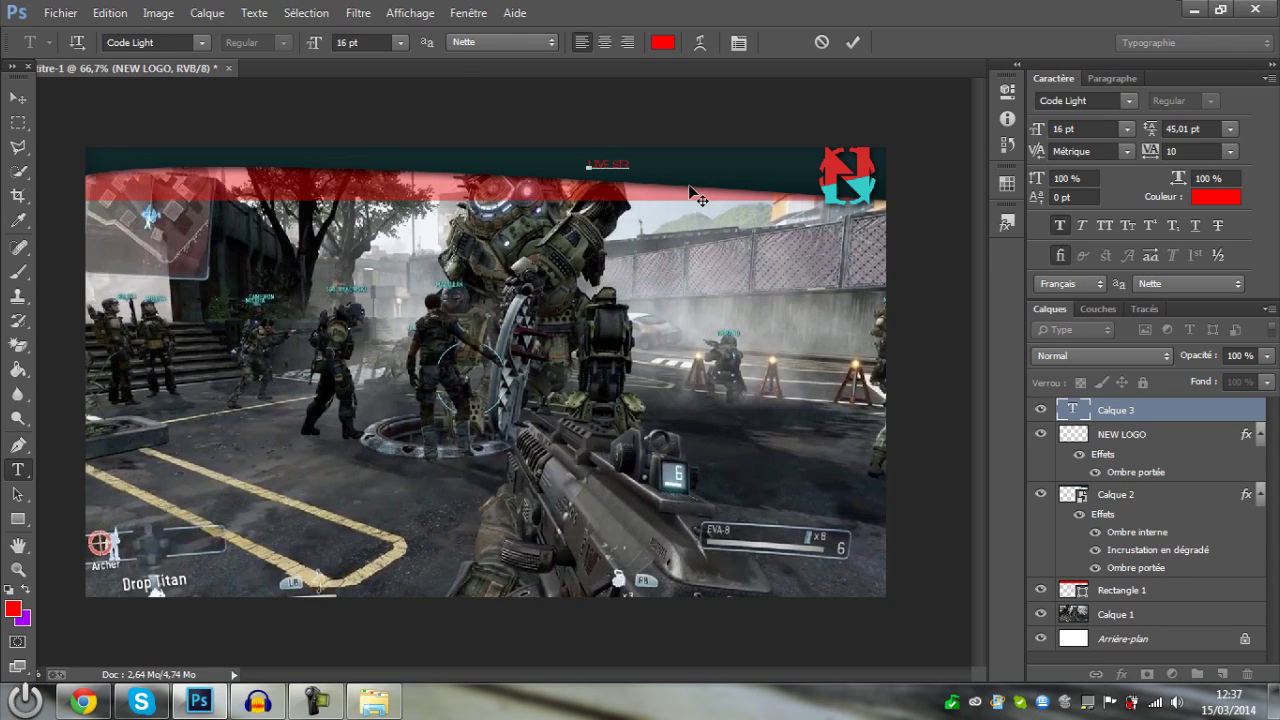
drag(652, 166, 452, 64)
drag(316, 45, 408, 120)
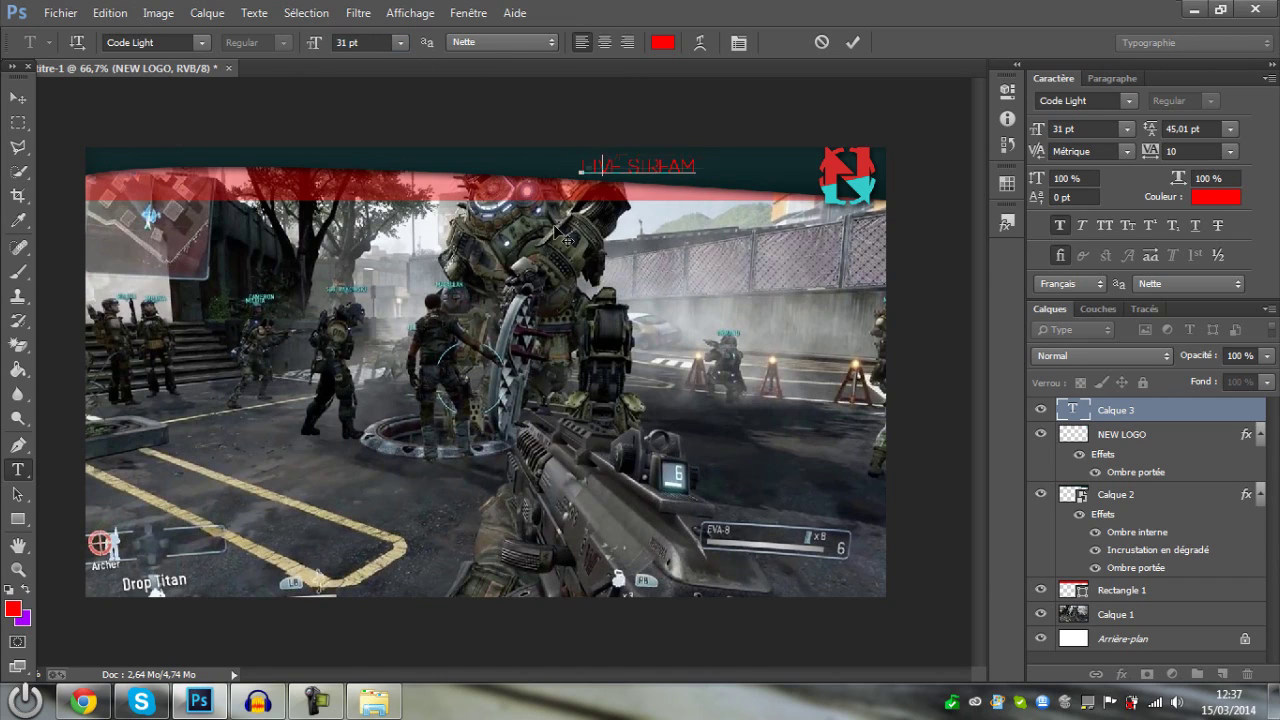
click(203, 43)
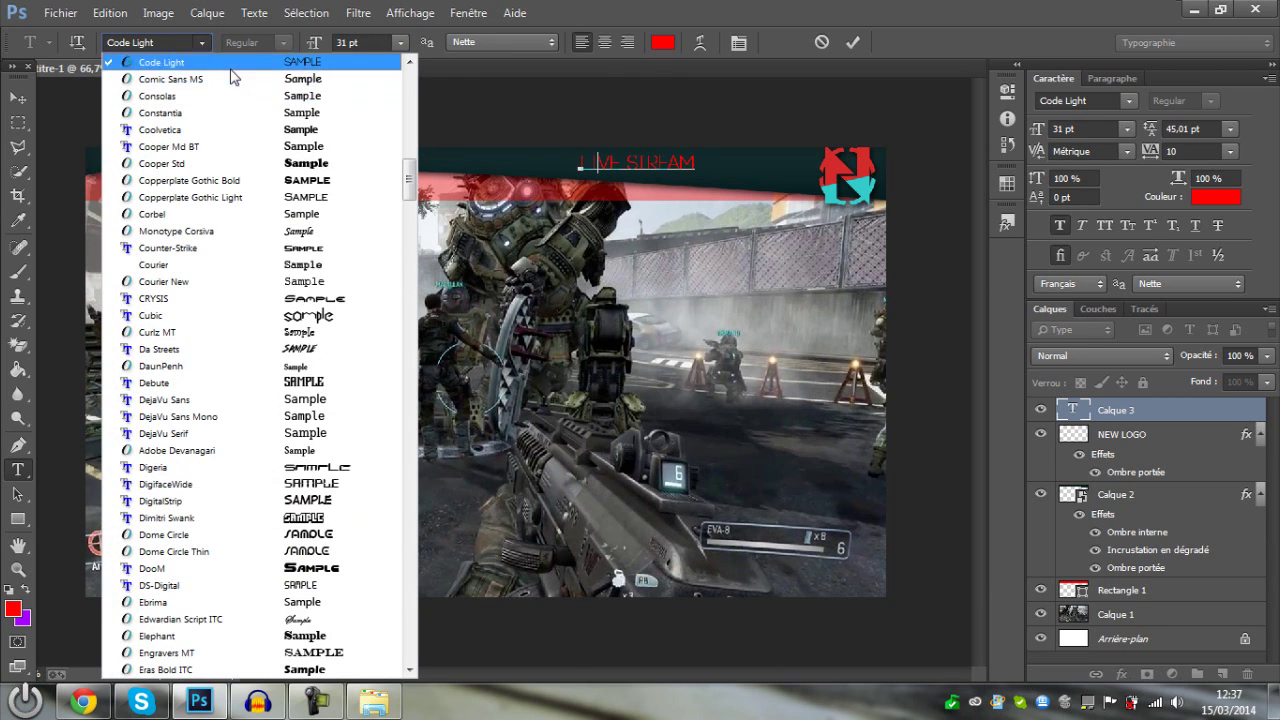
scroll(225, 100, up, 1)
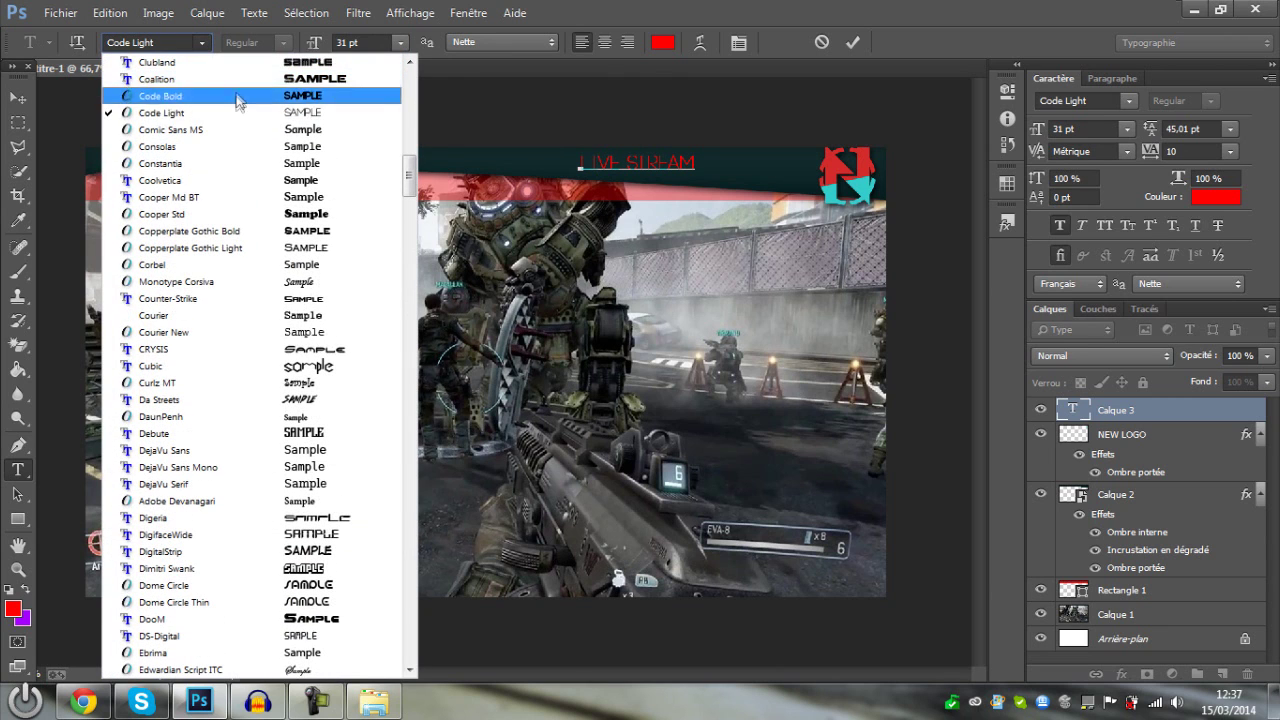
click(652, 158)
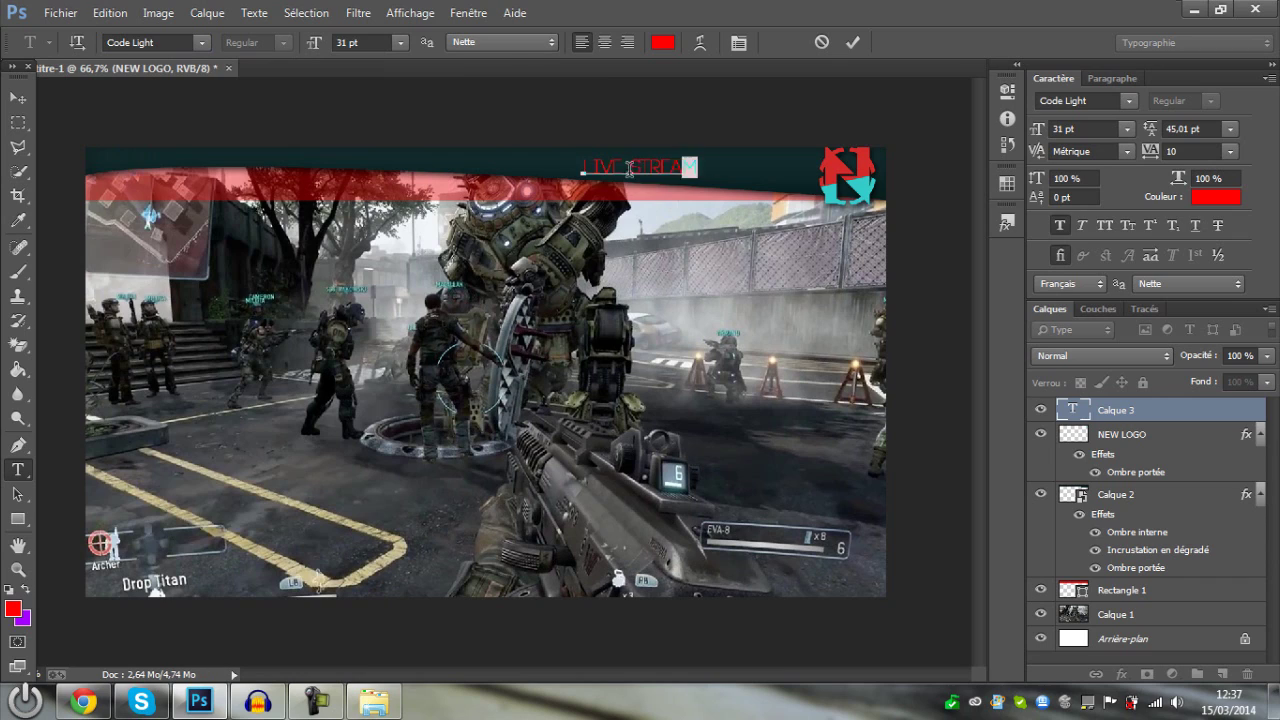
- Move the LIVE STREAM text slightly closer to the logo on the teal banner and commit the text
key(ctrl+a)
drag(675, 198, 690, 207)
click(1136, 407)
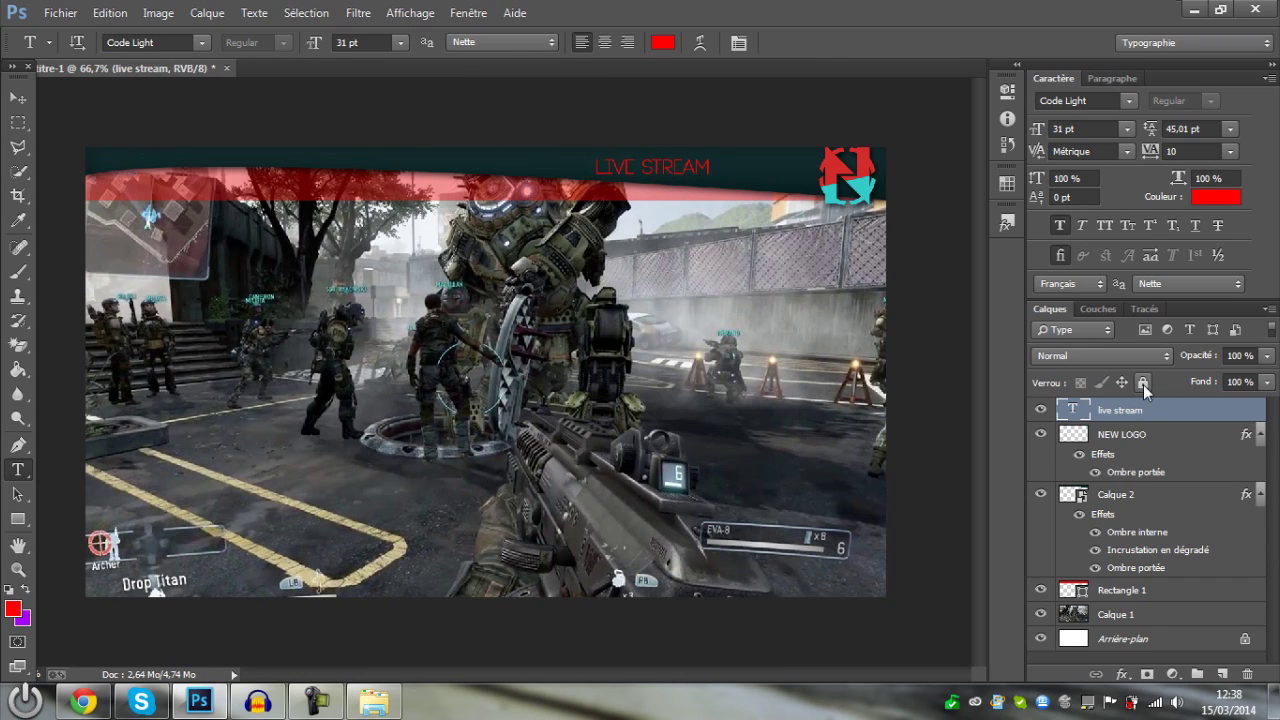
click(715, 167)
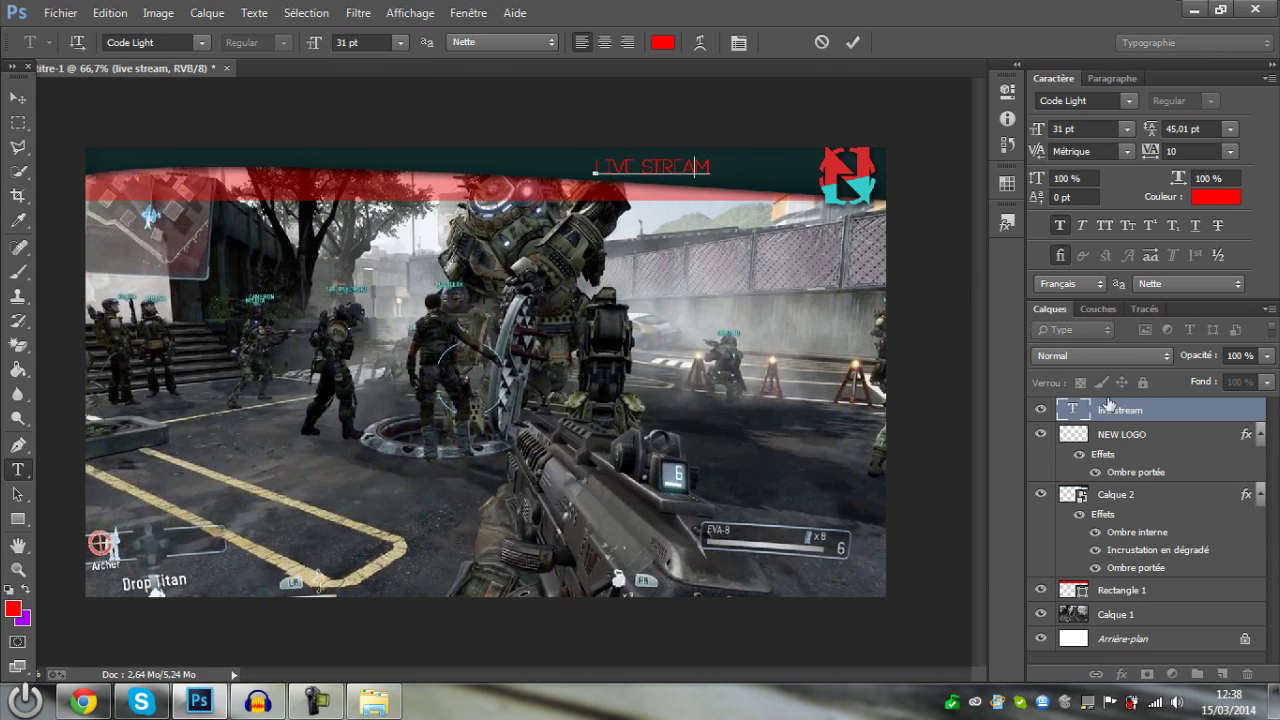
click(1108, 402)
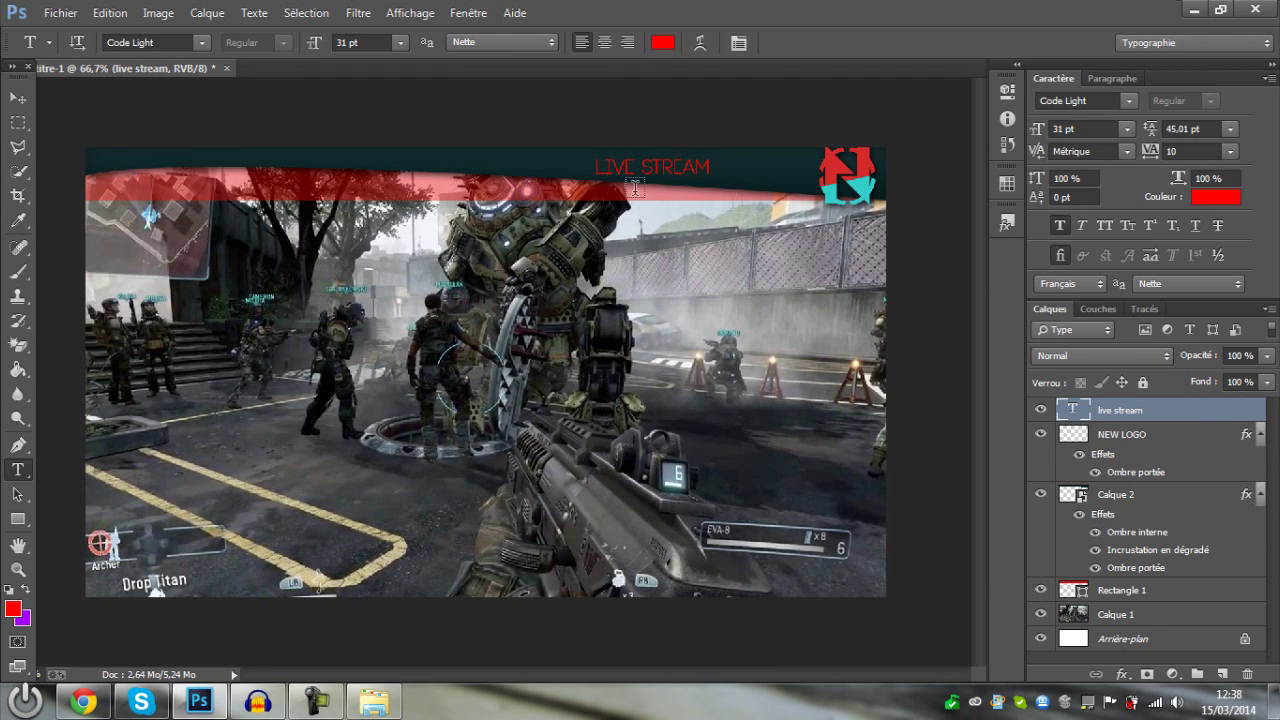
- Add a Gradient Overlay with a linear black-to-white gradient at about 23% opacity to the live stream text layer
double_click(1187, 410)
click(660, 532)
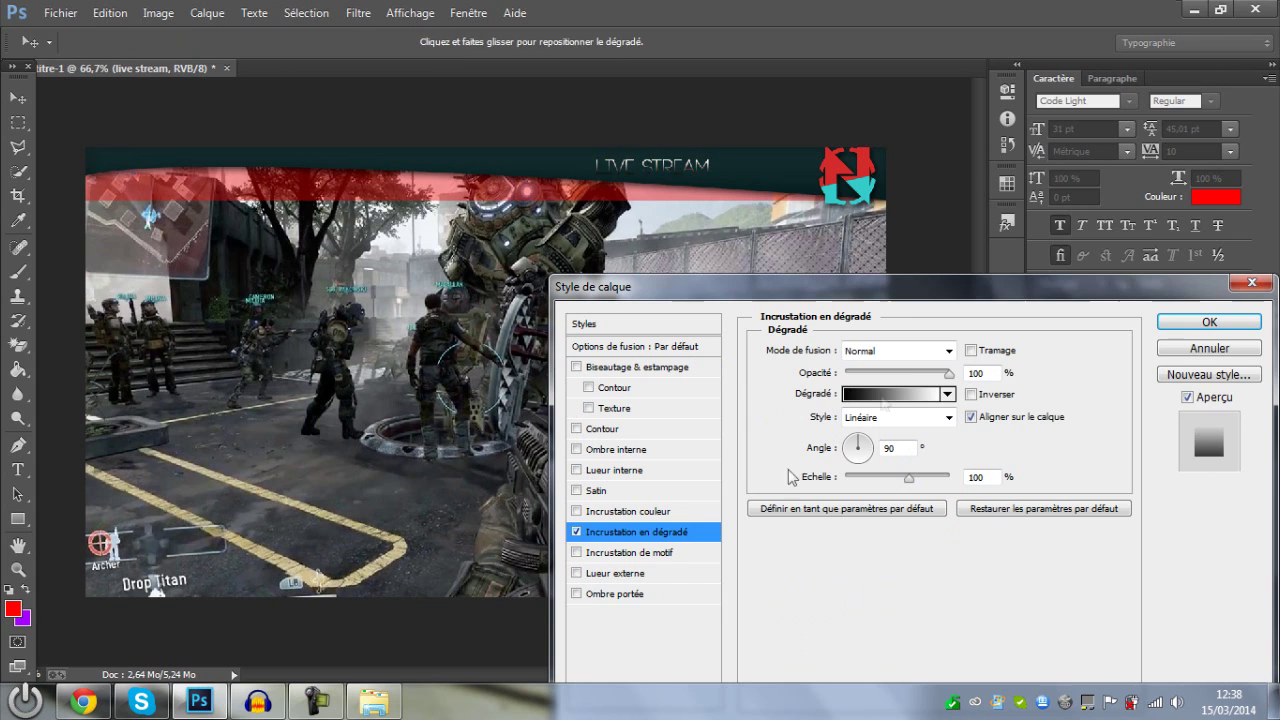
click(878, 376)
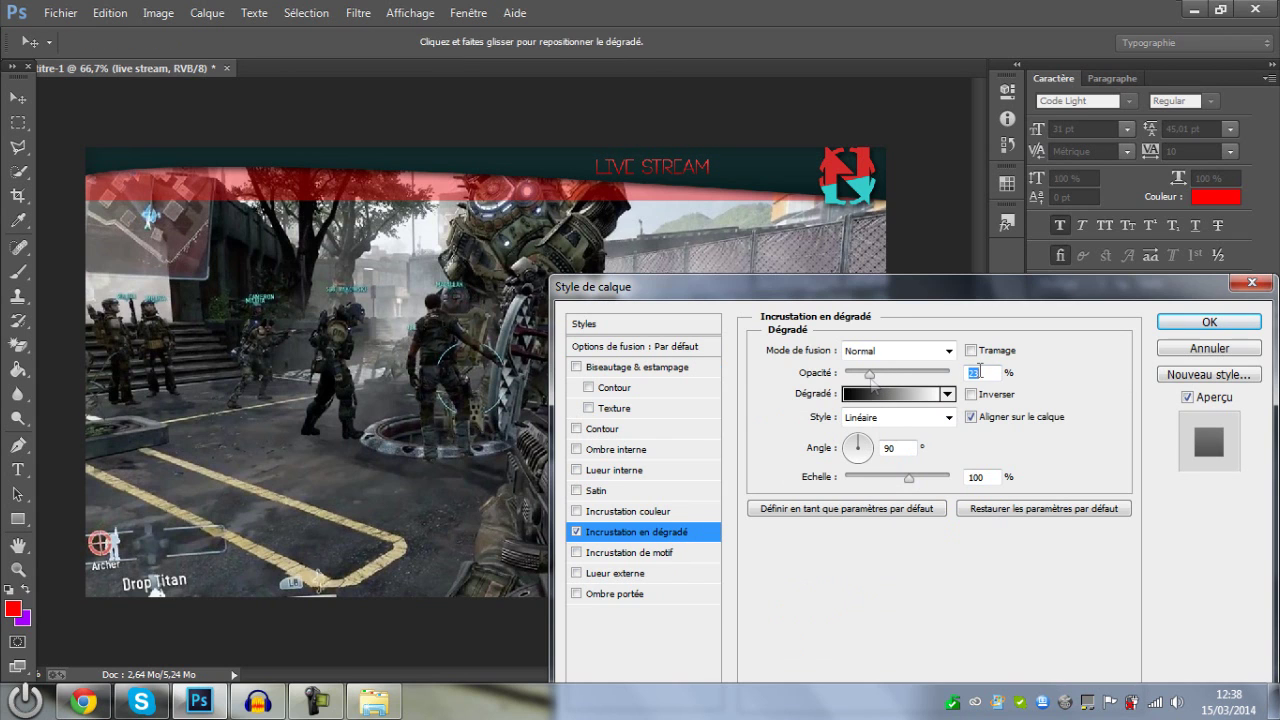
click(1200, 348)
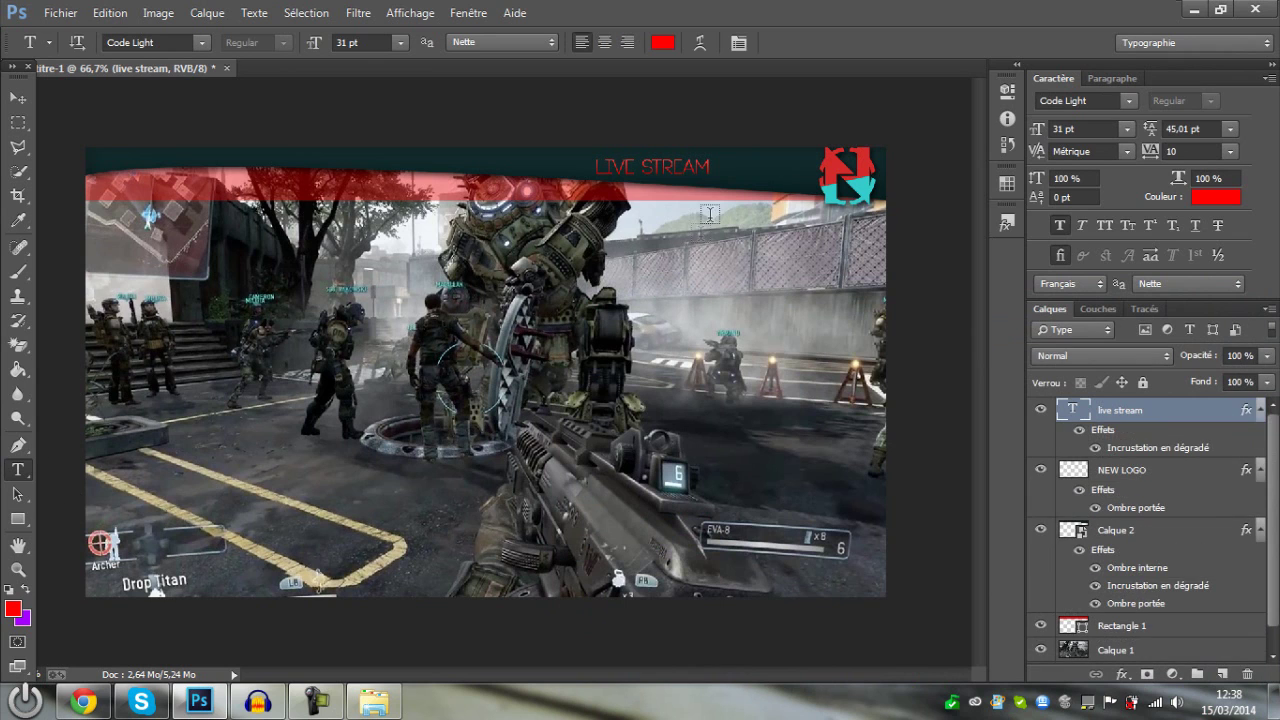
- Add the text NEXTY in Code Bold, coloured turquoise #34ccca, between LIVE STREAM and the logo
click(201, 459)
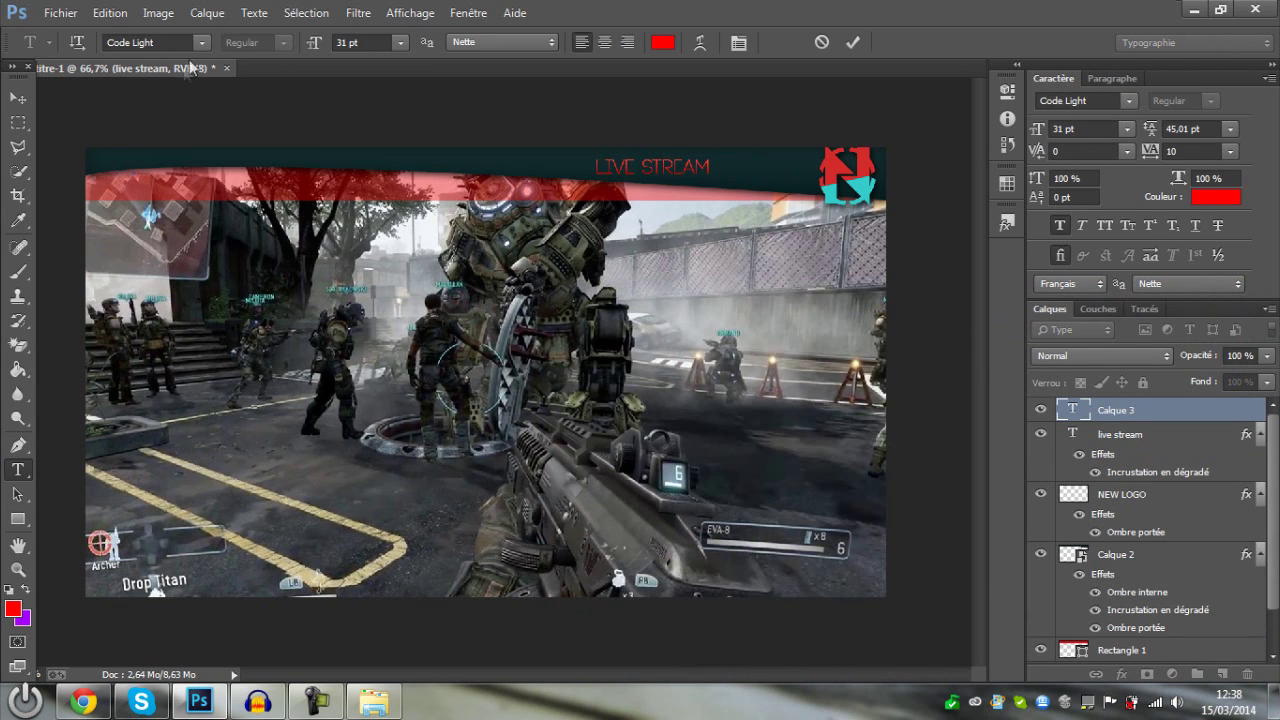
click(201, 42)
scroll(208, 100, up, 1)
click(205, 96)
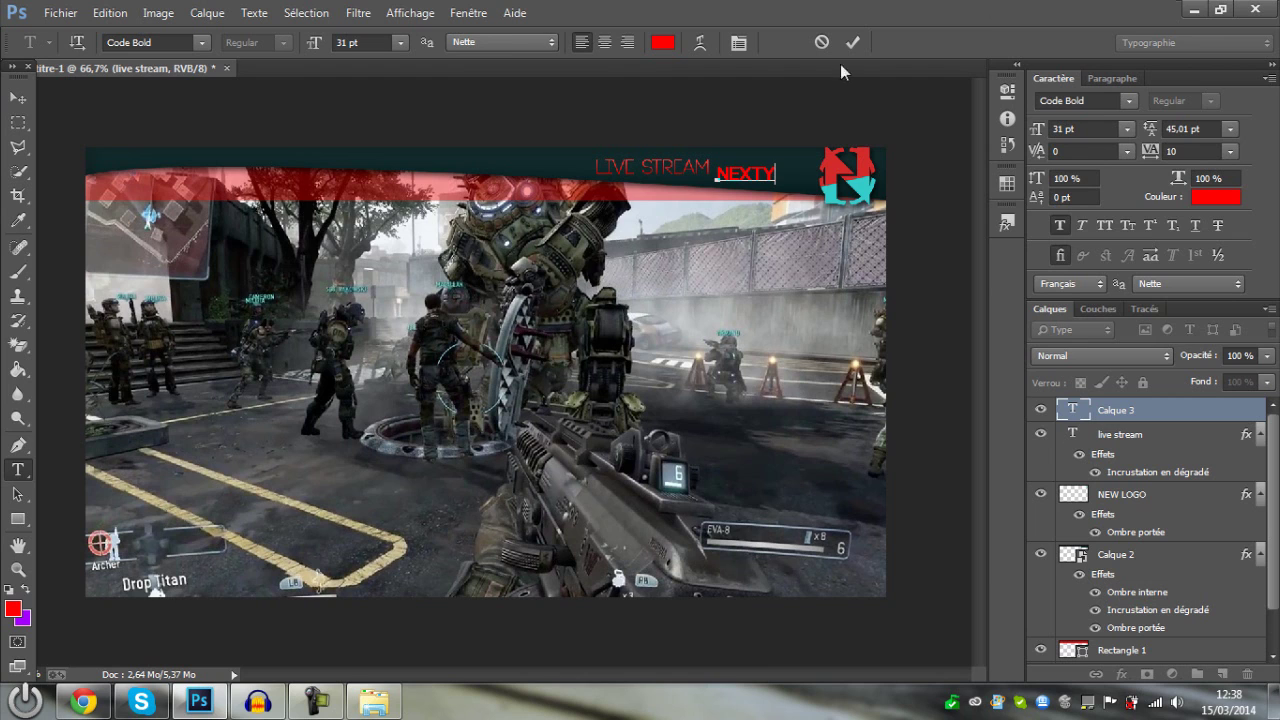
key(ctrl+a)
click(1212, 197)
key(ctrl+v)
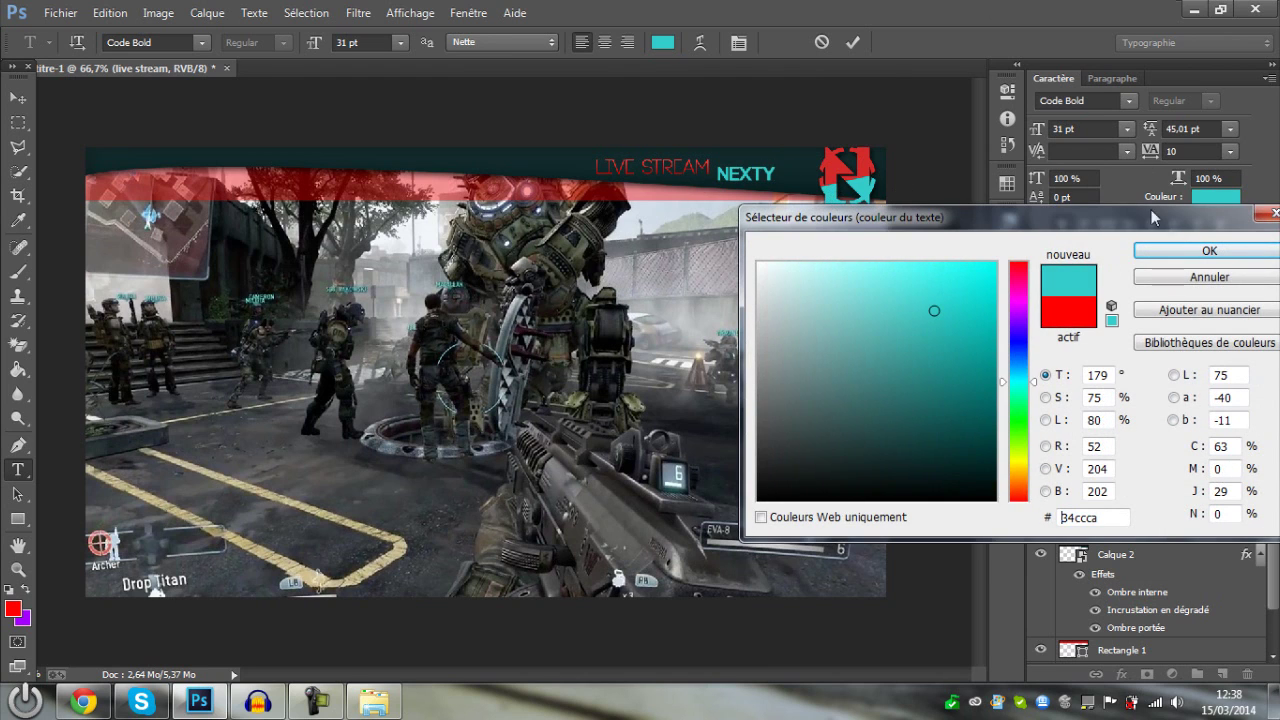
click(1209, 251)
- Enlarge the NEXTY text to 49 pt, fit it between LIVE STREAM and the logo, and commit it
click(343, 40)
text(49)
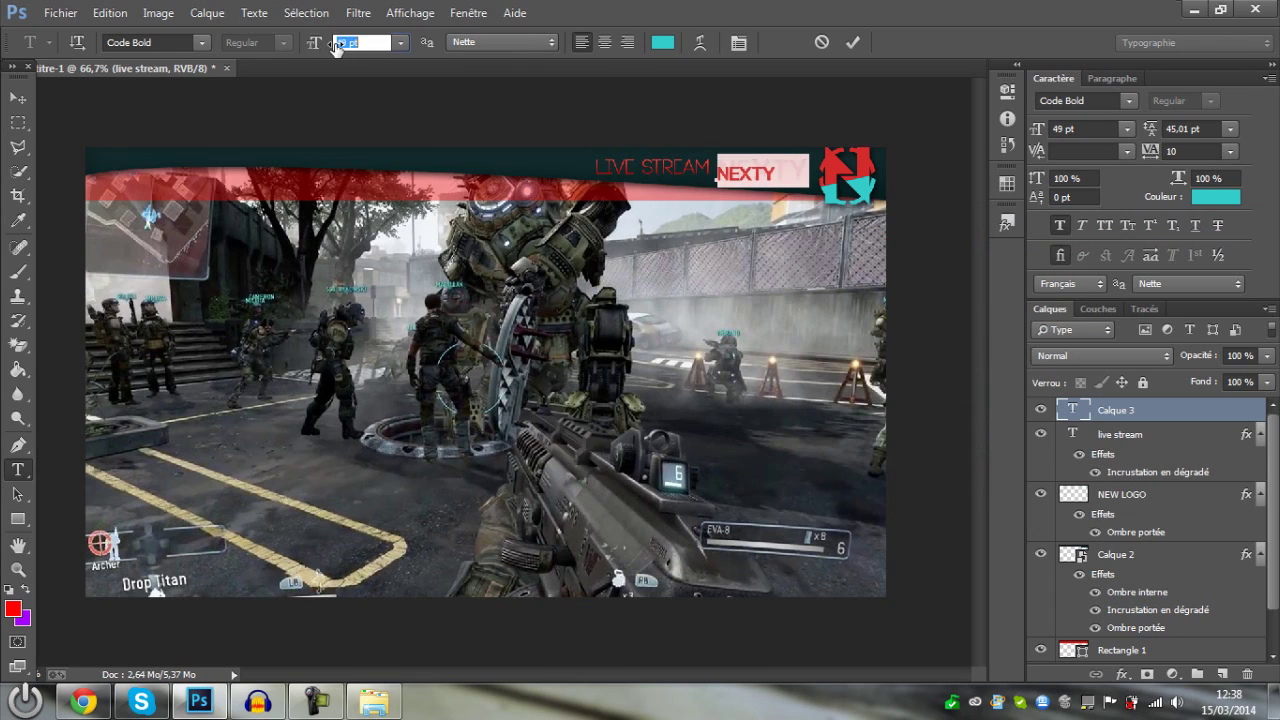
key(Return)
drag(791, 234, 793, 236)
click(1118, 412)
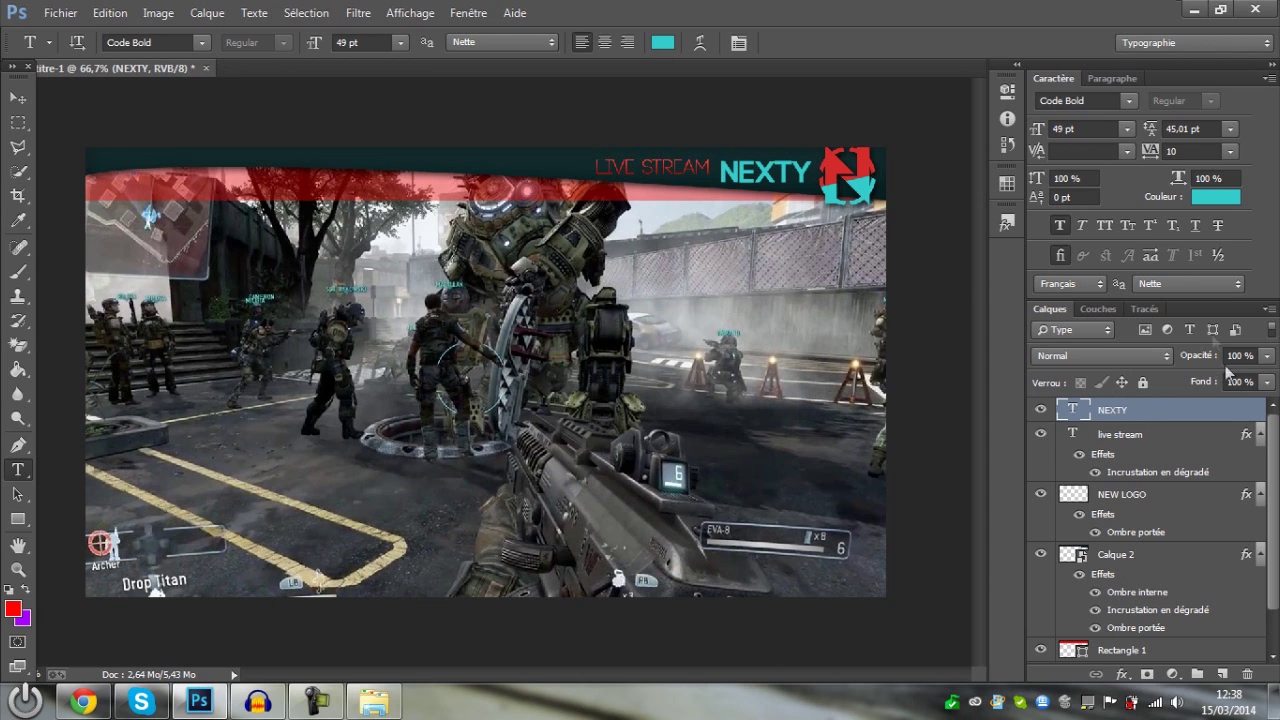
- Add a linear black-to-white Gradient Overlay at about 9% opacity to the NEXTY text layer
double_click(1197, 421)
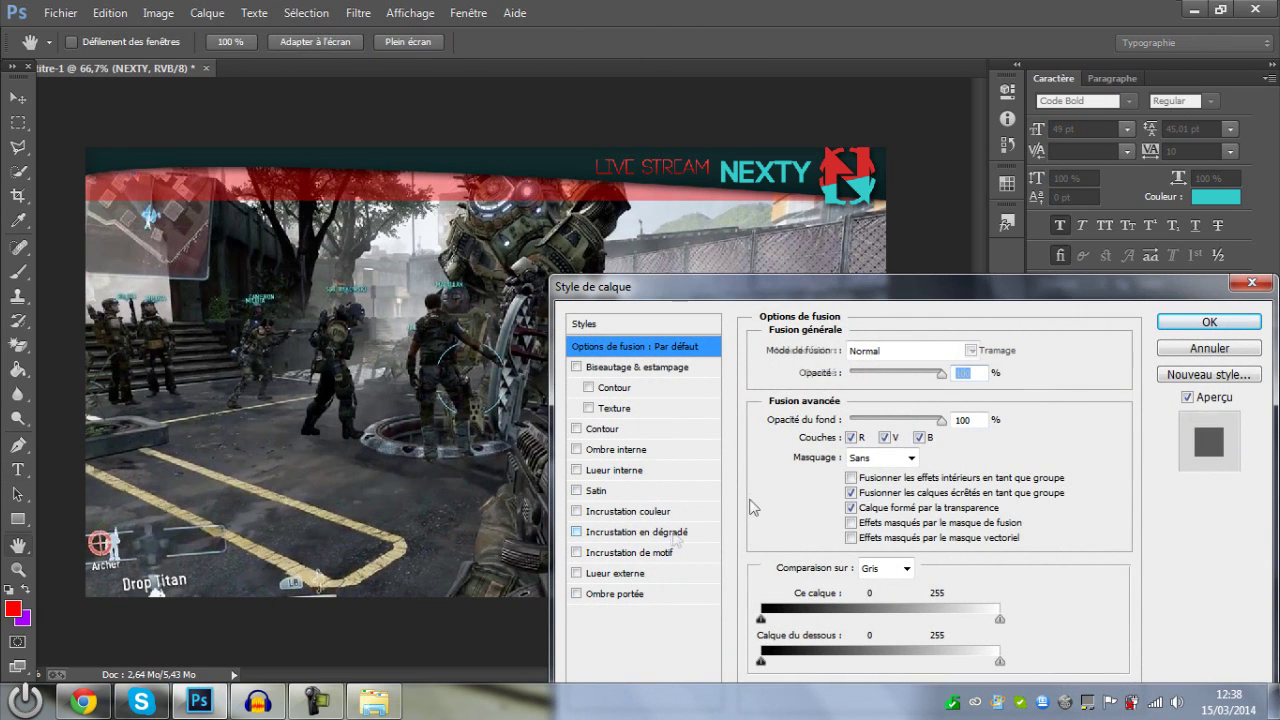
click(670, 531)
drag(882, 370, 856, 380)
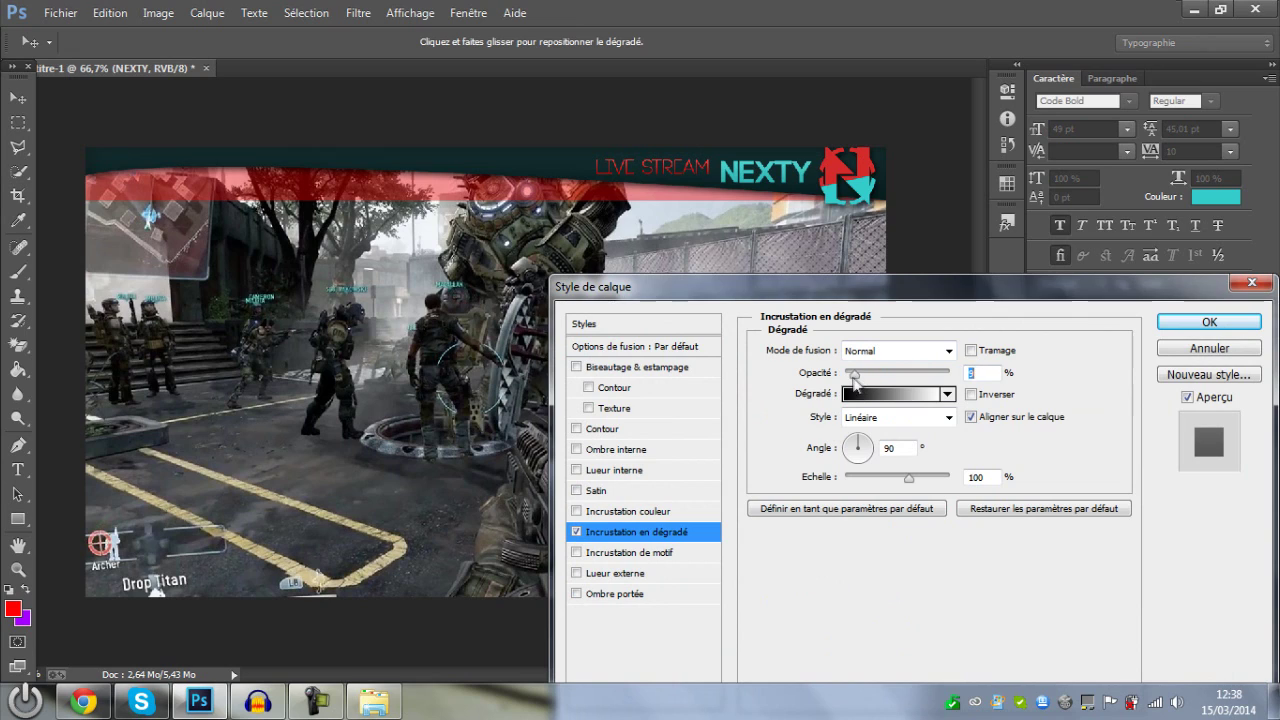
click(1206, 322)
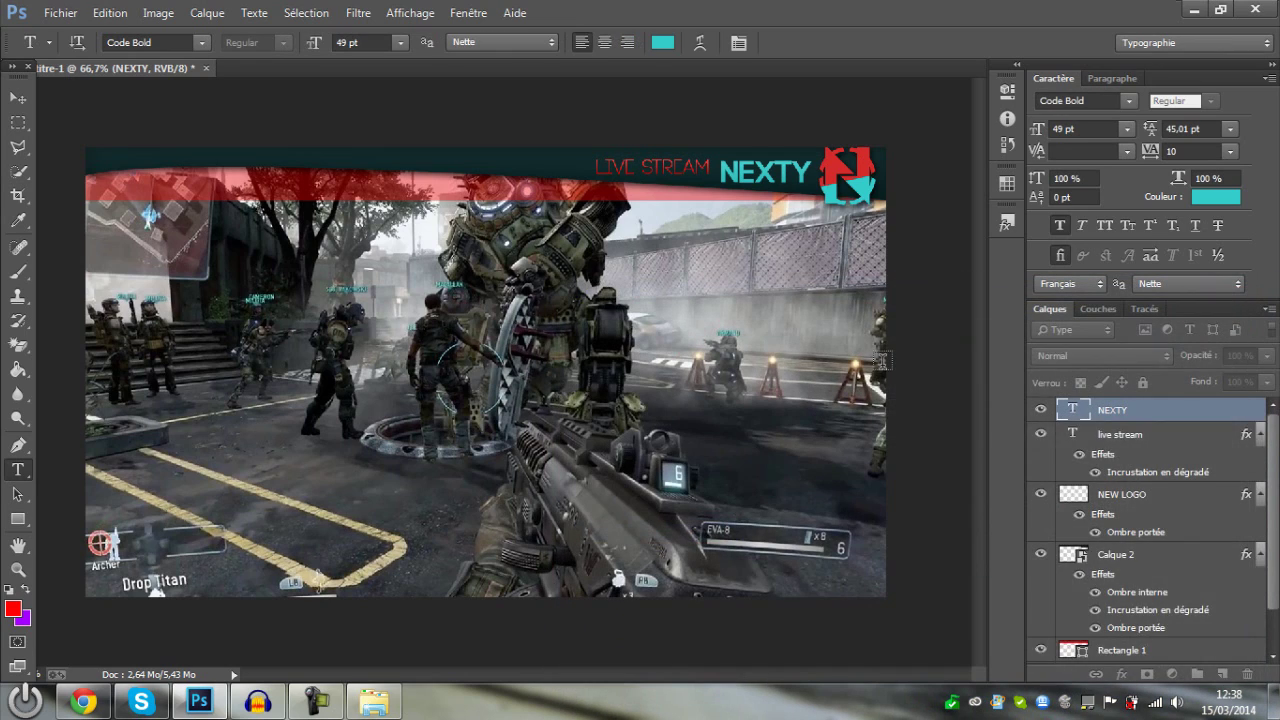
key(ctrl+minus)
key(ctrl+plus)
key(ctrl+minus)
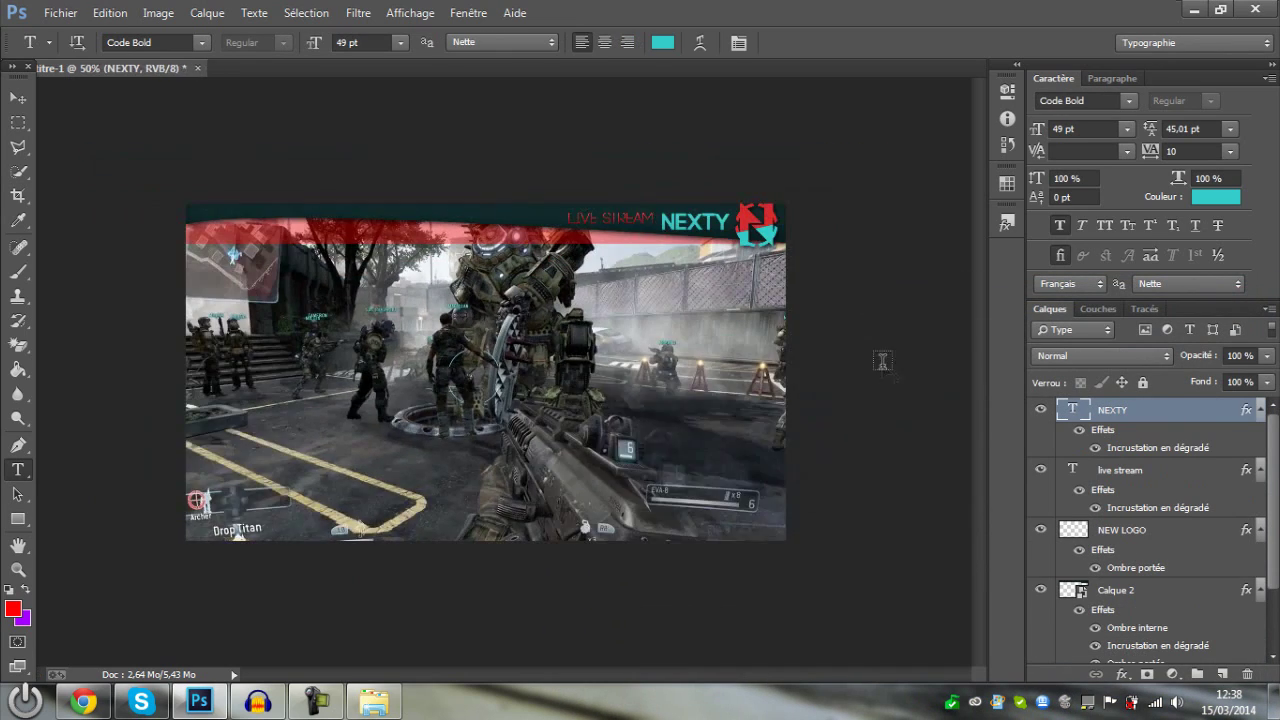
key(ctrl+plus)
- Select the Calque 2 banner layer, then switch to Windows Explorer and open the Pack folder inside GFX
scroll(1150, 465, down, 2)
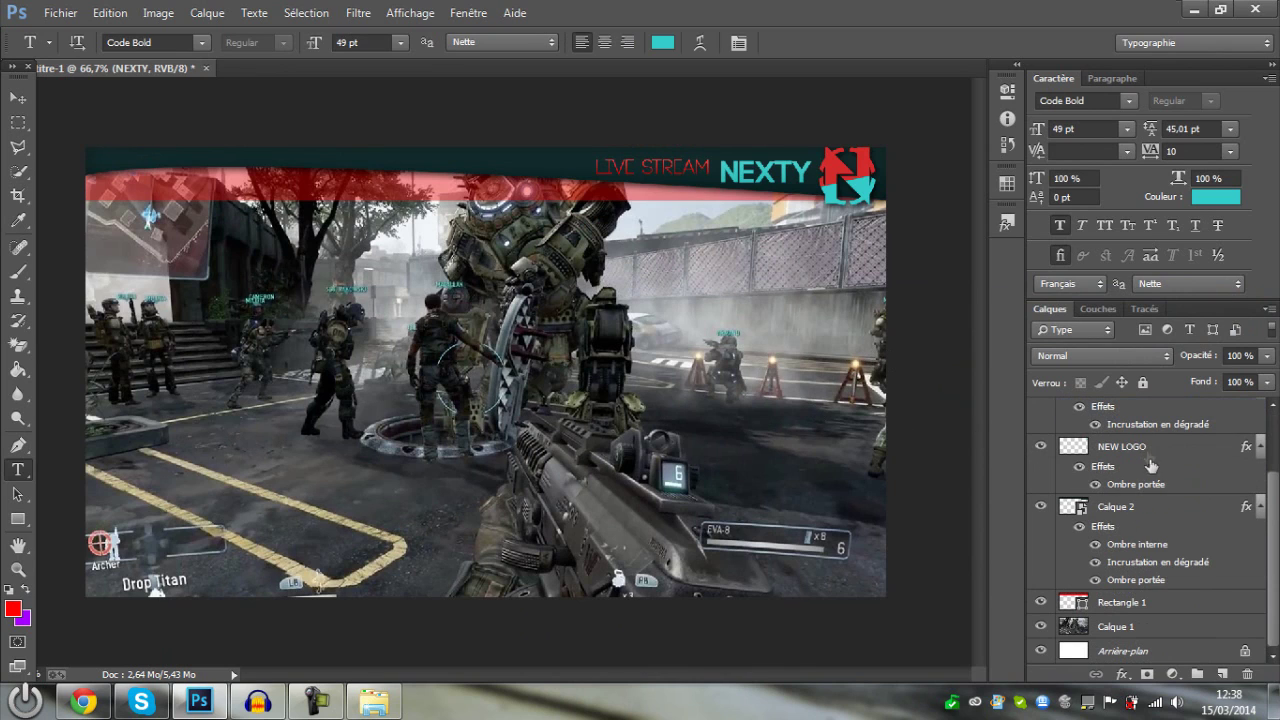
scroll(1160, 600, up, 2)
click(1162, 580)
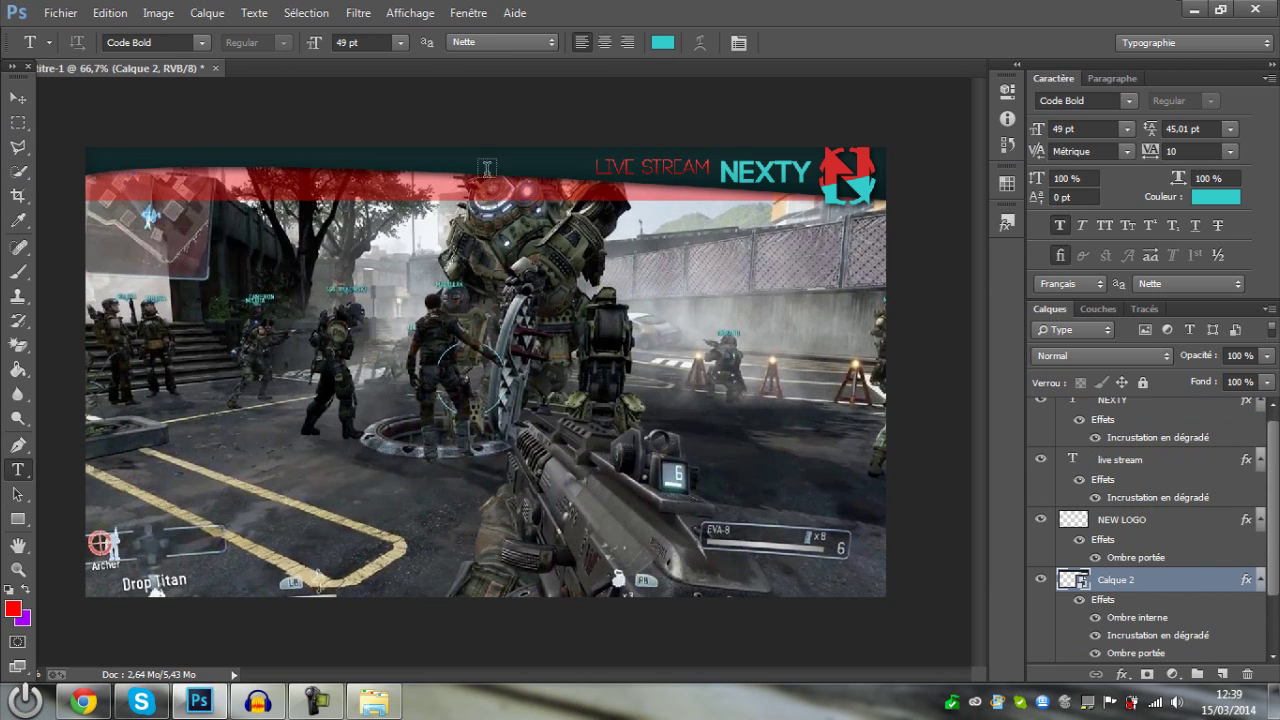
click(374, 702)
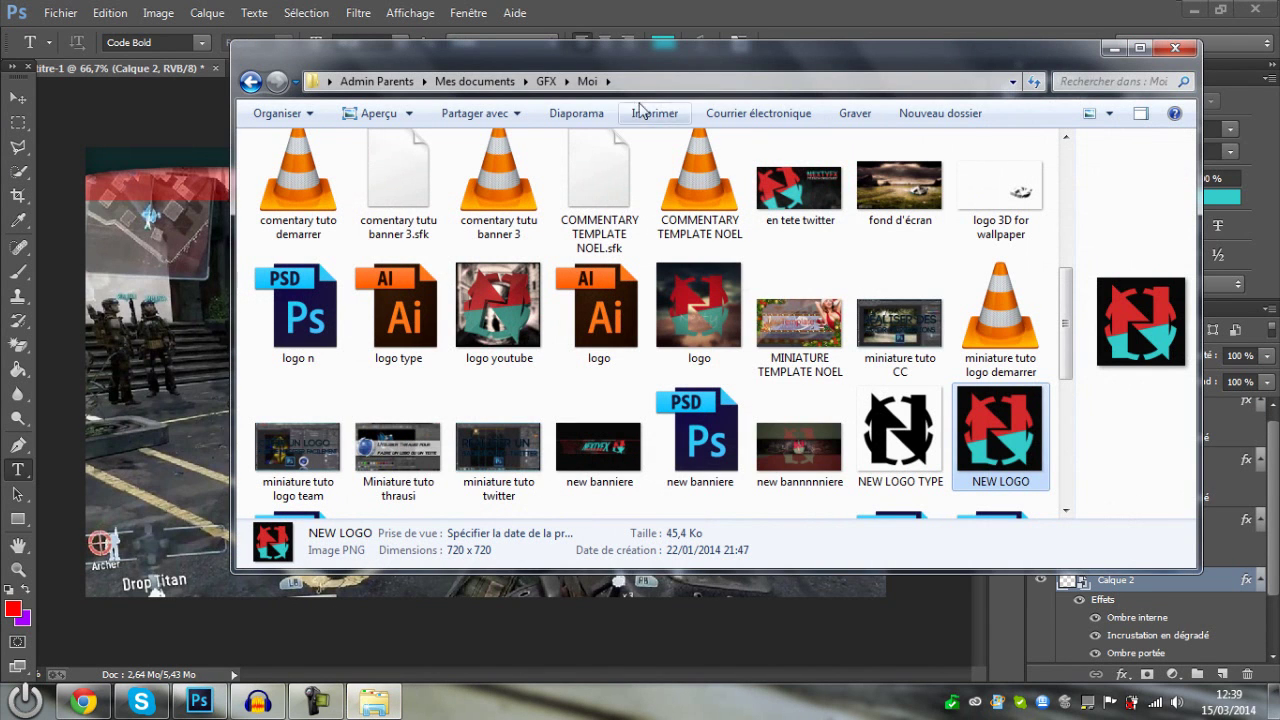
click(546, 81)
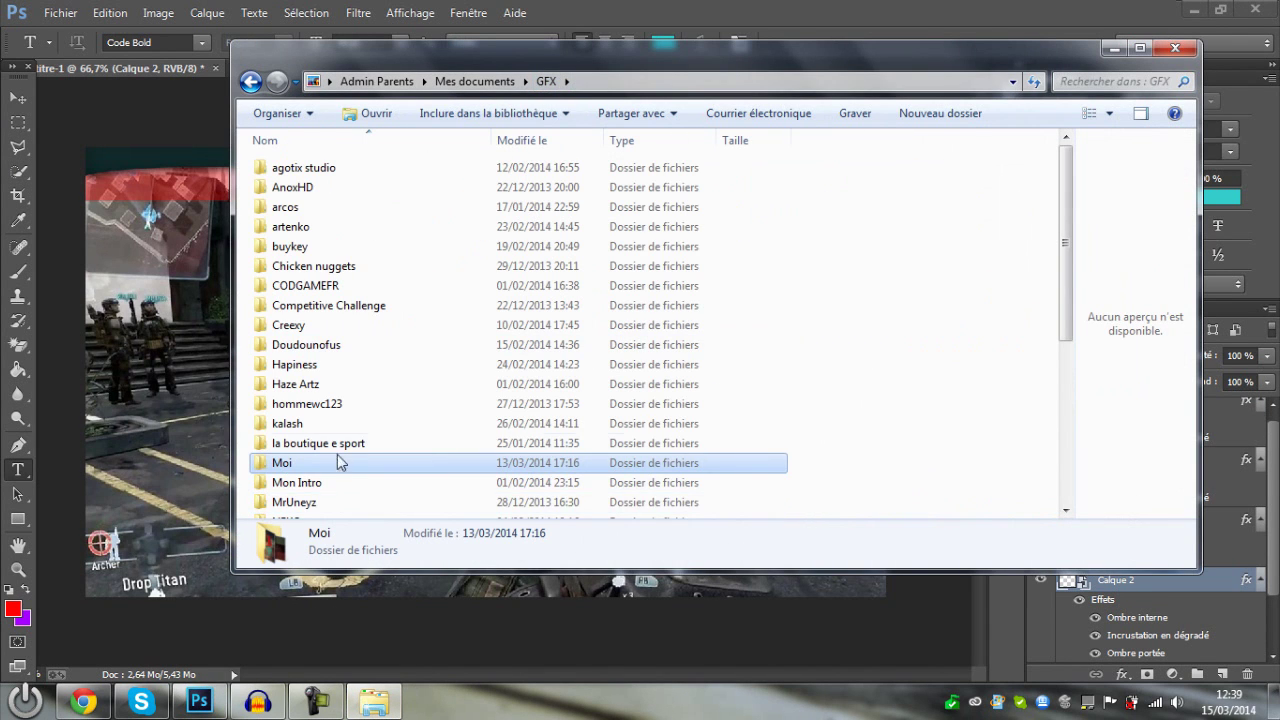
scroll(345, 450, down, 2)
click(349, 449)
click(349, 468)
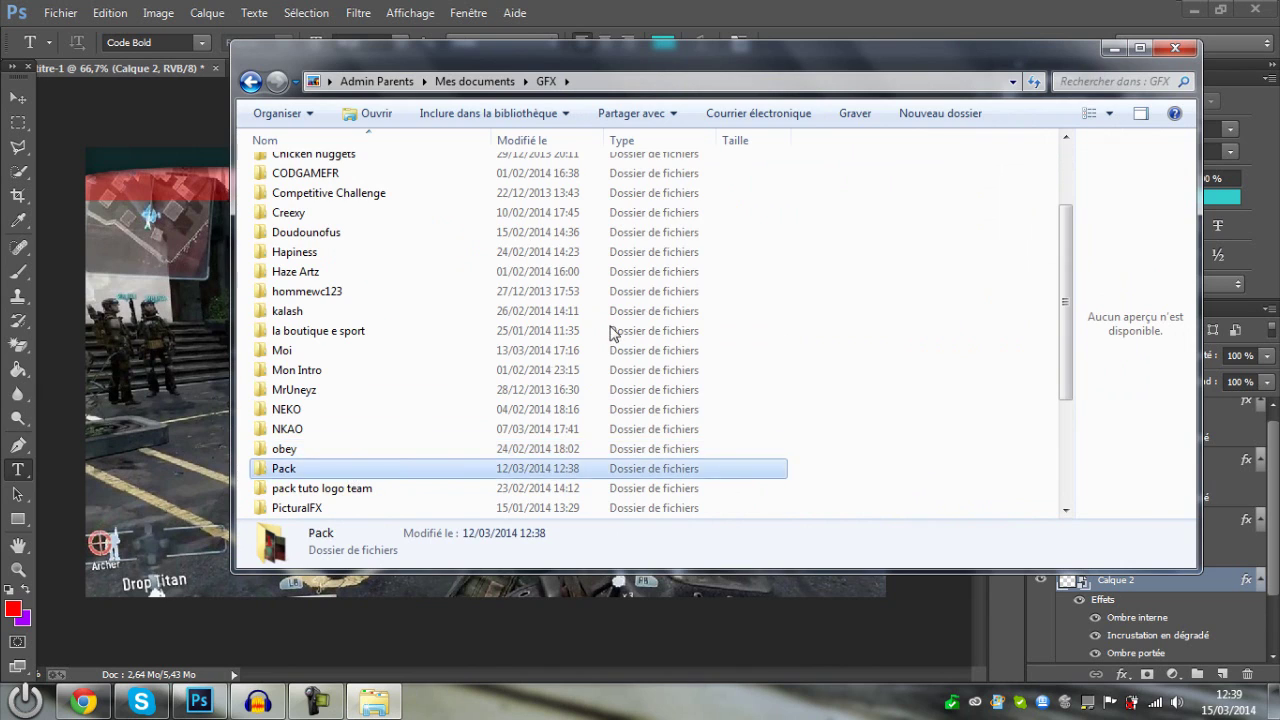
key(Return)
scroll(1024, 313, down, 3)
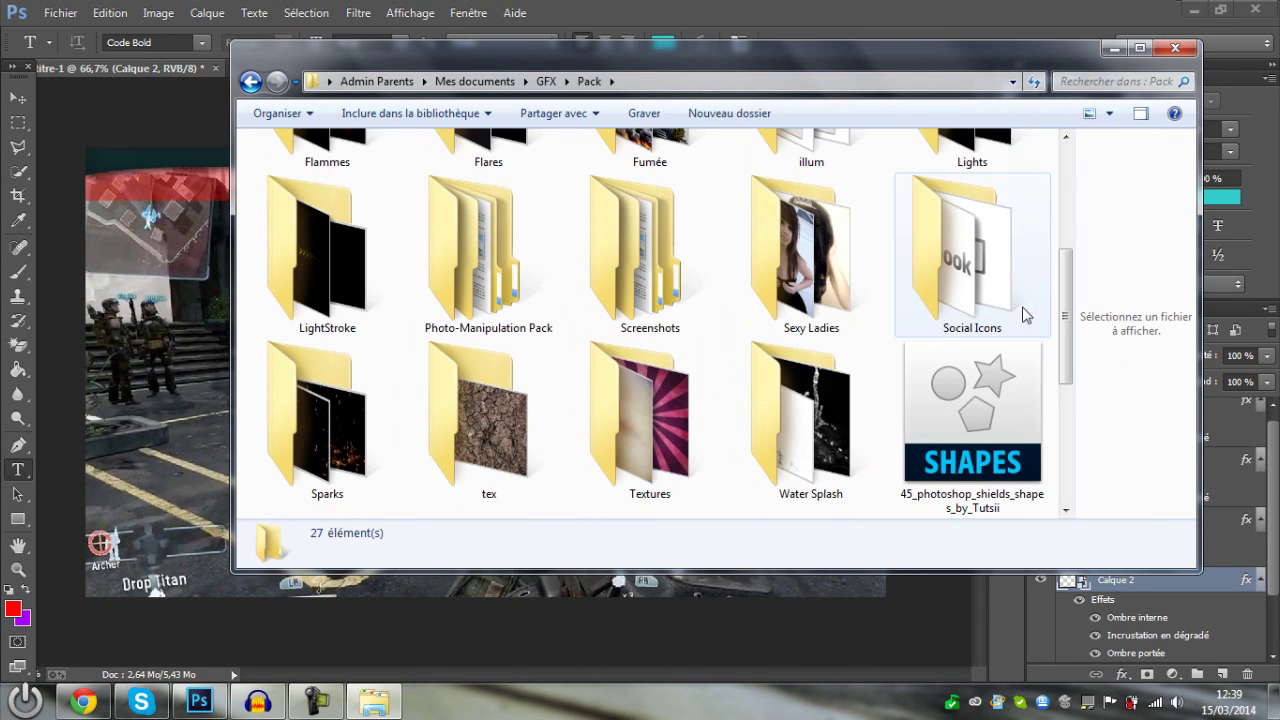
- Browse the tex and Textures folders of the pack for an image to texture the banner
click(515, 435)
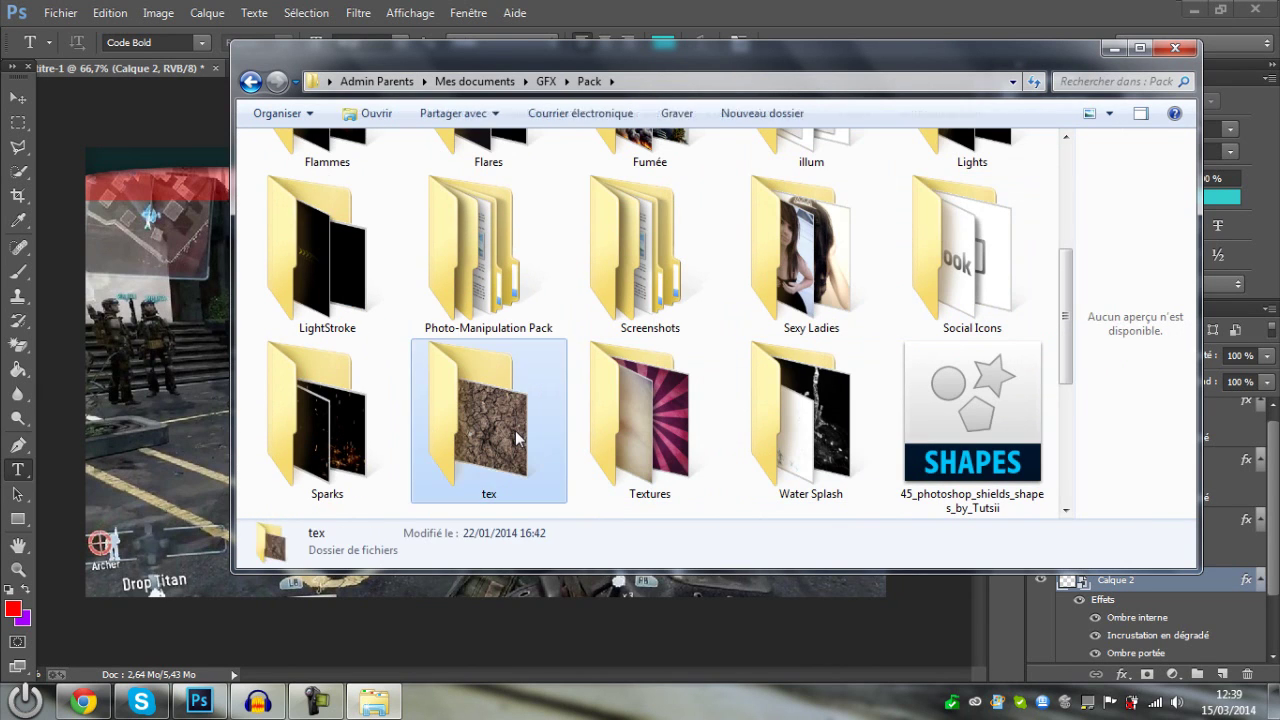
double_click(515, 430)
key(BackSpace)
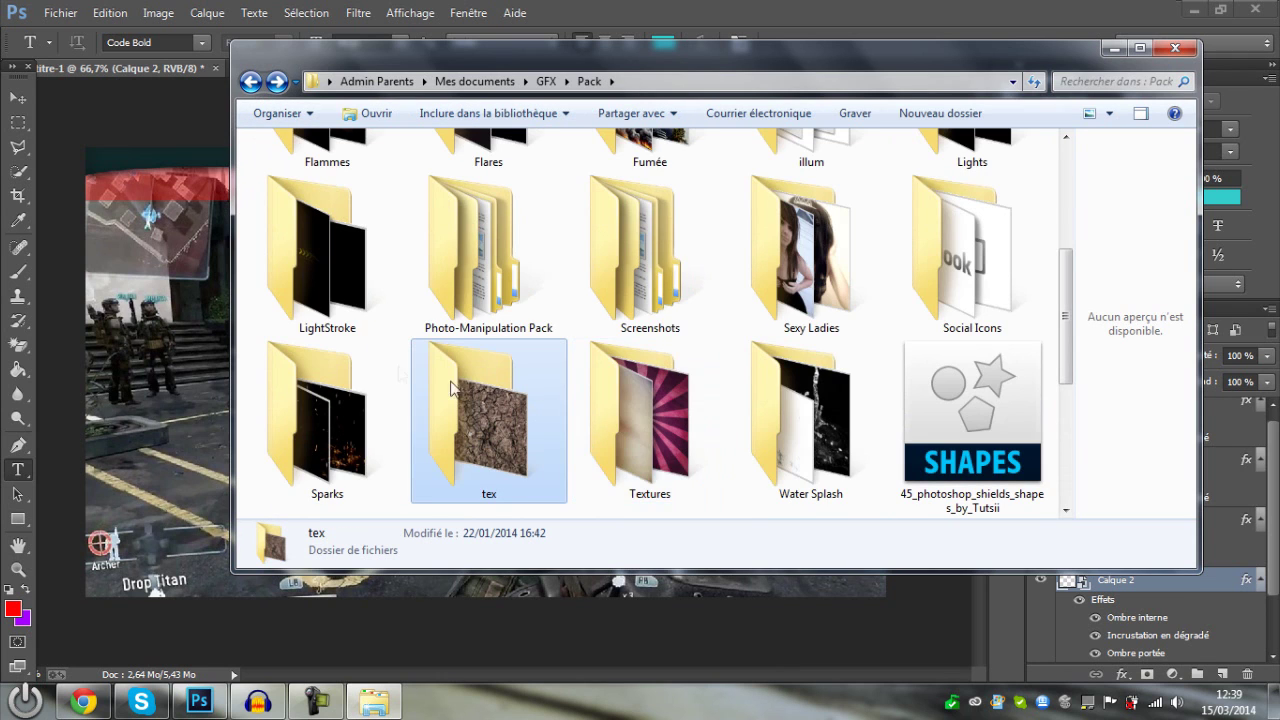
scroll(538, 408, down, 2)
scroll(686, 400, down, 2)
scroll(700, 406, up, 3)
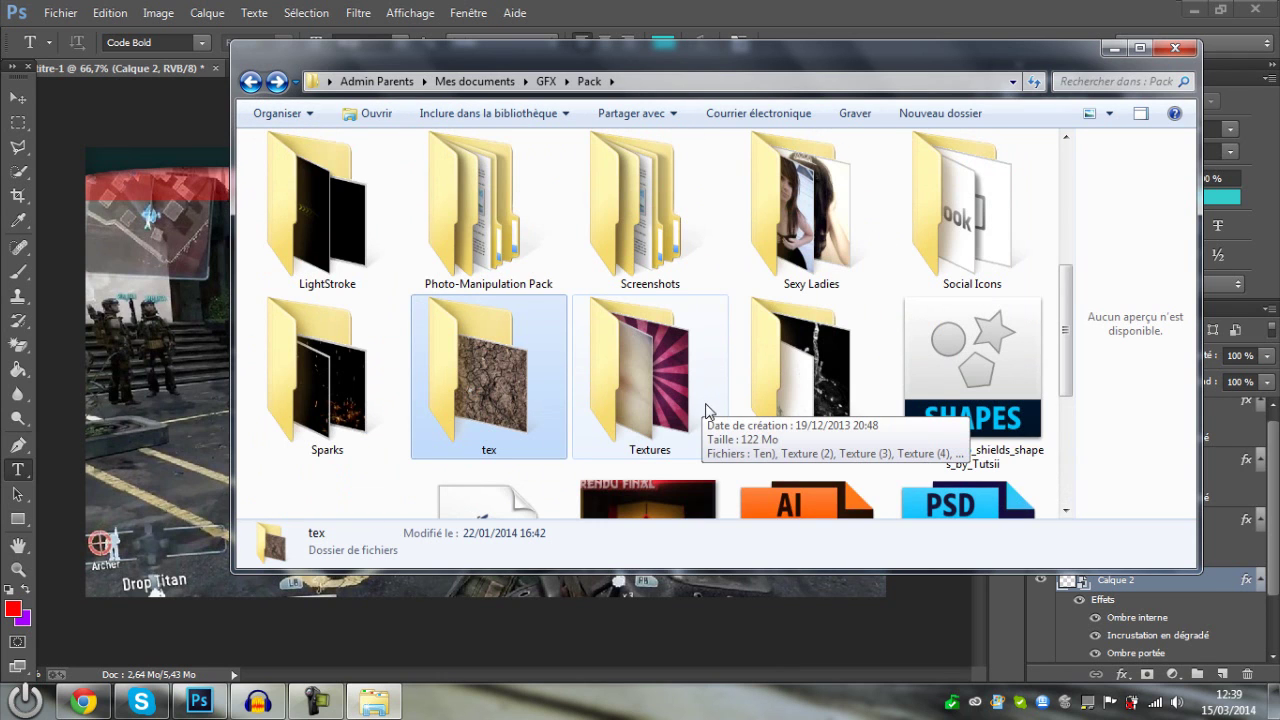
double_click(704, 418)
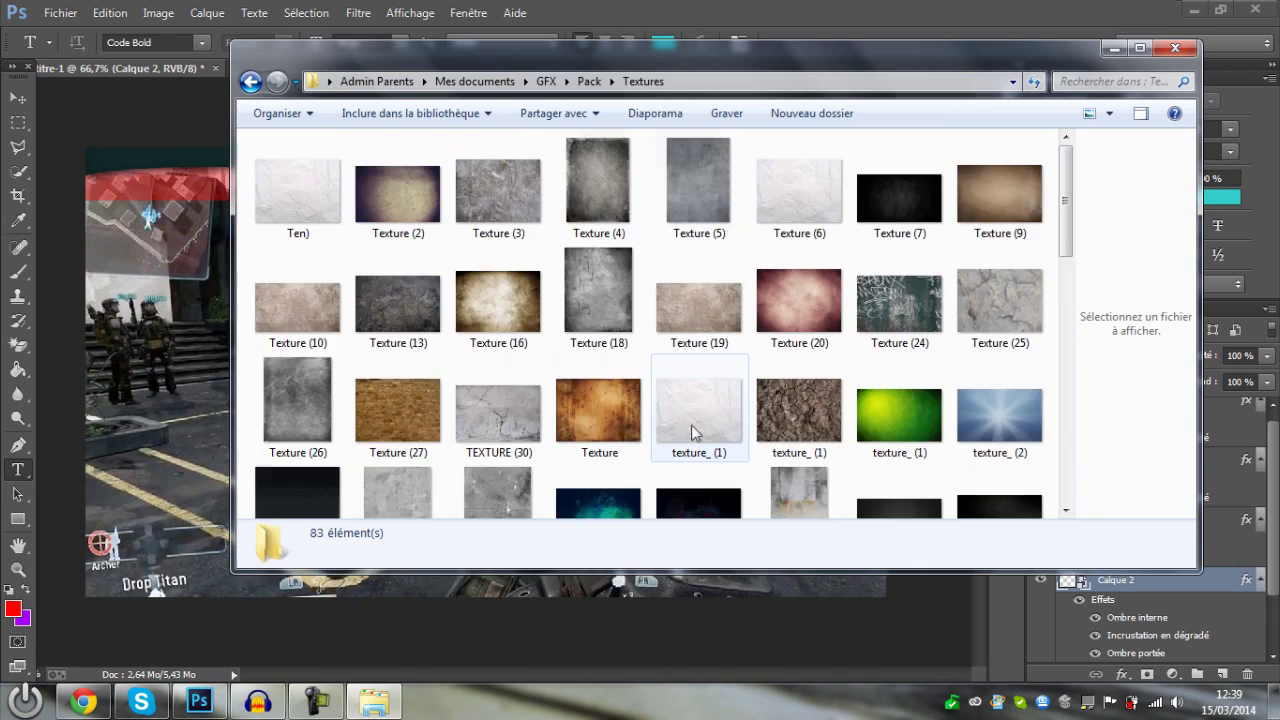
scroll(692, 426, down, 2)
scroll(700, 400, down, 6)
scroll(700, 380, up, 3)
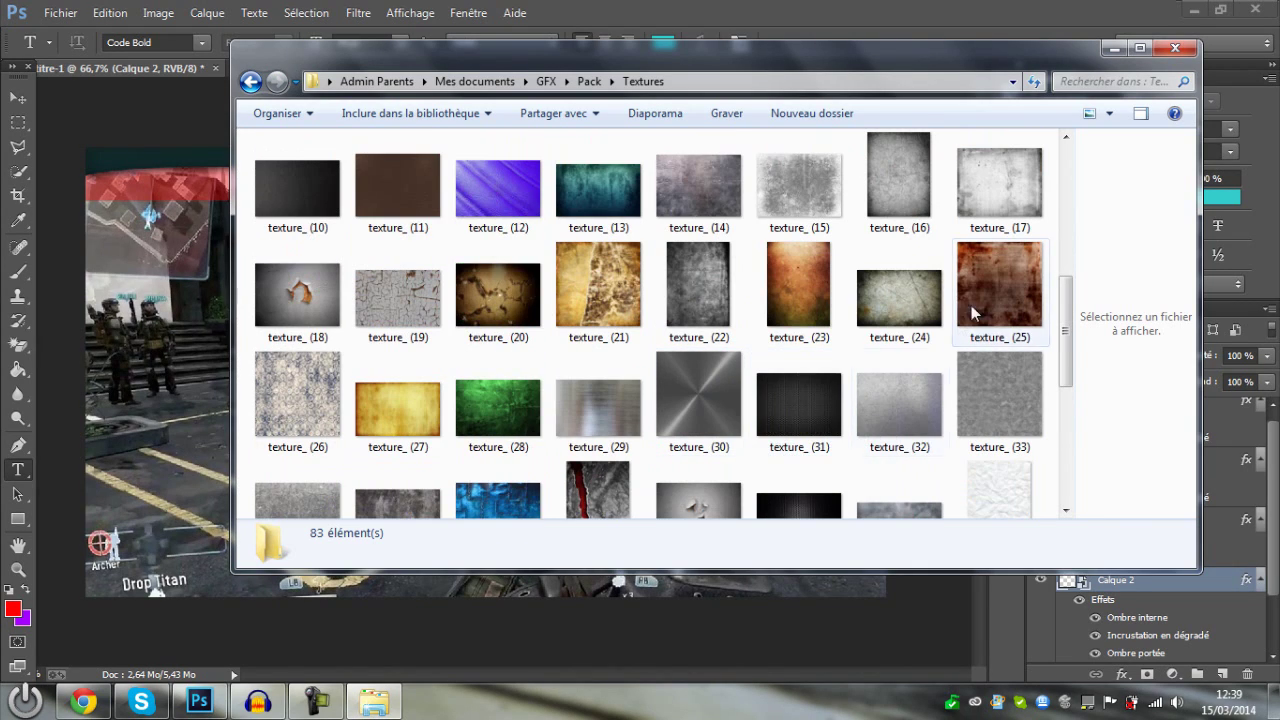
scroll(610, 355, down, 3)
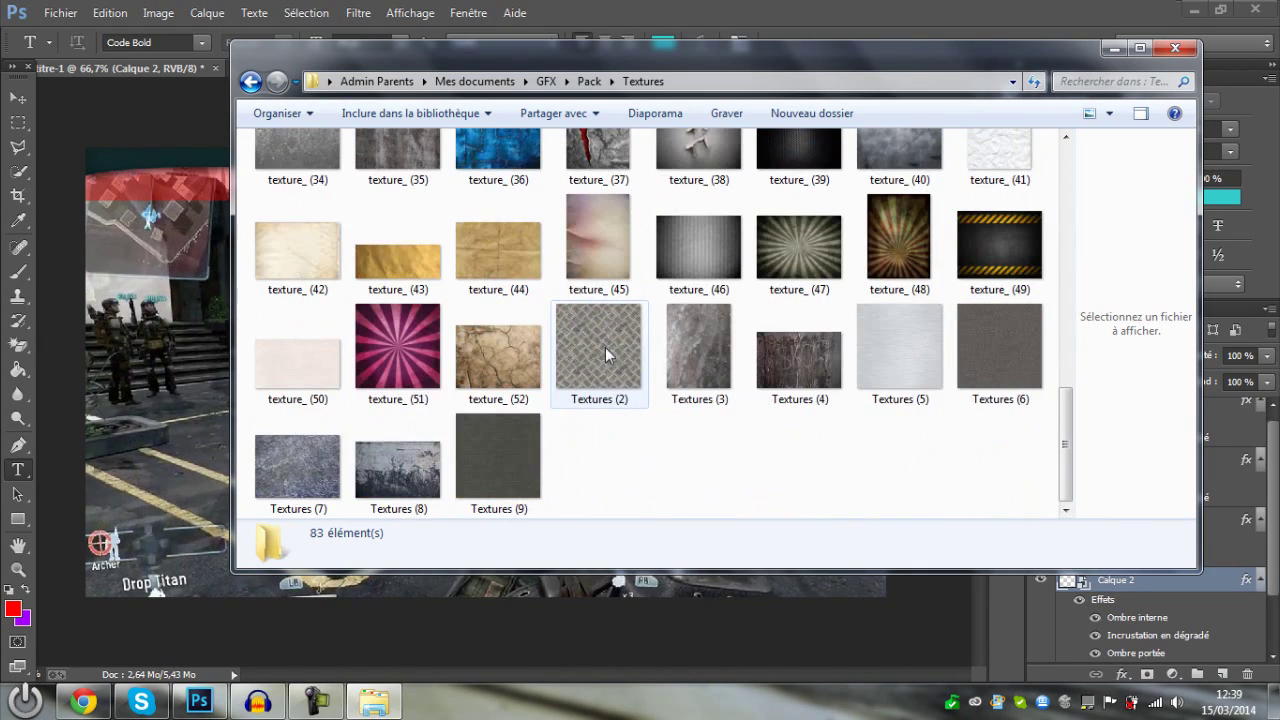
scroll(615, 349, up, 6)
key(BackSpace)
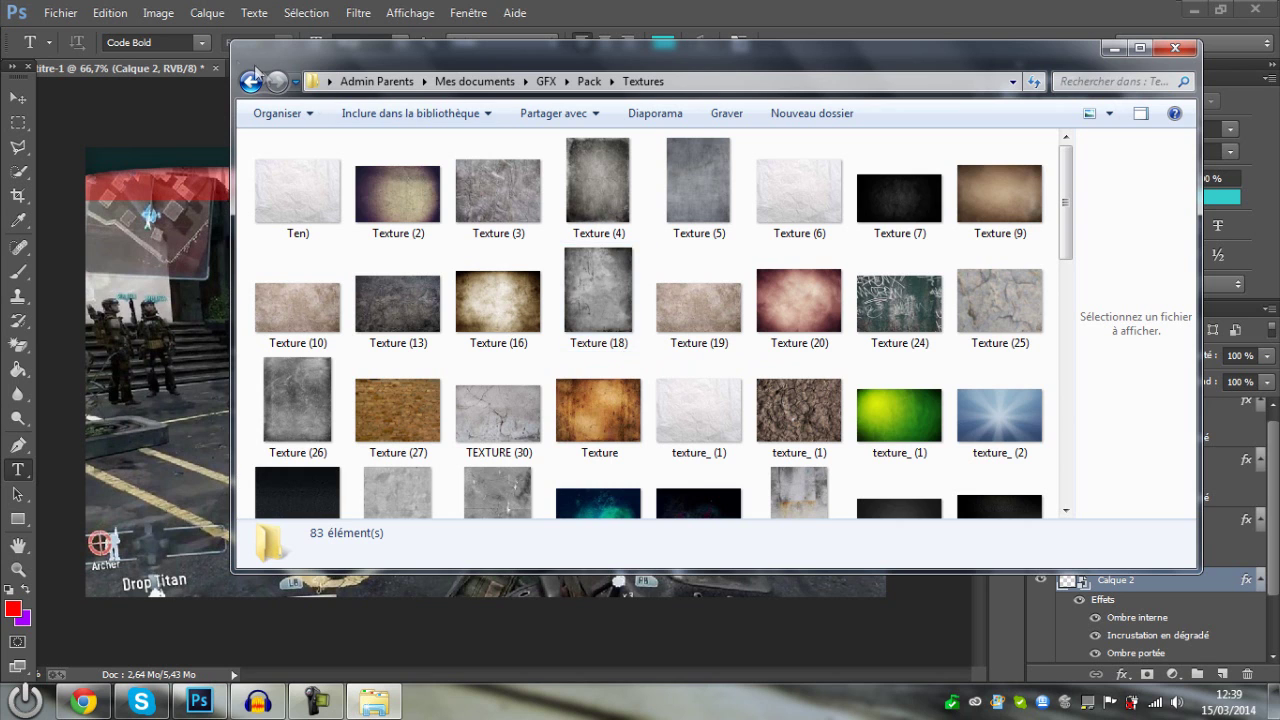
- Open the Landscapes folder in Photo-Manipulation Pack and look through its images for a banner texture
double_click(486, 406)
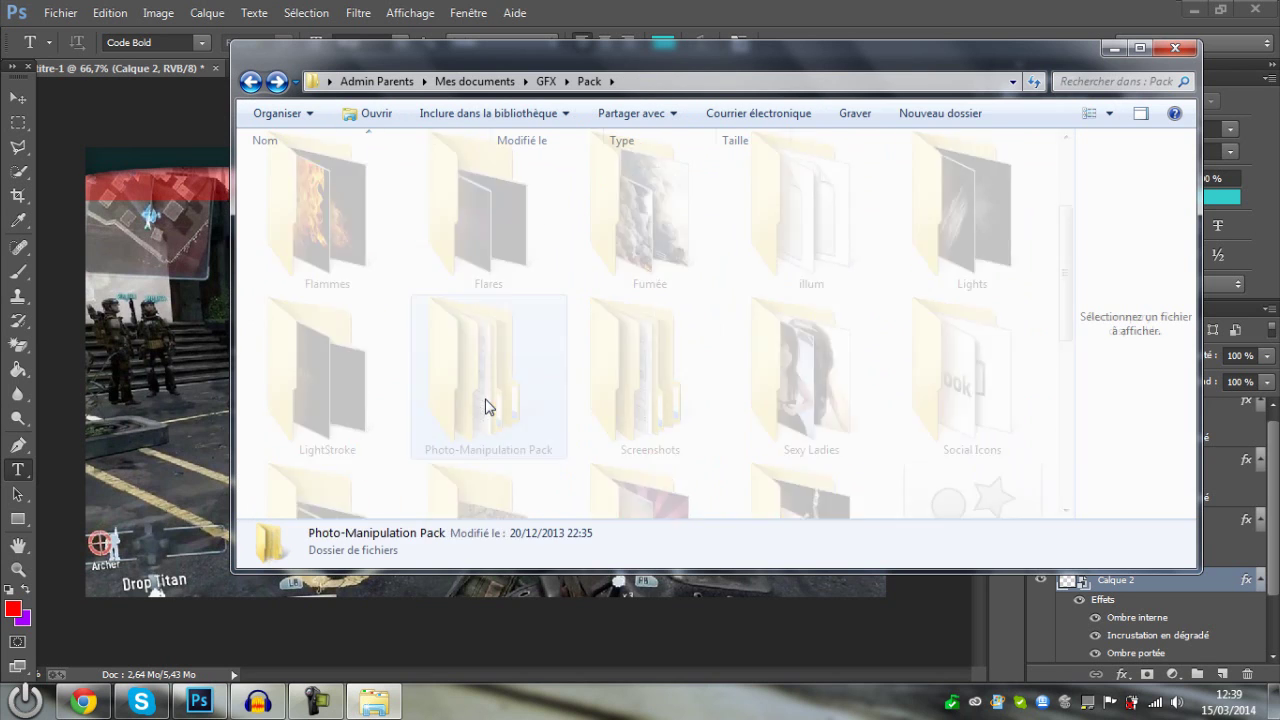
double_click(350, 210)
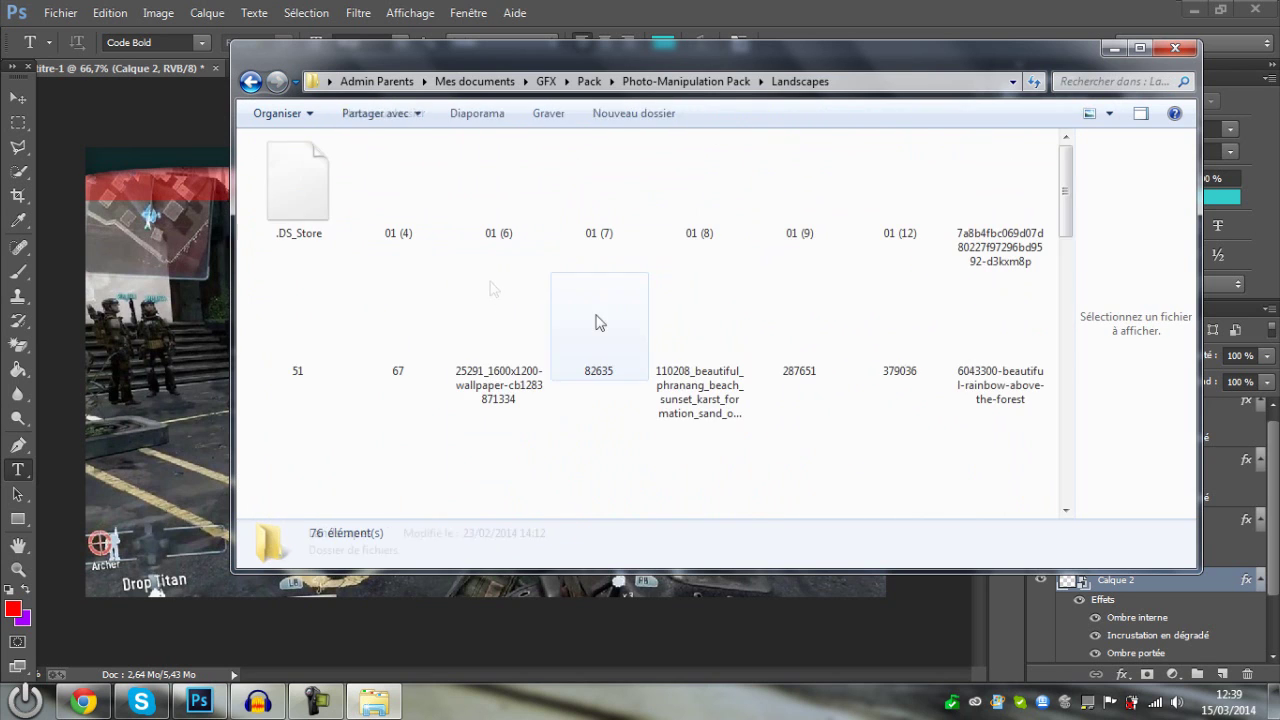
scroll(506, 374, down, 10)
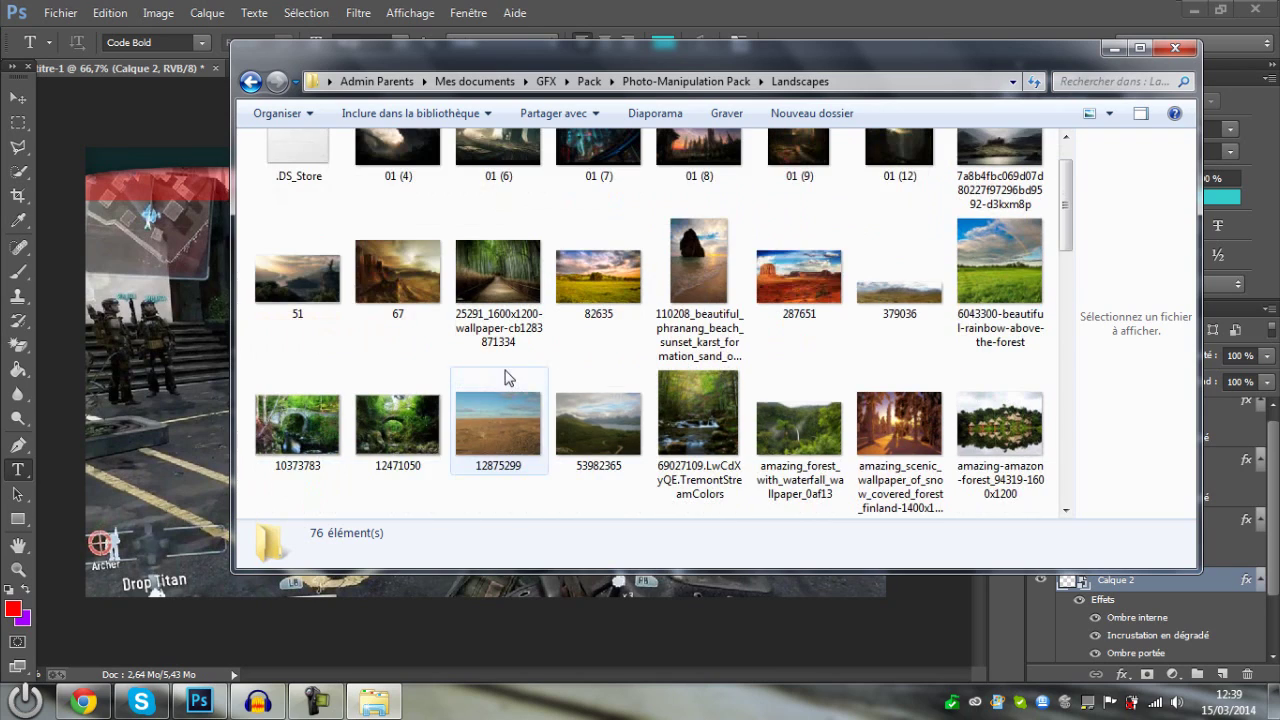
scroll(810, 420, down, 5)
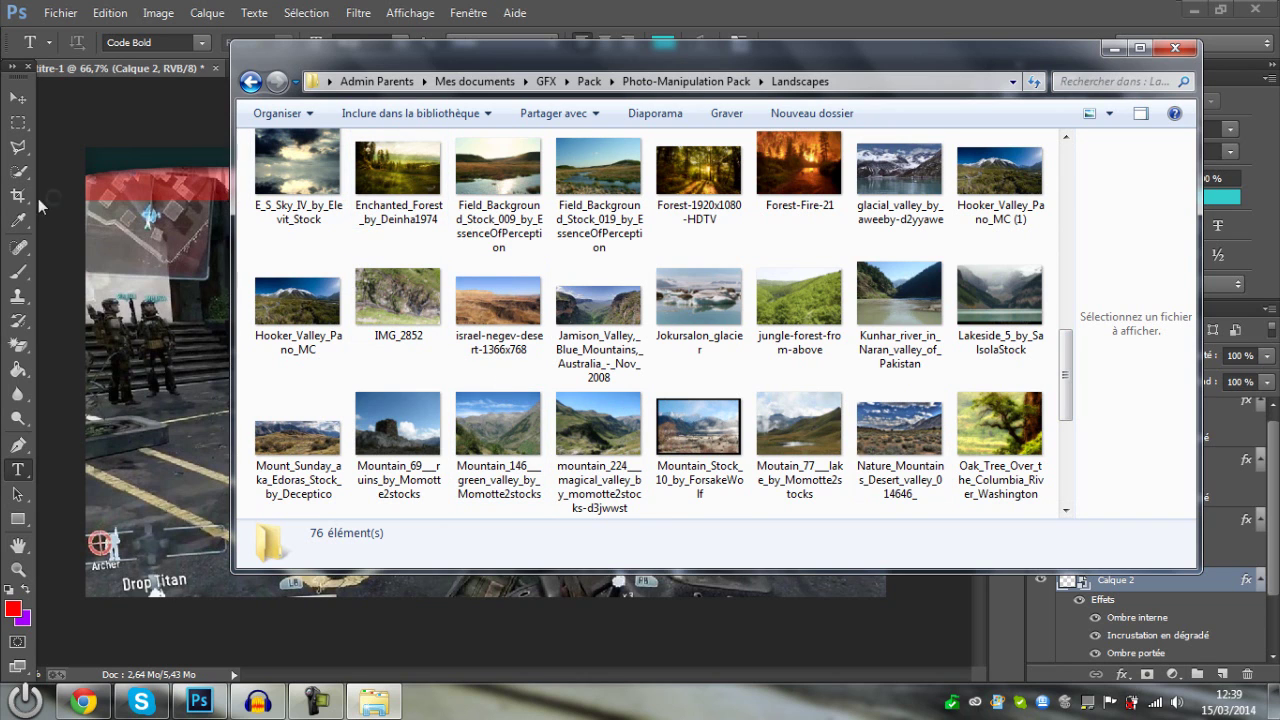
scroll(700, 340, down, 5)
- Place The-beatiful-Nangmah-Valley image above Calque 2, scaled to about 26% width and 21% height, covering the whole banner
drag(916, 345, 377, 302)
drag(720, 447, 885, 460)
drag(828, 363, 815, 352)
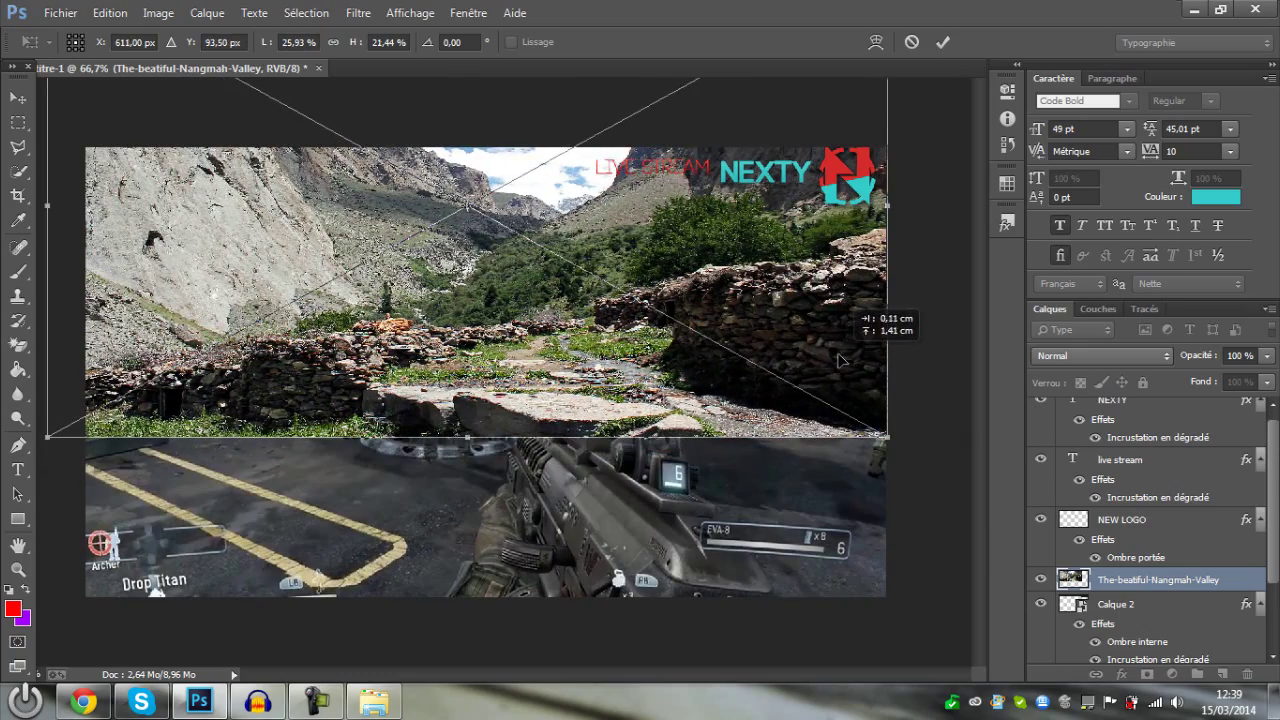
key(Return)
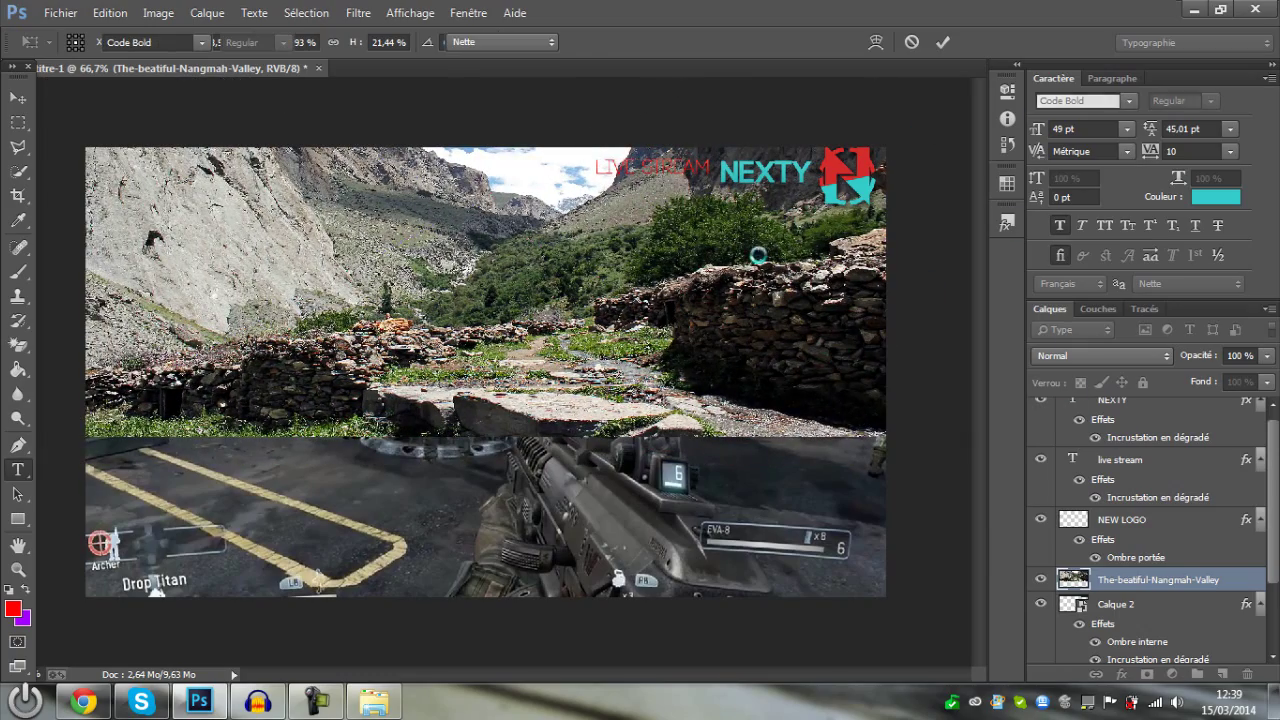
- Clip the valley image to the Calque 2 banner with a clipping mask and lower the image layer's opacity to 16%
right_click(1213, 585)
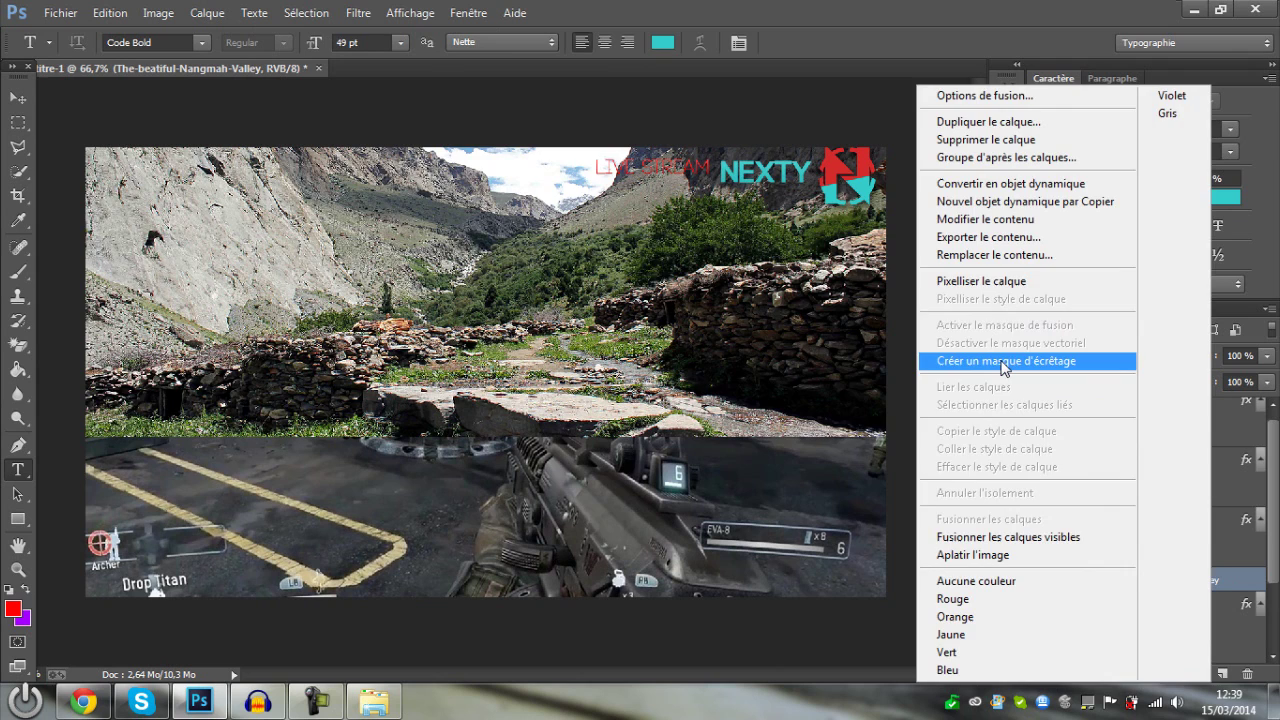
click(1000, 362)
click(1175, 610)
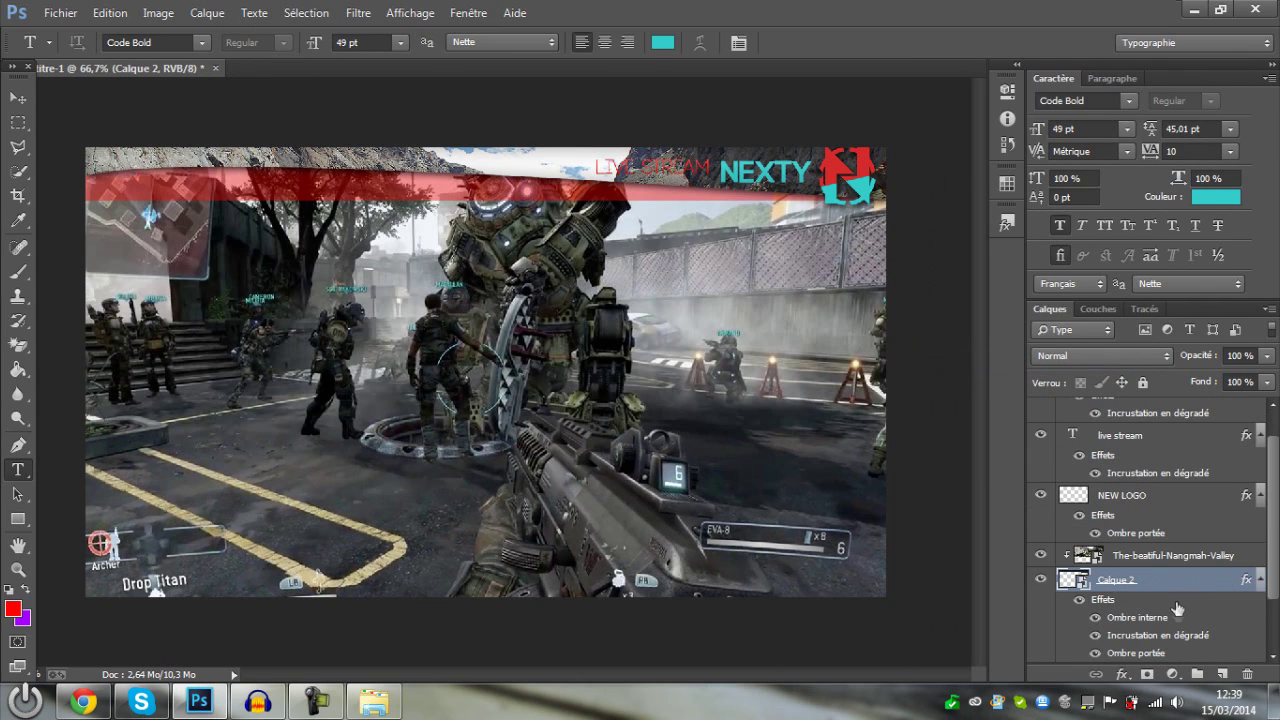
click(1176, 562)
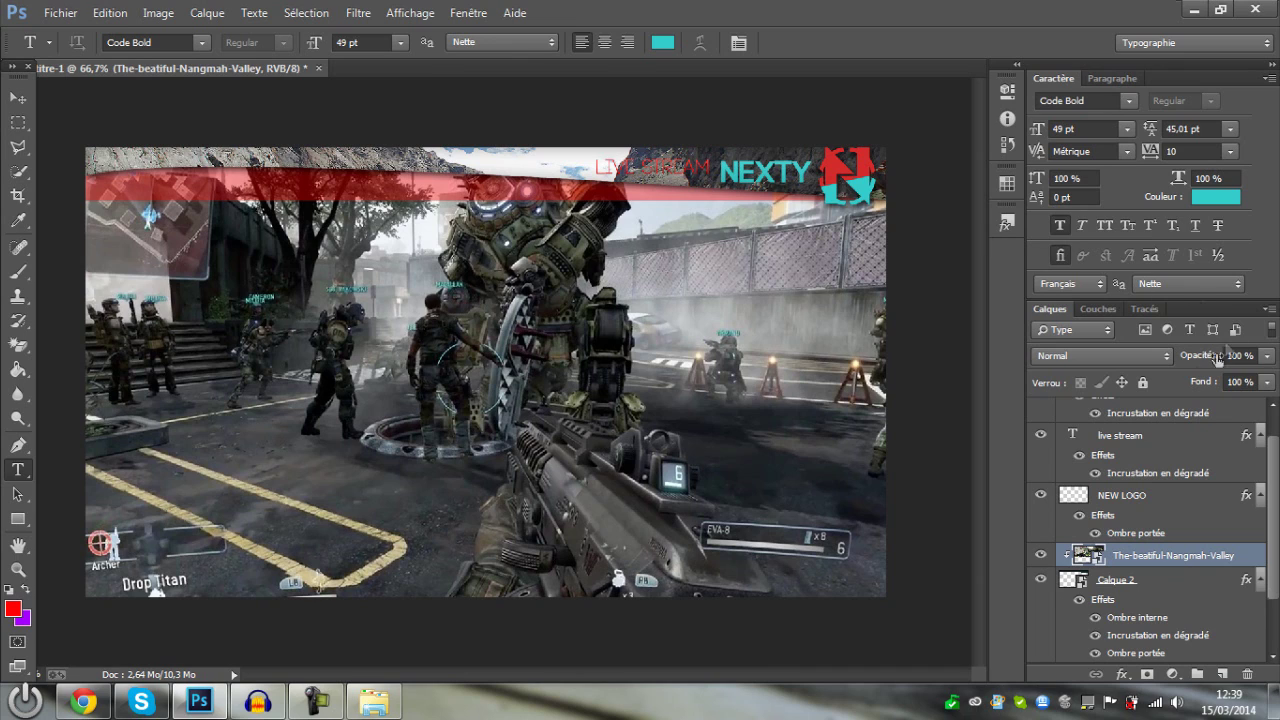
drag(1195, 364, 1117, 360)
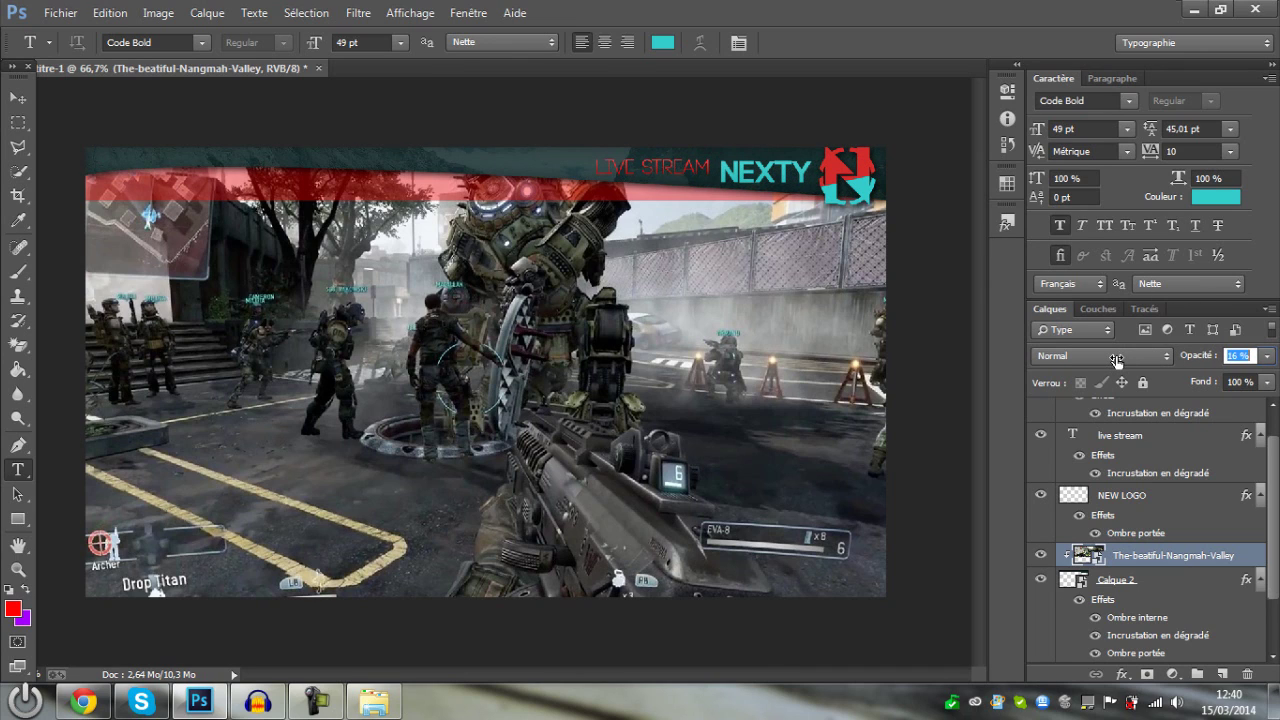
click(1183, 591)
click(1180, 525)
click(1199, 558)
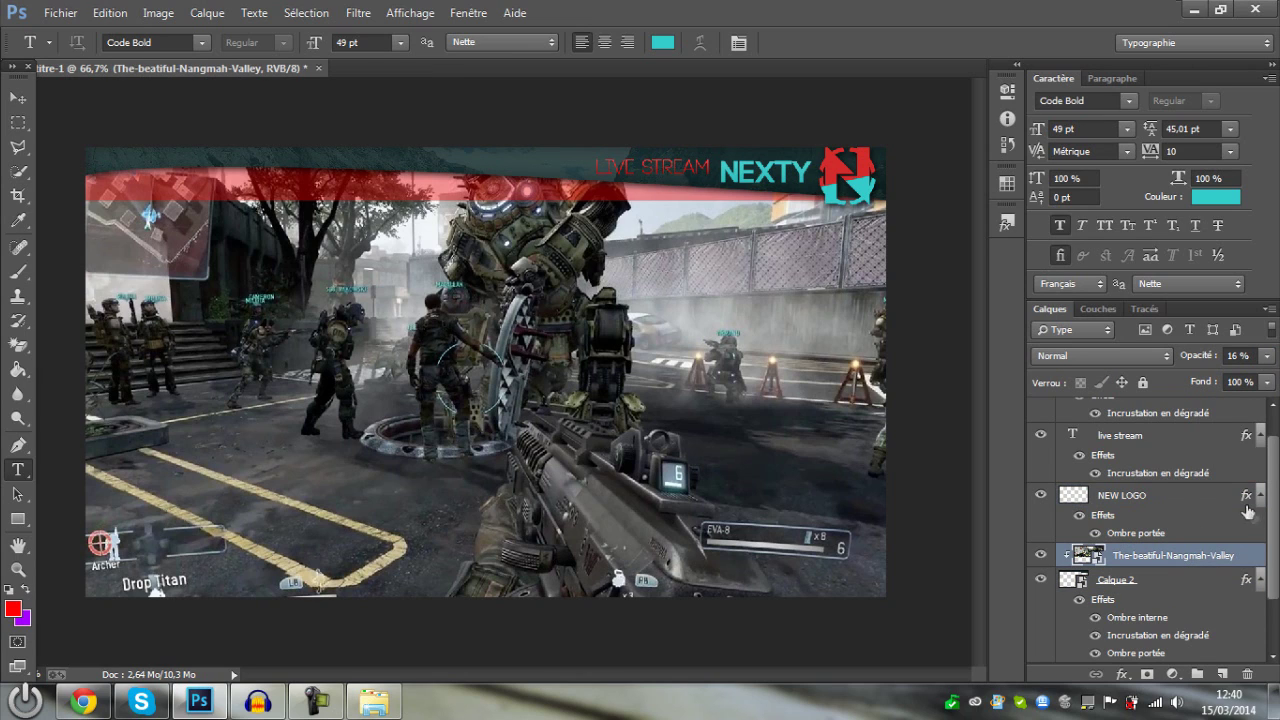
click(1247, 511)
key(v)
mouse_move(5, 112)
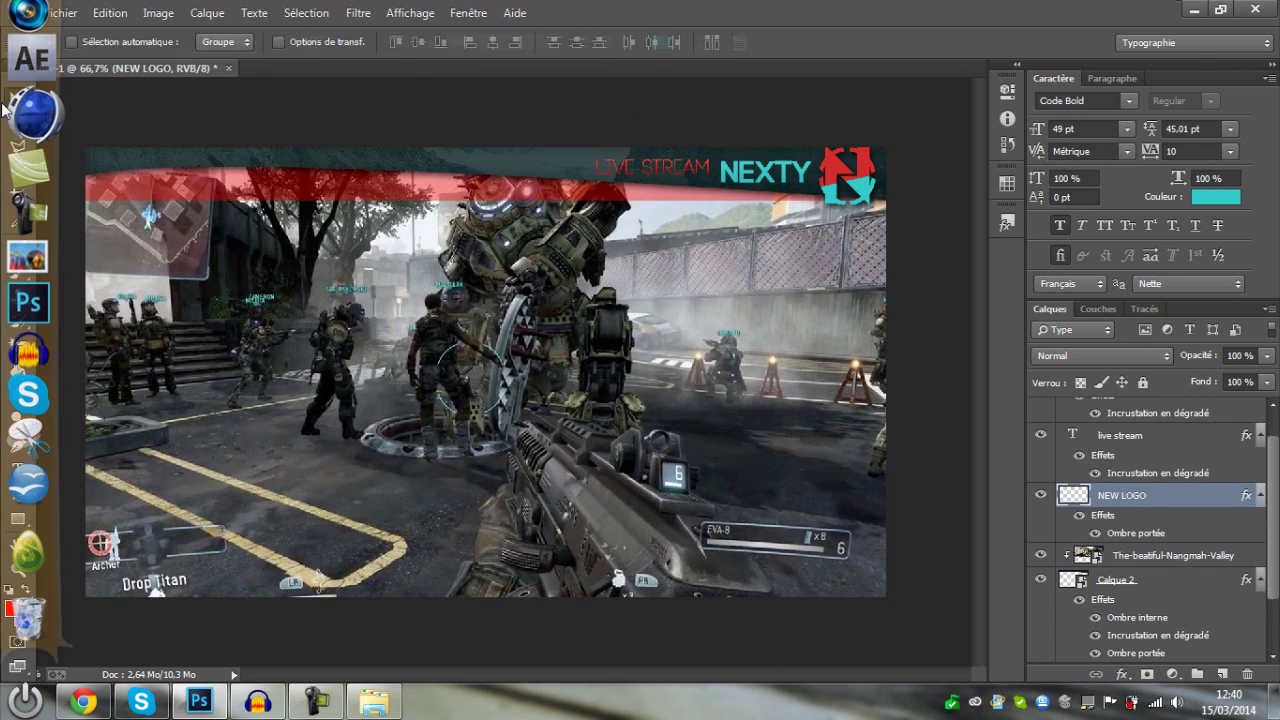
click(19, 123)
click(18, 100)
click(16, 127)
click(18, 101)
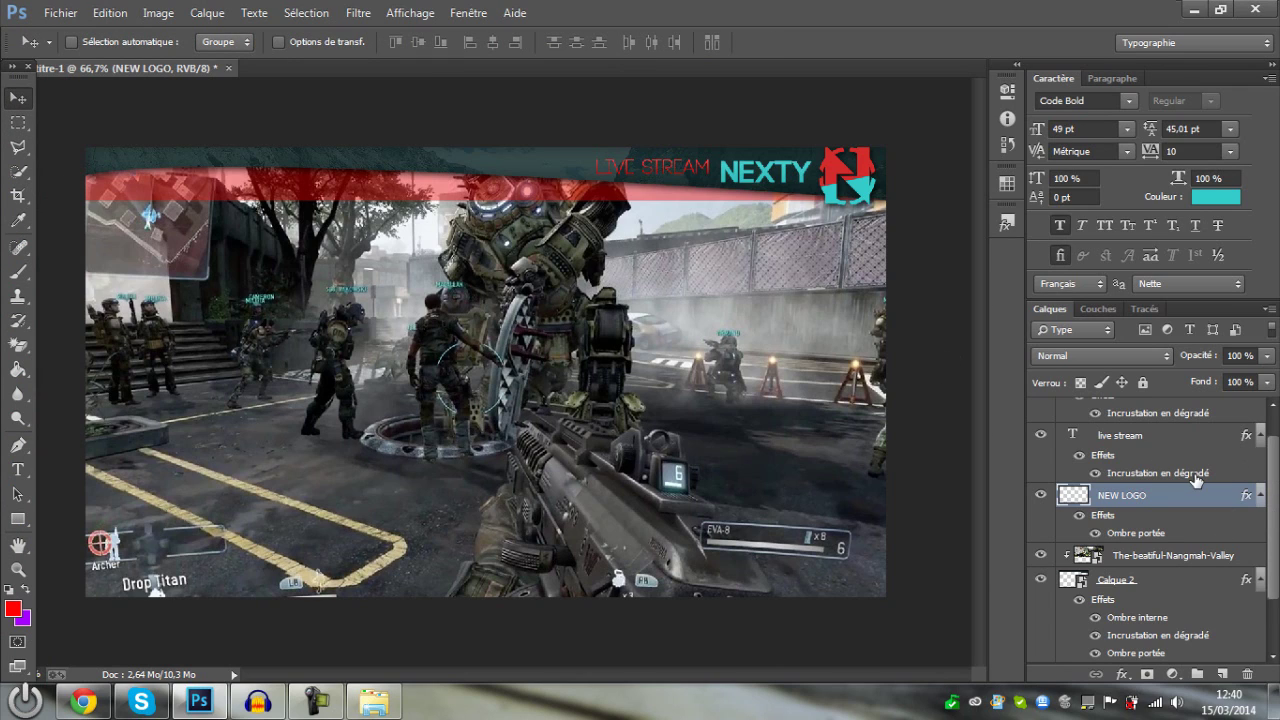
- Duplicate the Rectangle 1, Calque 2 and valley image layers together and convert the copies into a single smart object
scroll(1244, 494, up, 1)
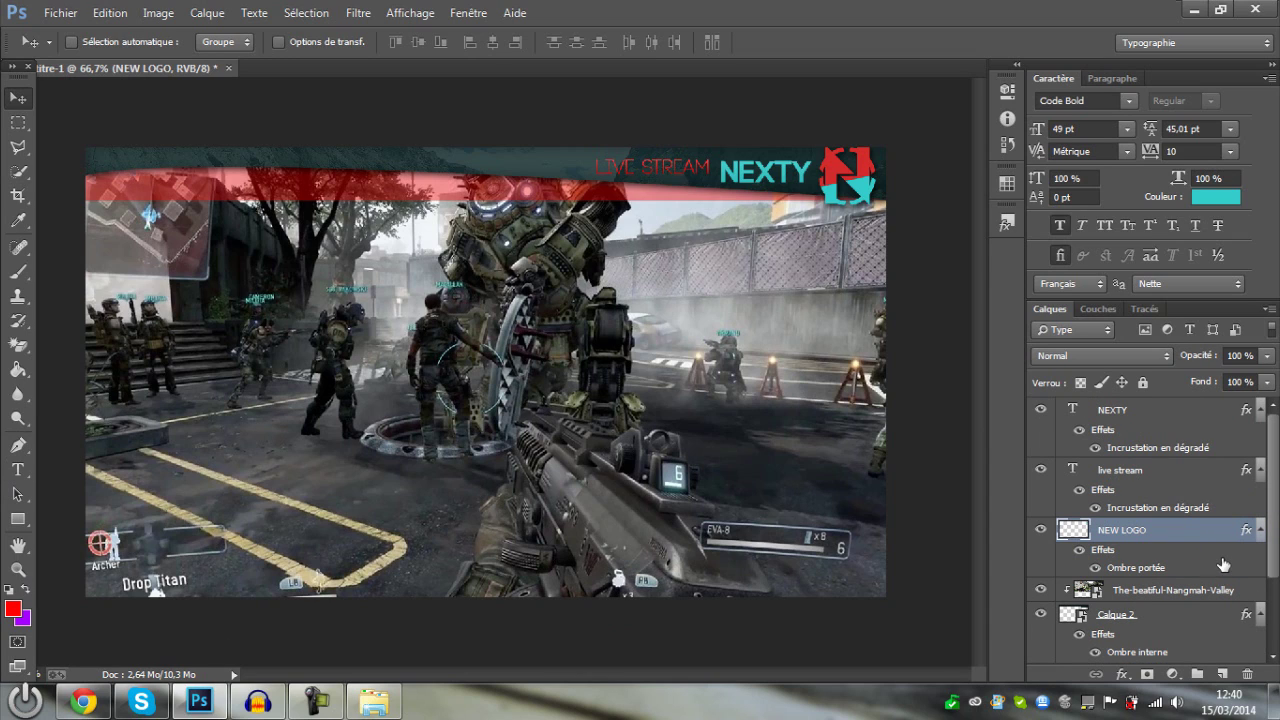
scroll(1222, 565, down, 3)
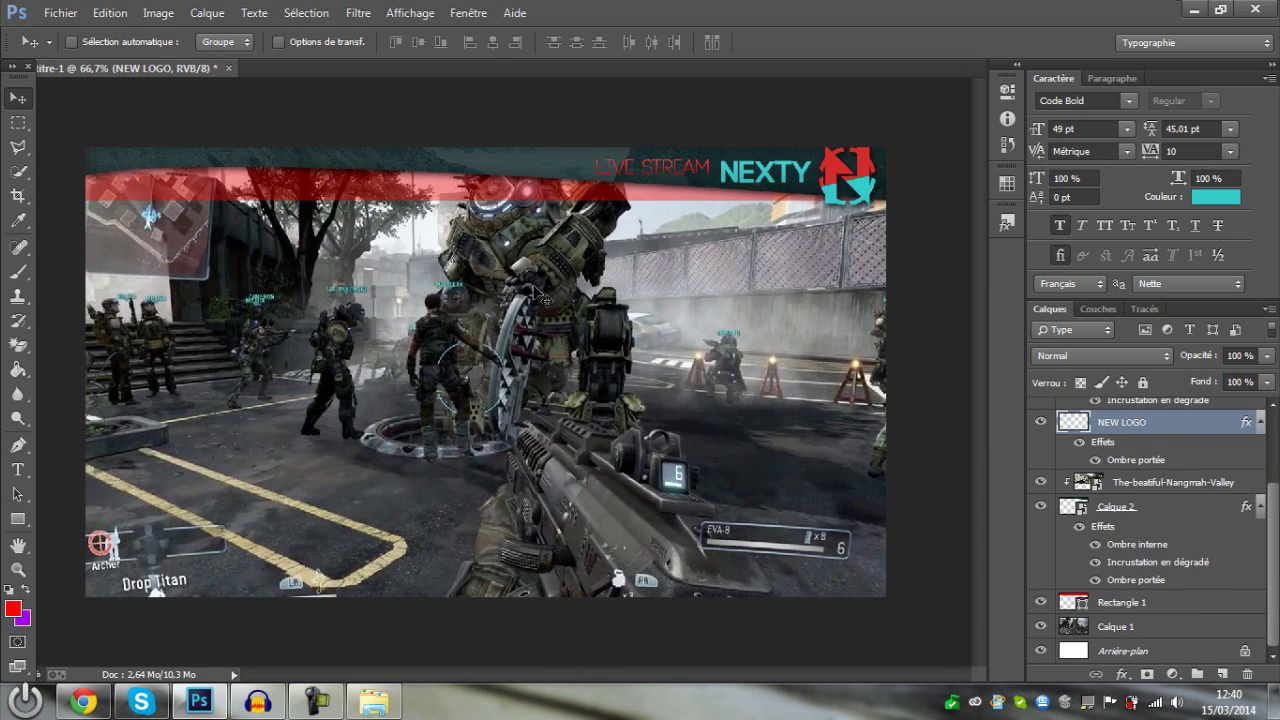
click(1150, 603)
ctrl+click(1184, 508)
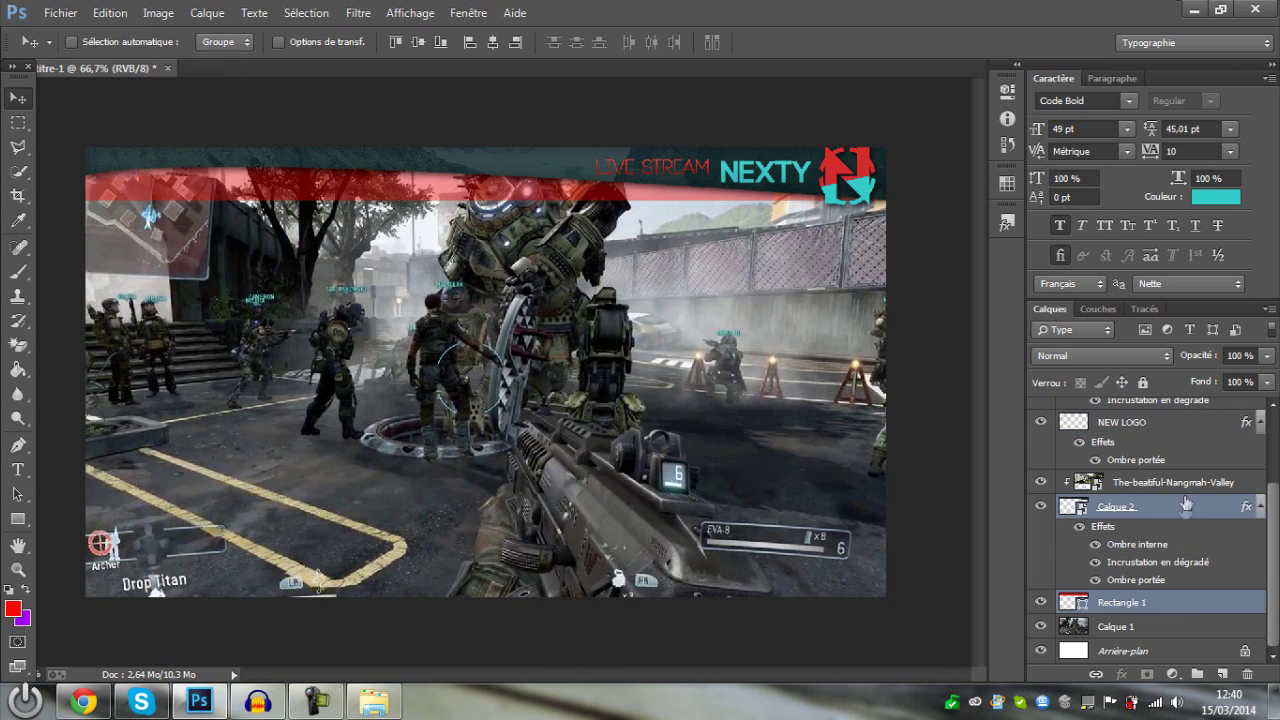
ctrl+click(1190, 483)
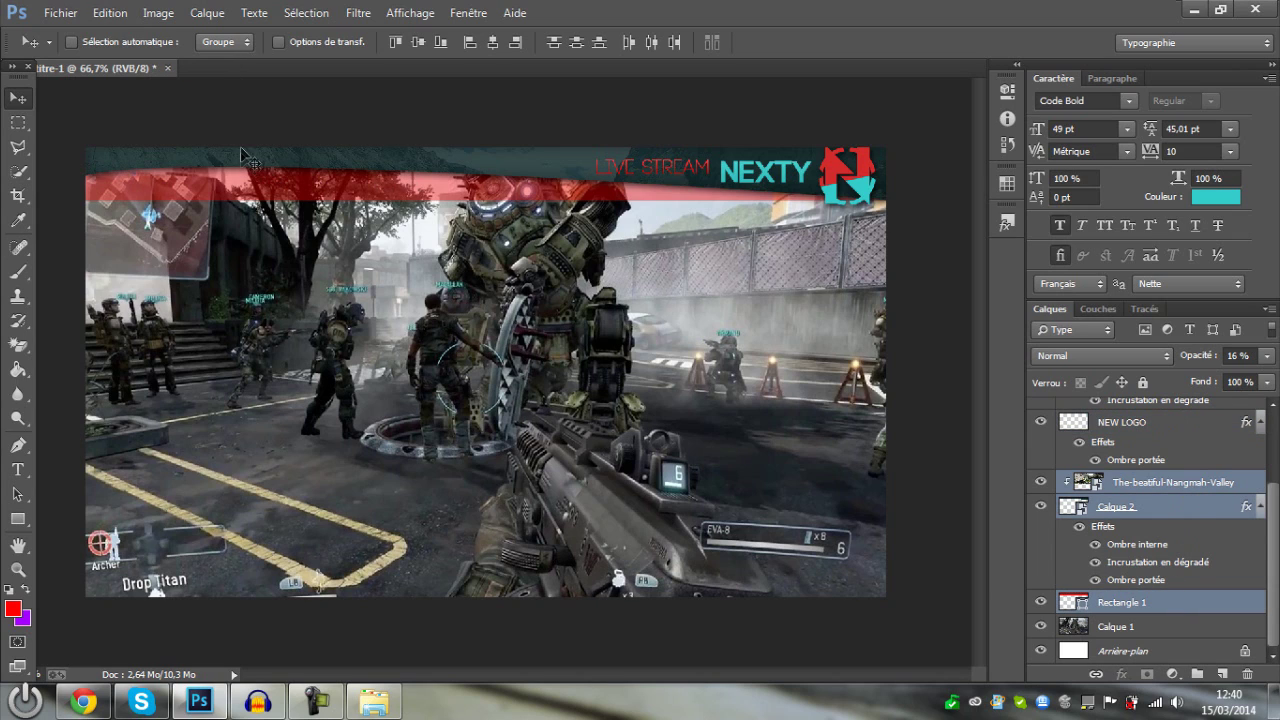
click(1188, 613)
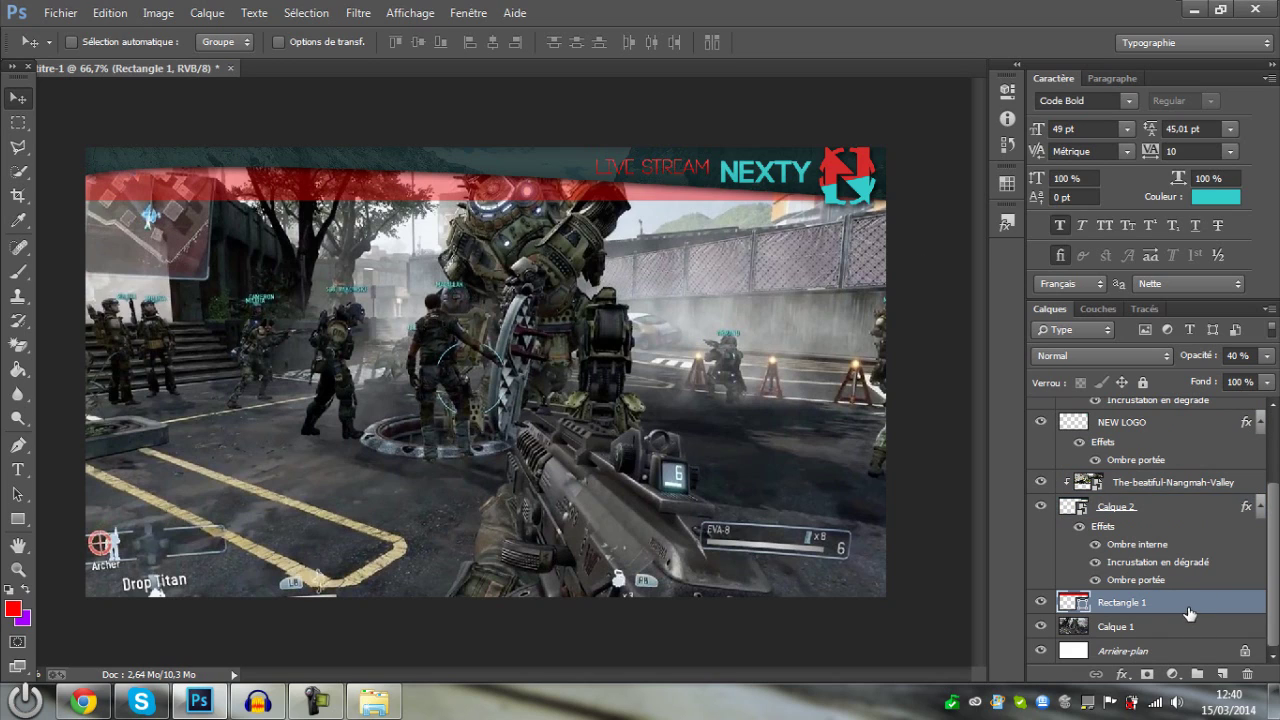
ctrl+click(1187, 508)
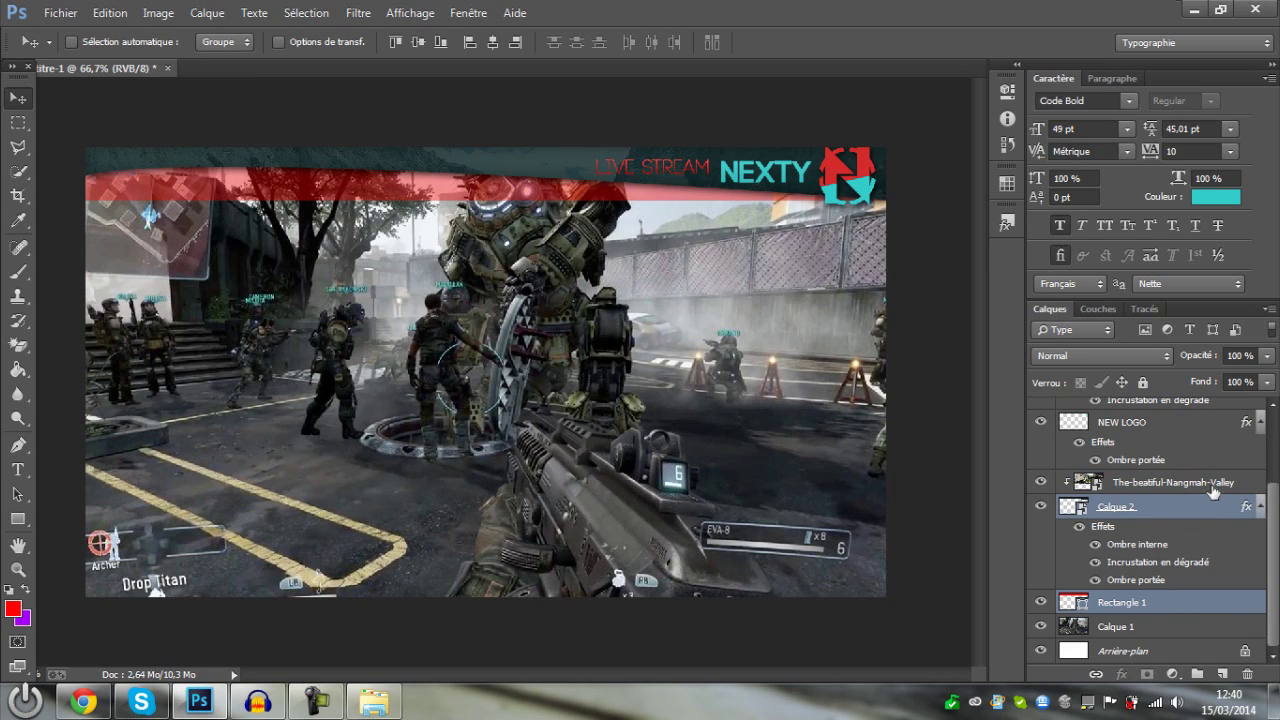
ctrl+click(1210, 489)
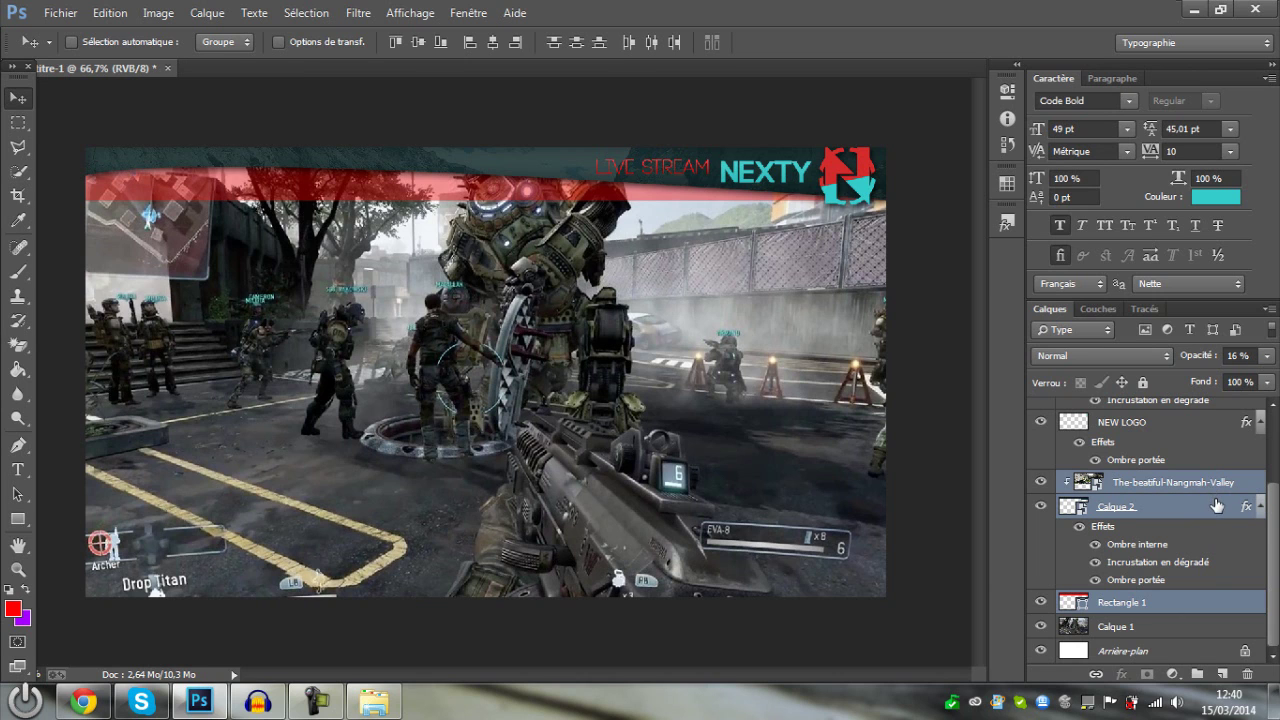
right_click(1215, 505)
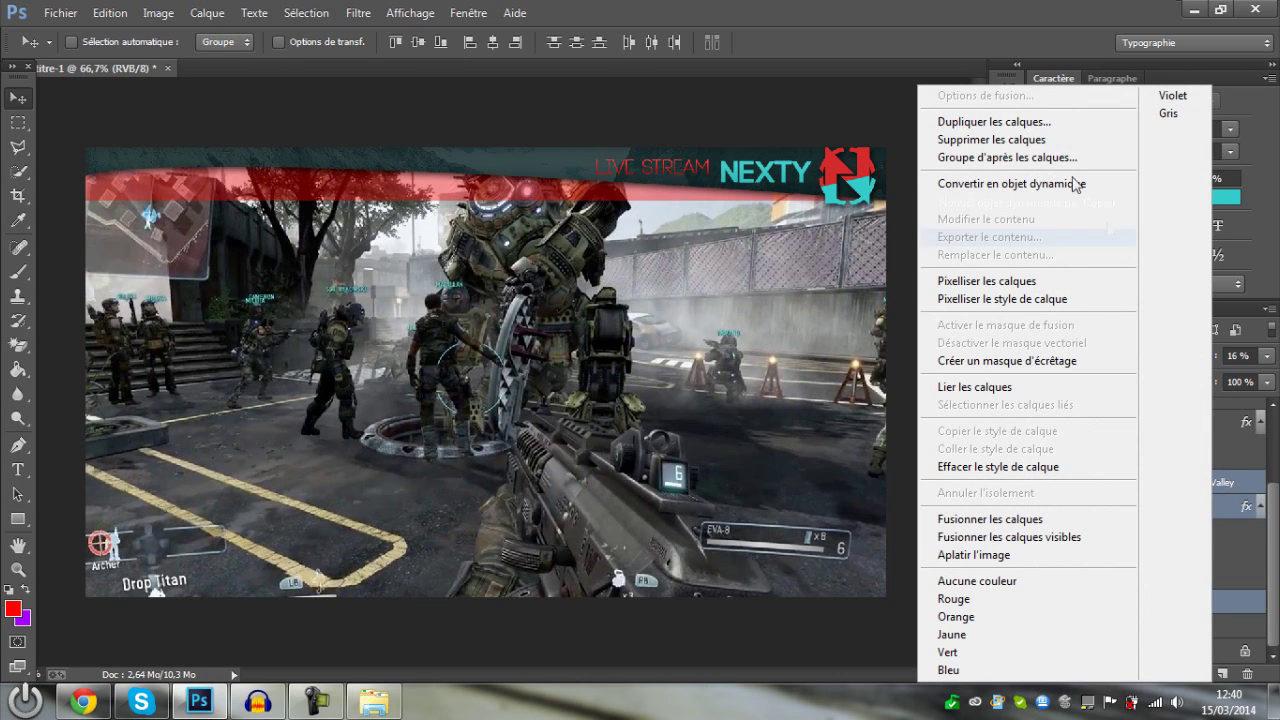
click(1010, 121)
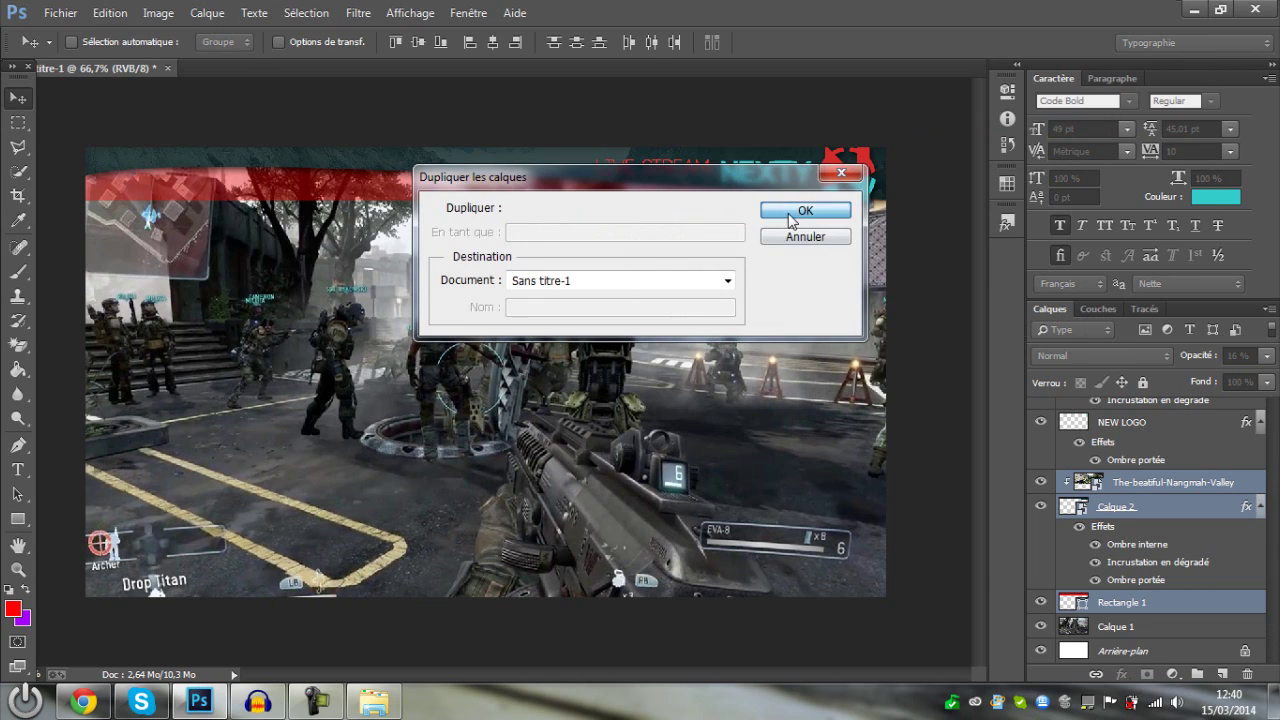
click(792, 213)
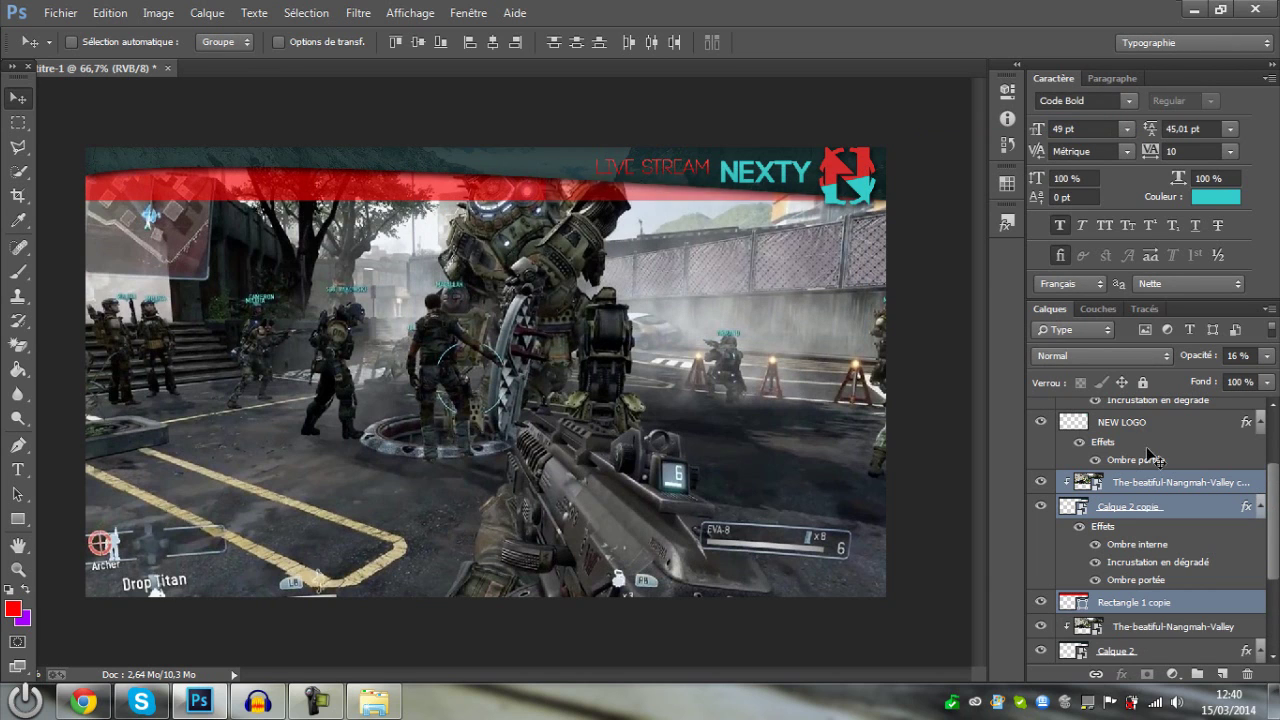
right_click(1203, 508)
click(1003, 185)
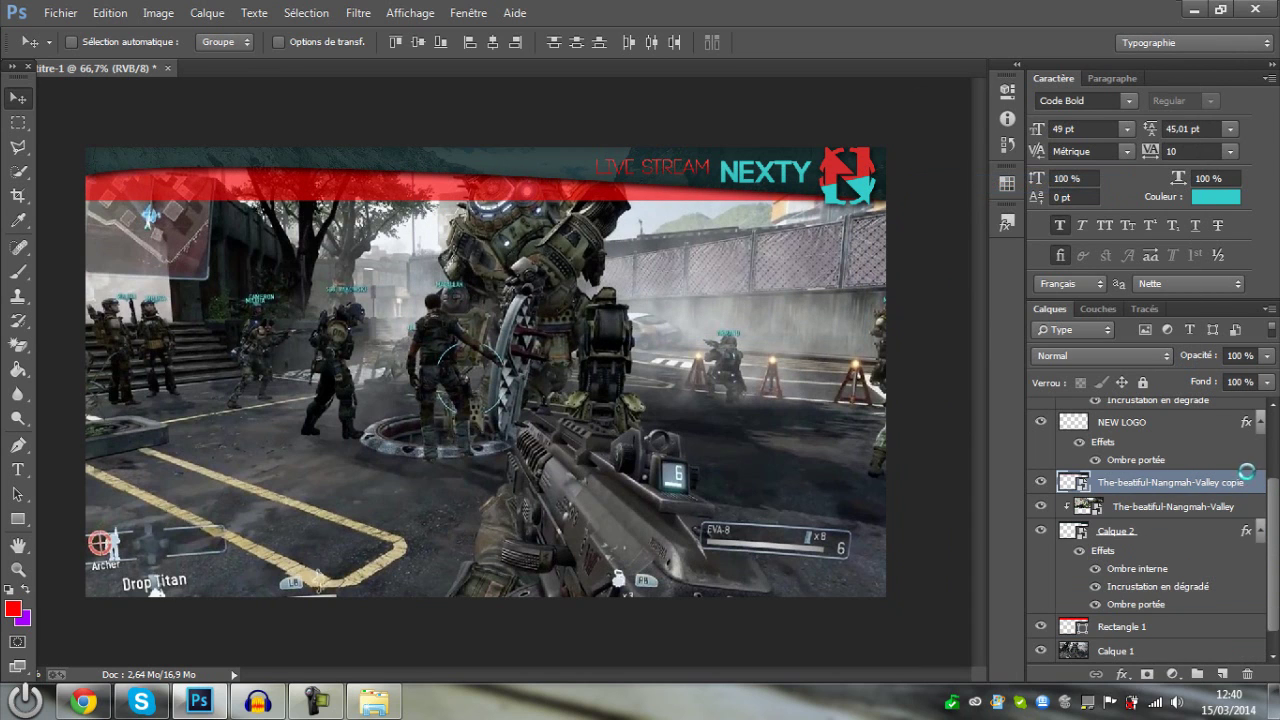
- Flip the duplicated banner vertically and position it along the lower edge of the thumbnail
key(ctrl+t)
drag(700, 385, 703, 529)
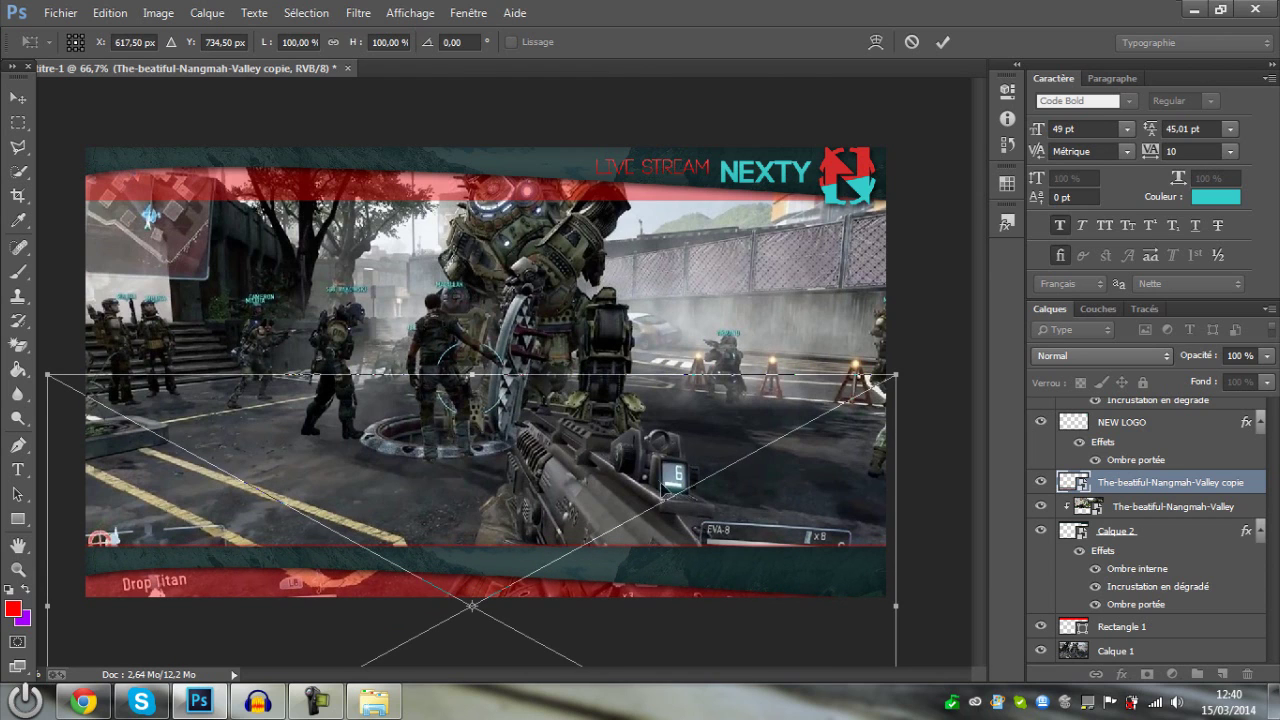
right_click(661, 483)
click(720, 478)
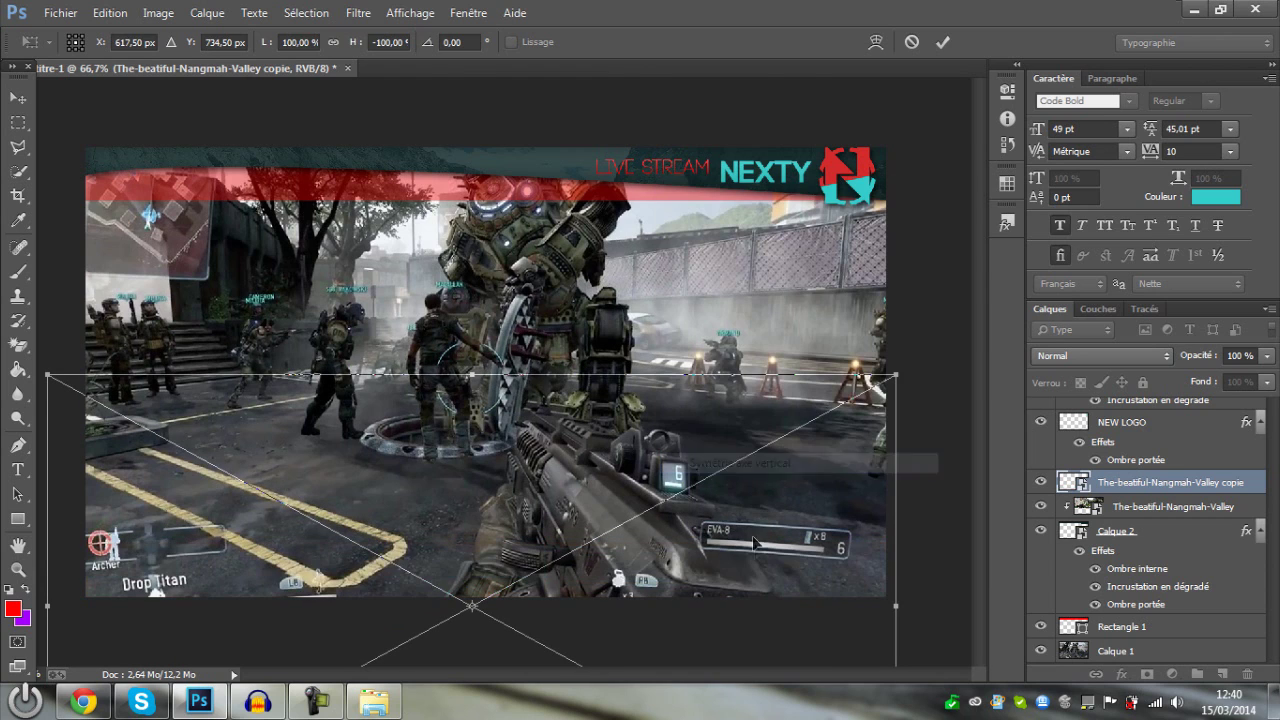
drag(759, 585, 772, 558)
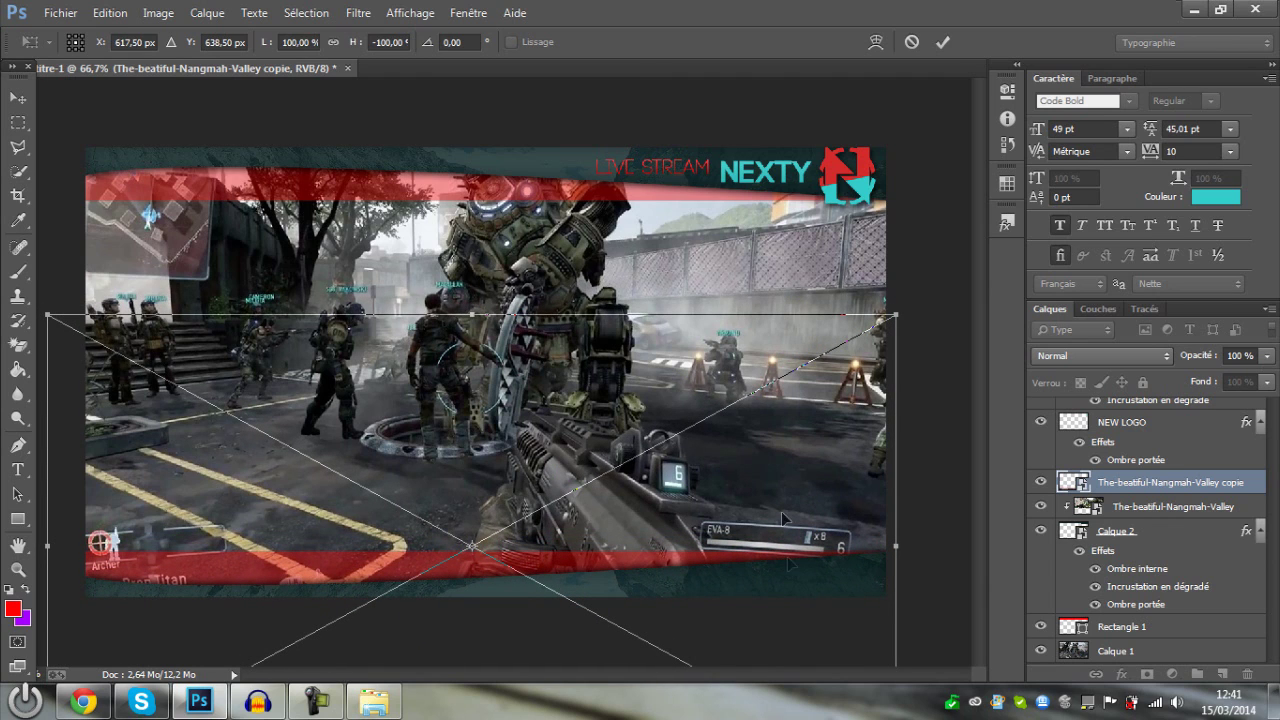
key(Return)
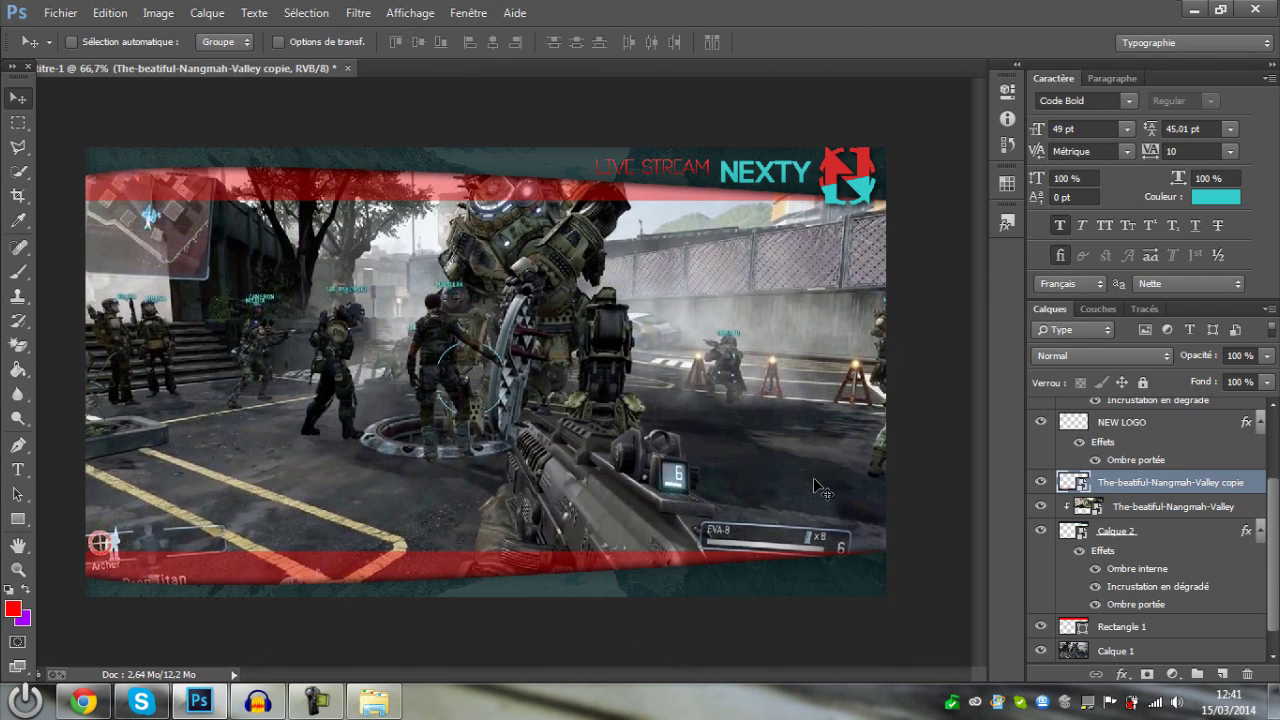
- Flip the lower banner horizontally, widen it to about 100.74% and reposition it to span the thumbnail's full width
key(ctrl+t)
right_click(825, 480)
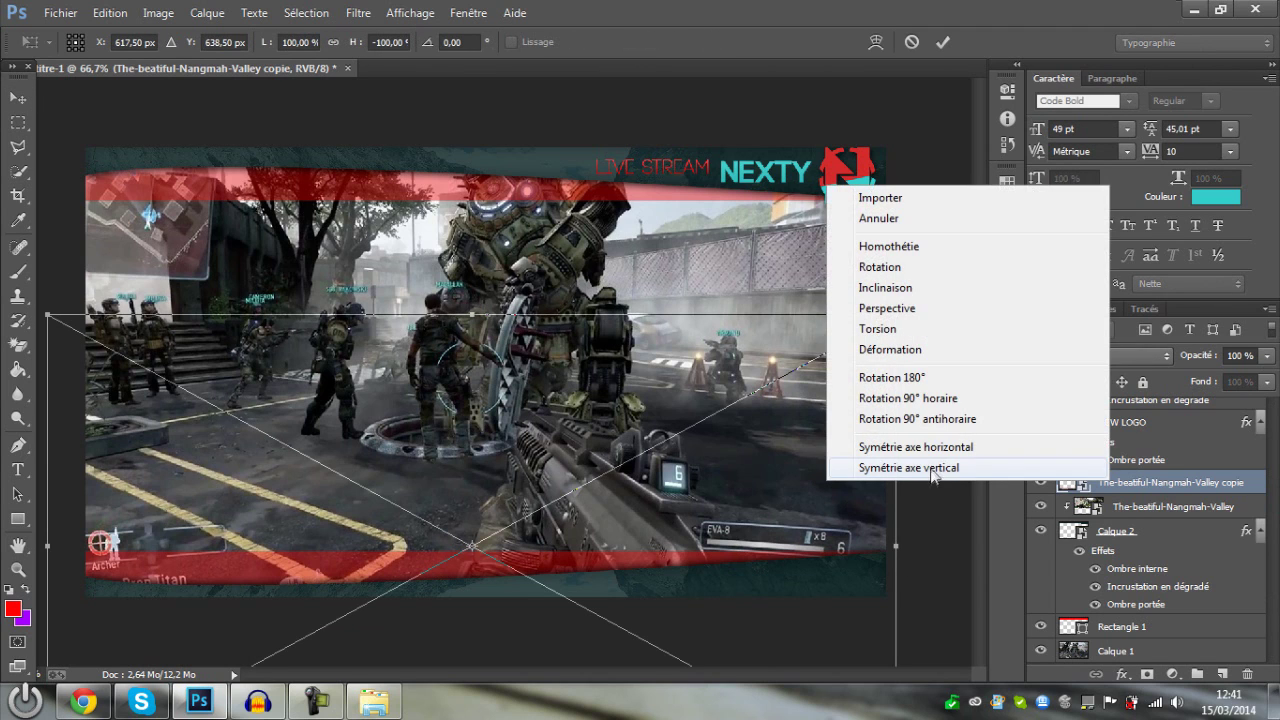
click(915, 447)
drag(795, 538, 818, 537)
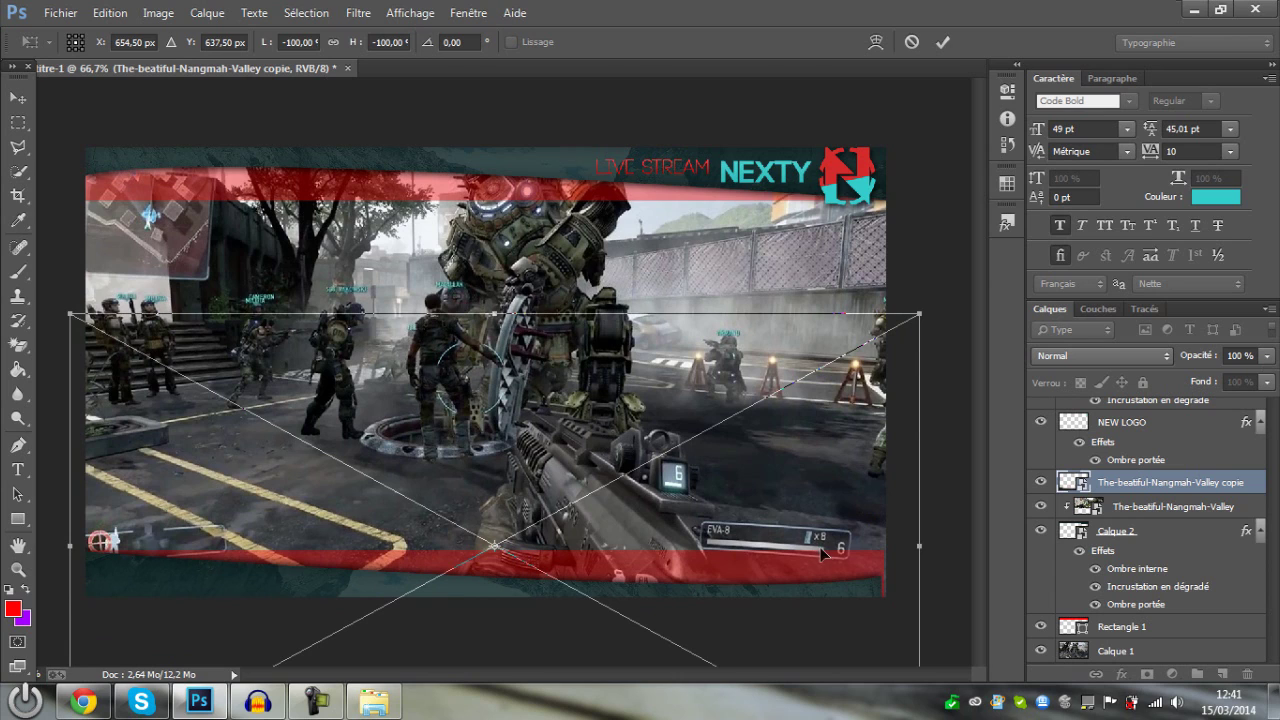
drag(805, 547, 811, 536)
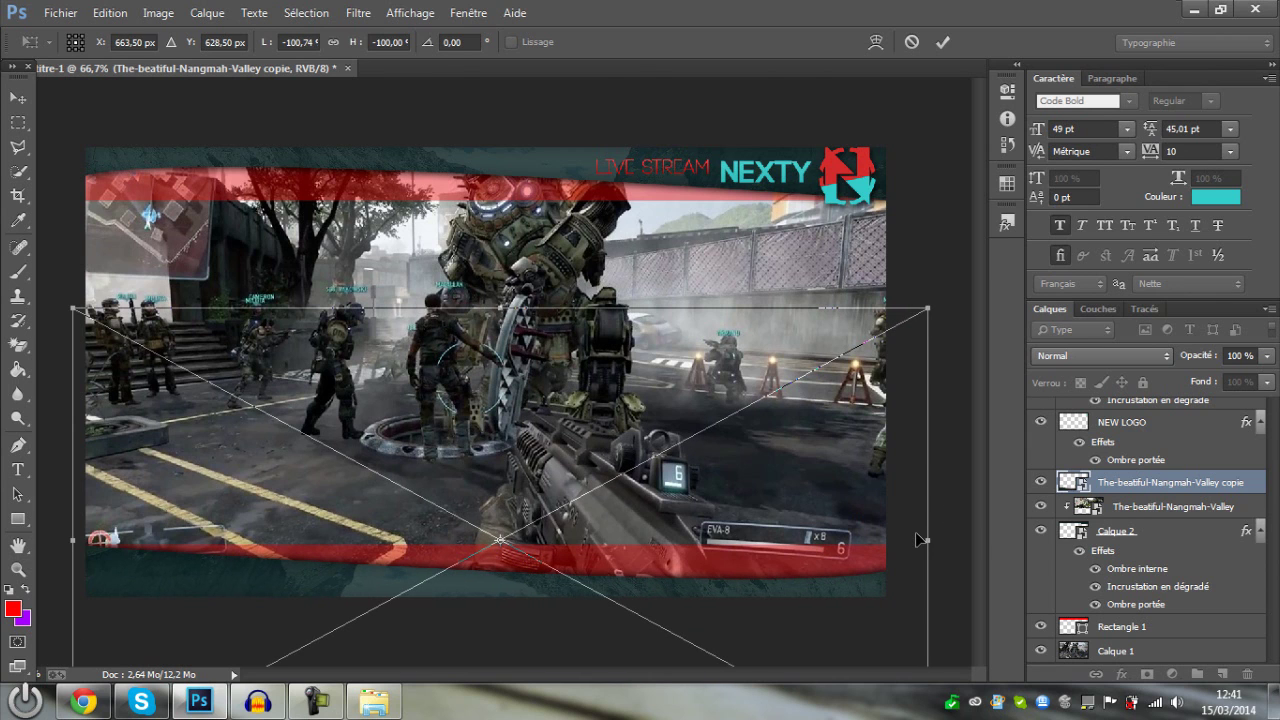
key(Return)
key(ctrl+minus)
key(ctrl+plus)
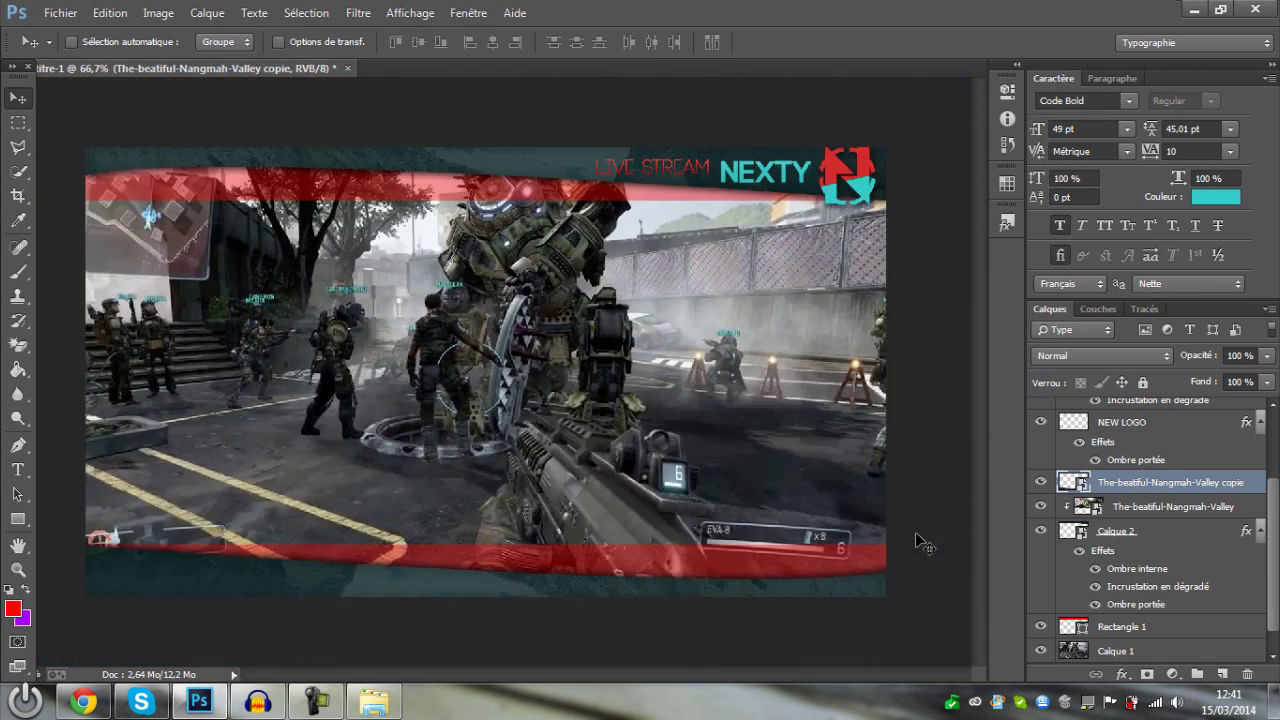
key(ctrl+minus)
- Add the text FOLLOW ME in teal Code Bold 49 pt at the left end of the lower banner
click(23, 472)
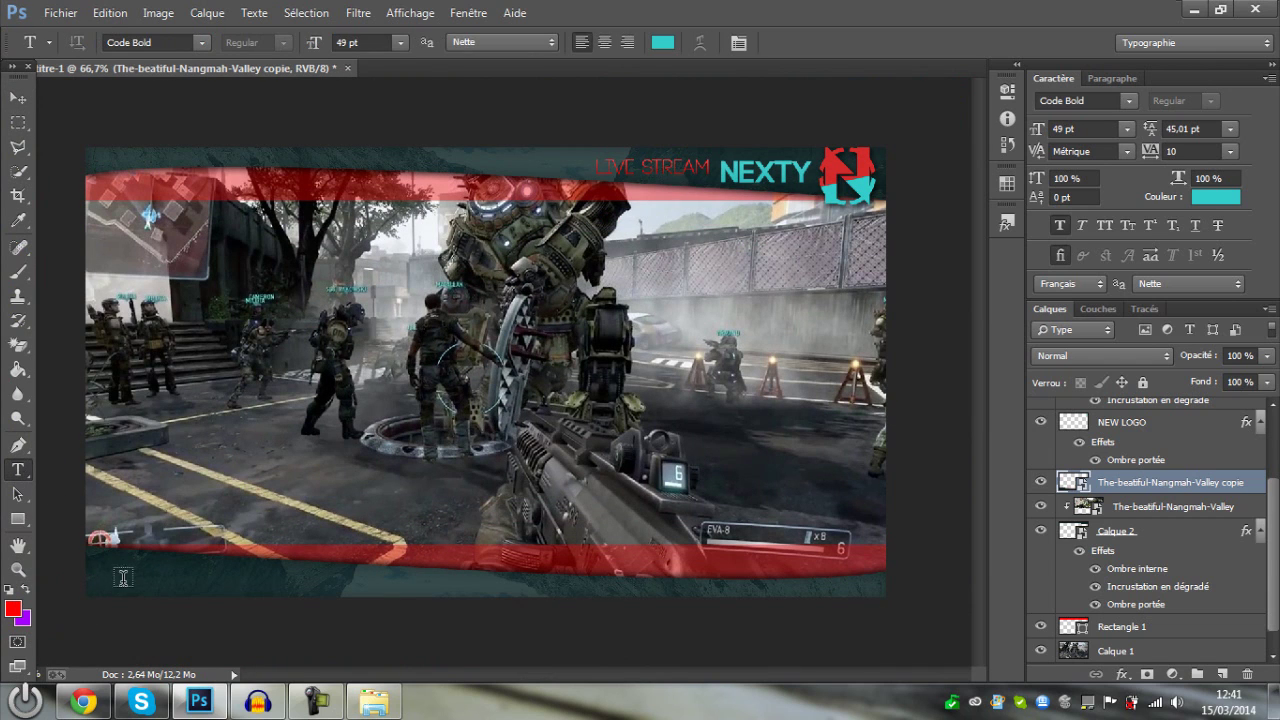
click(114, 577)
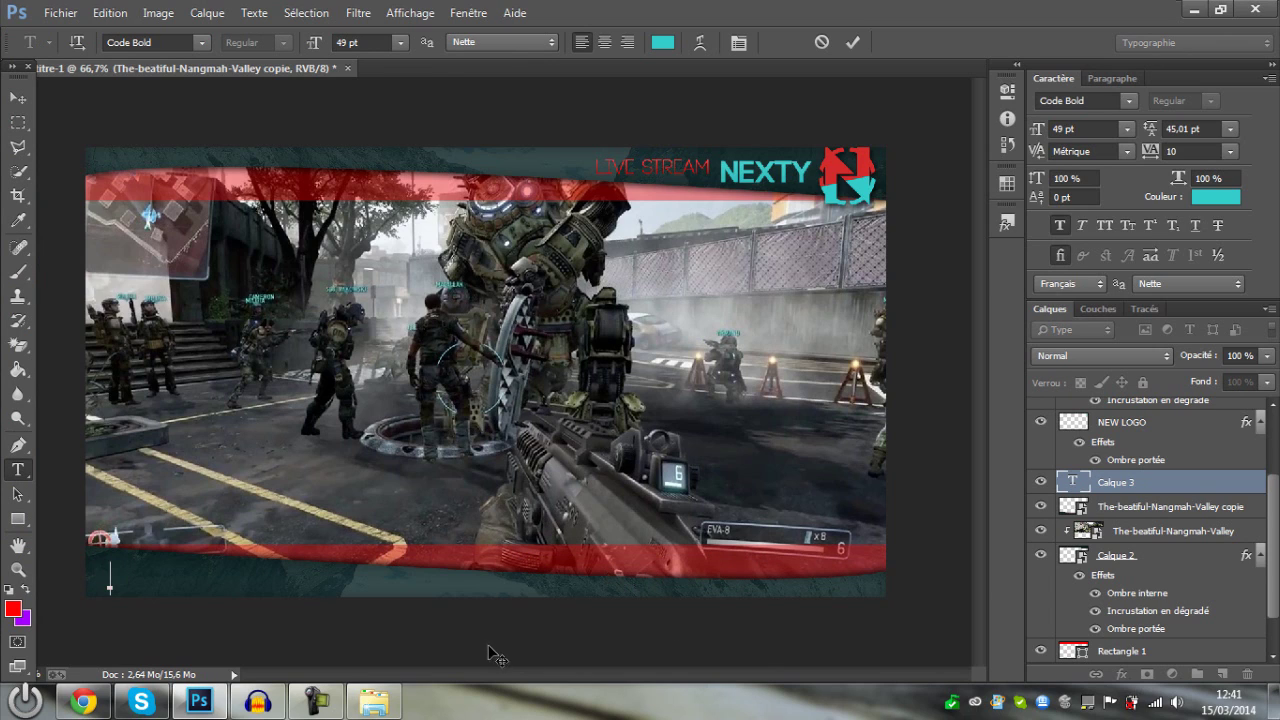
text(FOLLOW ME)
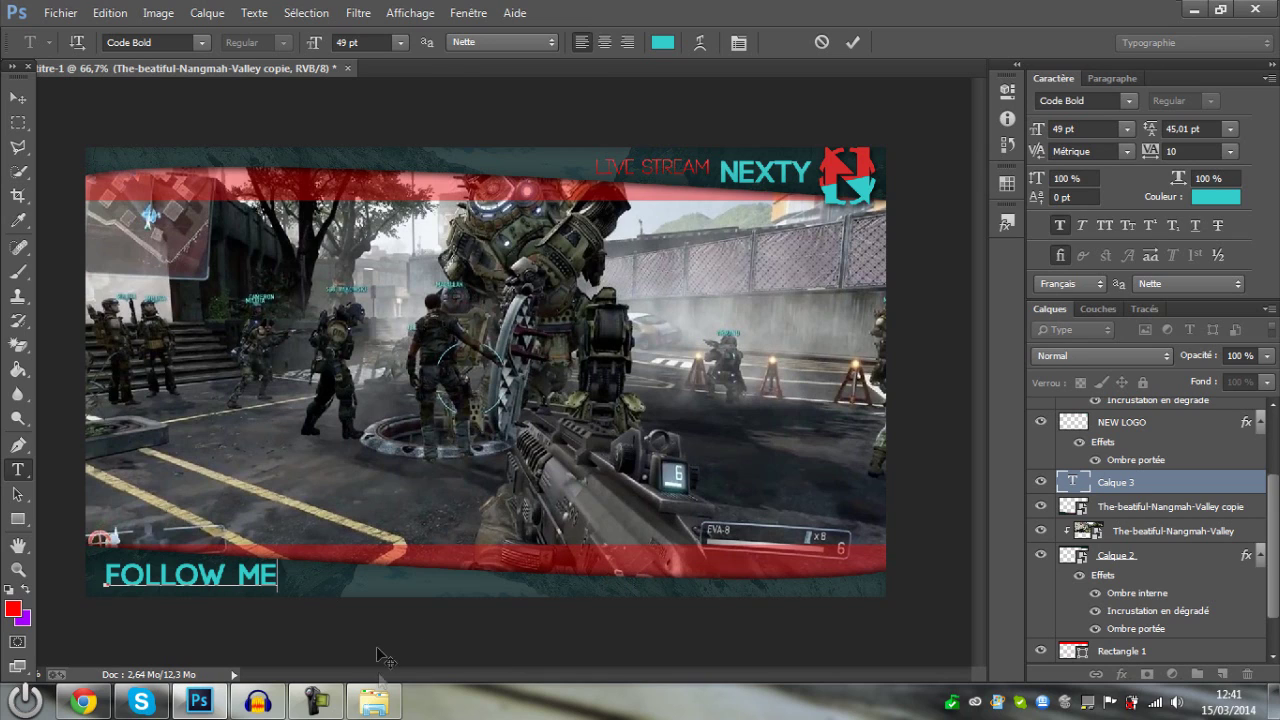
drag(378, 611, 367, 613)
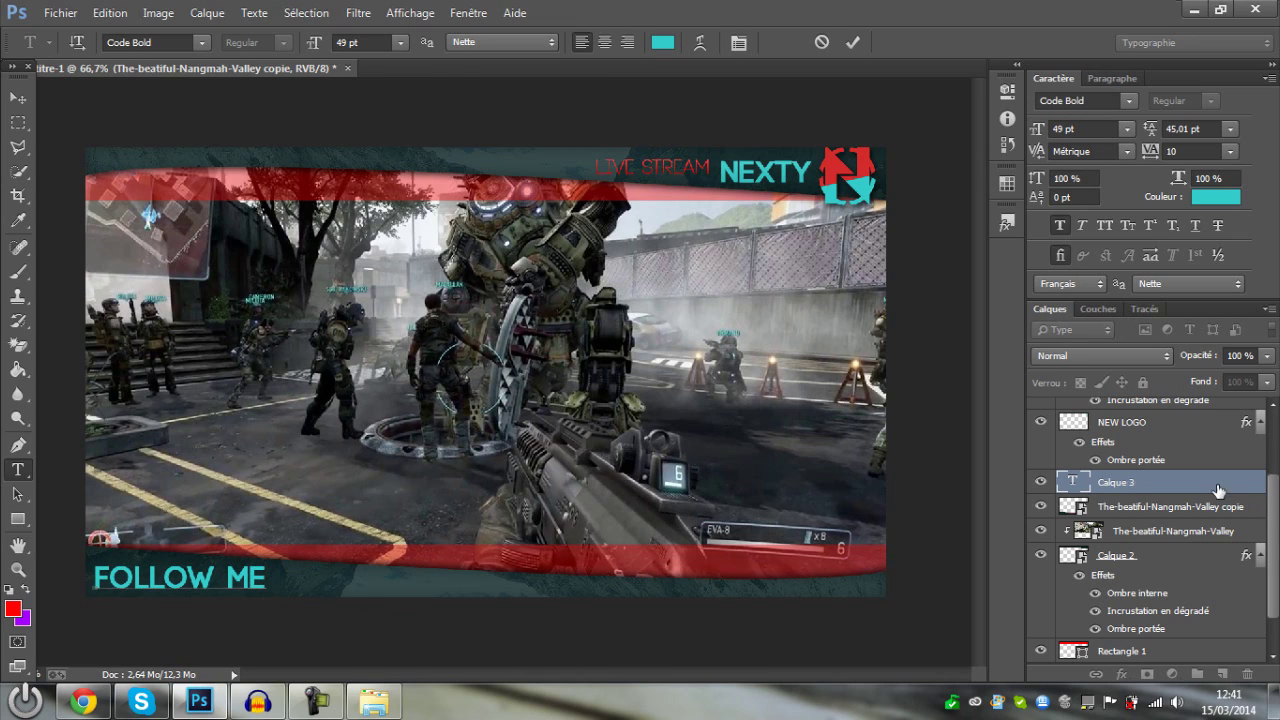
click(1236, 490)
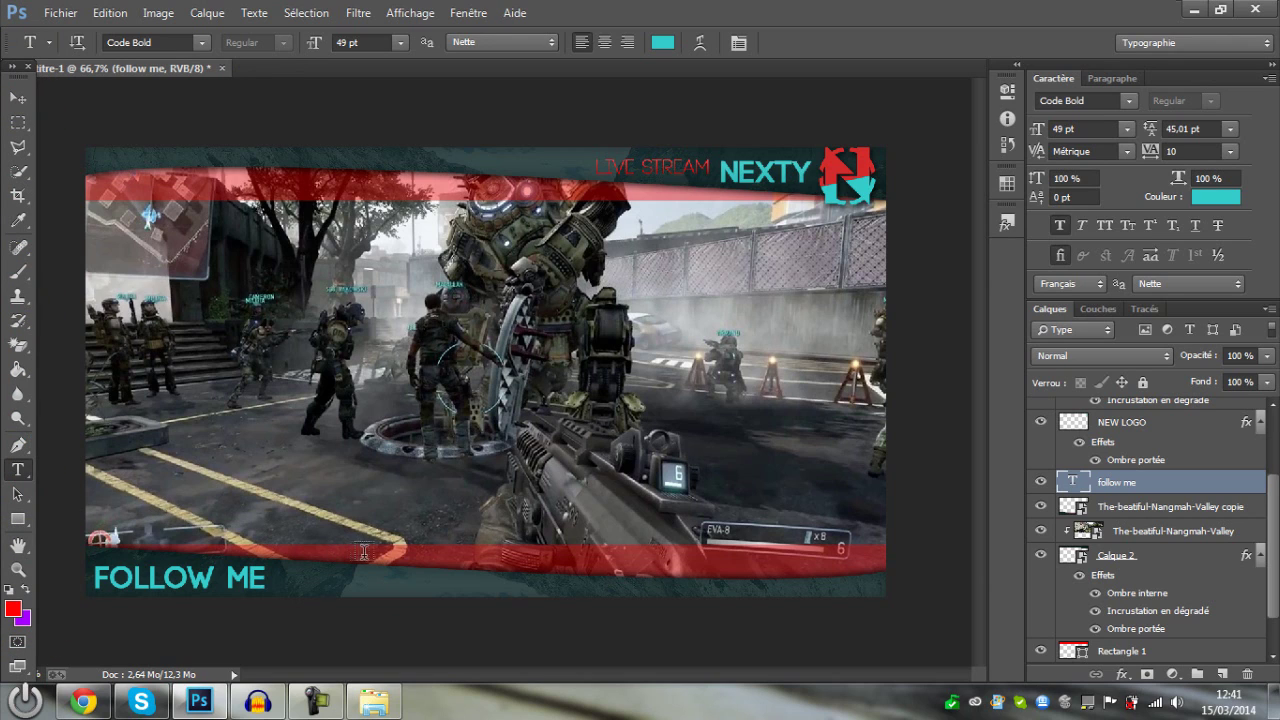
- Draw a red rectangle about 349 x 29 px over the upper half of FOLLOW ME and clip it to the text
drag(18, 519, 82, 514)
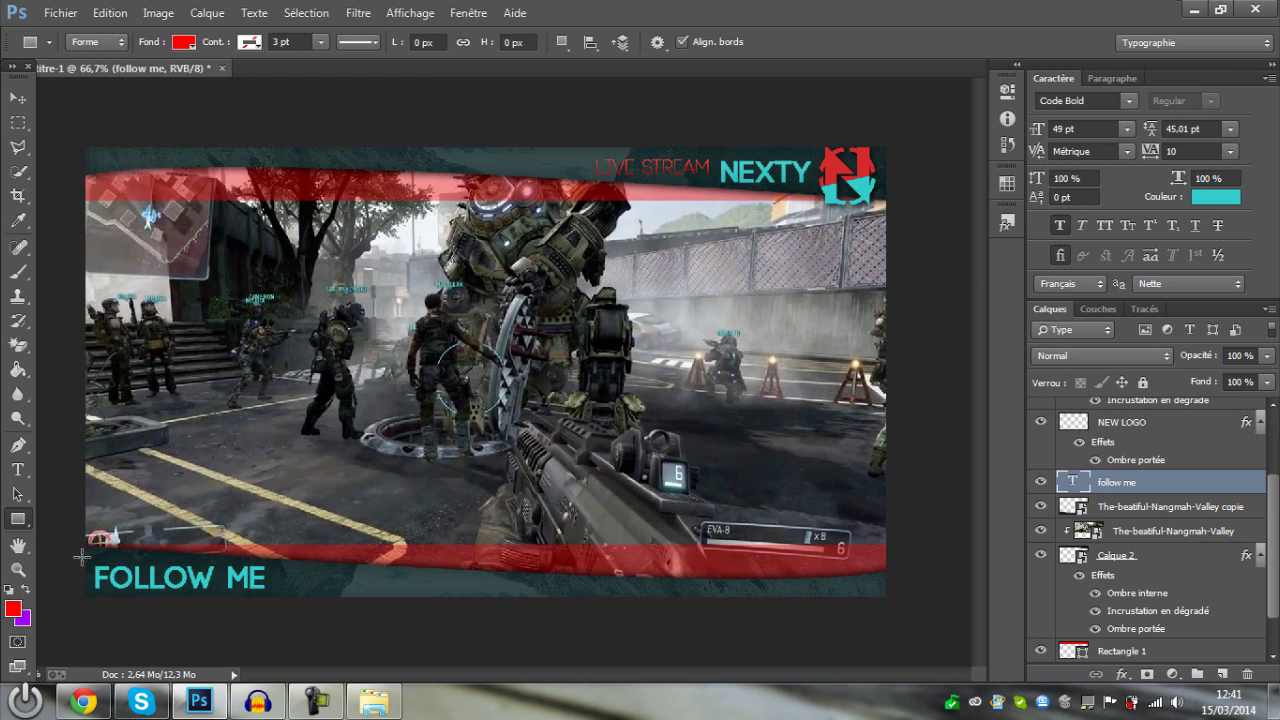
drag(80, 562, 300, 578)
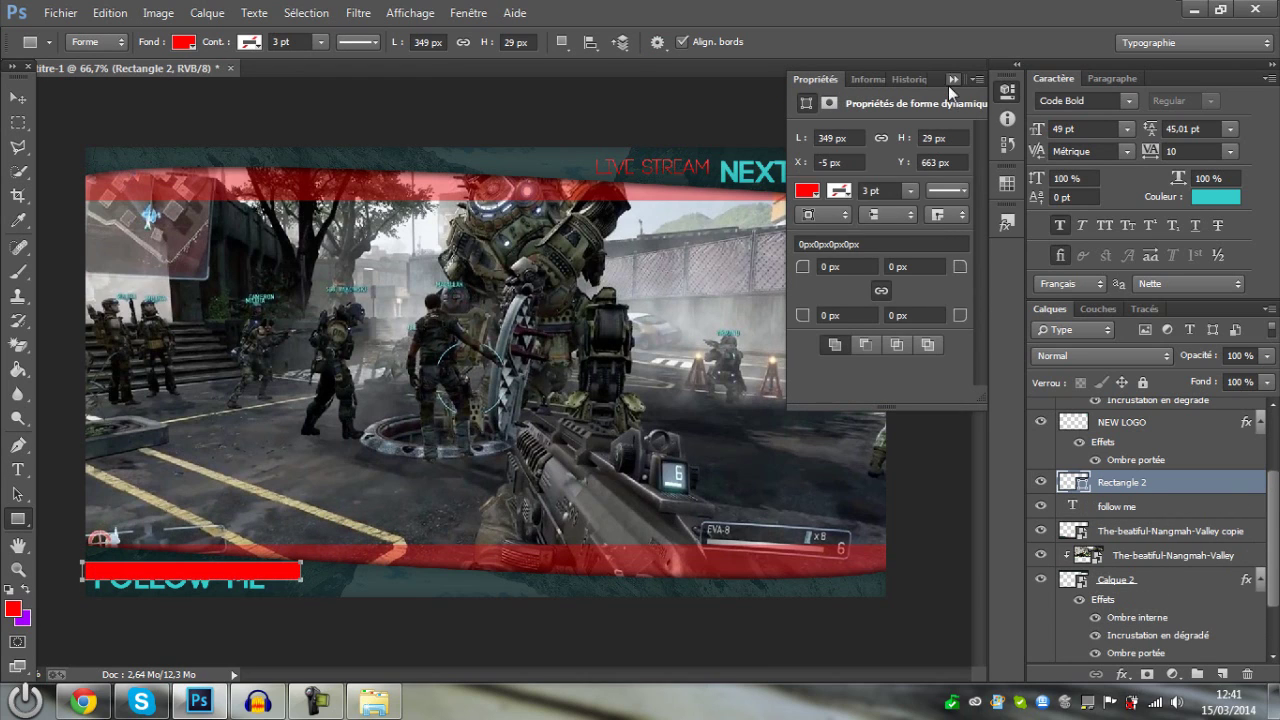
click(953, 79)
right_click(1226, 488)
click(1057, 333)
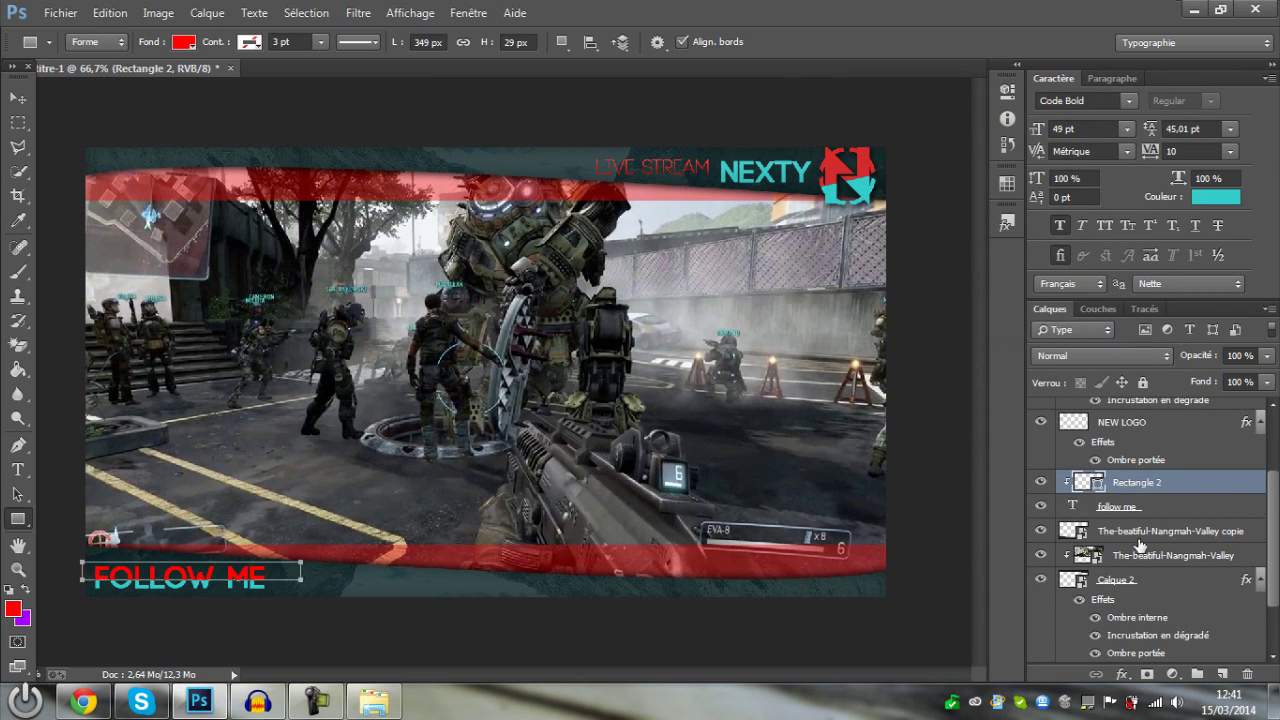
- Lower the opacity of the clipped Rectangle 2 layer to 84%
click(1142, 455)
click(1170, 482)
drag(1201, 357, 1191, 362)
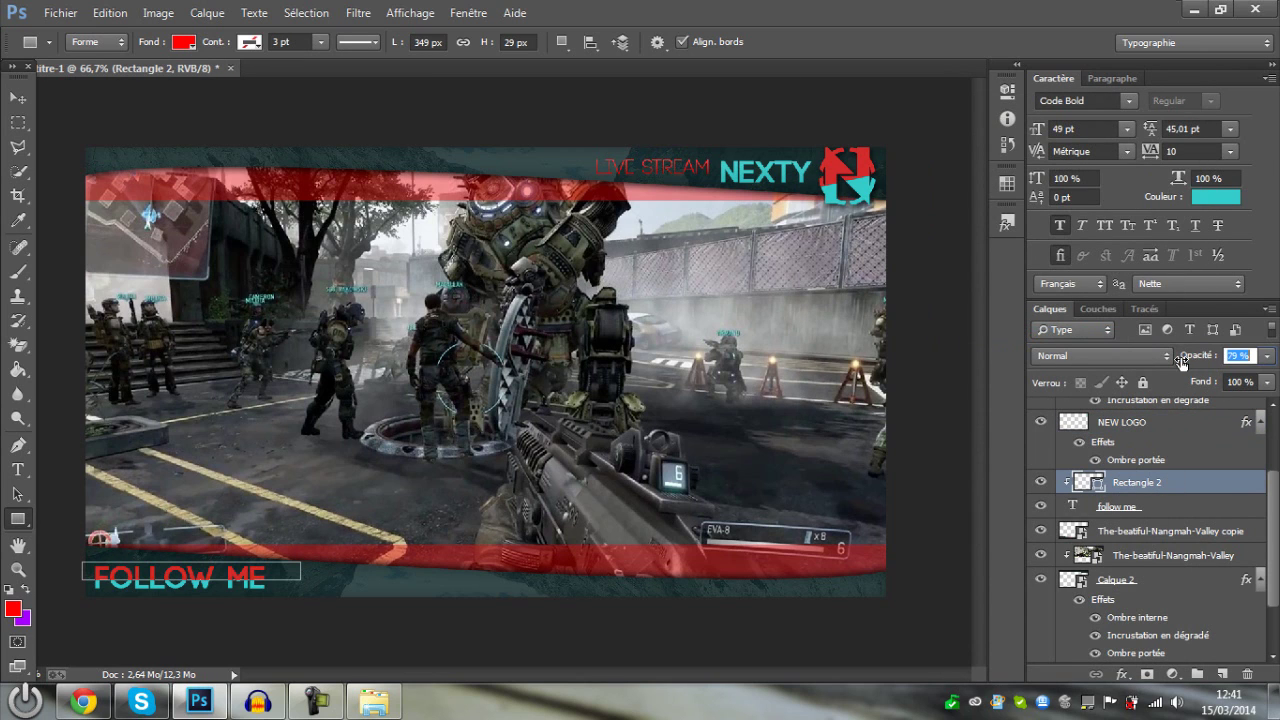
- Convert the follow me text and its clipped Rectangle 2 layer together into a smart object
click(1208, 512)
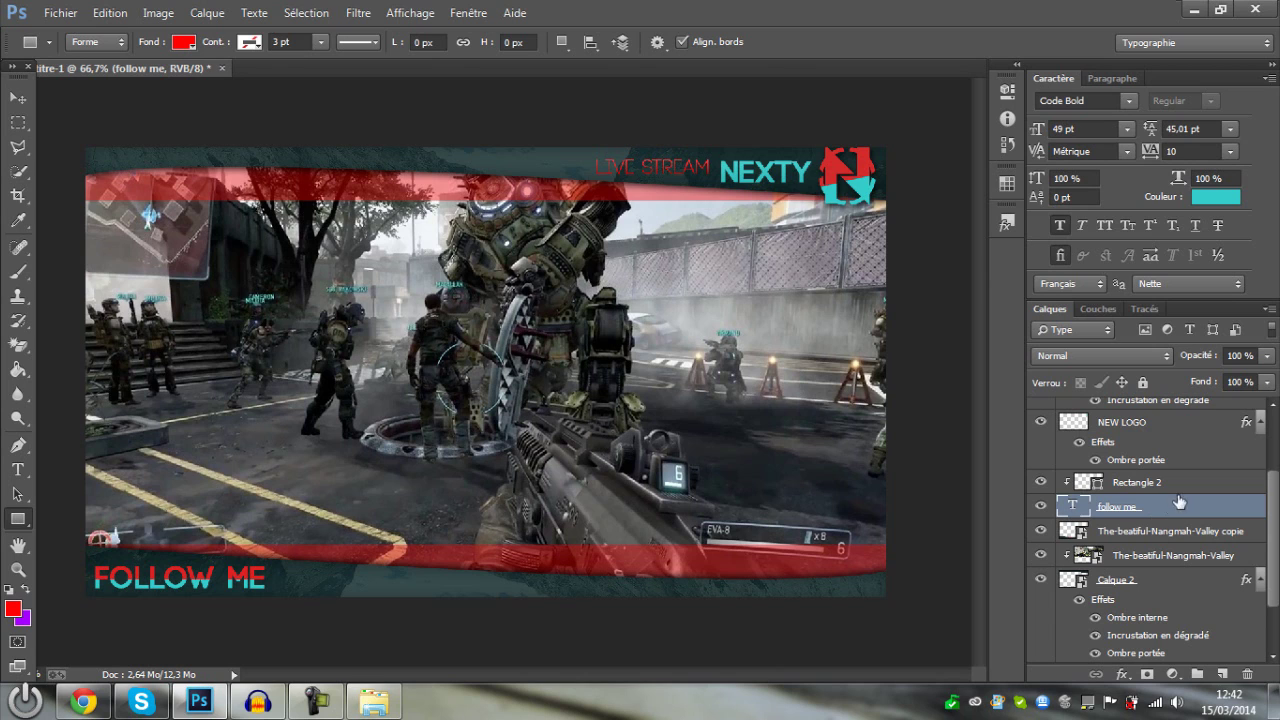
ctrl+click(1187, 482)
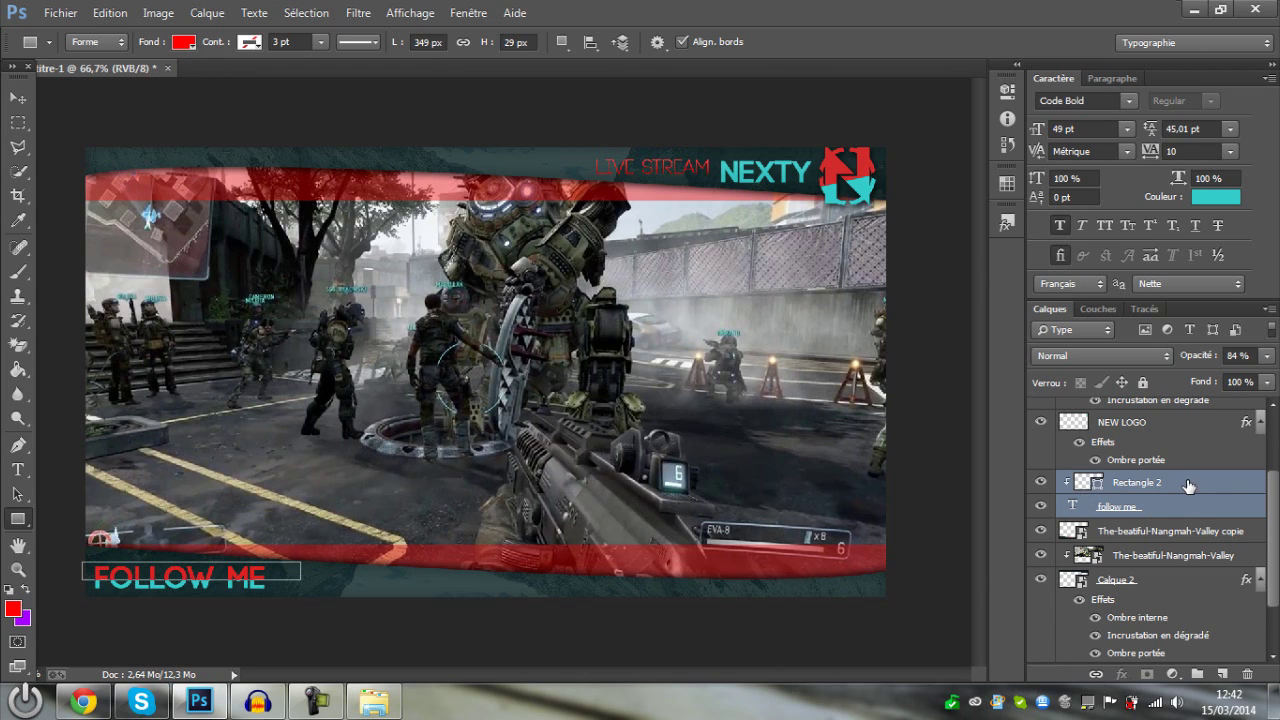
right_click(1187, 479)
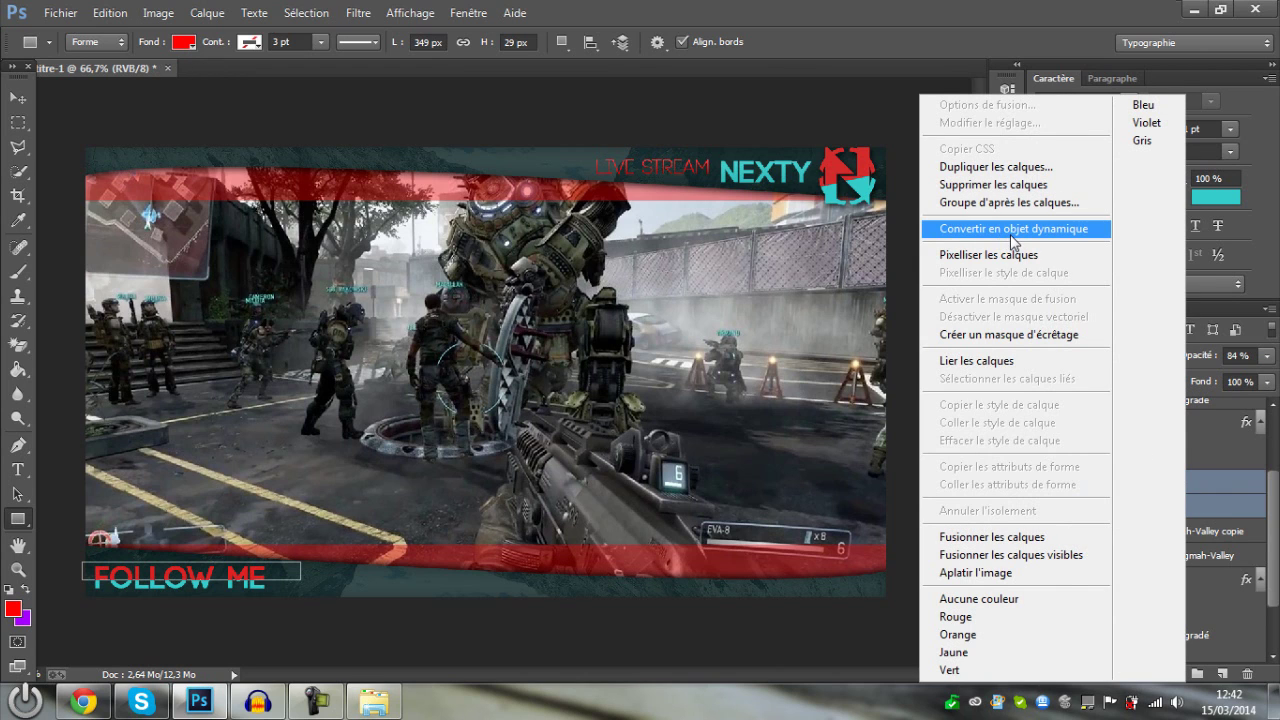
click(1014, 240)
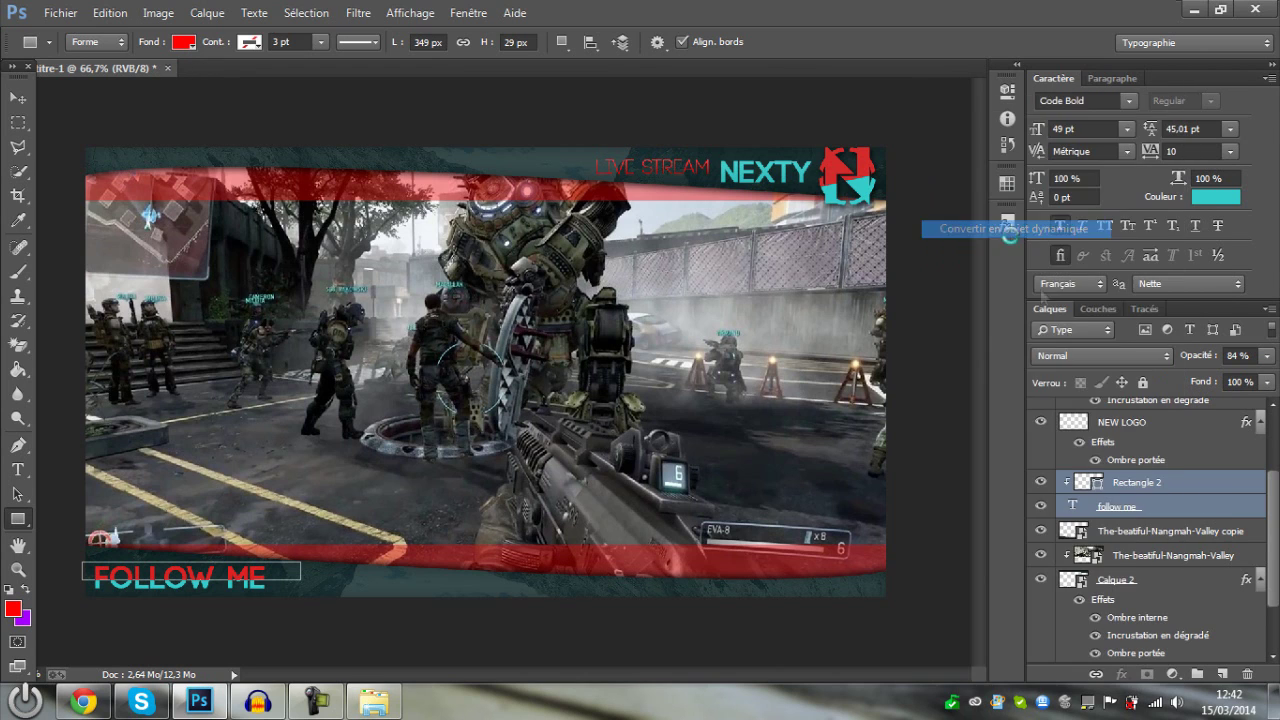
- Add a gradient overlay and a drop shadow with 47% opacity and 18 px size to the FOLLOW ME smart object
double_click(1187, 482)
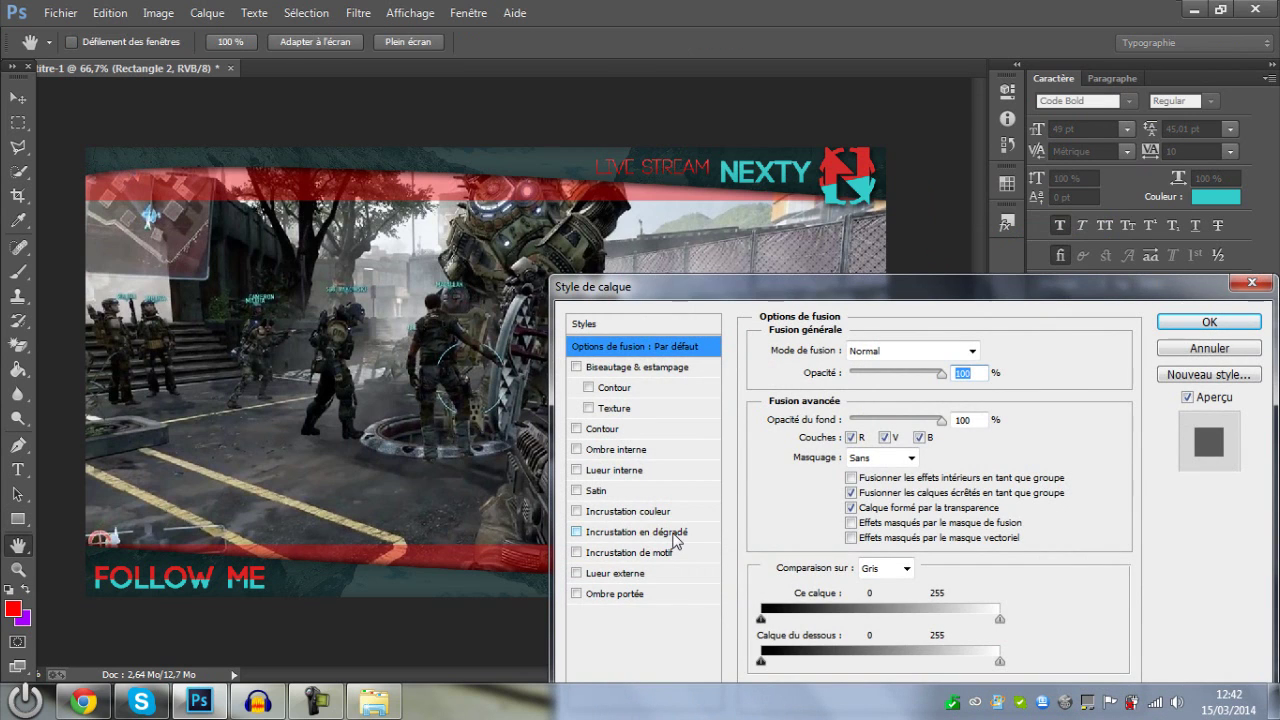
click(675, 535)
click(858, 373)
drag(862, 376, 853, 376)
click(643, 596)
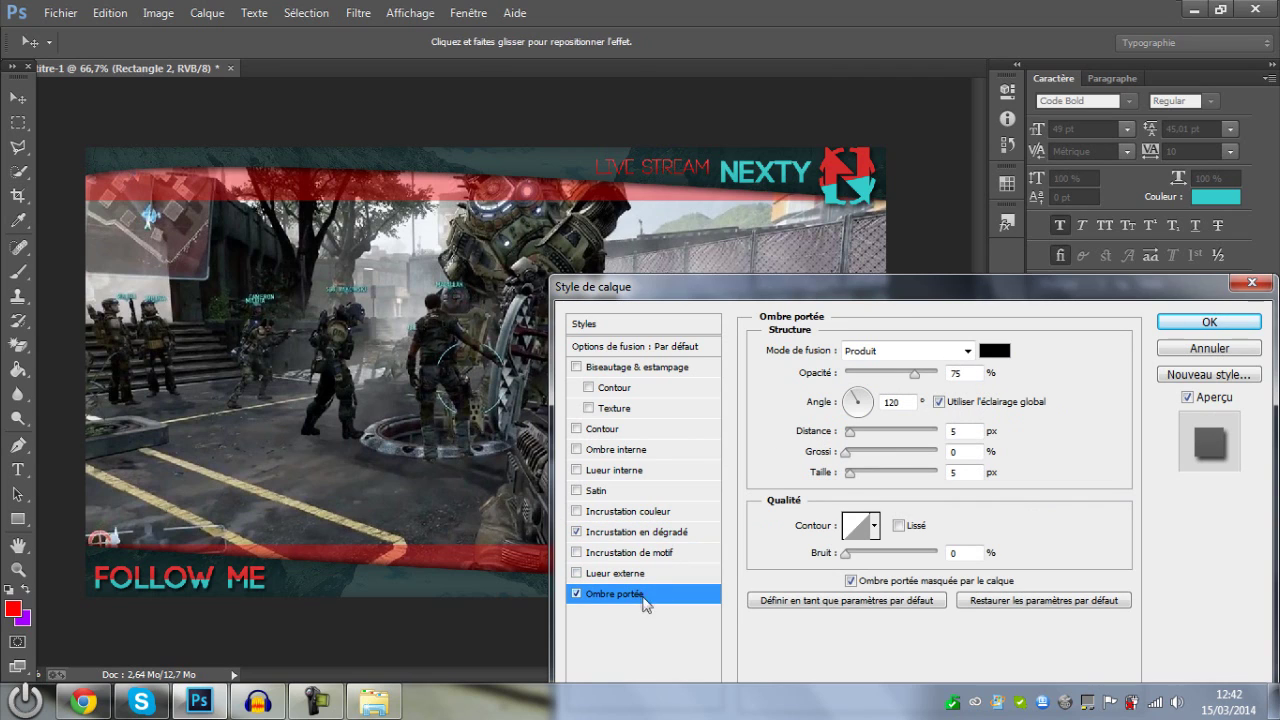
drag(850, 473, 860, 484)
drag(912, 373, 888, 373)
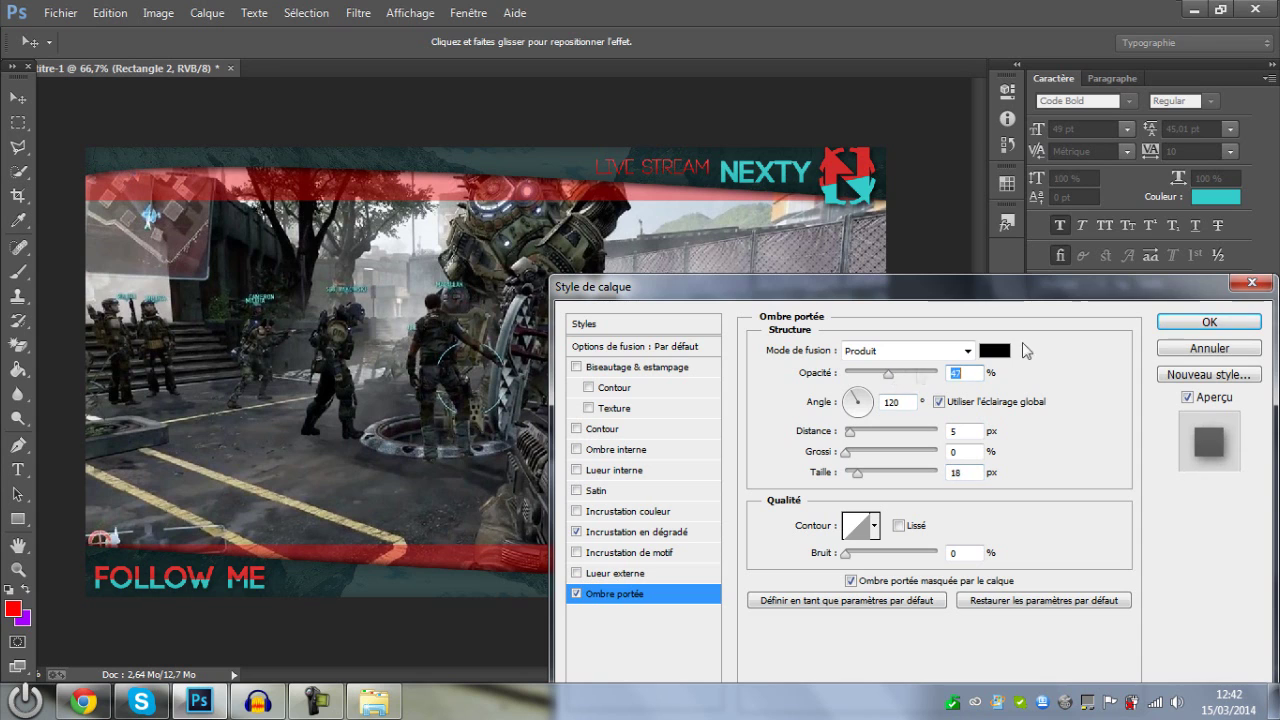
click(1180, 325)
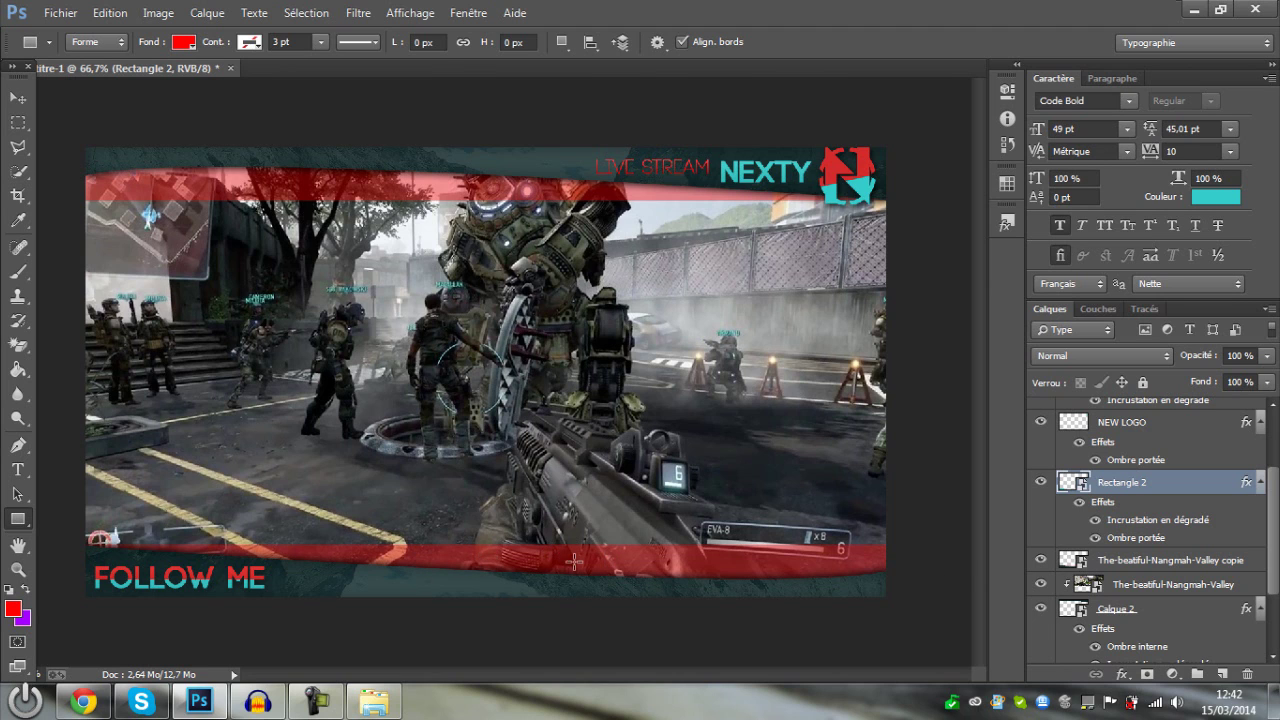
- Place the TwitterBird image from the GFX > Pack > Social Icons folder into the thumbnail at its original size
click(374, 702)
click(589, 81)
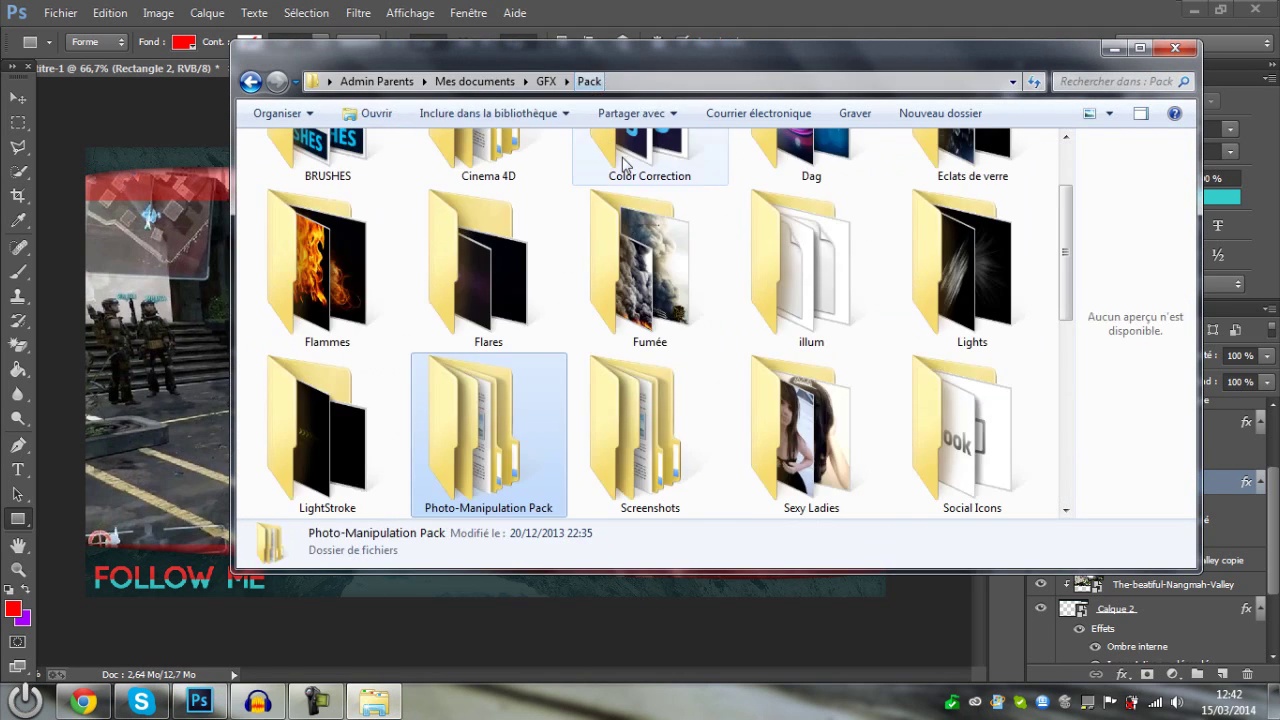
scroll(1010, 455, down, 2)
double_click(960, 250)
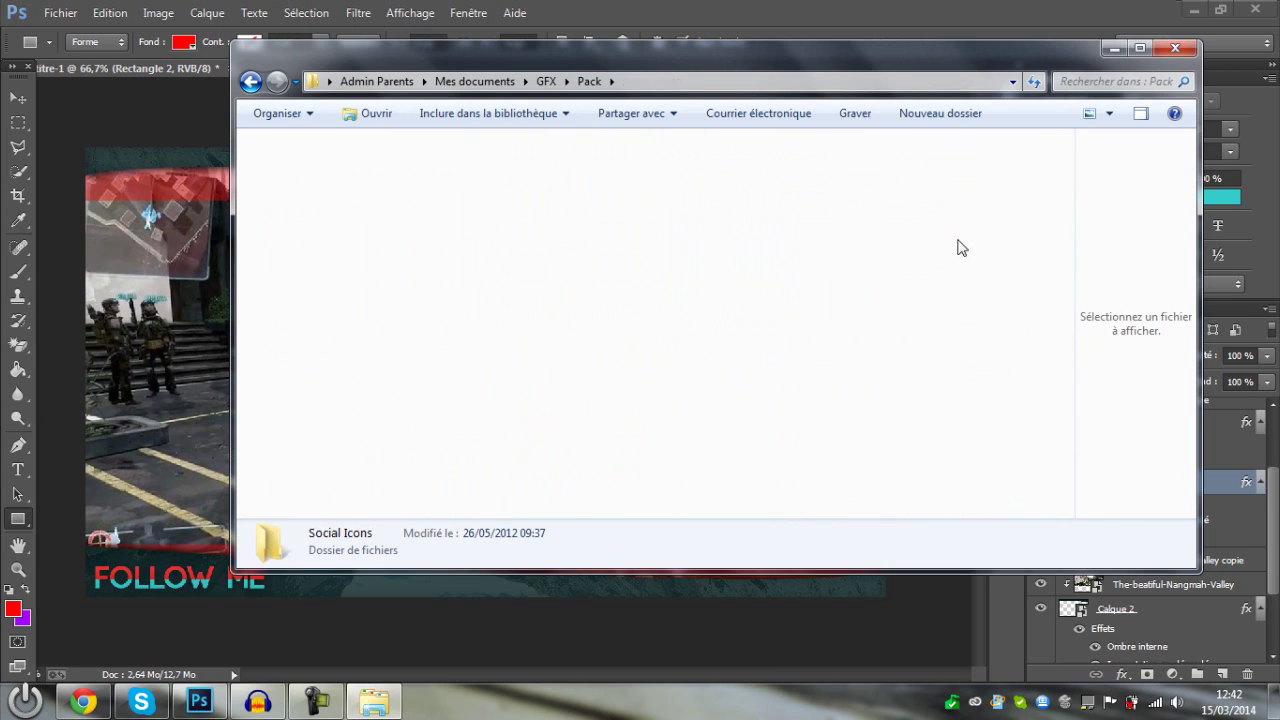
drag(998, 468, 998, 426)
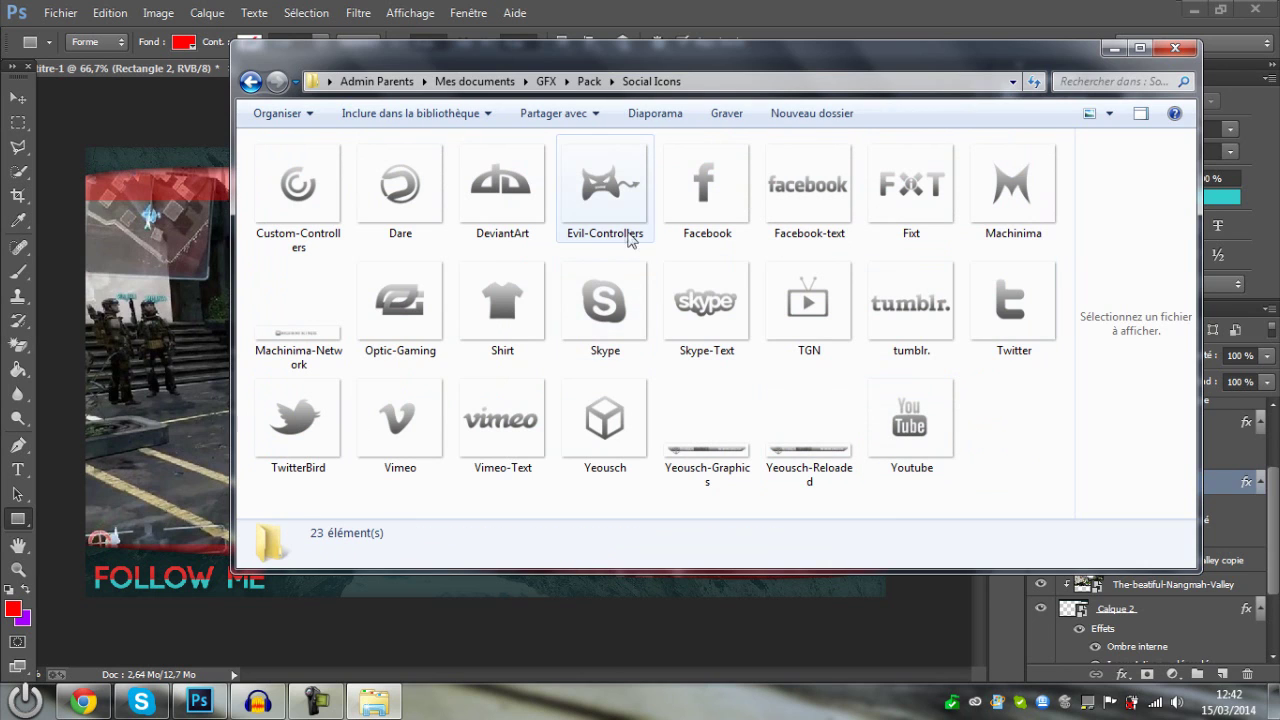
drag(1045, 422, 1000, 400)
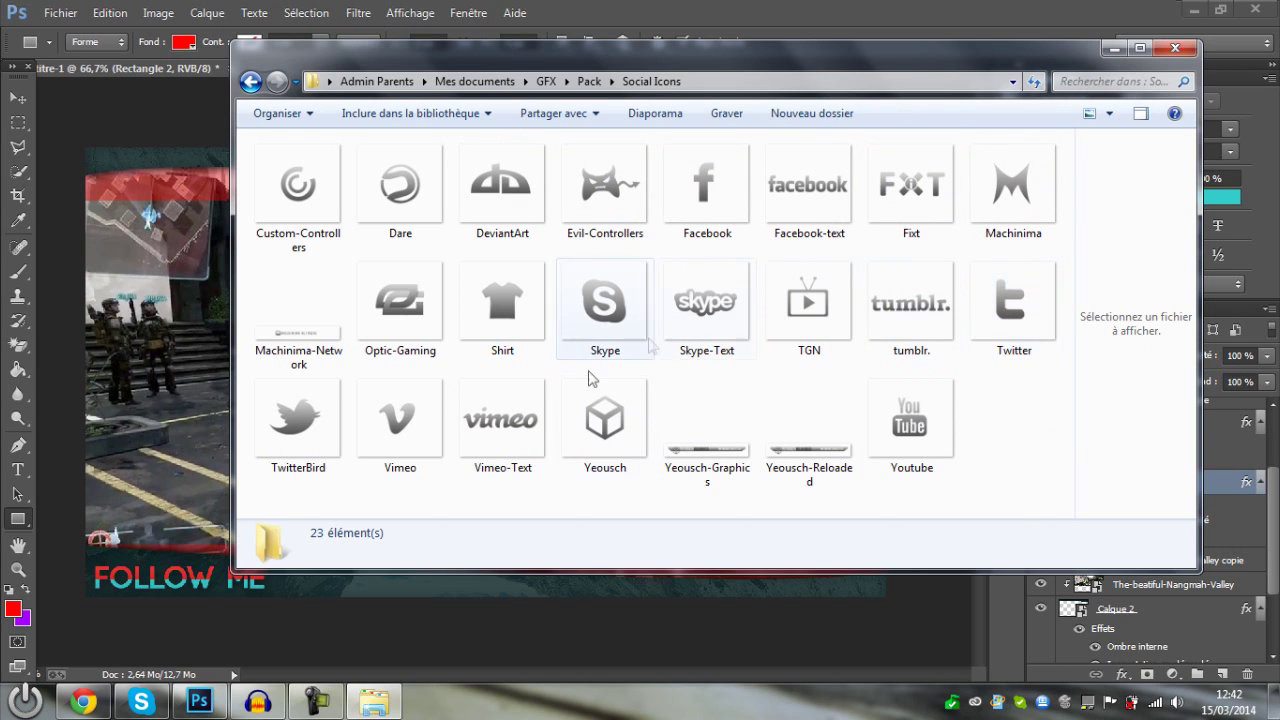
drag(325, 430, 185, 396)
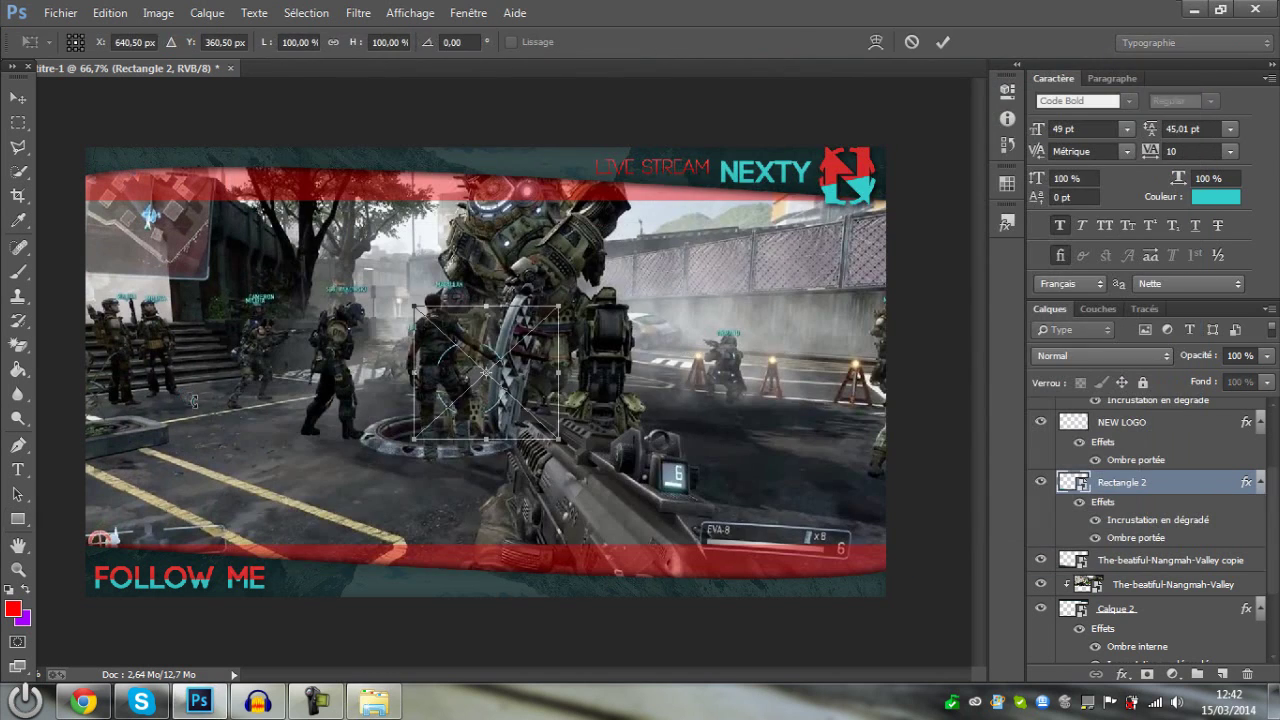
key(Return)
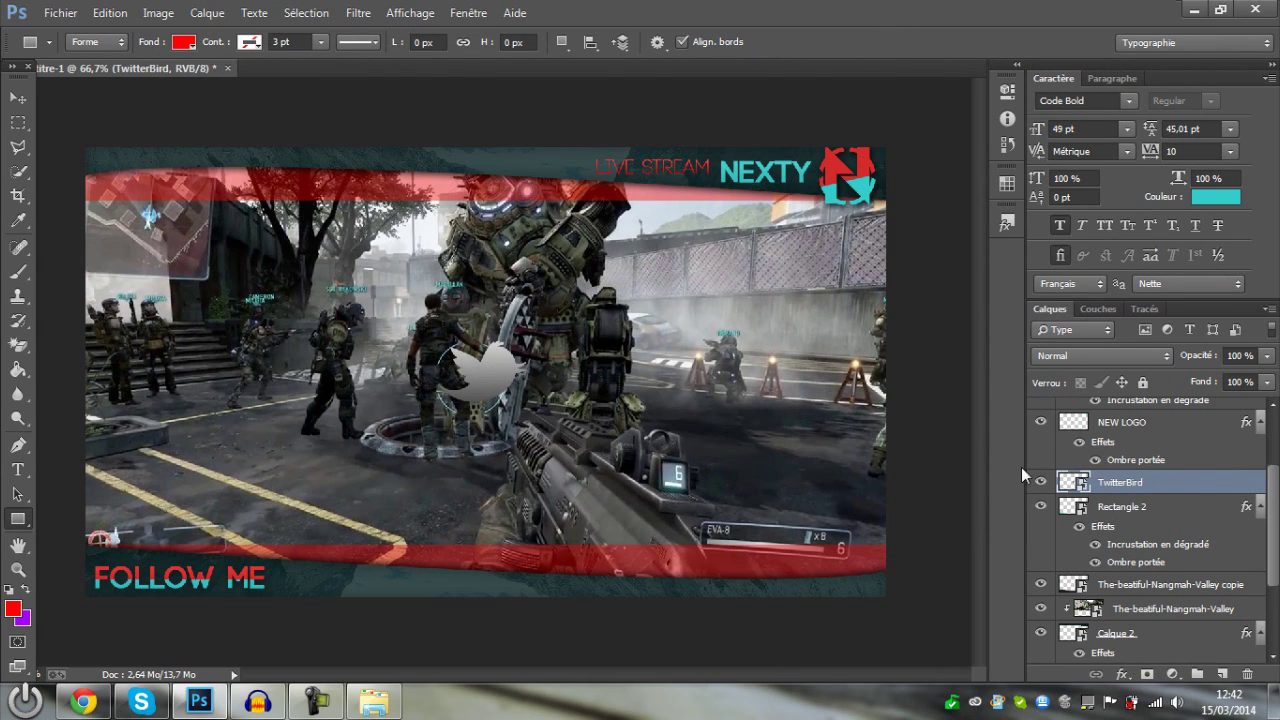
- Give the TwitterBird layer a light grey dcd7d7 colour overlay and convert it into a smart object
double_click(1188, 484)
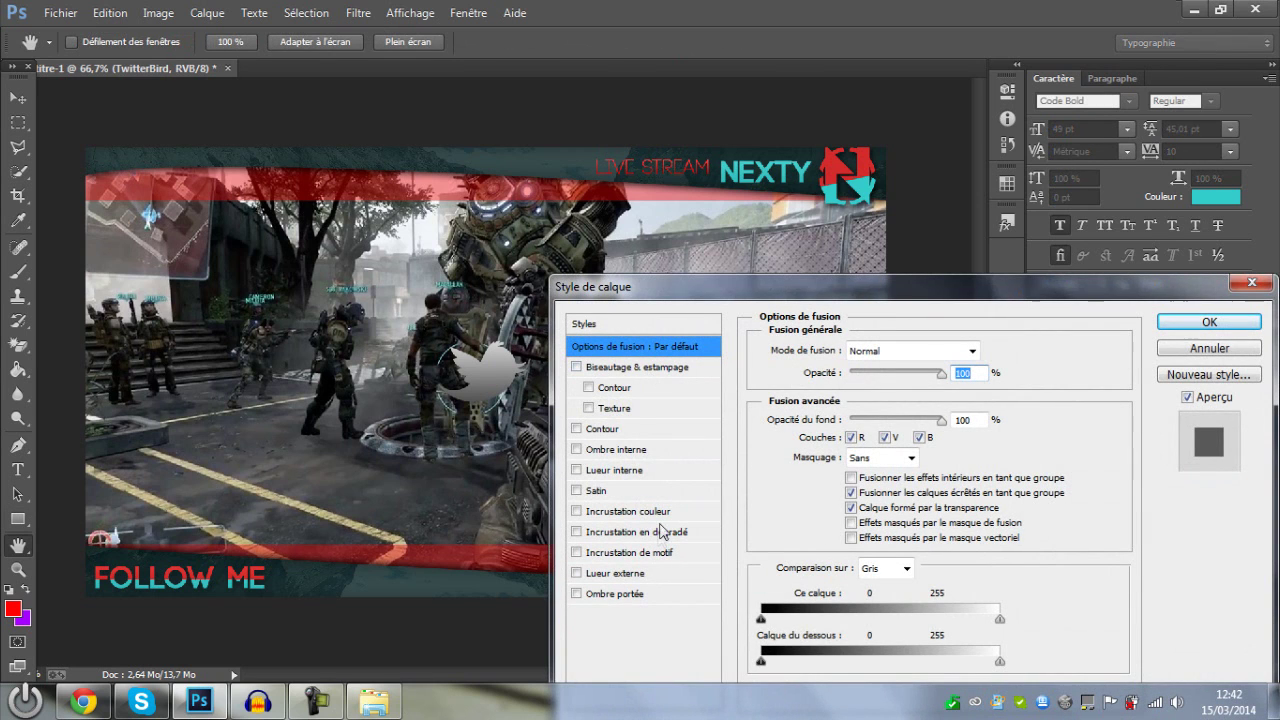
click(640, 511)
click(994, 350)
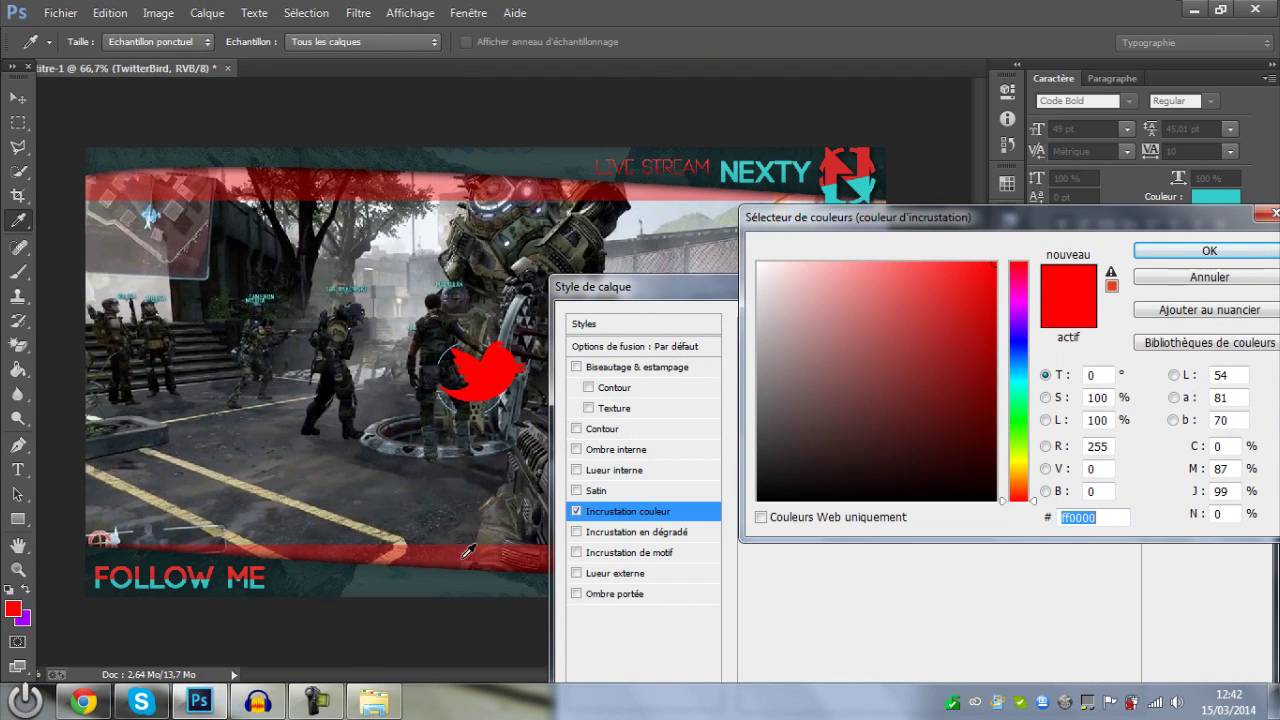
drag(891, 355, 765, 294)
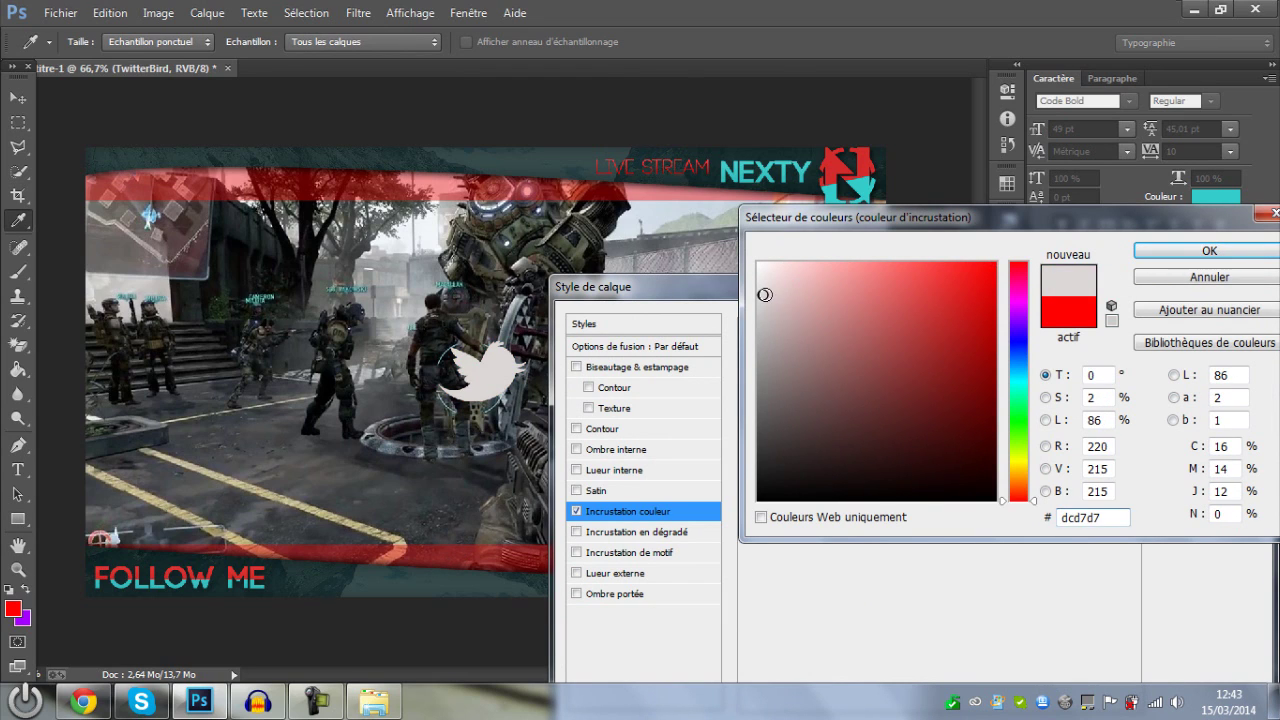
click(1155, 250)
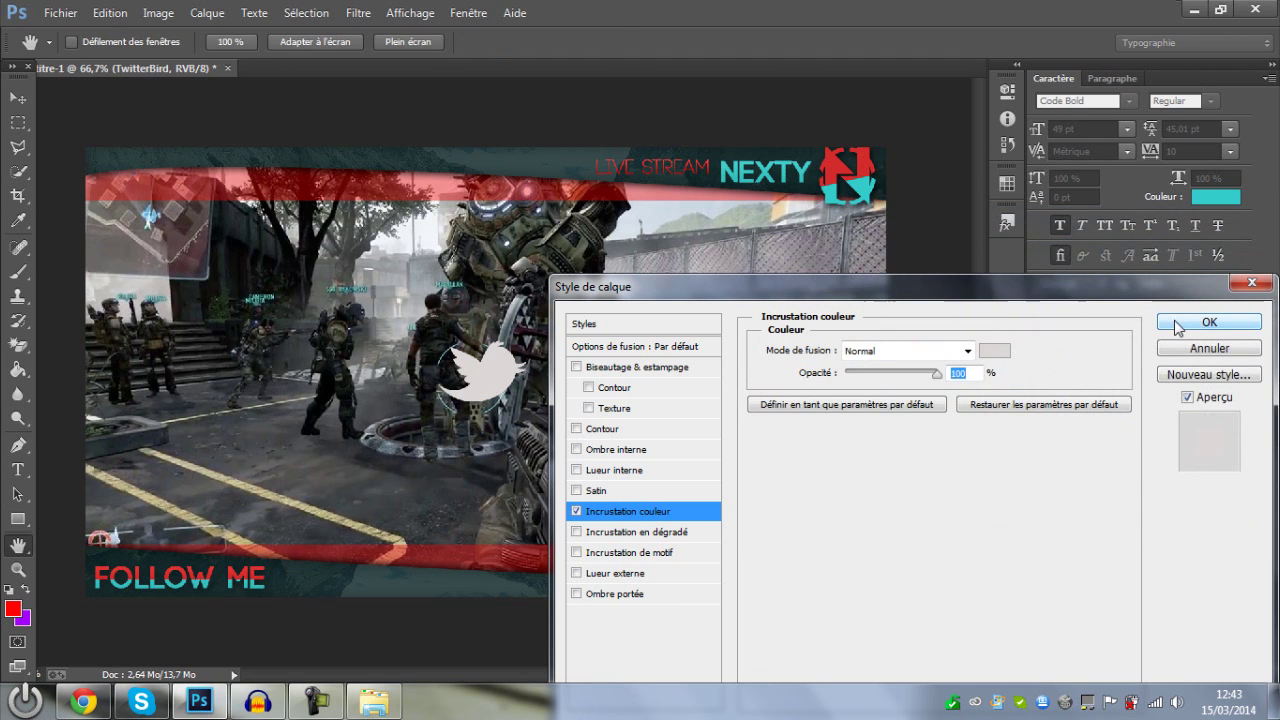
click(1190, 323)
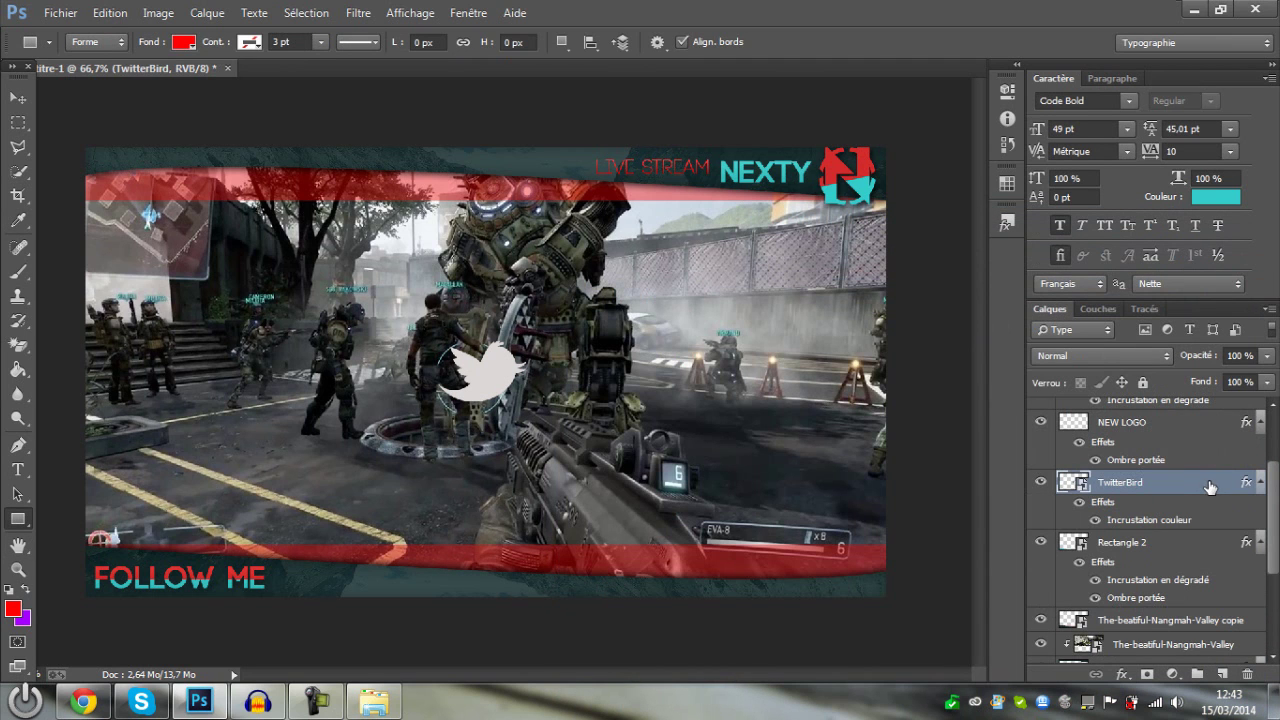
right_click(1210, 487)
click(1020, 182)
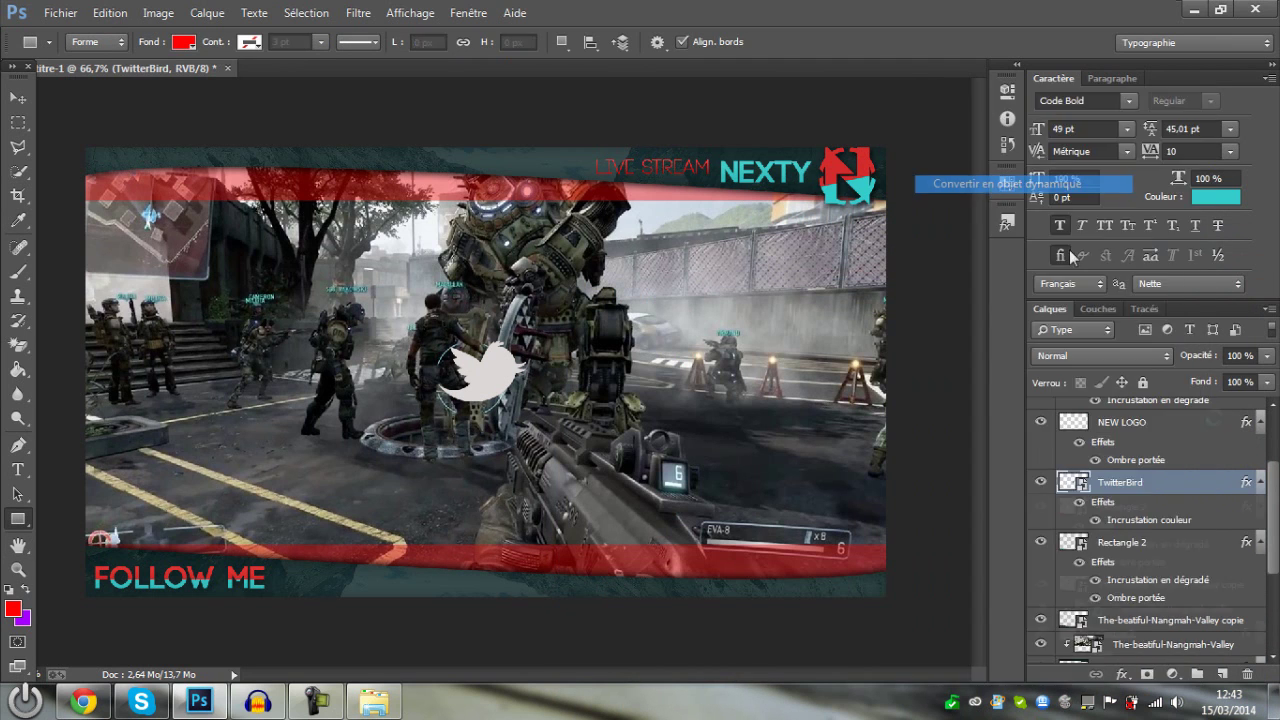
- Add a gradient overlay at 41% opacity and a default drop shadow to the TwitterBird layer
double_click(1197, 490)
click(668, 532)
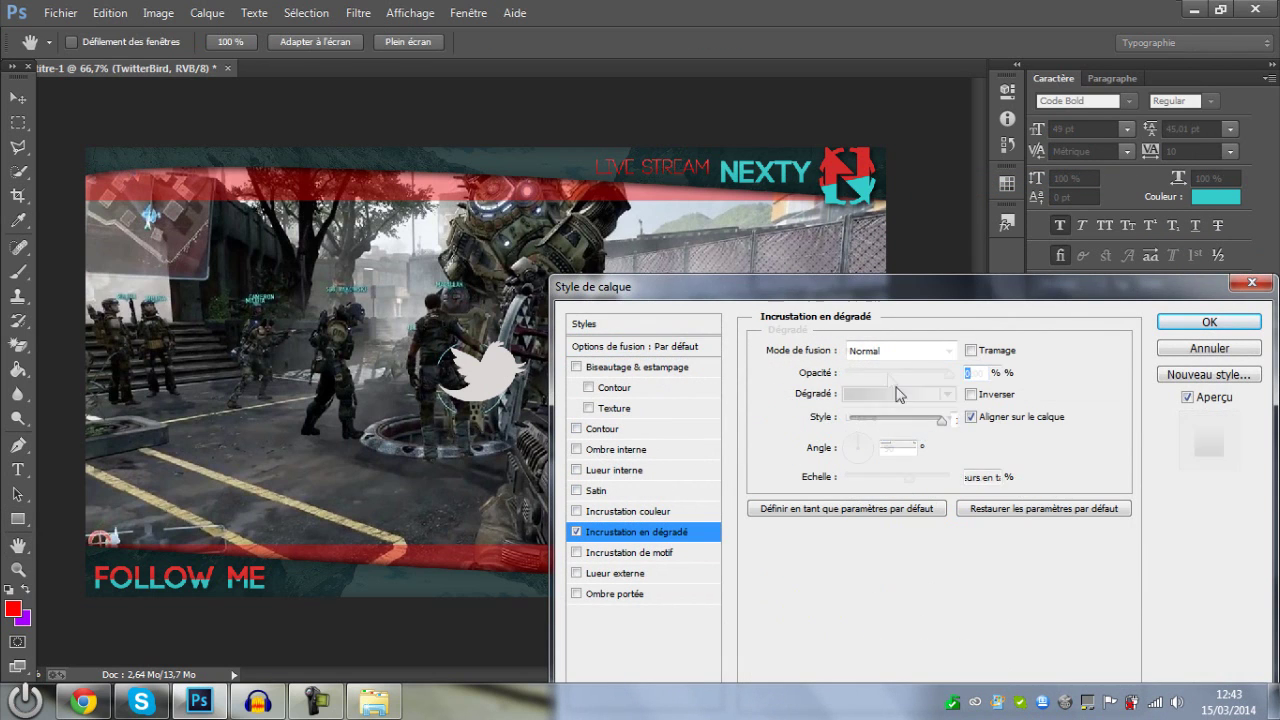
click(868, 373)
drag(876, 376, 889, 375)
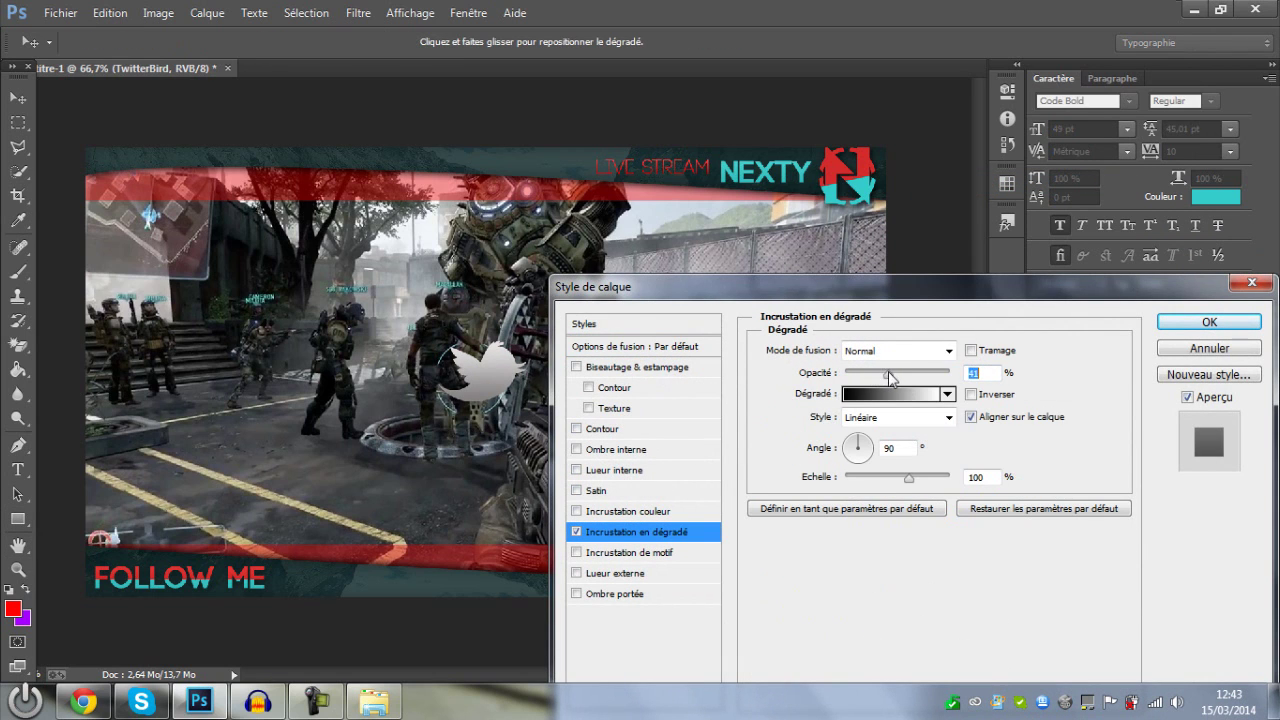
click(606, 597)
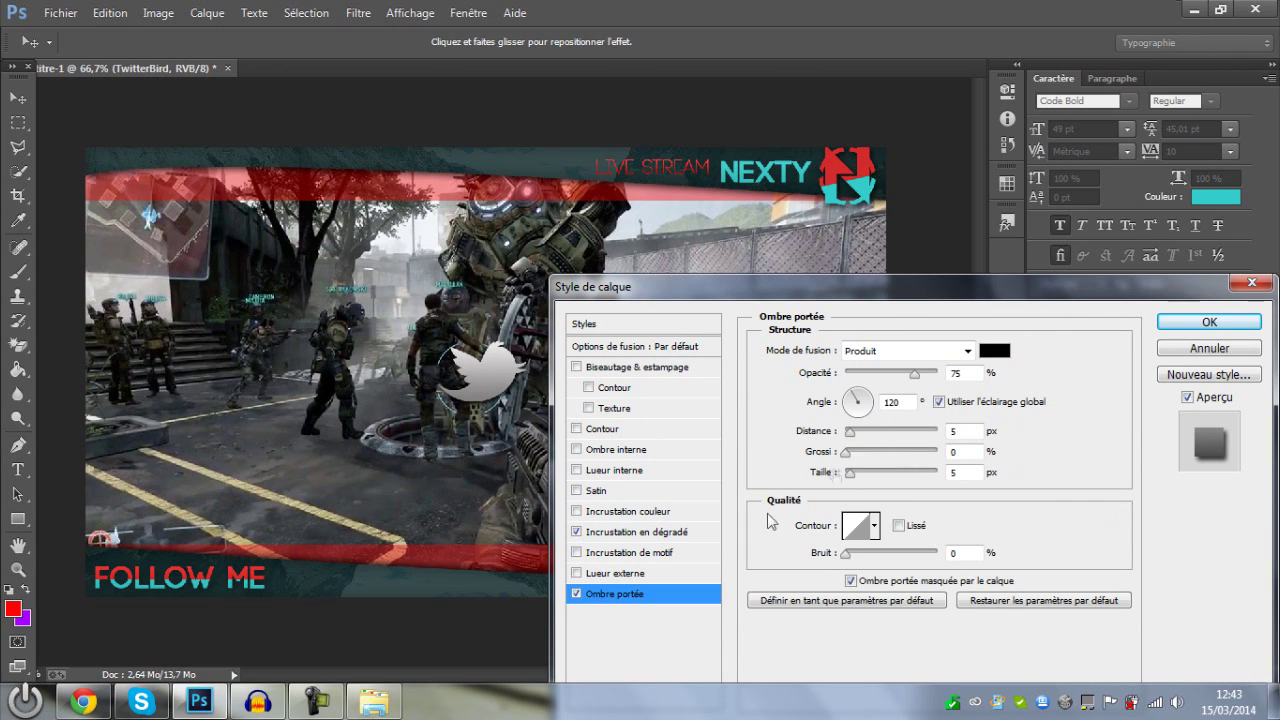
click(1205, 322)
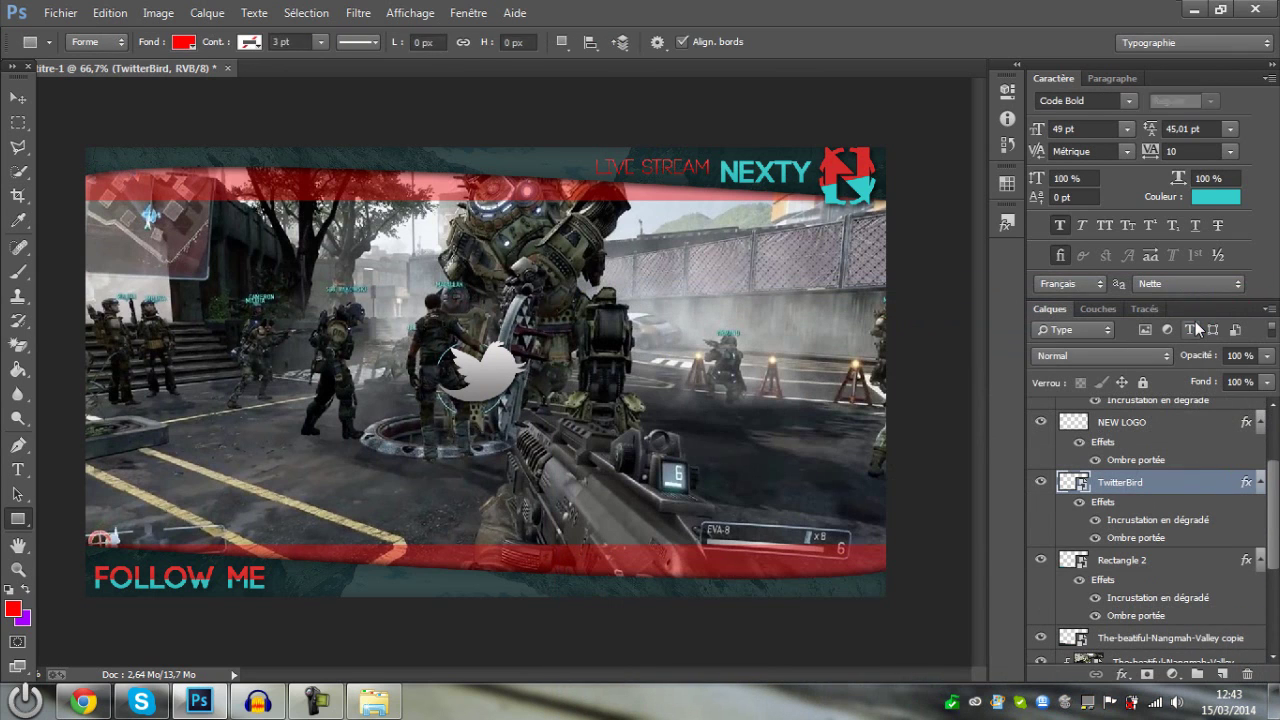
- Scale the Twitter bird down to about 32% and place it on the red strip of the lower banner, right of FOLLOW ME
key(ctrl+t)
drag(527, 340, 456, 390)
drag(488, 432, 498, 431)
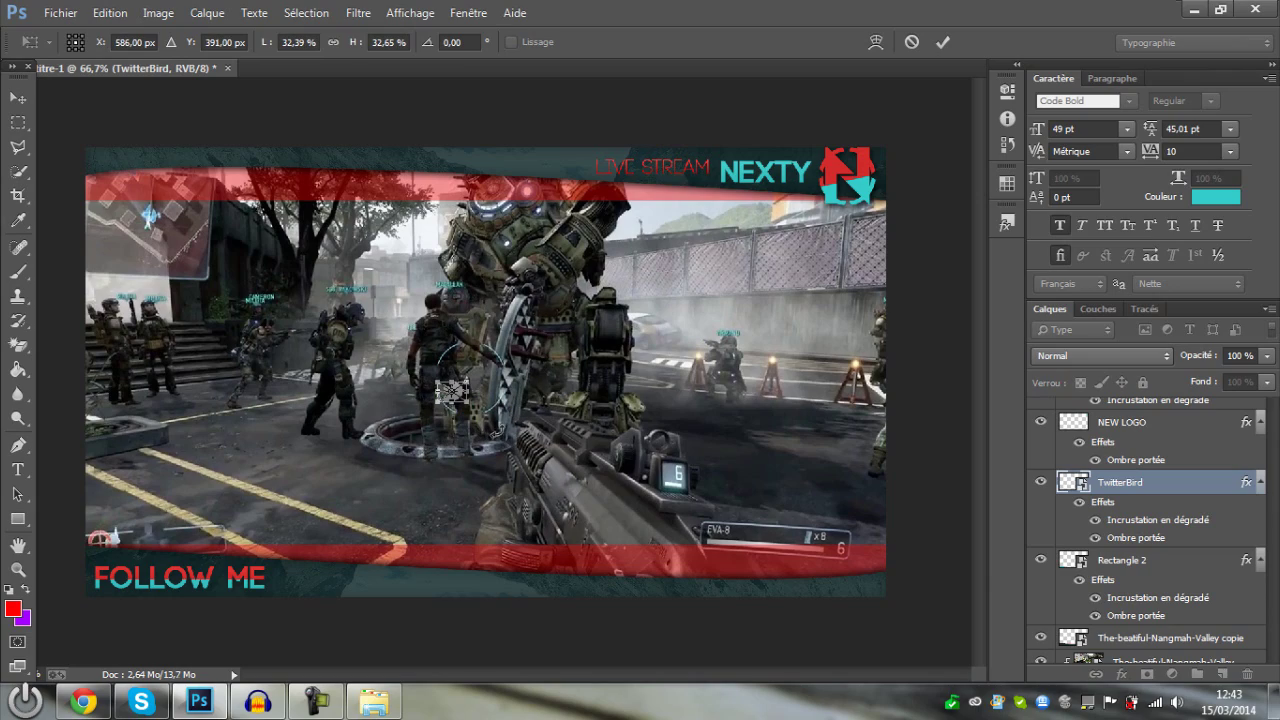
key(ctrl+plus)
key(ctrl+plus)
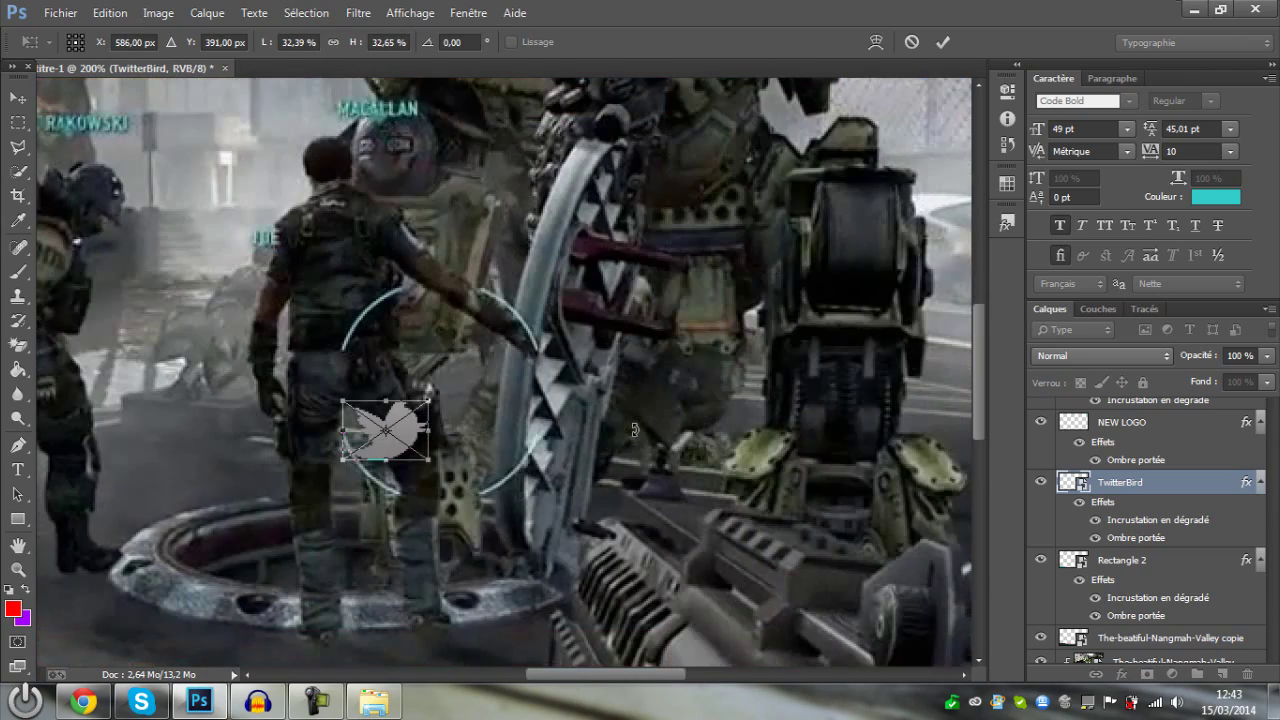
scroll(519, 207, down, 4)
scroll(519, 207, up, 3)
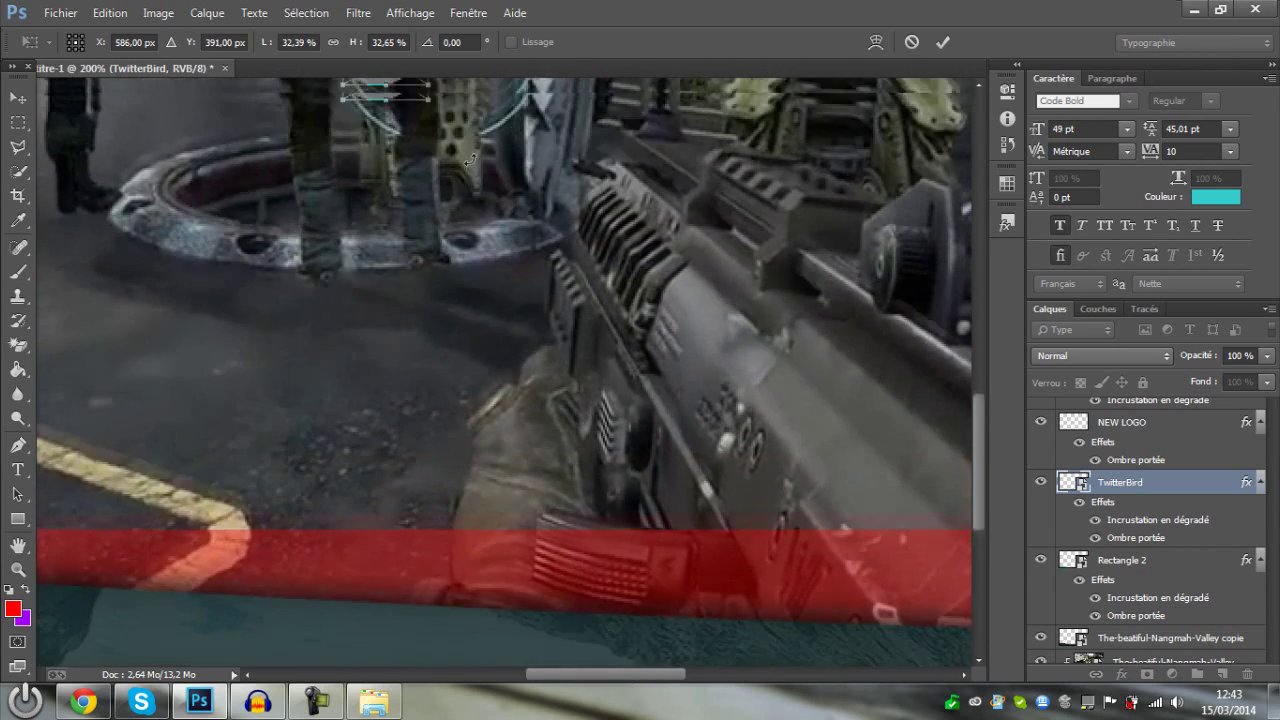
drag(405, 178, 319, 630)
key(Return)
key(ctrl+minus)
key(ctrl+minus)
key(ctrl+minus)
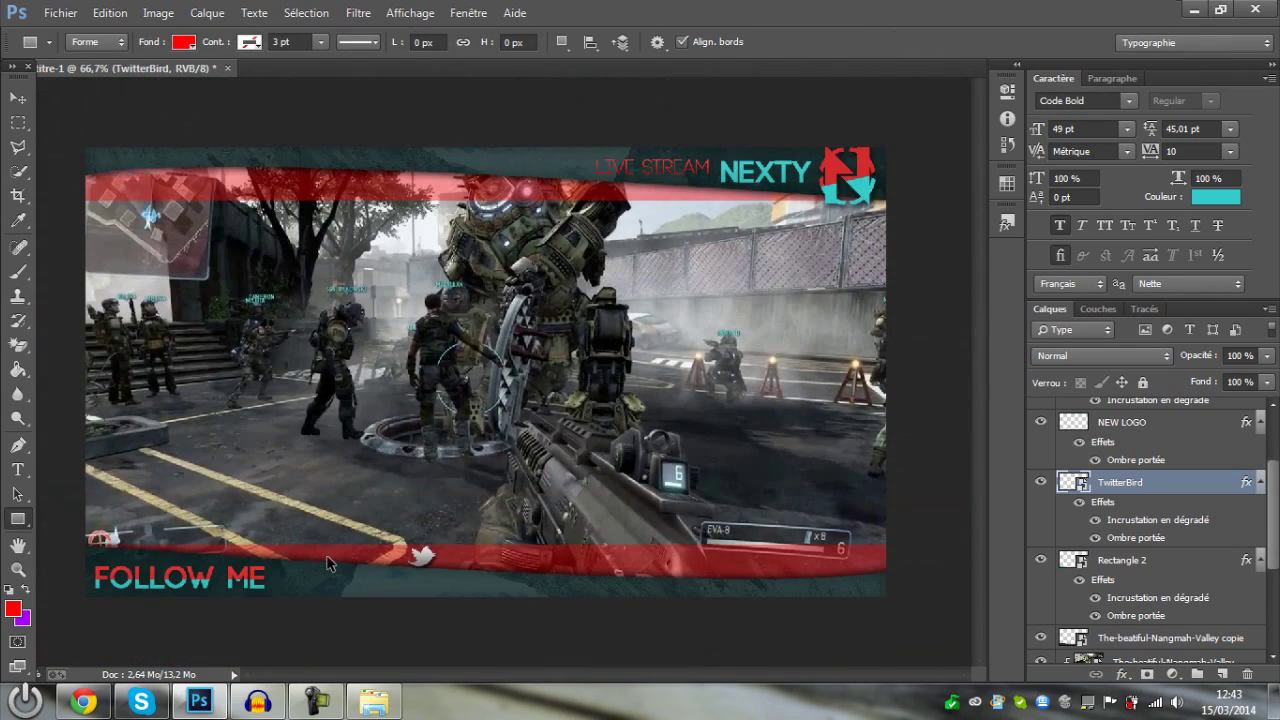
key(ctrl+plus)
key(ctrl+minus)
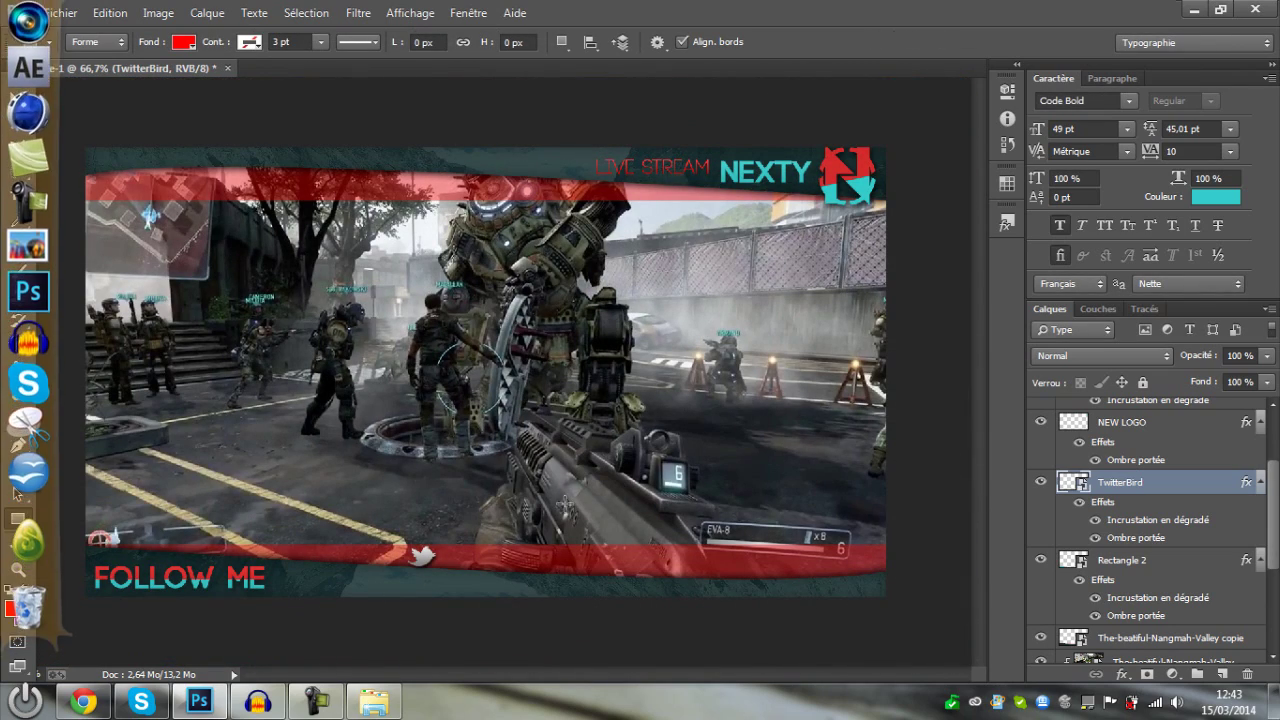
- Move the Twitter bird farther right along the lower banner, to just past its middle
click(18, 97)
drag(494, 570, 561, 553)
key(ctrl+t)
key(Return)
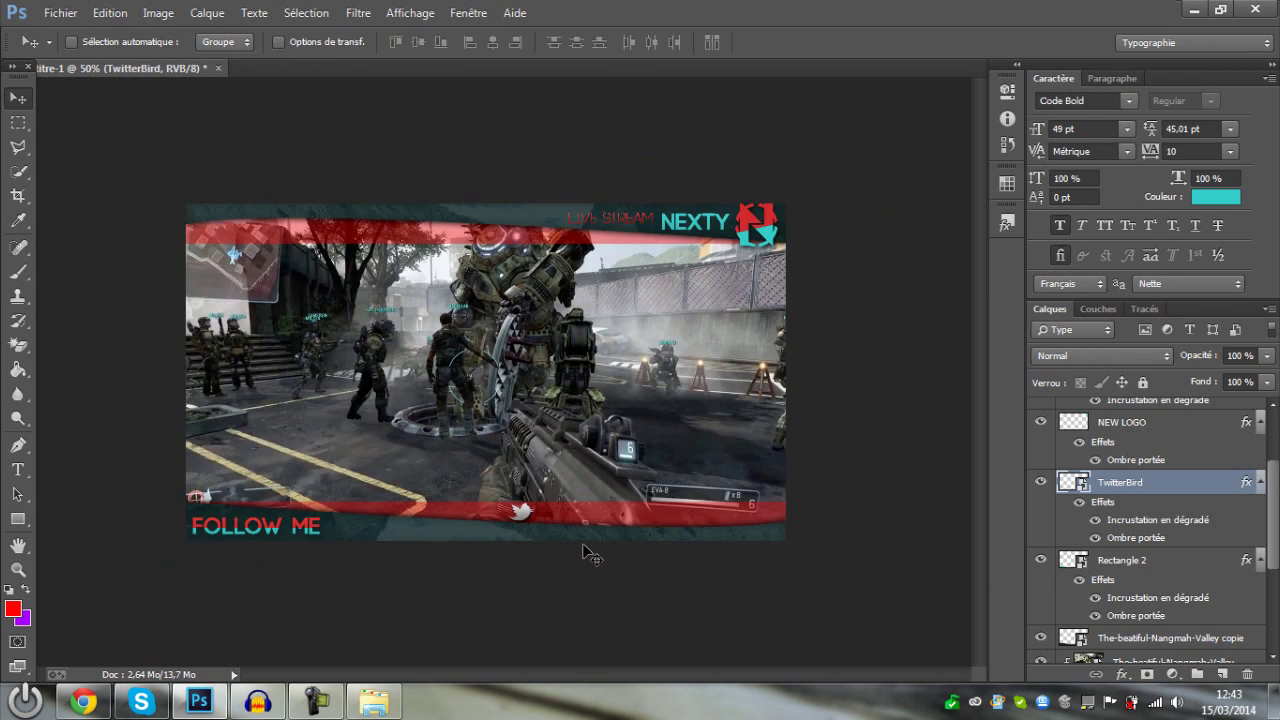
click(18, 469)
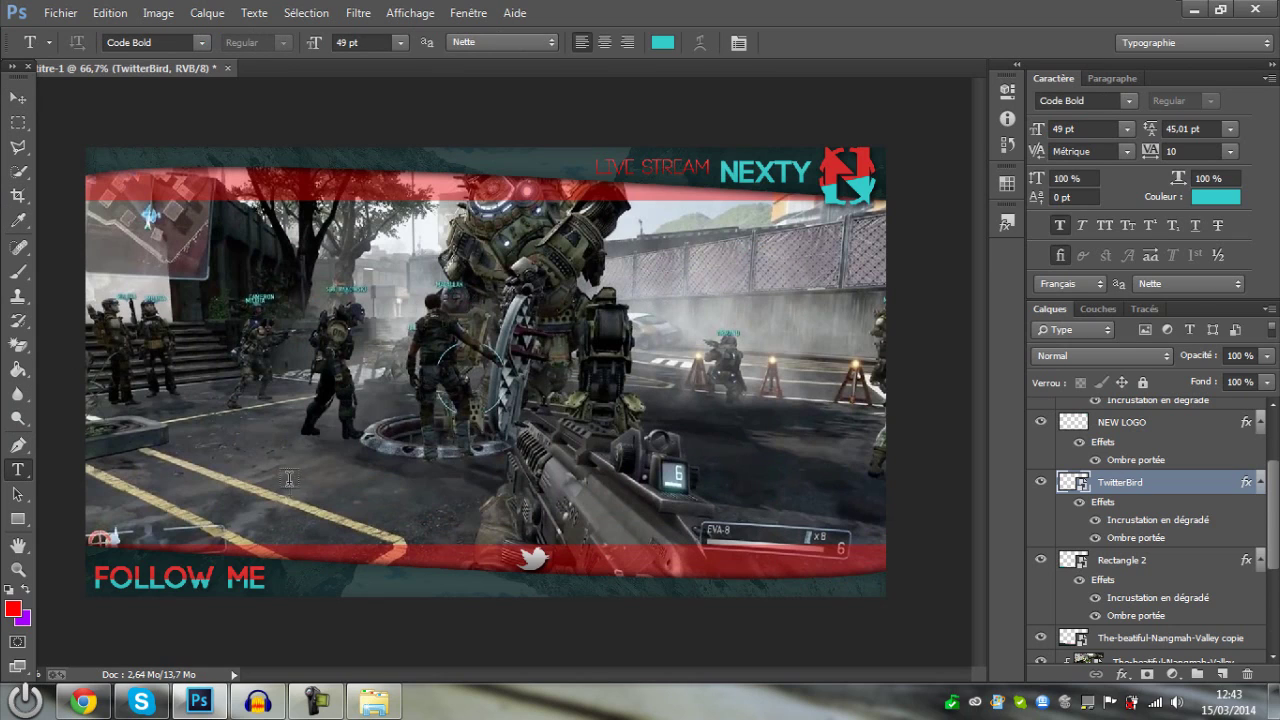
click(510, 552)
drag(677, 600, 729, 615)
text(@)
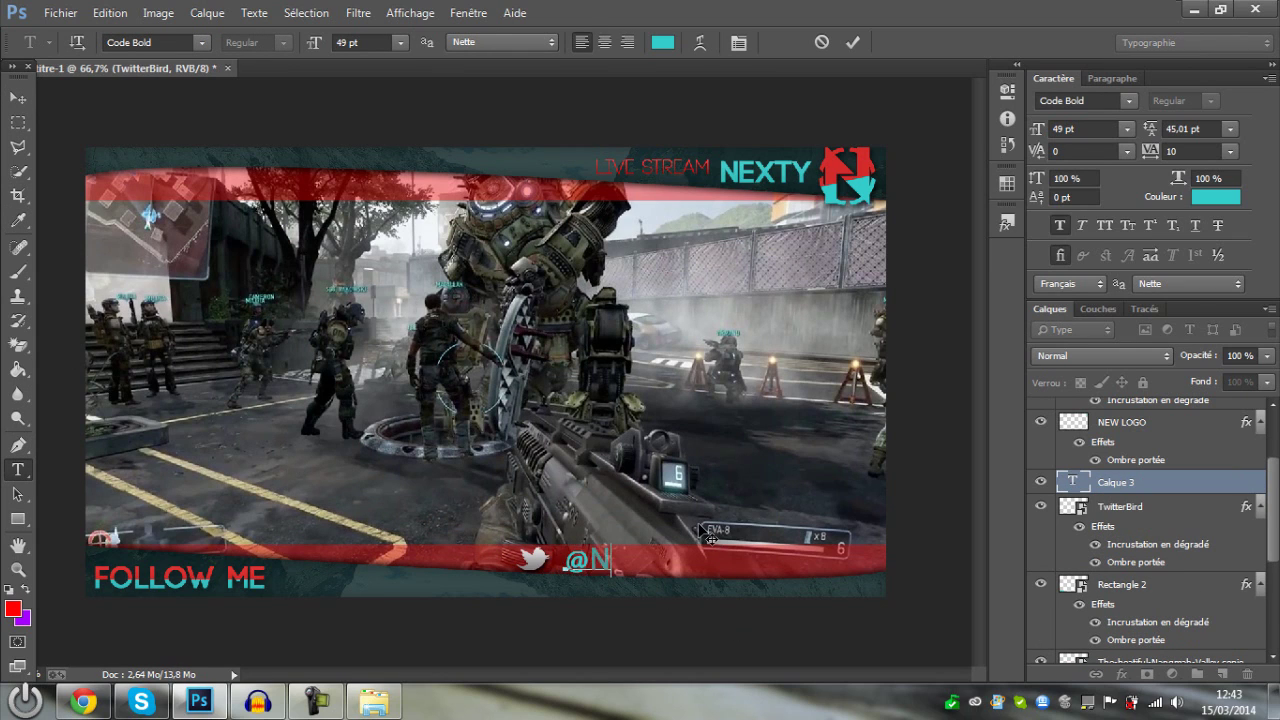
text(NextyFX)
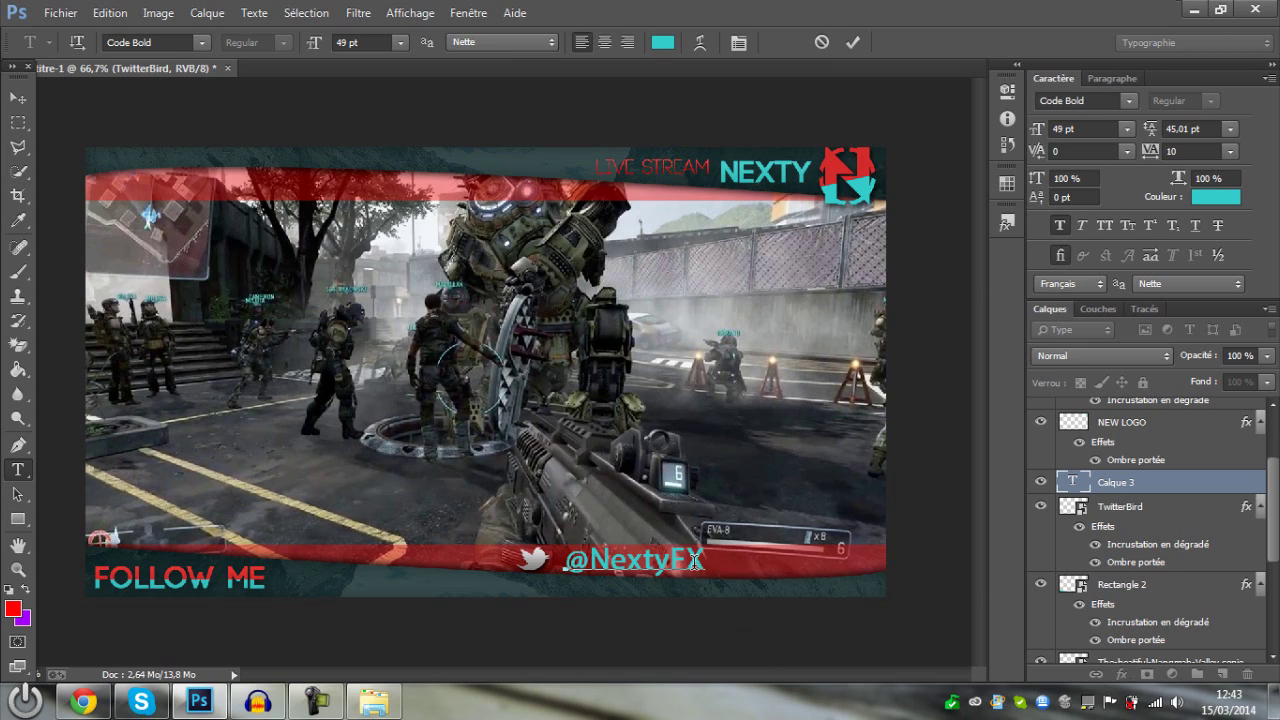
drag(704, 561, 565, 560)
click(203, 43)
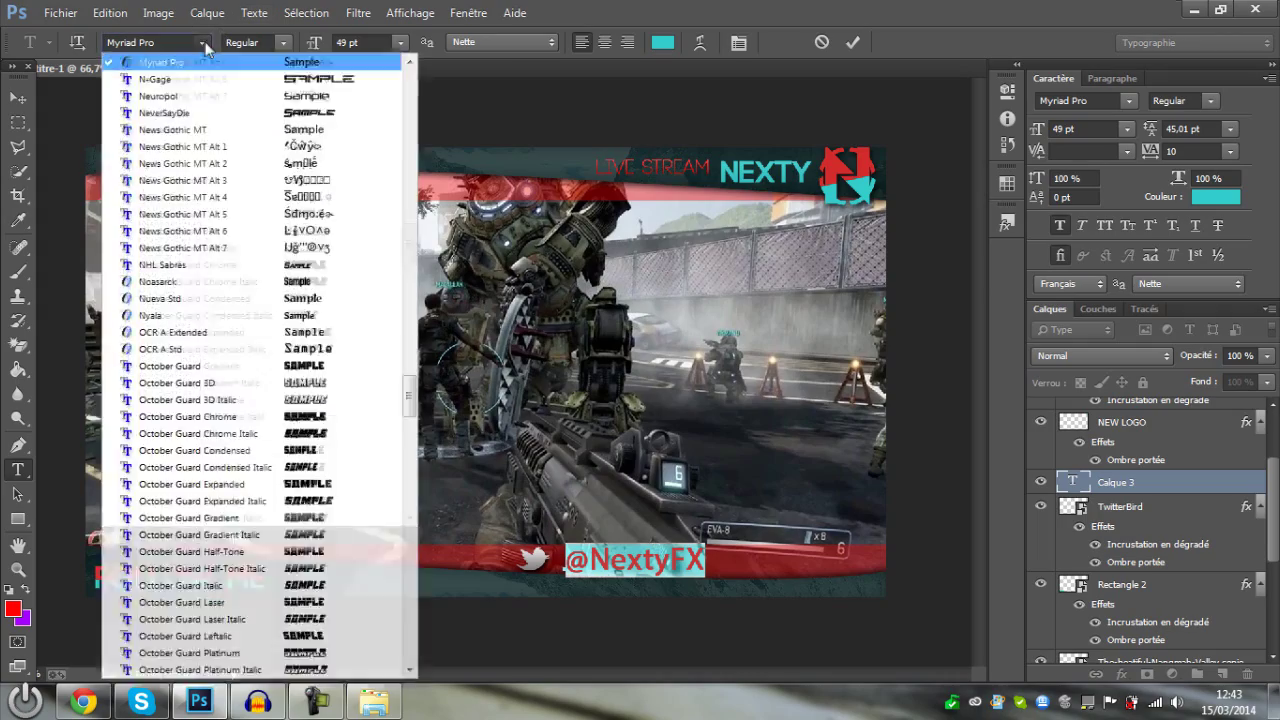
scroll(387, 458, down, 5)
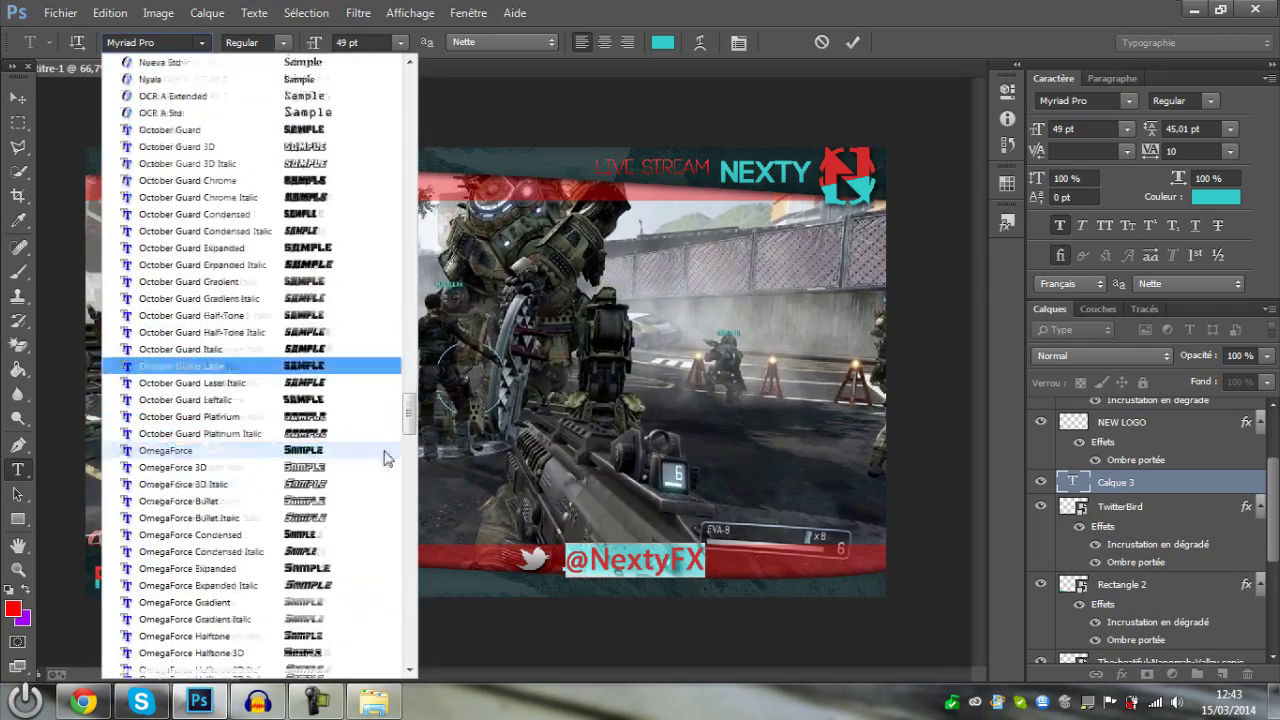
scroll(387, 450, down, 15)
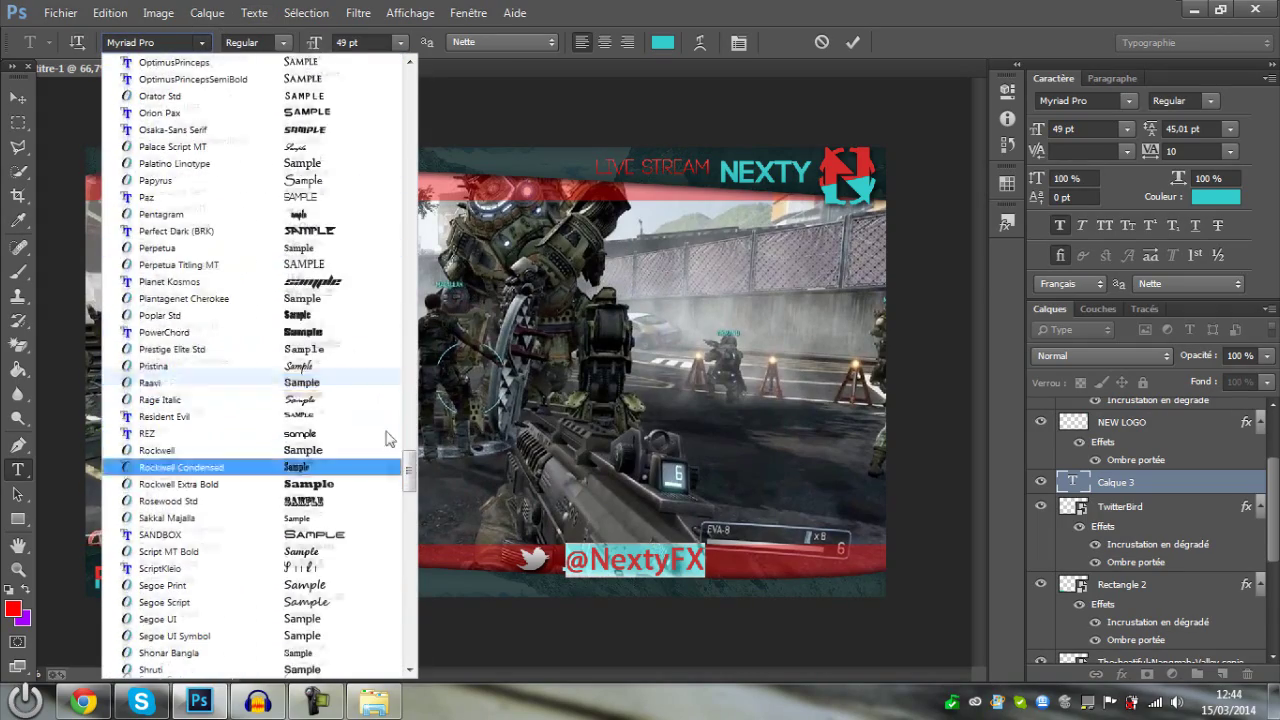
click(340, 182)
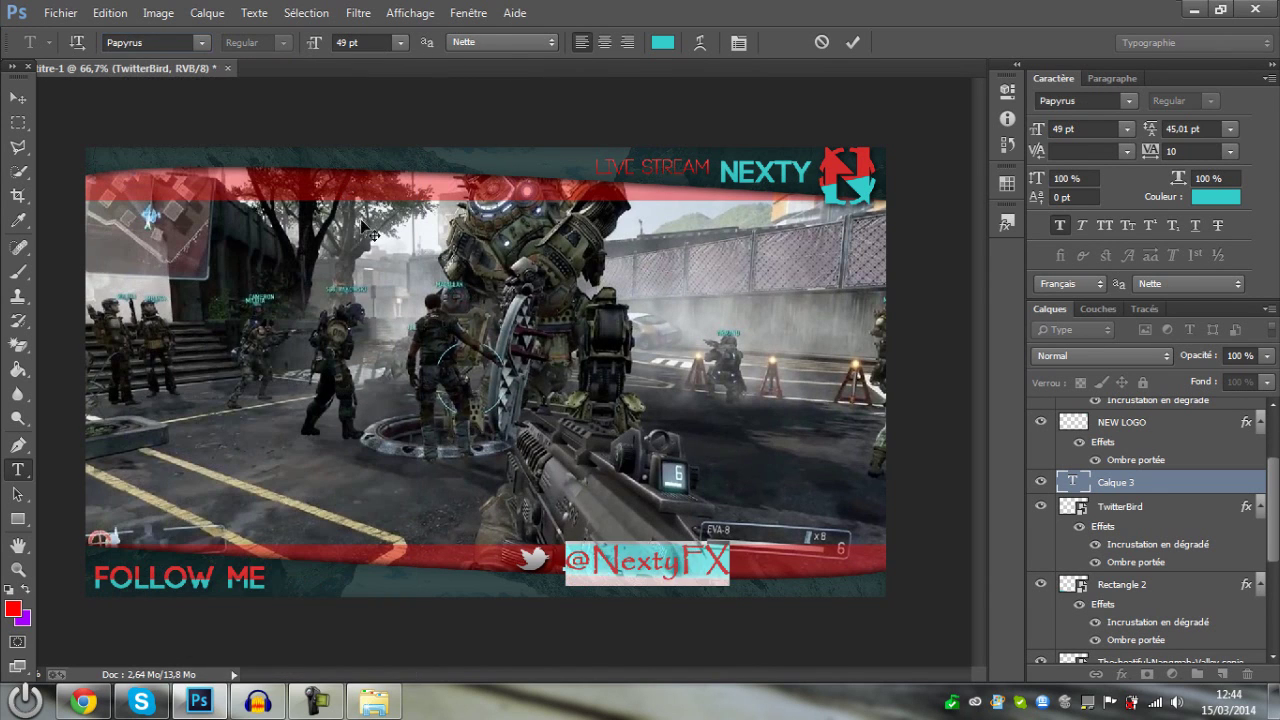
click(681, 568)
drag(731, 562, 475, 558)
drag(314, 43, 300, 45)
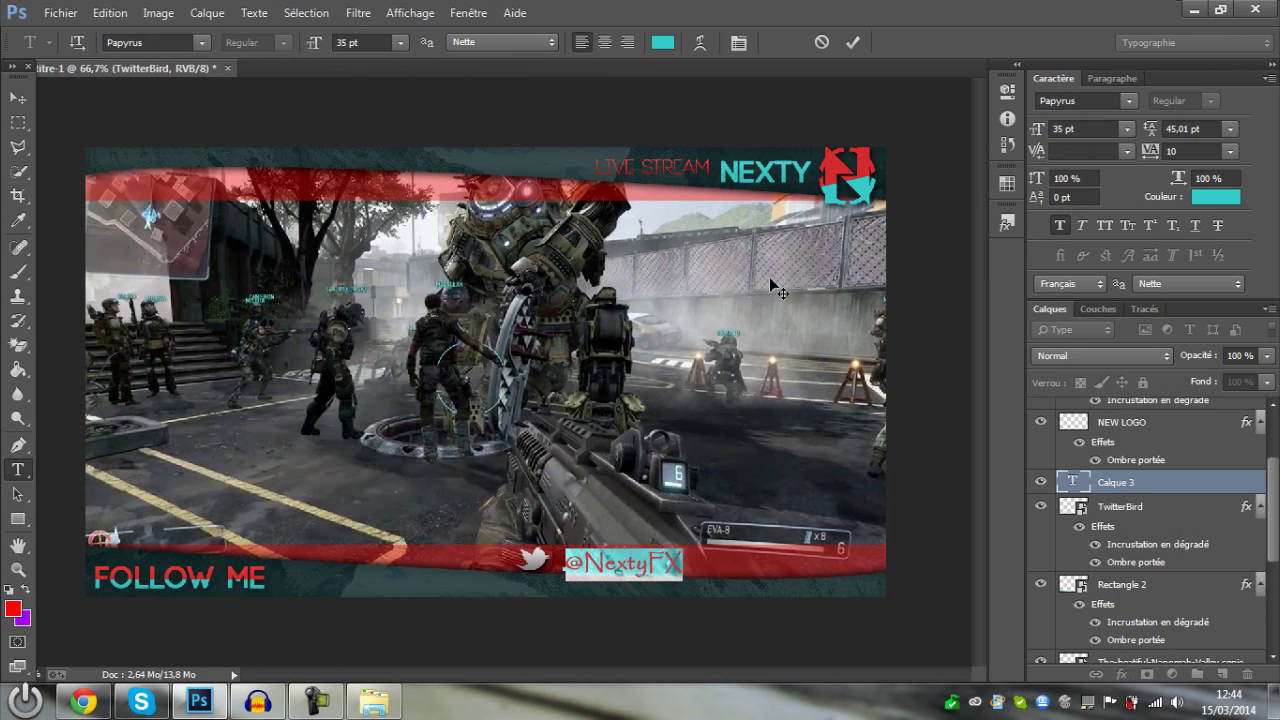
click(662, 42)
click(757, 277)
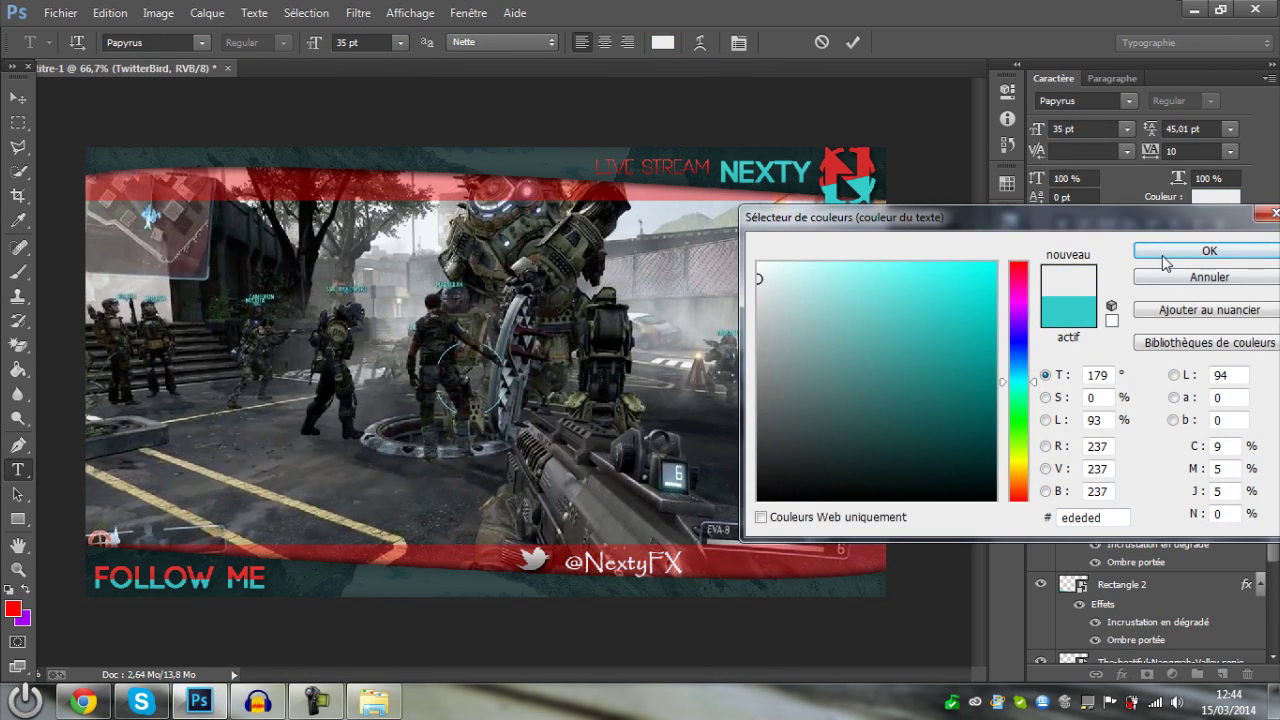
key(Return)
click(618, 566)
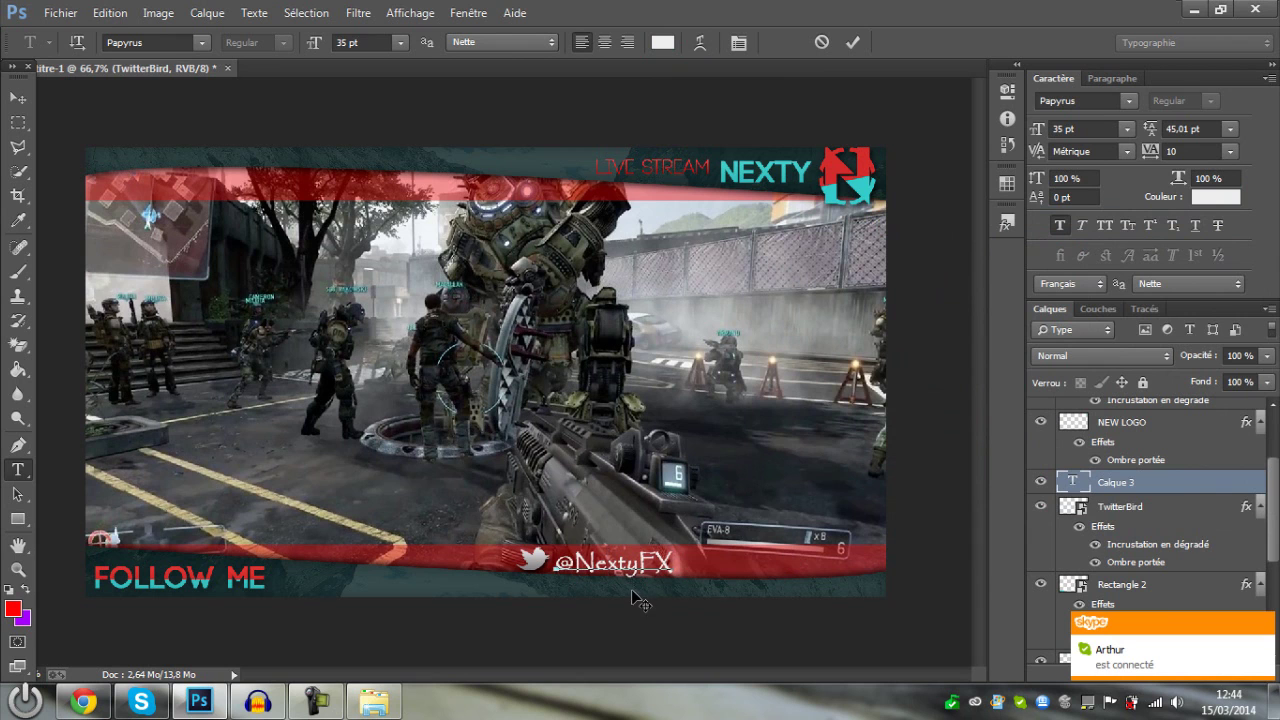
click(1183, 481)
double_click(1228, 485)
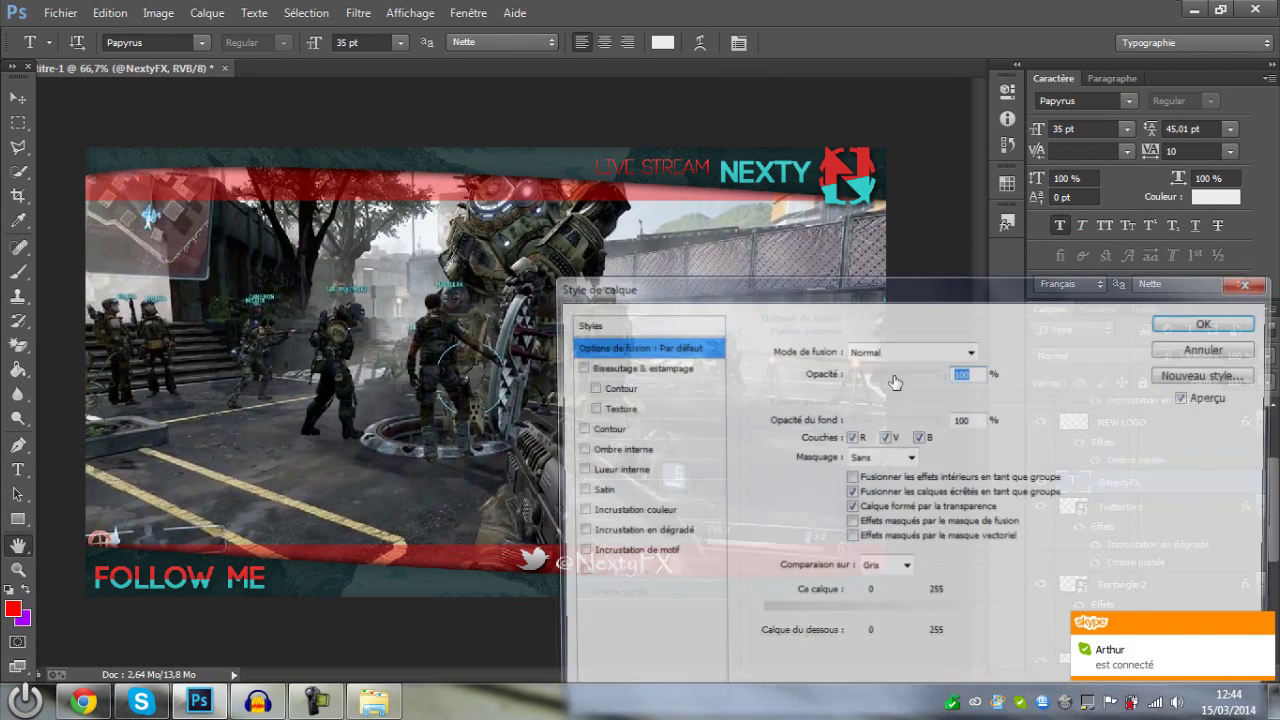
click(694, 533)
drag(833, 290, 728, 241)
click(1120, 251)
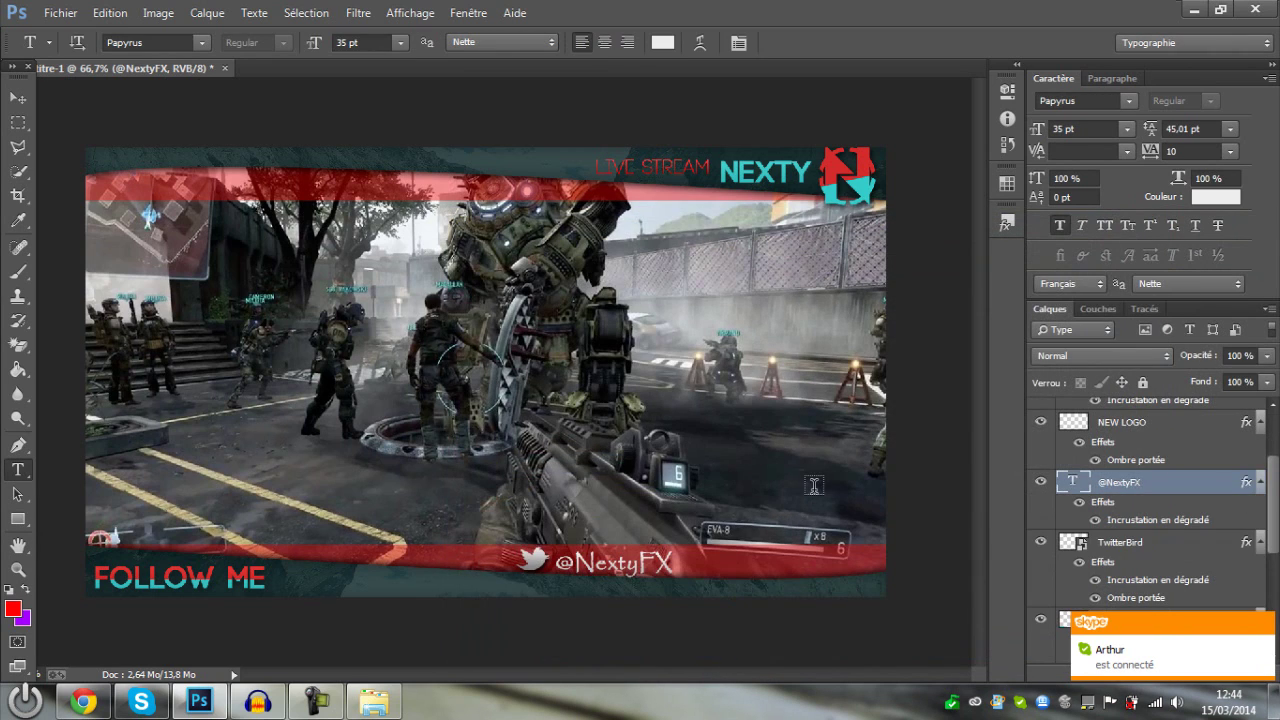
key(ctrl+minus)
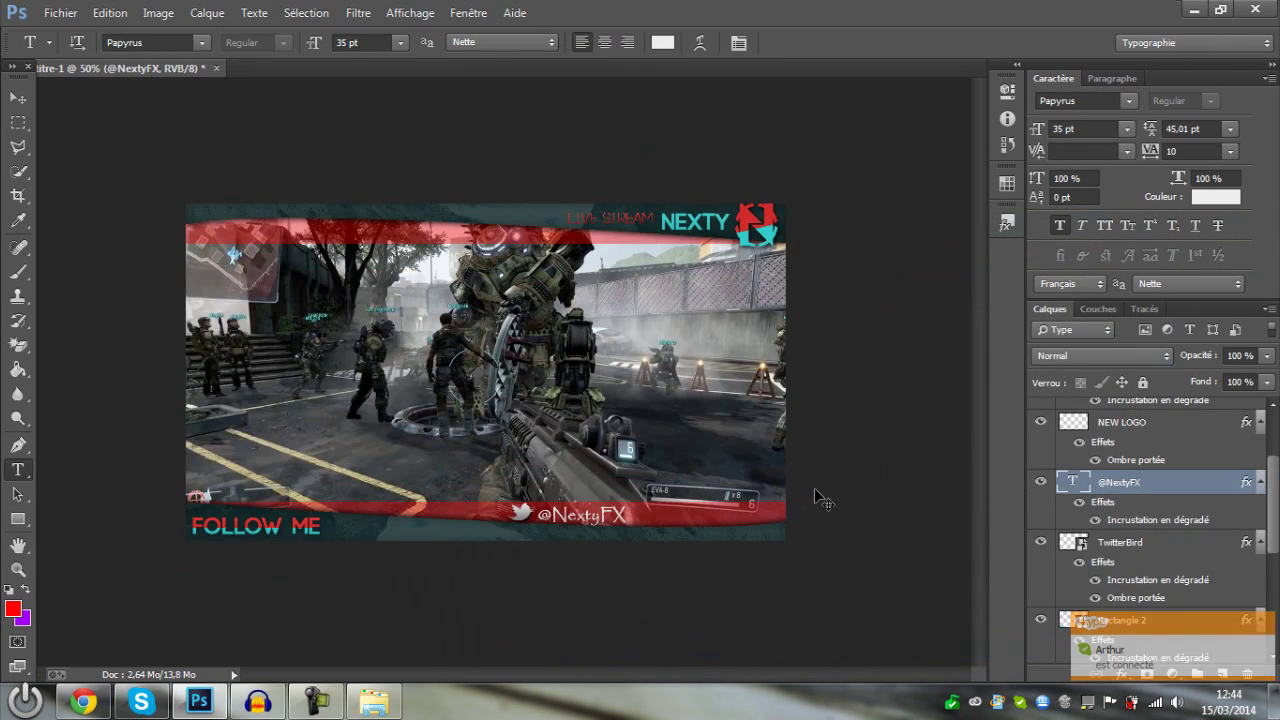
key(ctrl+minus)
key(ctrl+plus)
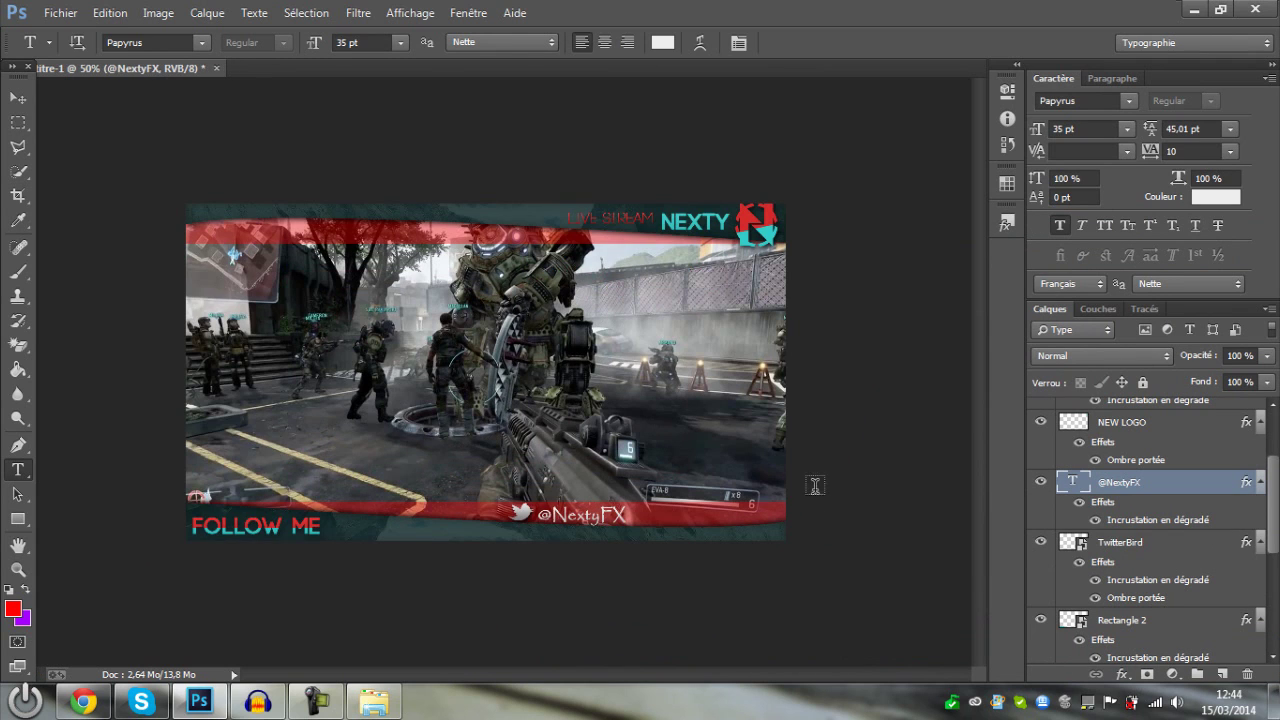
ctrl+click(1190, 543)
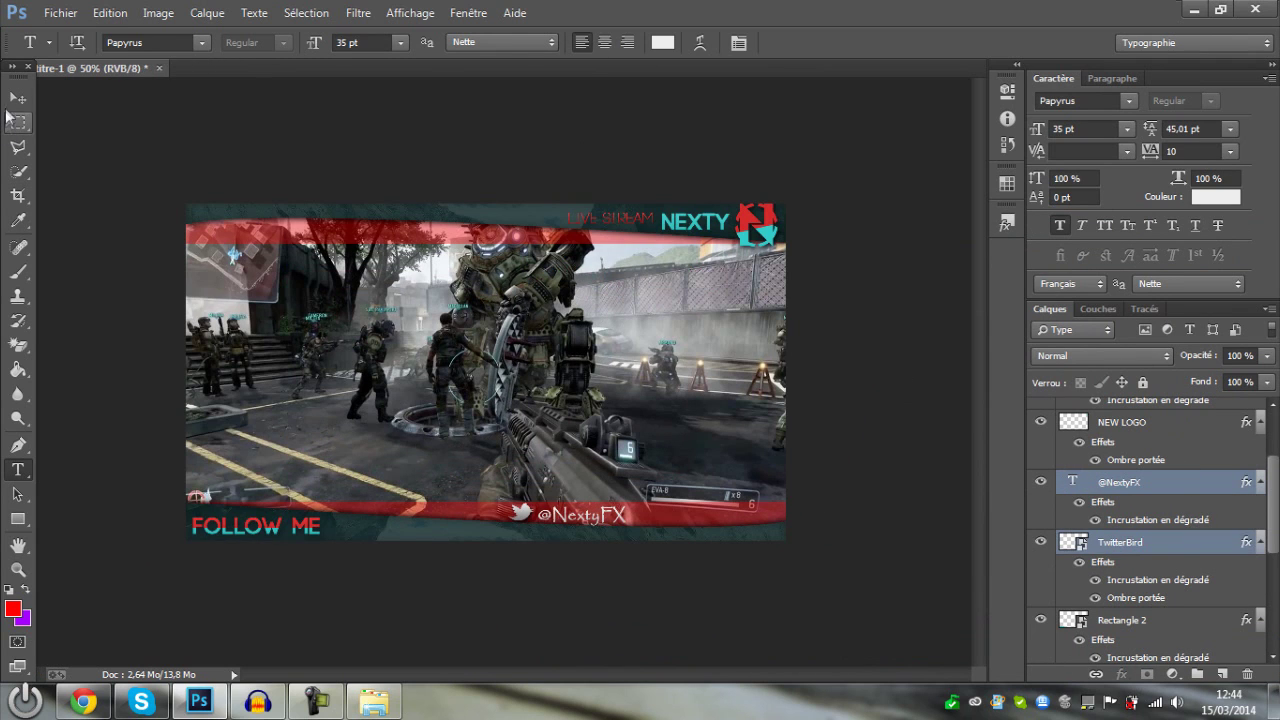
click(18, 97)
drag(645, 518, 628, 516)
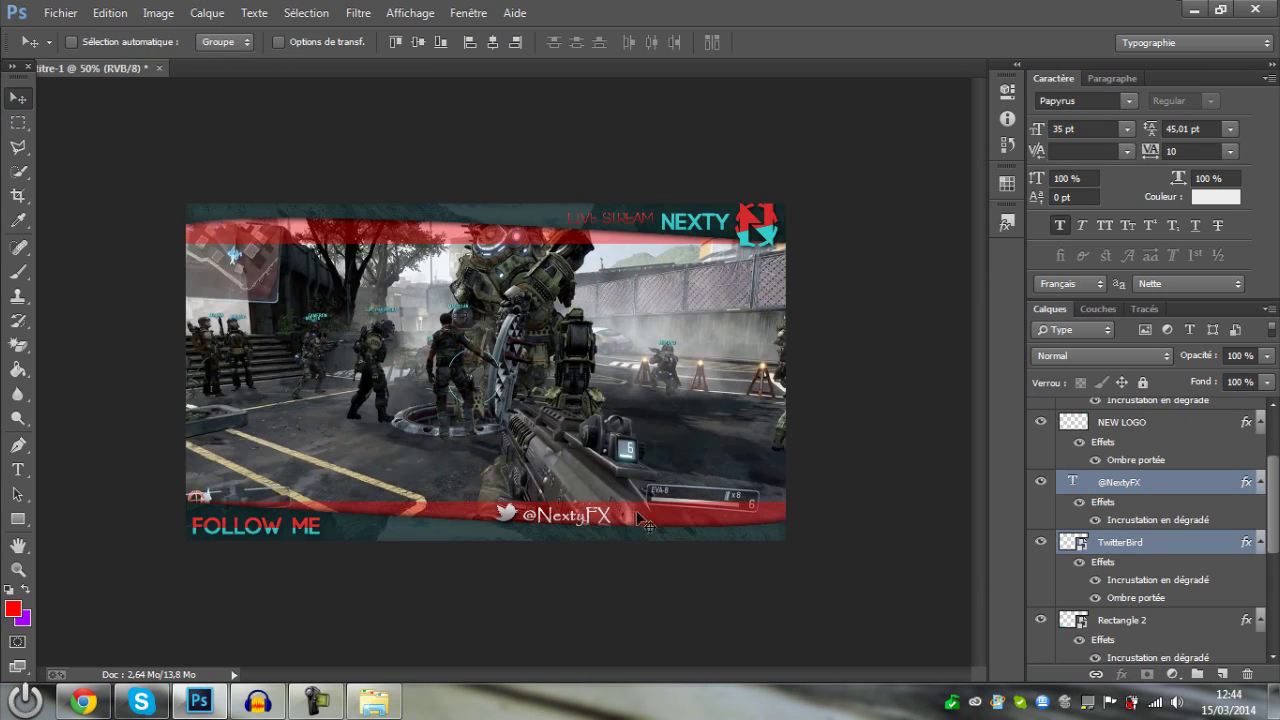
key(ctrl+t)
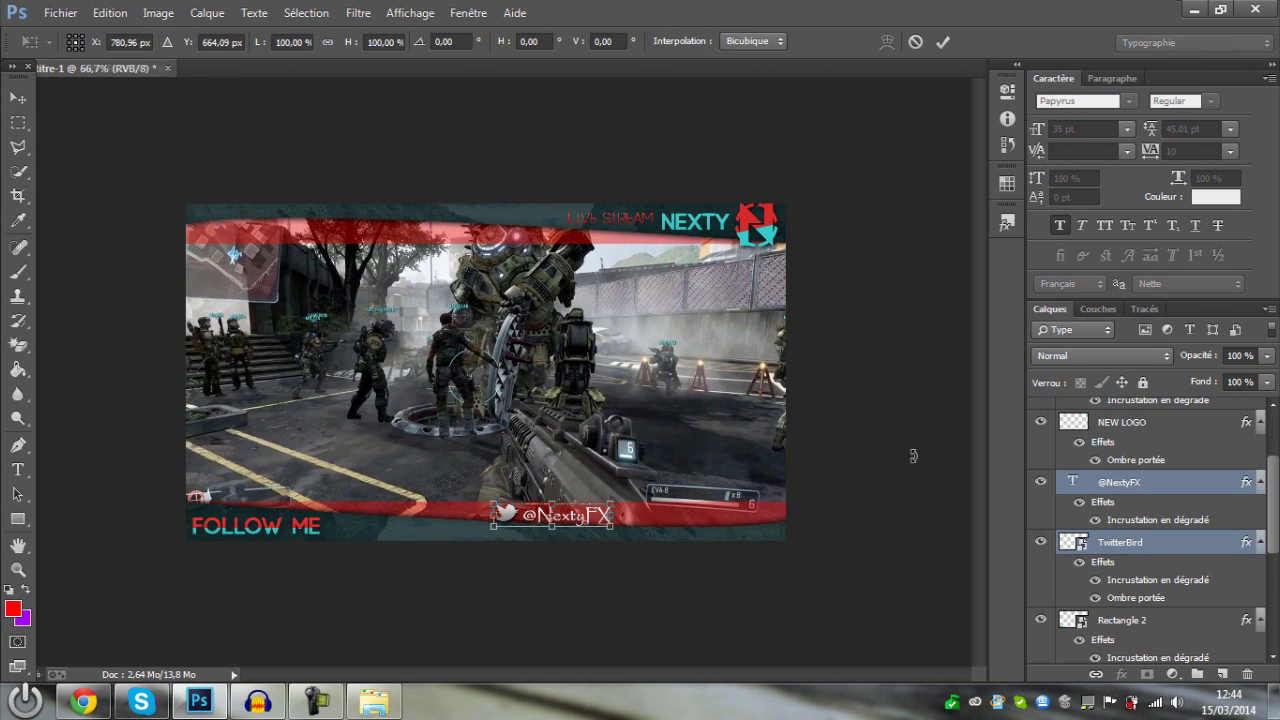
key(ctrl+plus)
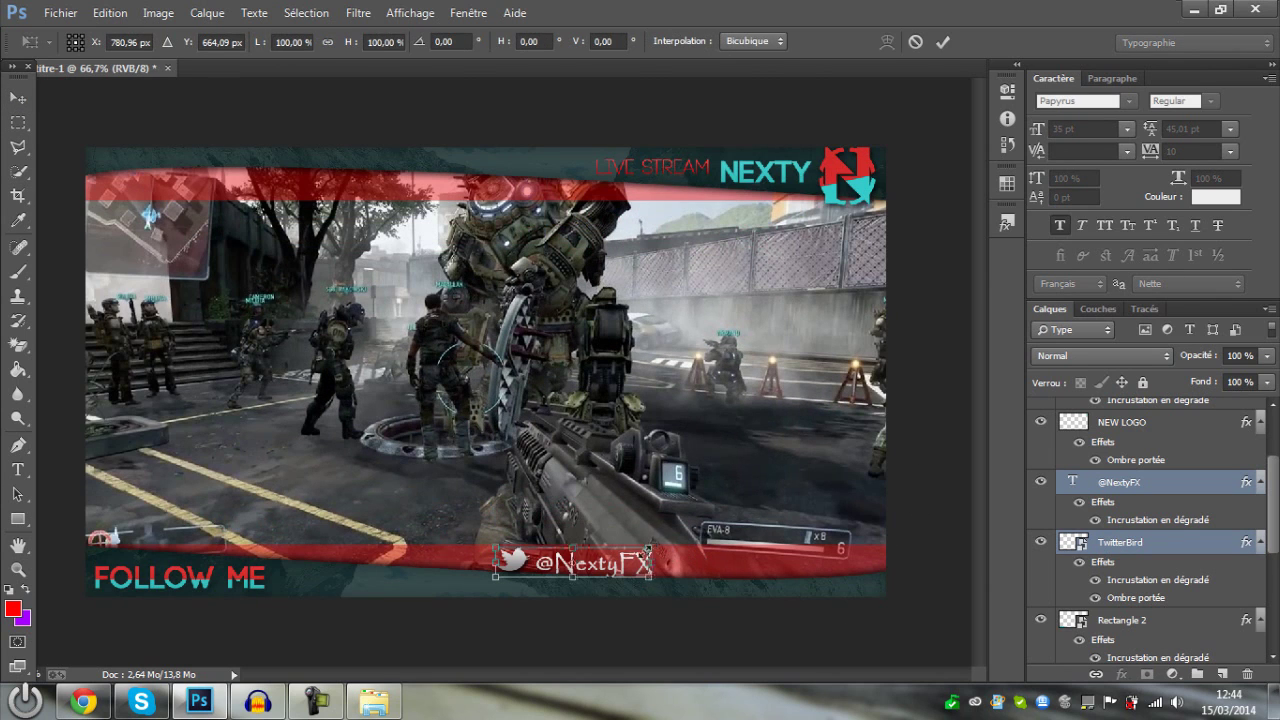
drag(652, 556, 642, 553)
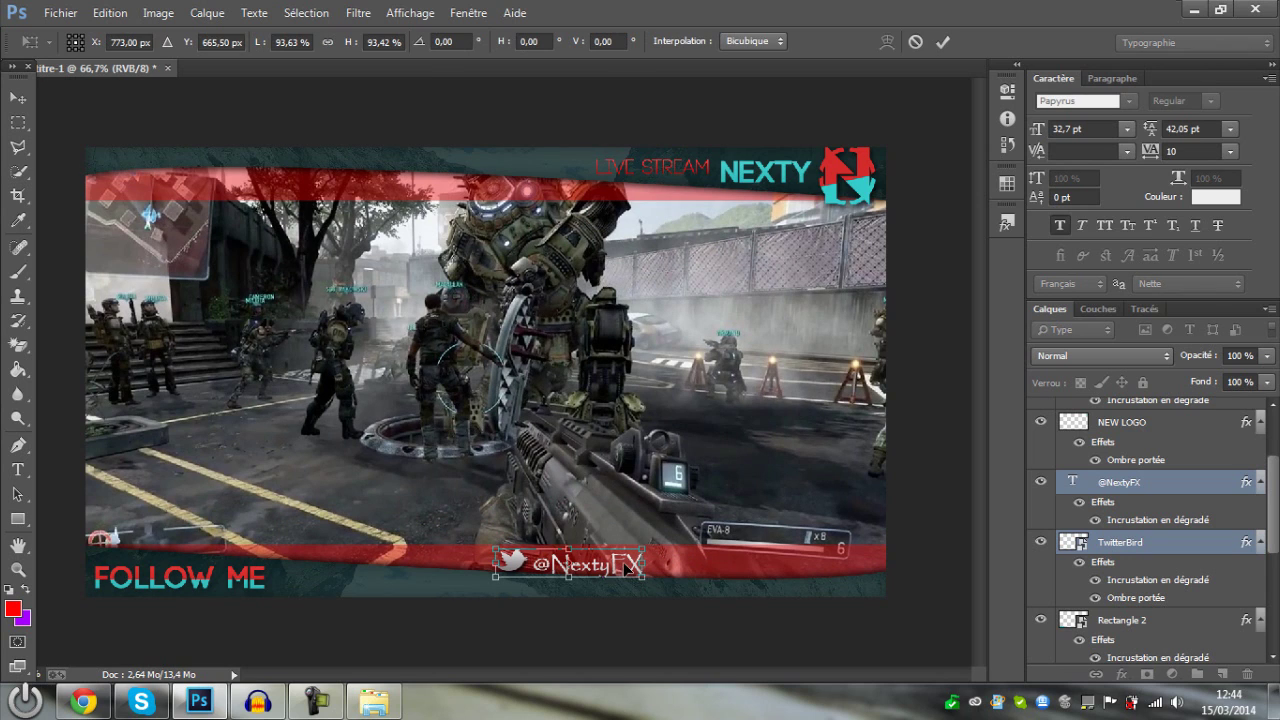
key(Return)
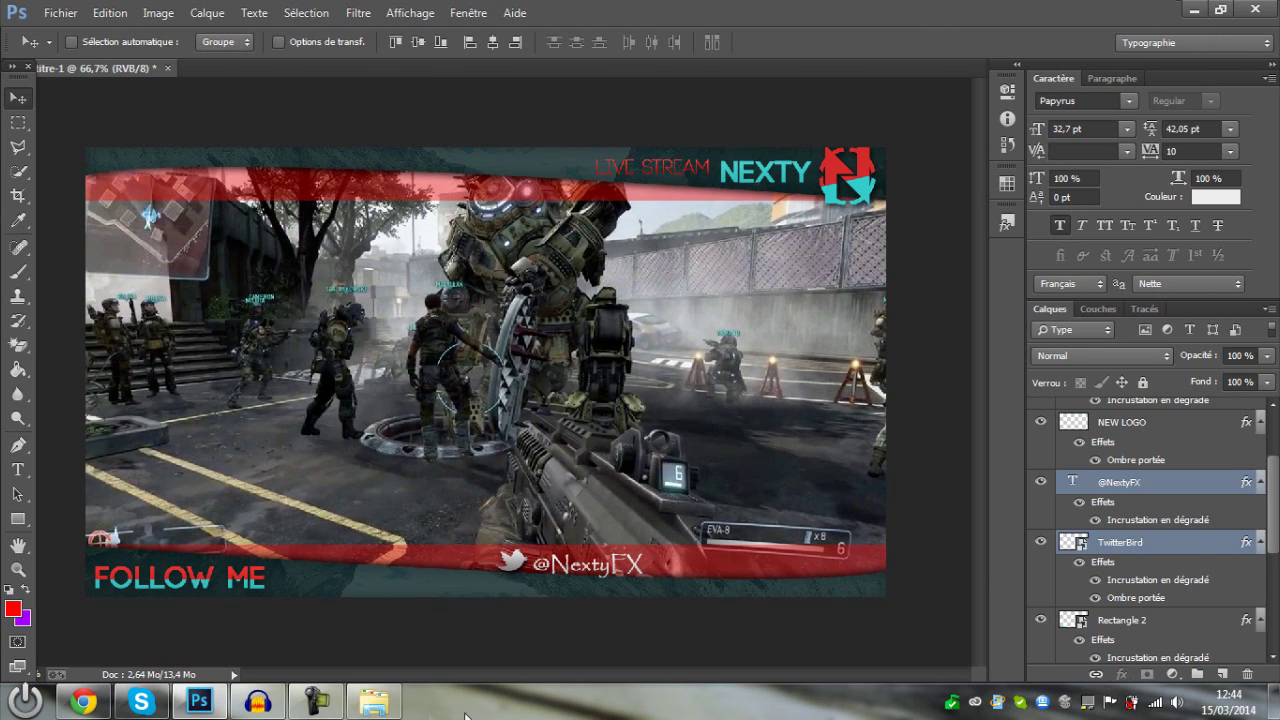
click(373, 702)
drag(630, 316, 485, 372)
drag(558, 305, 457, 400)
drag(568, 470, 658, 556)
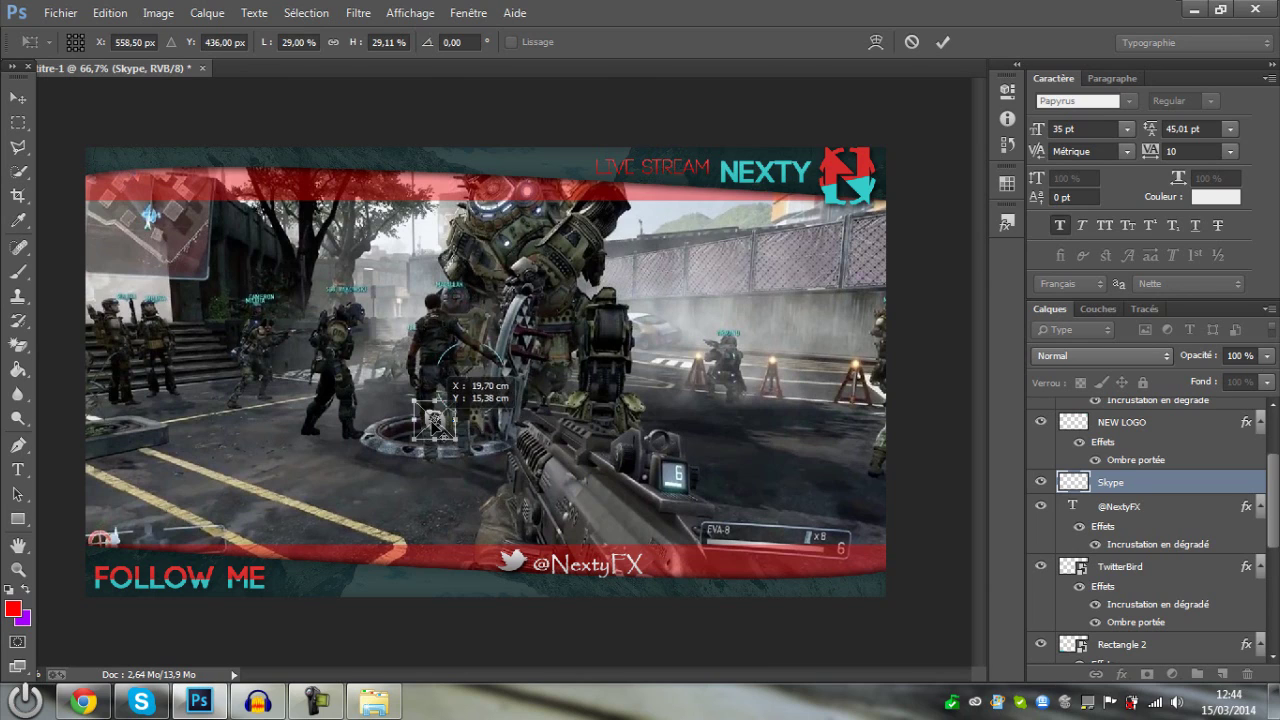
drag(445, 420, 697, 562)
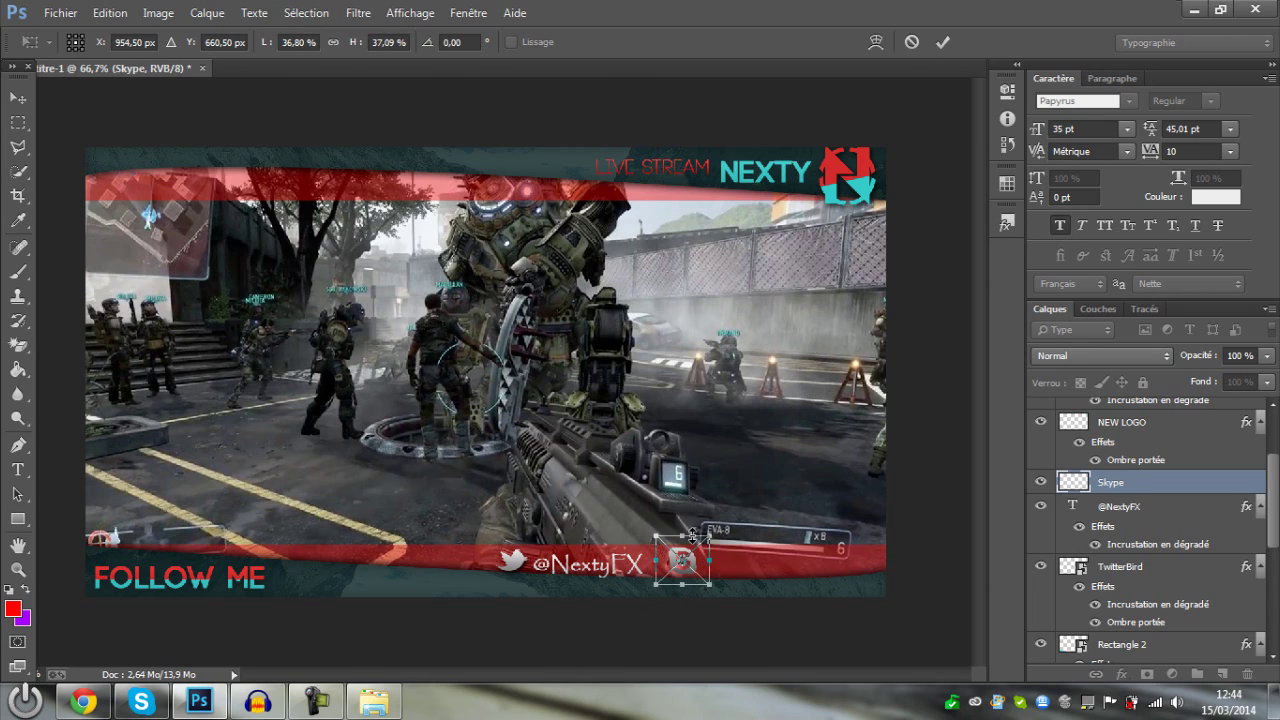
key(Return)
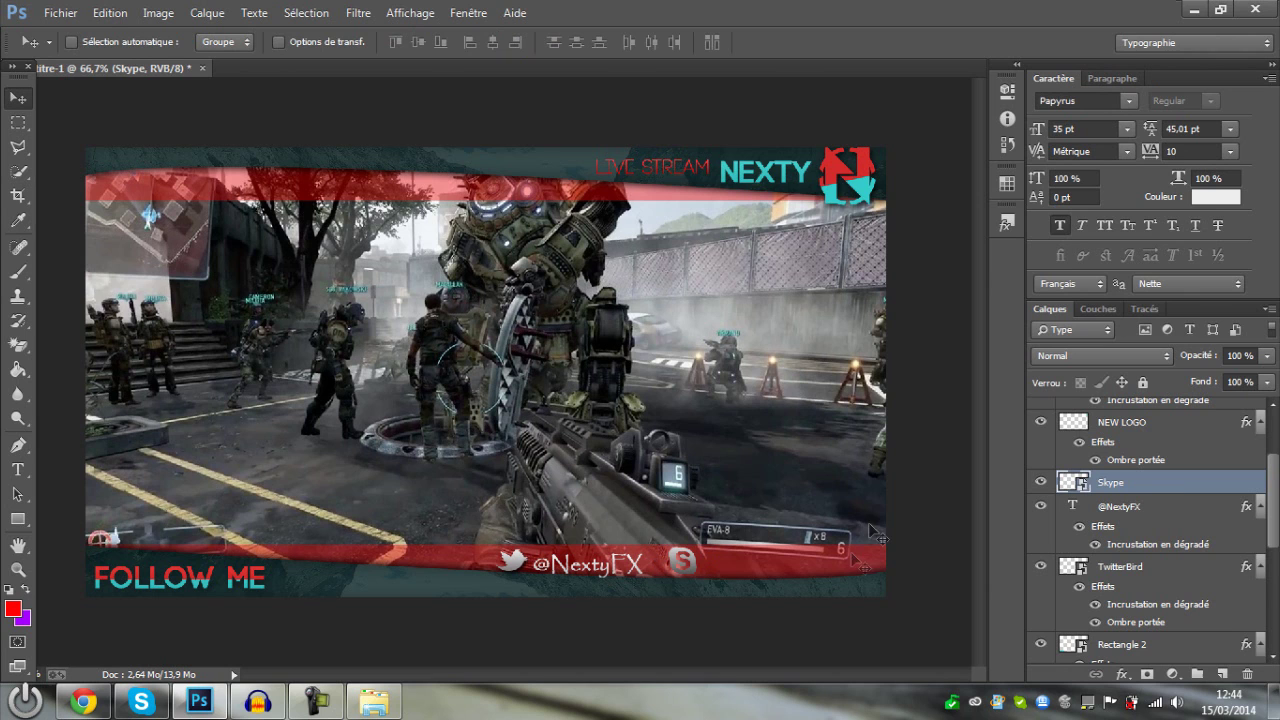
- Try a light grey d4d4d4 colour overlay on the Skype icon
double_click(1180, 482)
click(520, 444)
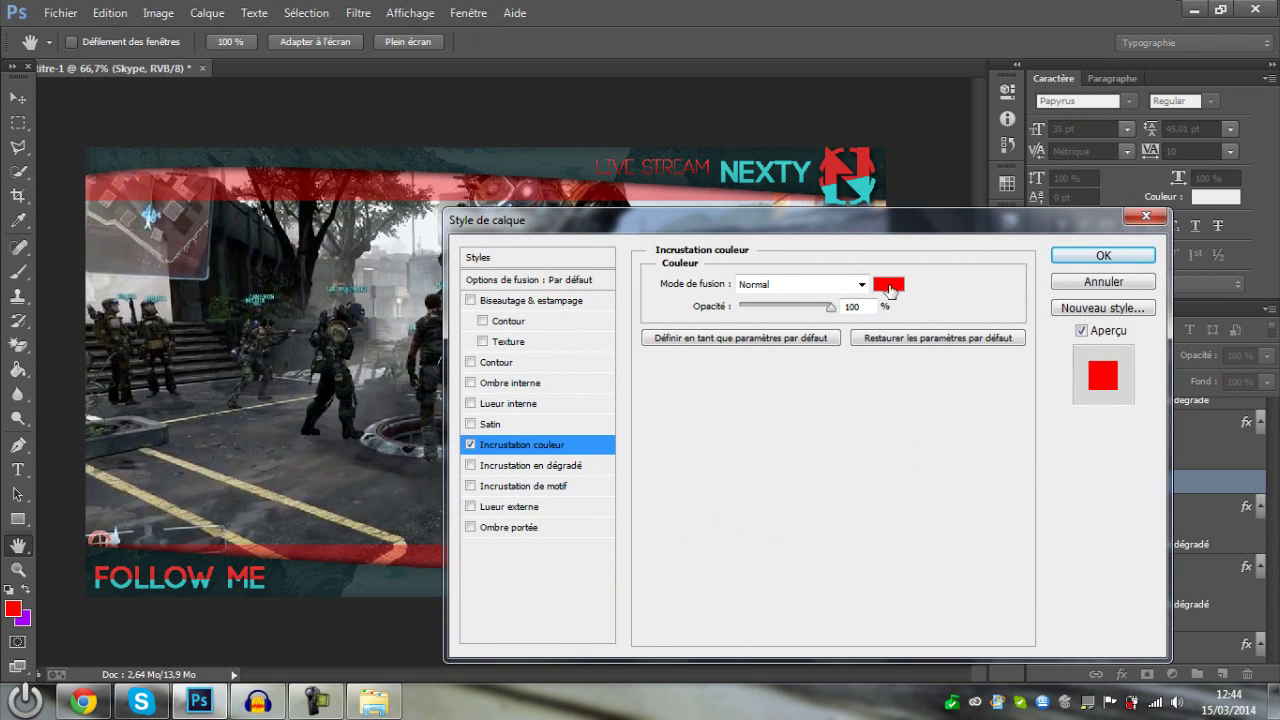
click(888, 284)
text(d4d4d4)
click(1204, 253)
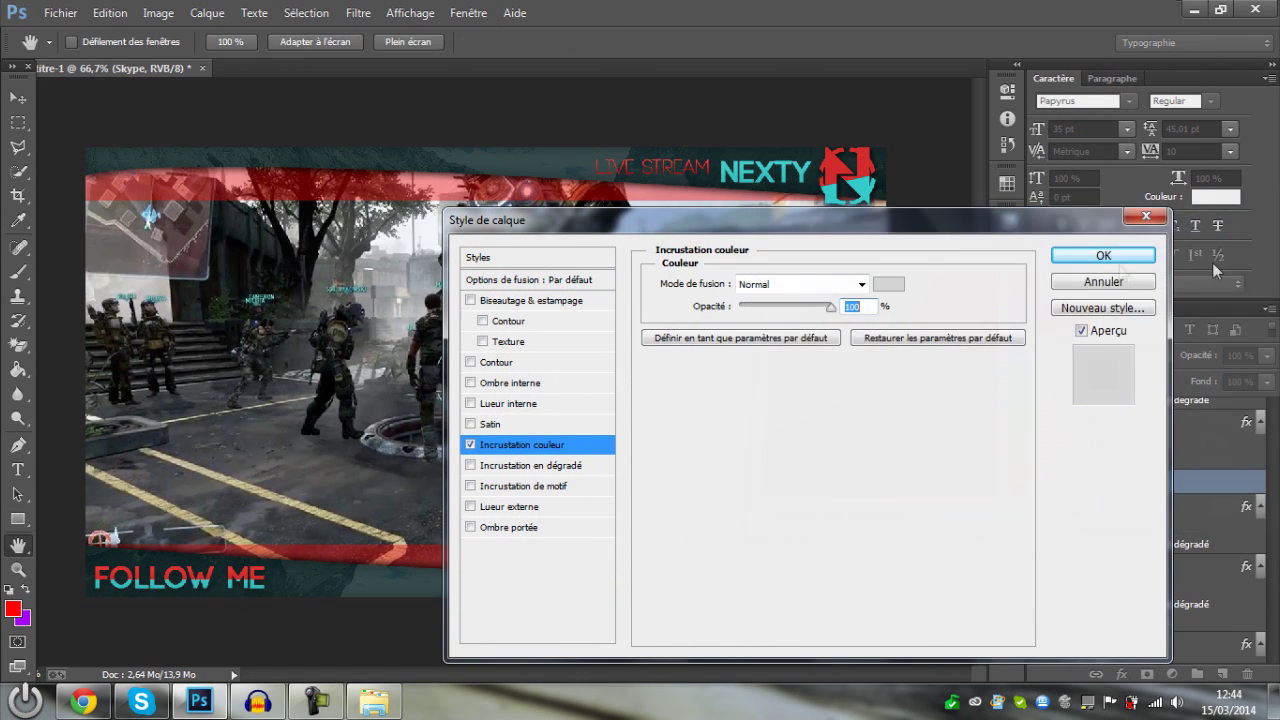
click(1064, 259)
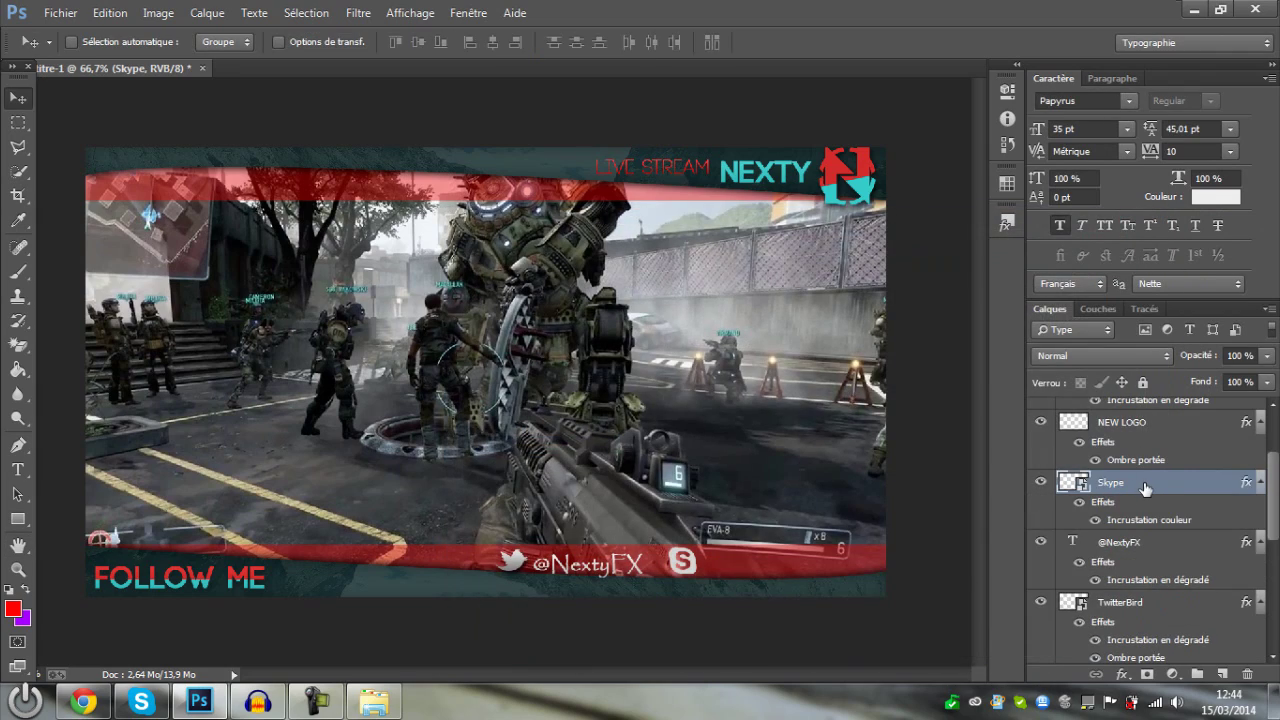
- Clear the layer style from the Skype icon layer
double_click(1145, 487)
click(1095, 284)
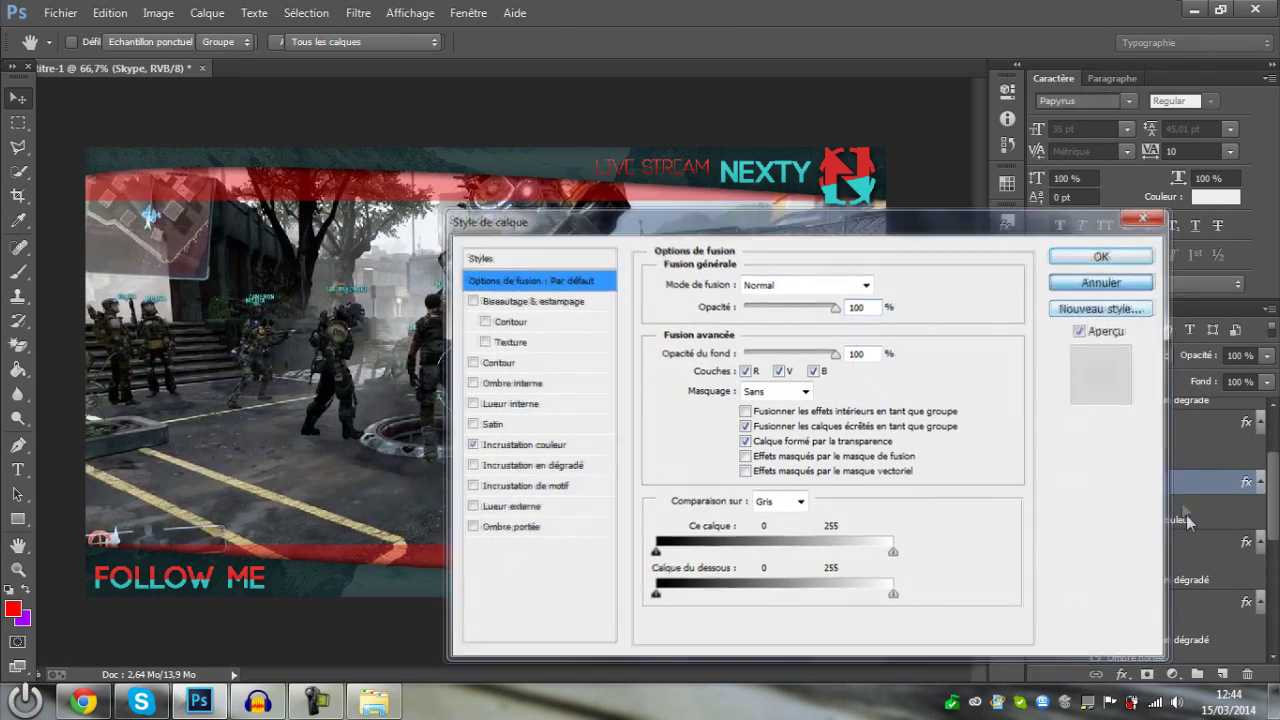
right_click(1186, 481)
right_click(1190, 488)
right_click(1192, 490)
click(1016, 186)
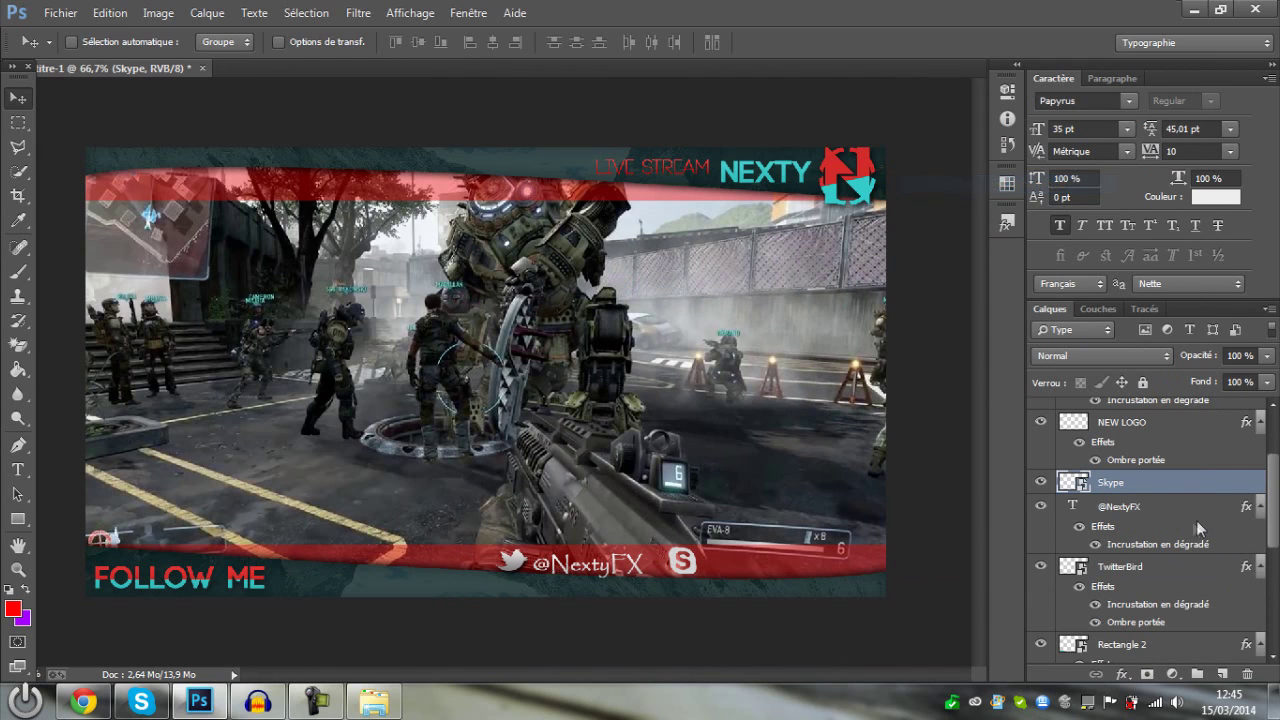
- Add a linear black-to-white gradient overlay at 24% opacity to the Skype icon
double_click(1122, 487)
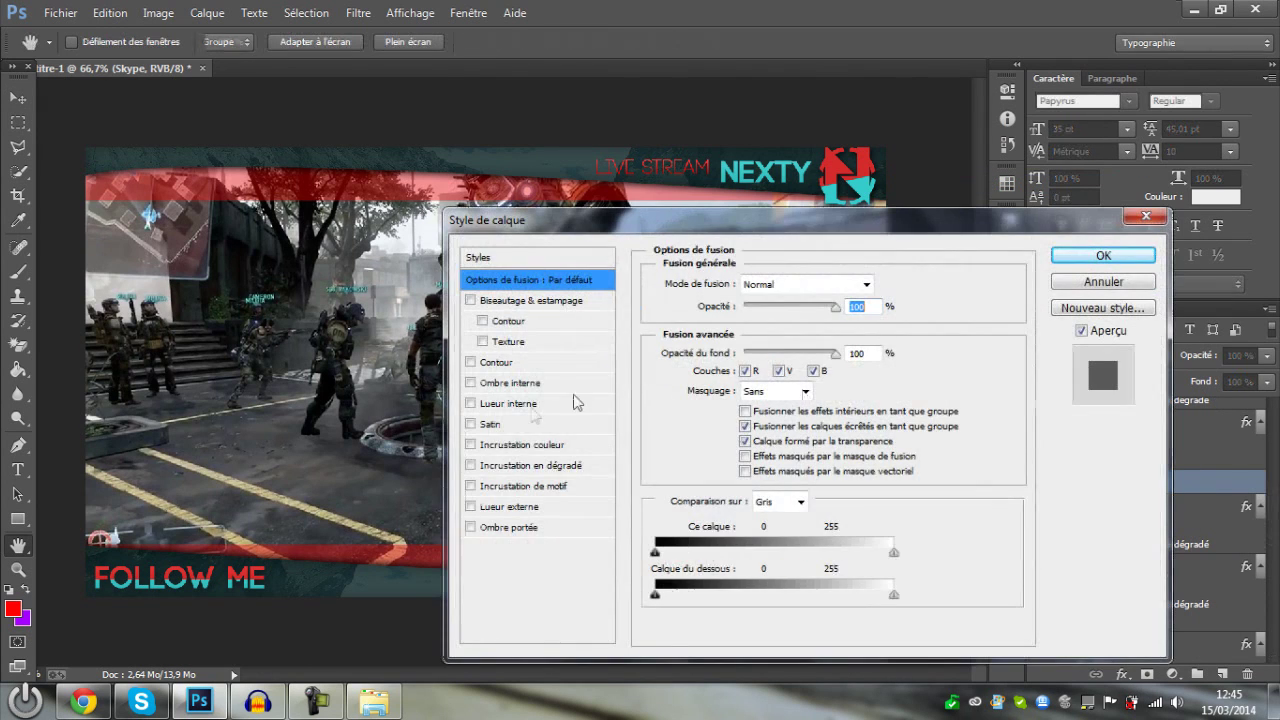
click(530, 465)
drag(817, 220, 249, 148)
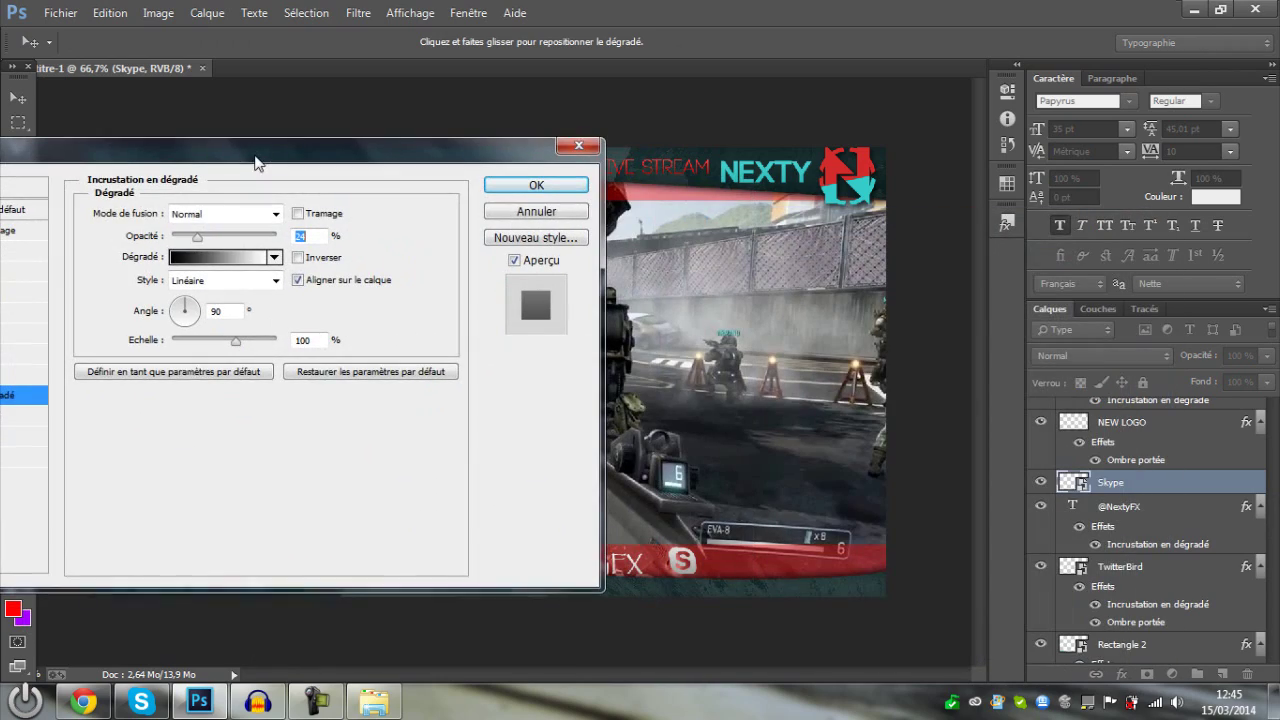
click(536, 184)
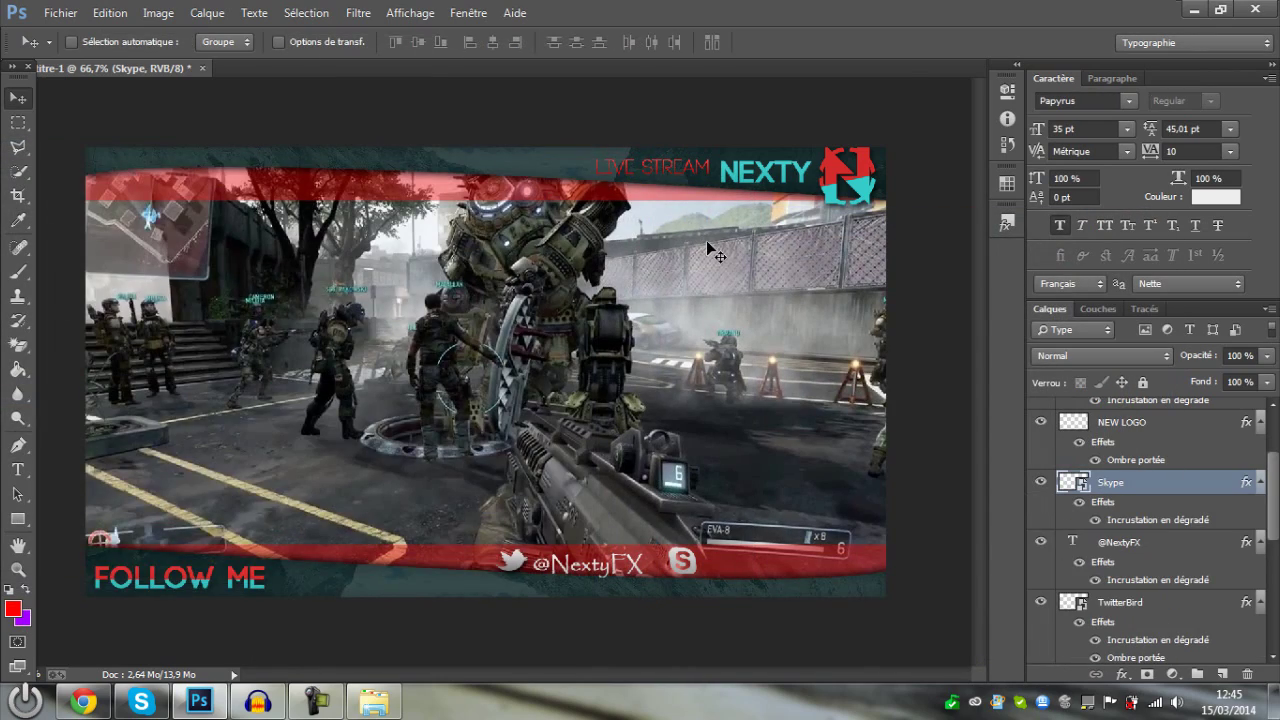
key(ctrl+plus)
scroll(1178, 503, up, 1)
scroll(1173, 517, down, 1)
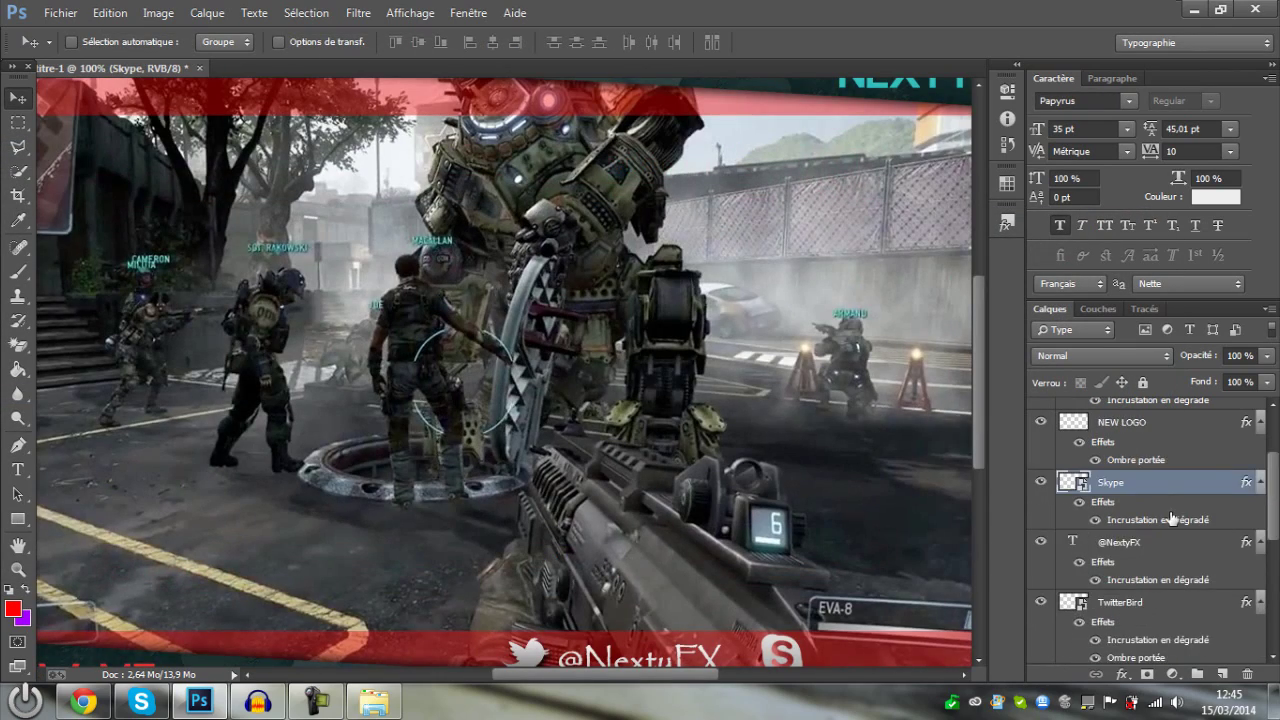
click(1166, 542)
drag(976, 426, 976, 464)
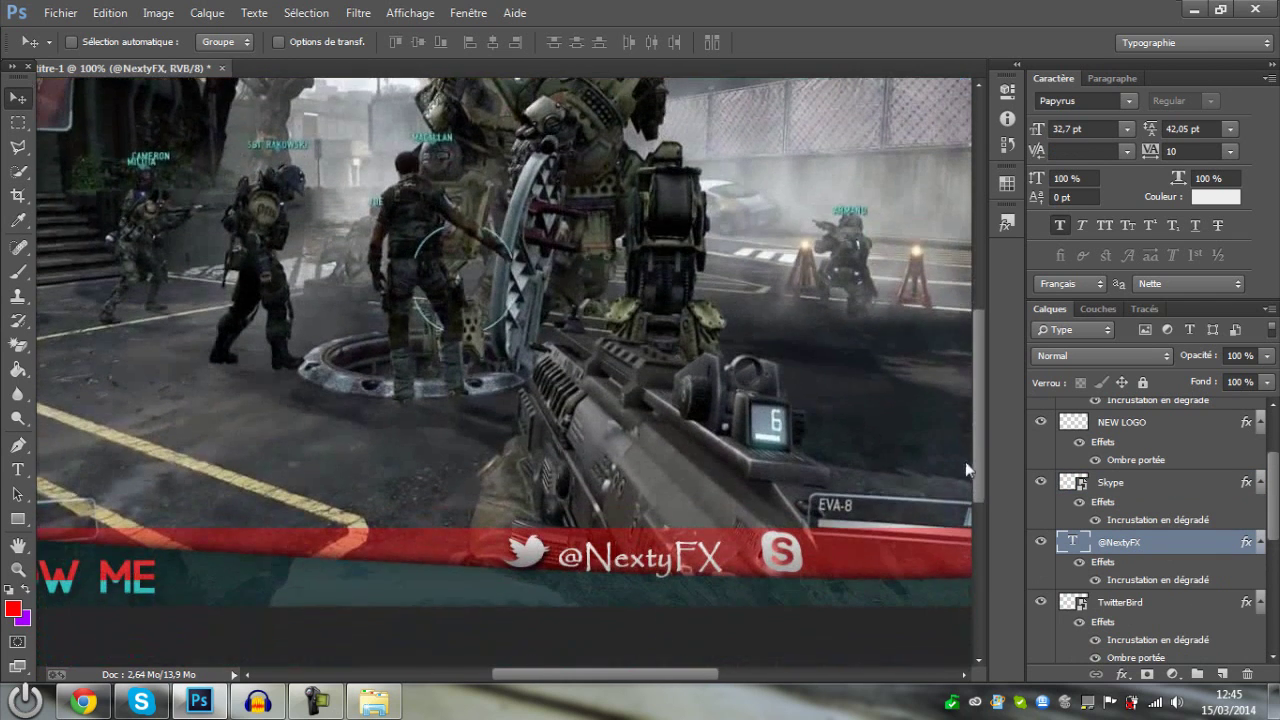
drag(650, 582, 904, 583)
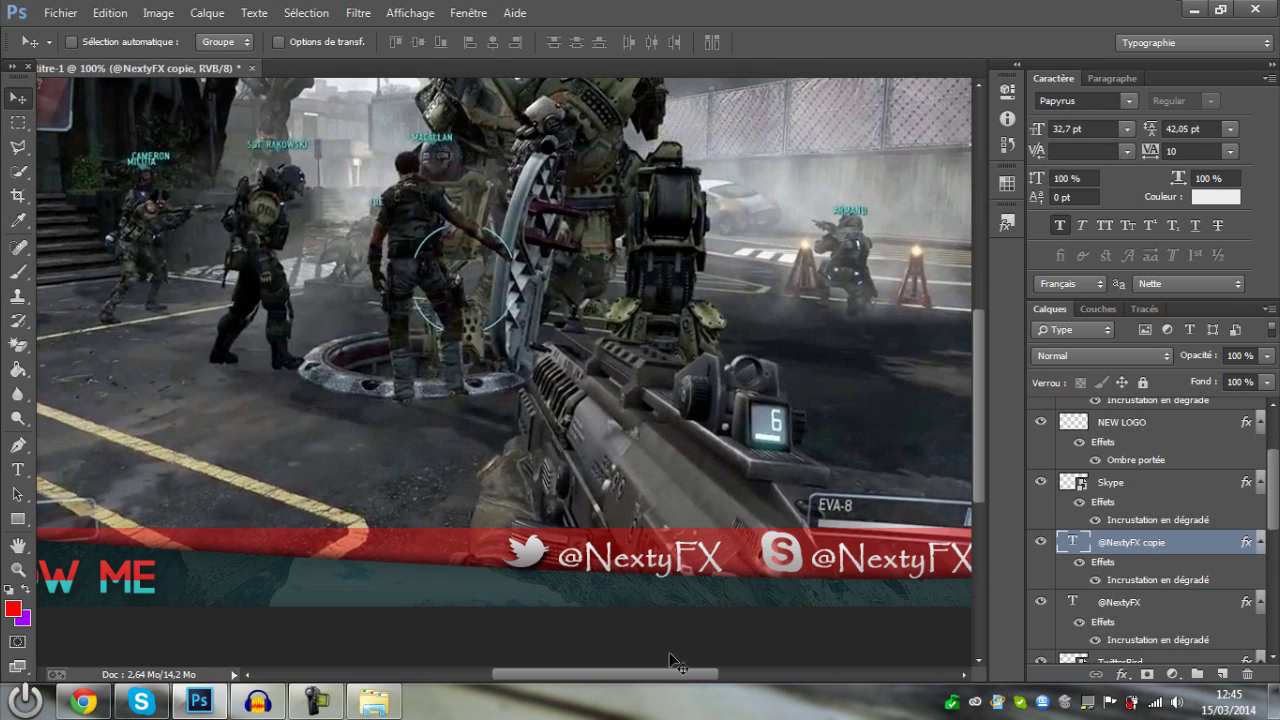
- Replace the text of the copied handle beside the Skype icon with the Skype username
drag(610, 673, 632, 673)
click(18, 469)
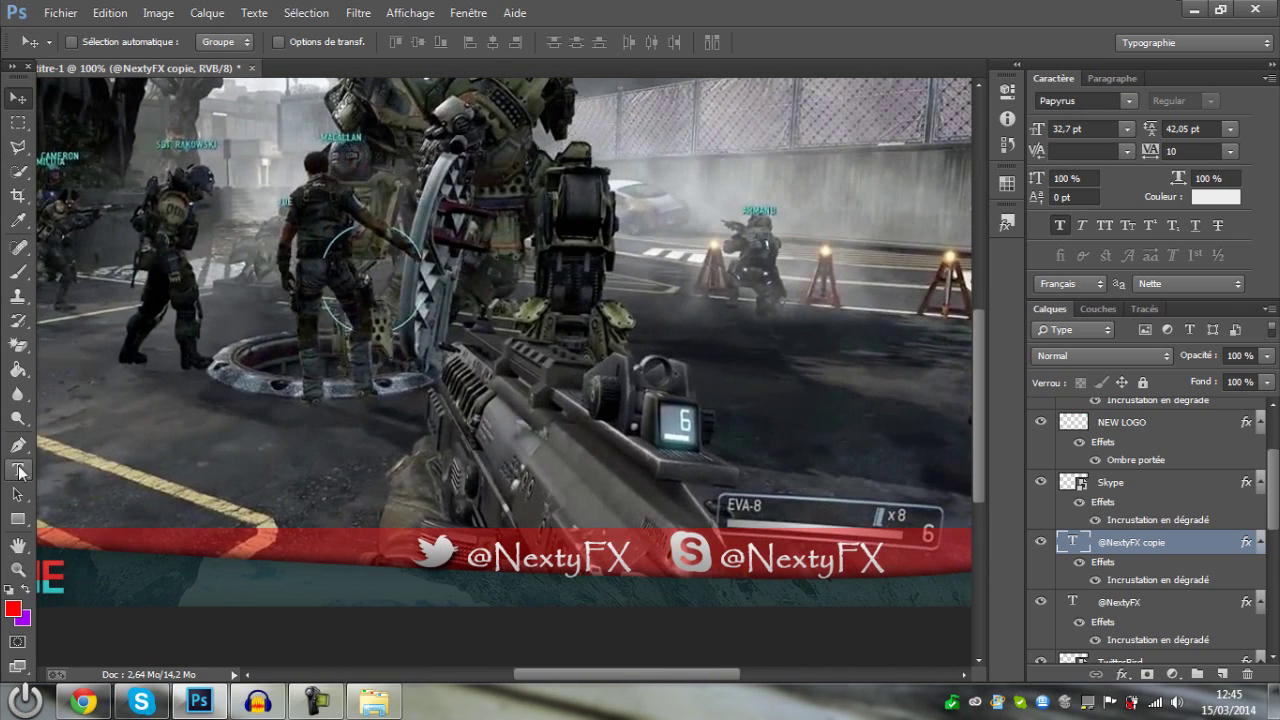
click(893, 558)
drag(893, 558, 721, 560)
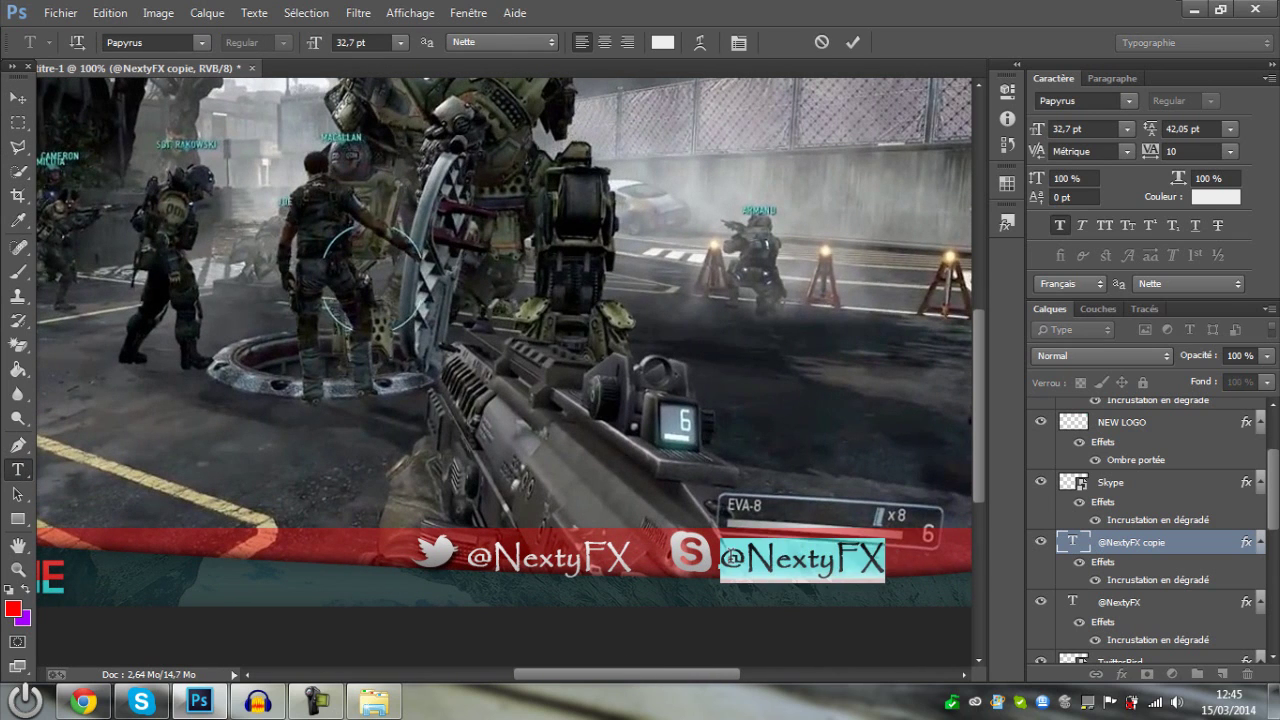
key(BackSpace)
key(BackSpace)
key(BackSpace)
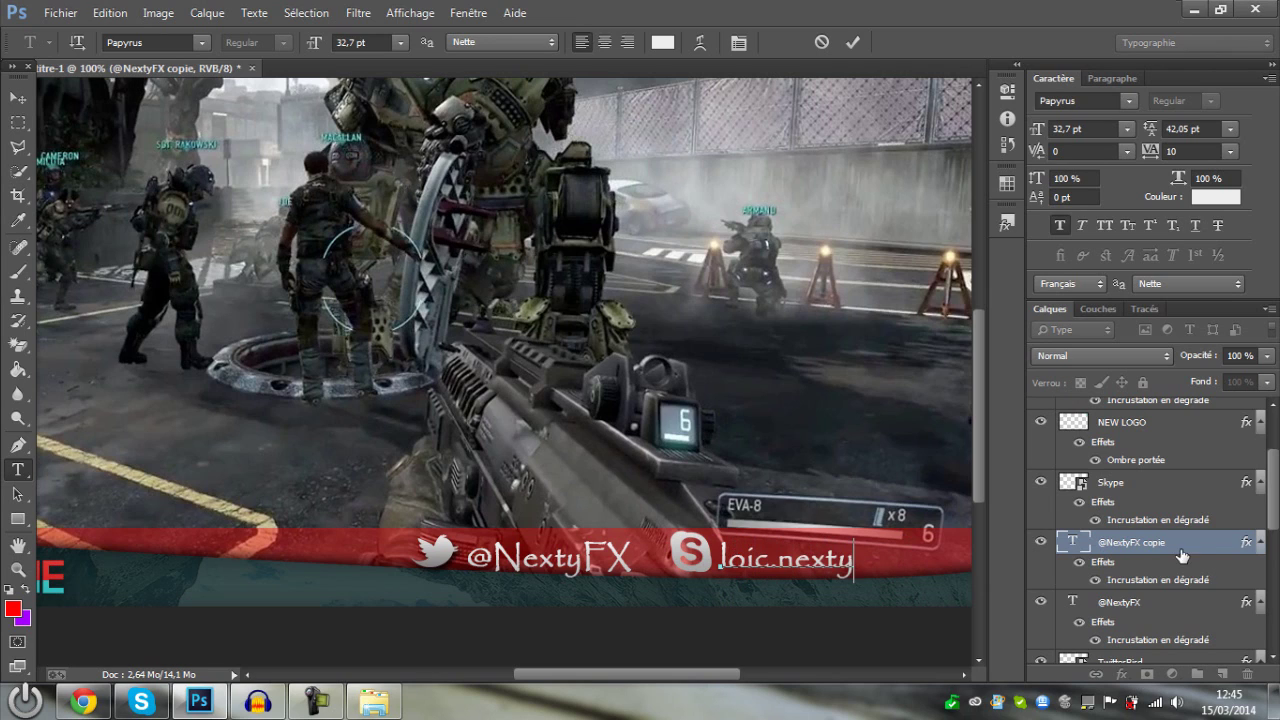
key(ctrl+Return)
- Examine the whole thumbnail at several zoom levels to check the banners and contact details
key(ctrl+minus)
key(ctrl+minus)
key(ctrl+minus)
key(ctrl+plus)
key(ctrl+plus)
key(ctrl+minus)
key(ctrl+minus)
key(ctrl+plus)
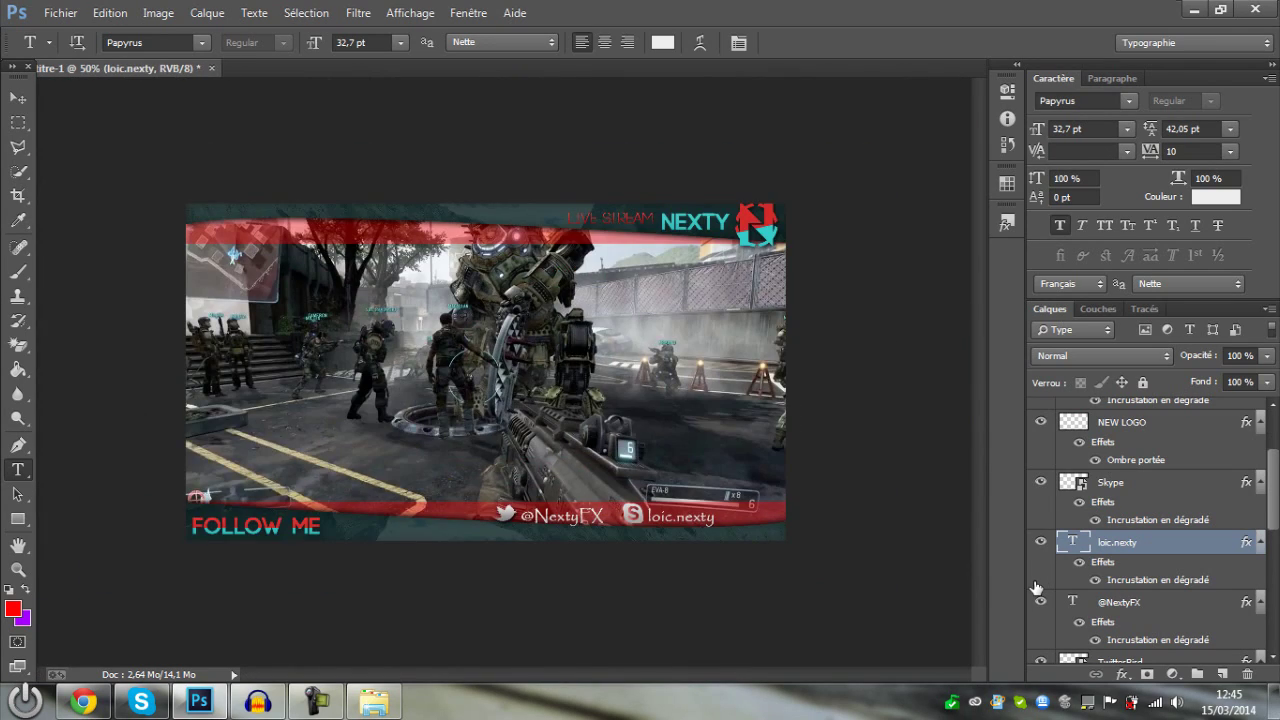
key(ctrl+minus)
key(ctrl+minus)
key(ctrl+plus)
key(ctrl+plus)
key(ctrl+plus)
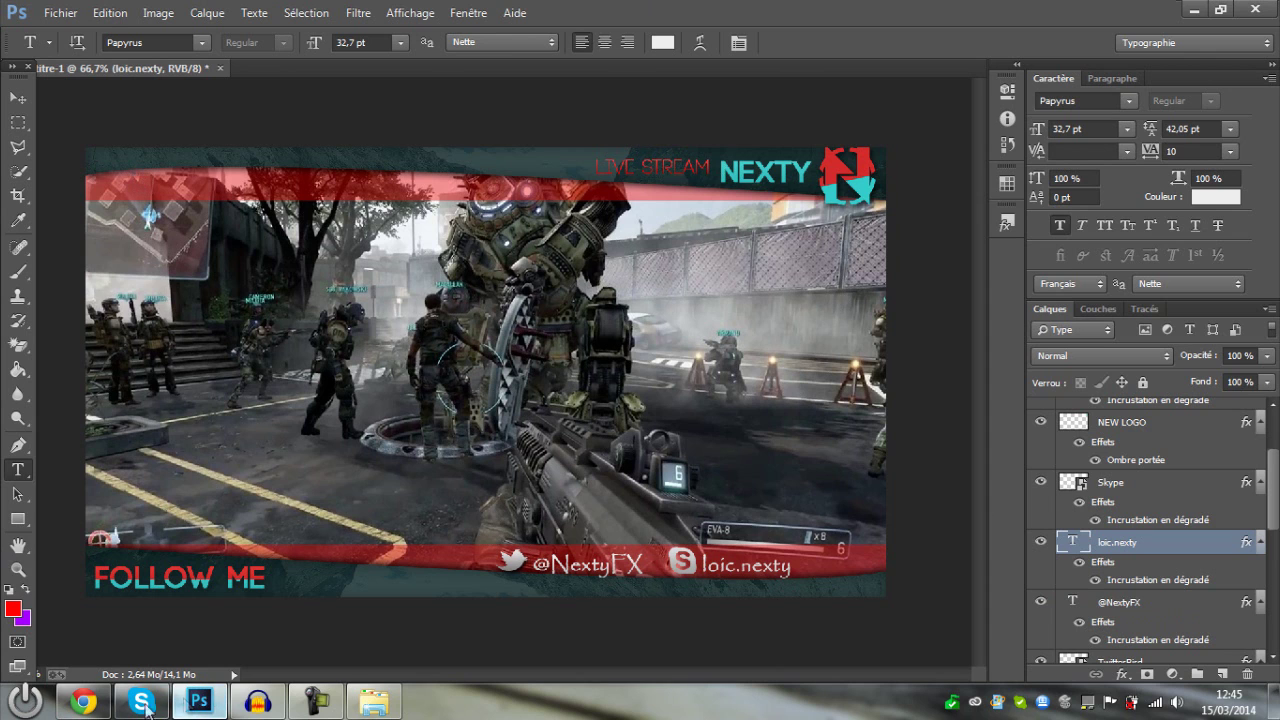
- Place the Flare (2) image from the Flares folder of the GFX Pack into the thumbnail document
click(375, 705)
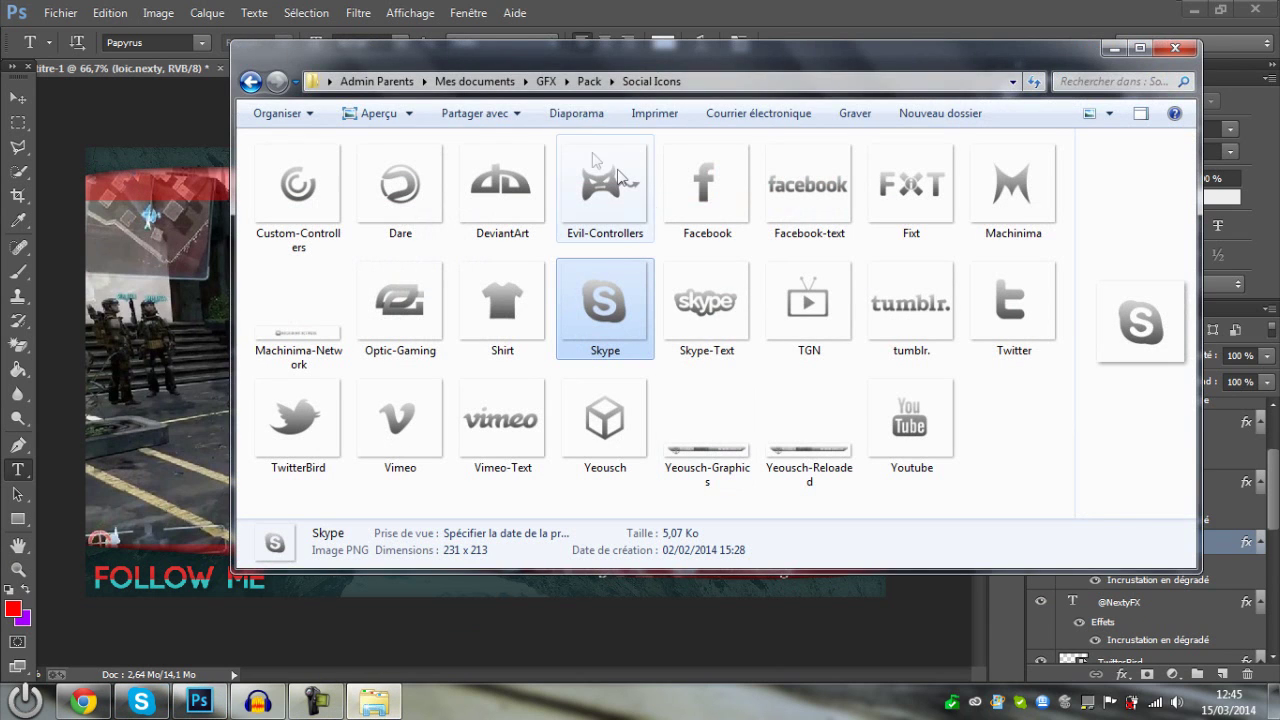
click(546, 81)
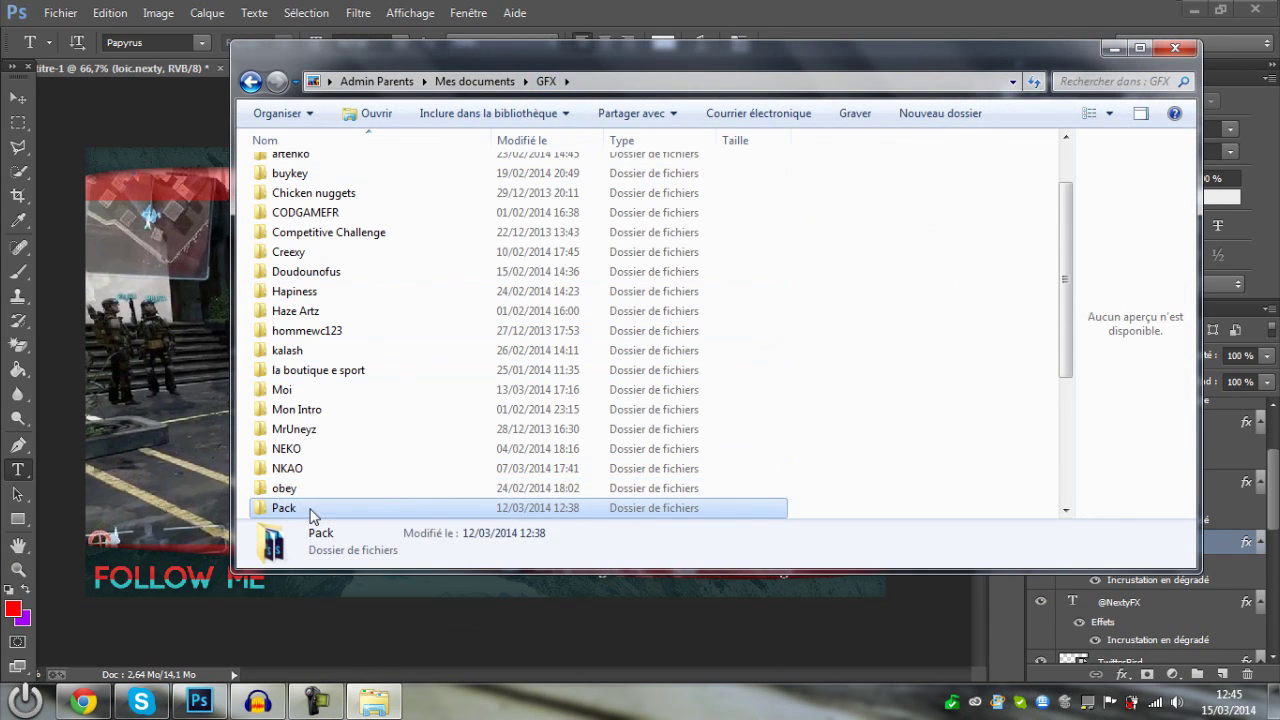
double_click(345, 510)
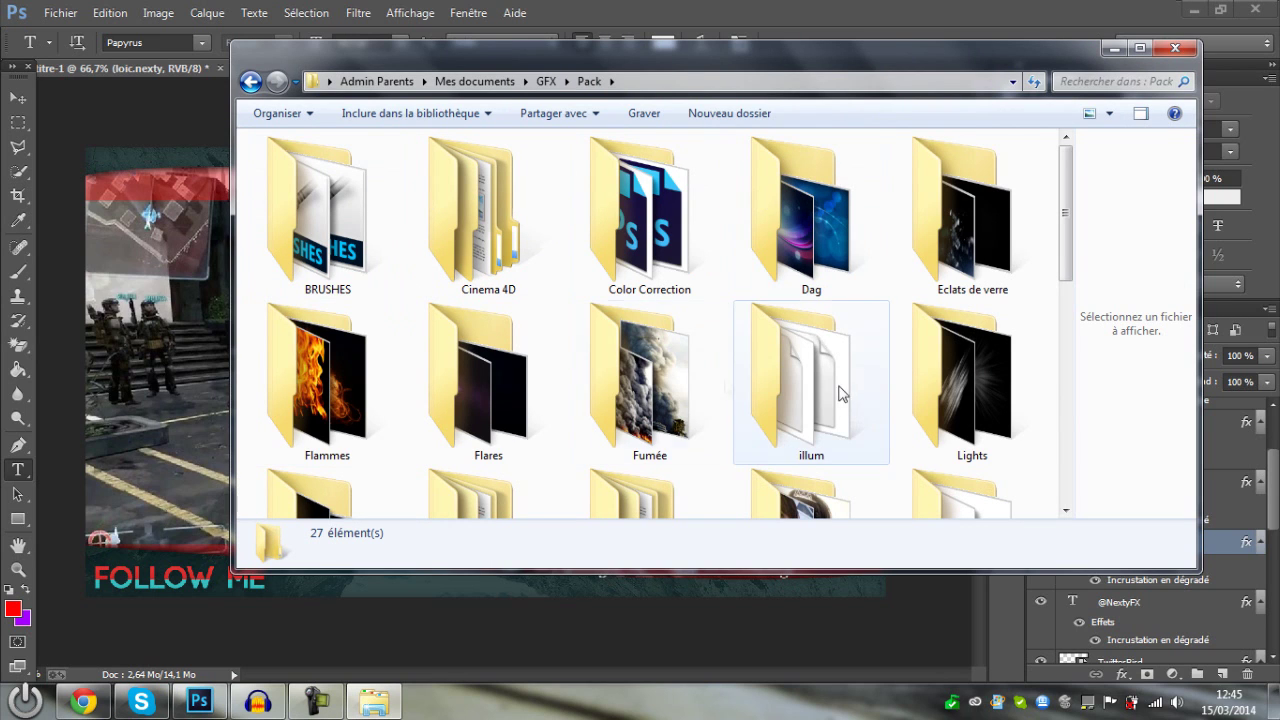
double_click(456, 450)
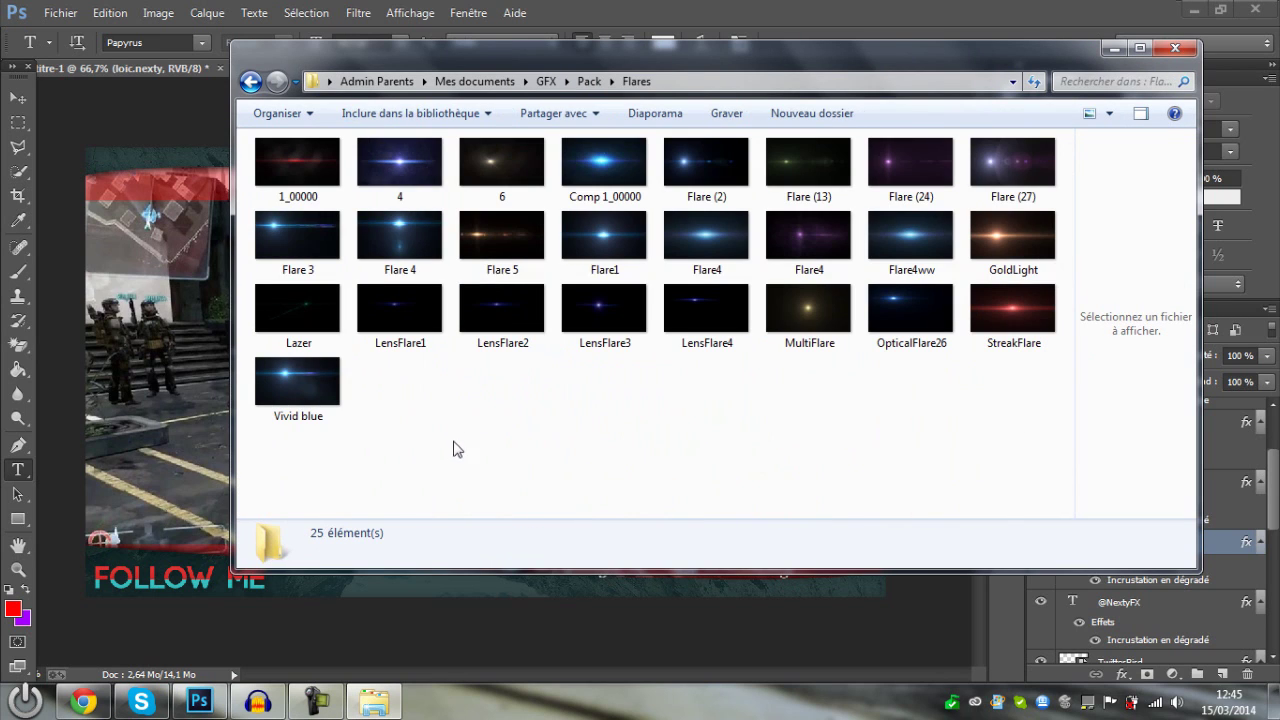
drag(707, 165, 120, 548)
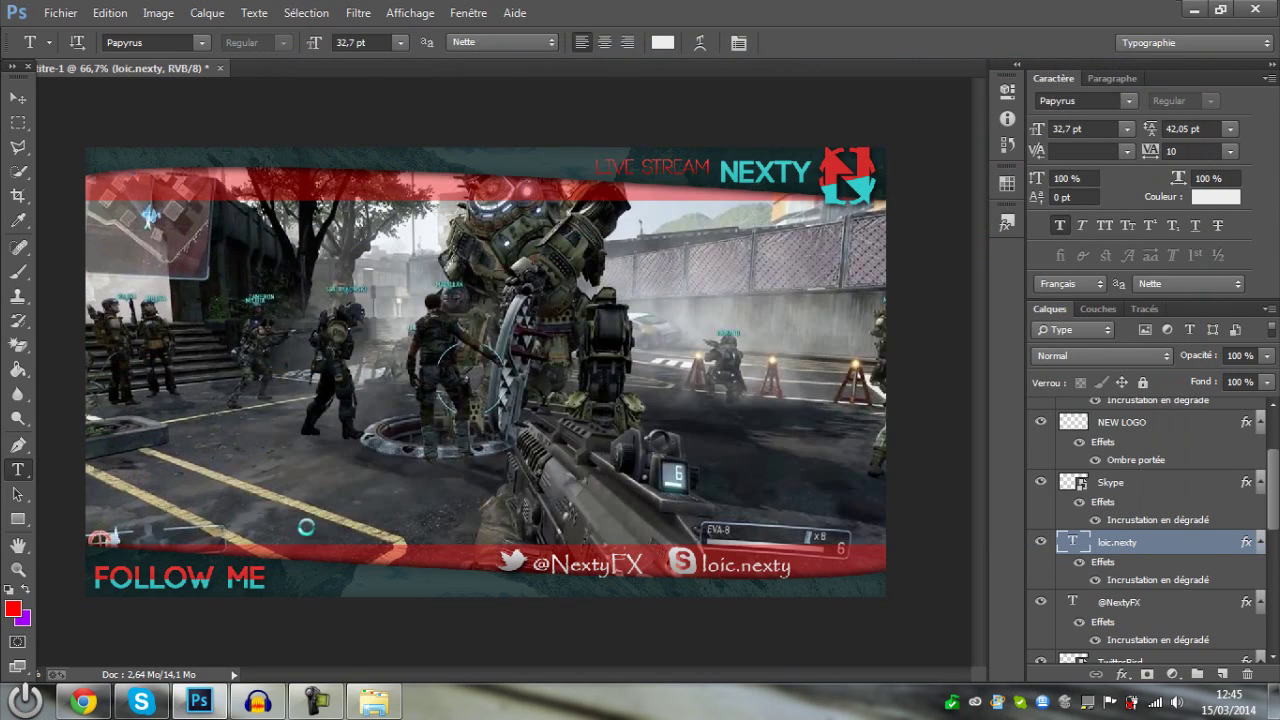
- Centre the flare on the canvas's lower edge and blend it in Superposition mode at 20% opacity
drag(518, 450, 533, 640)
click(1057, 358)
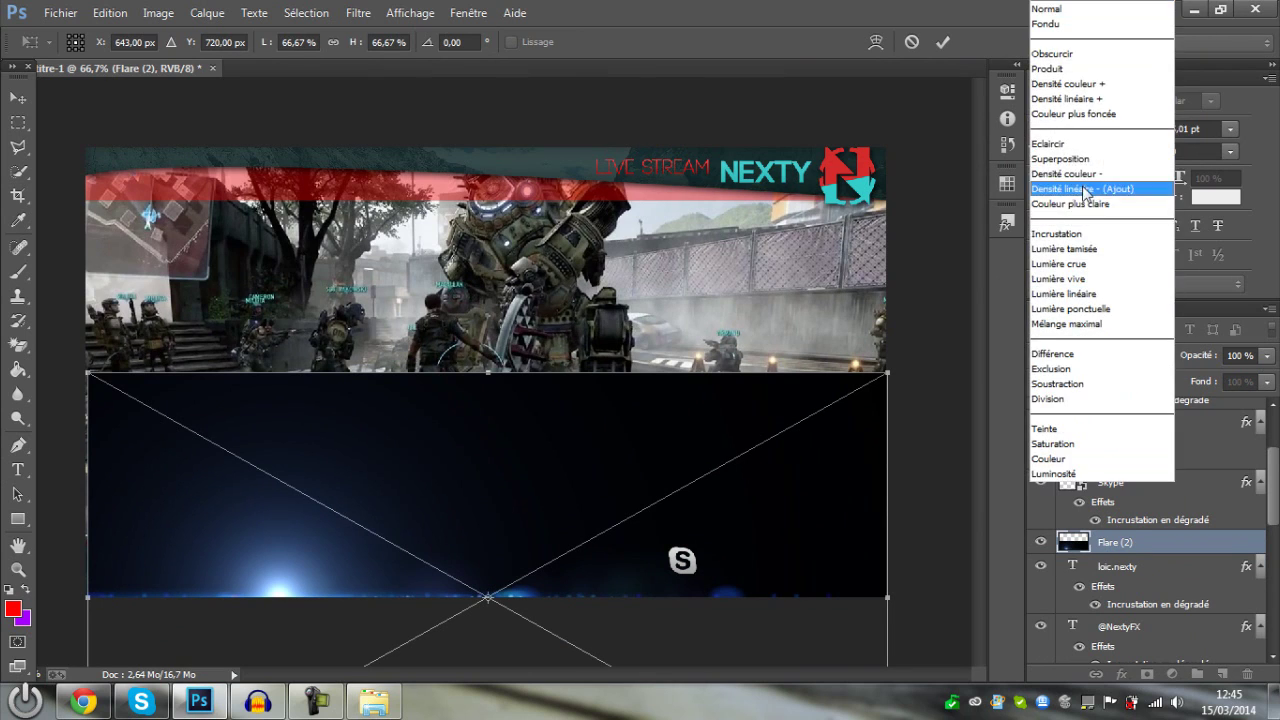
click(1072, 157)
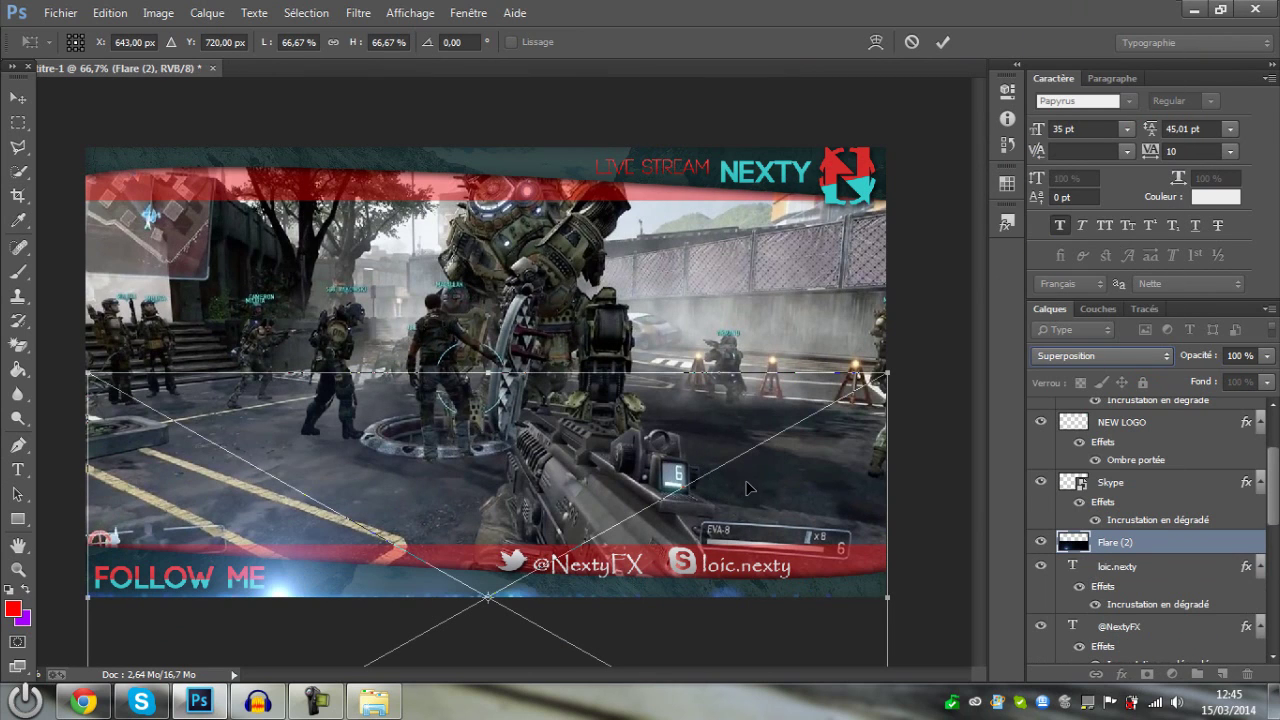
key(Return)
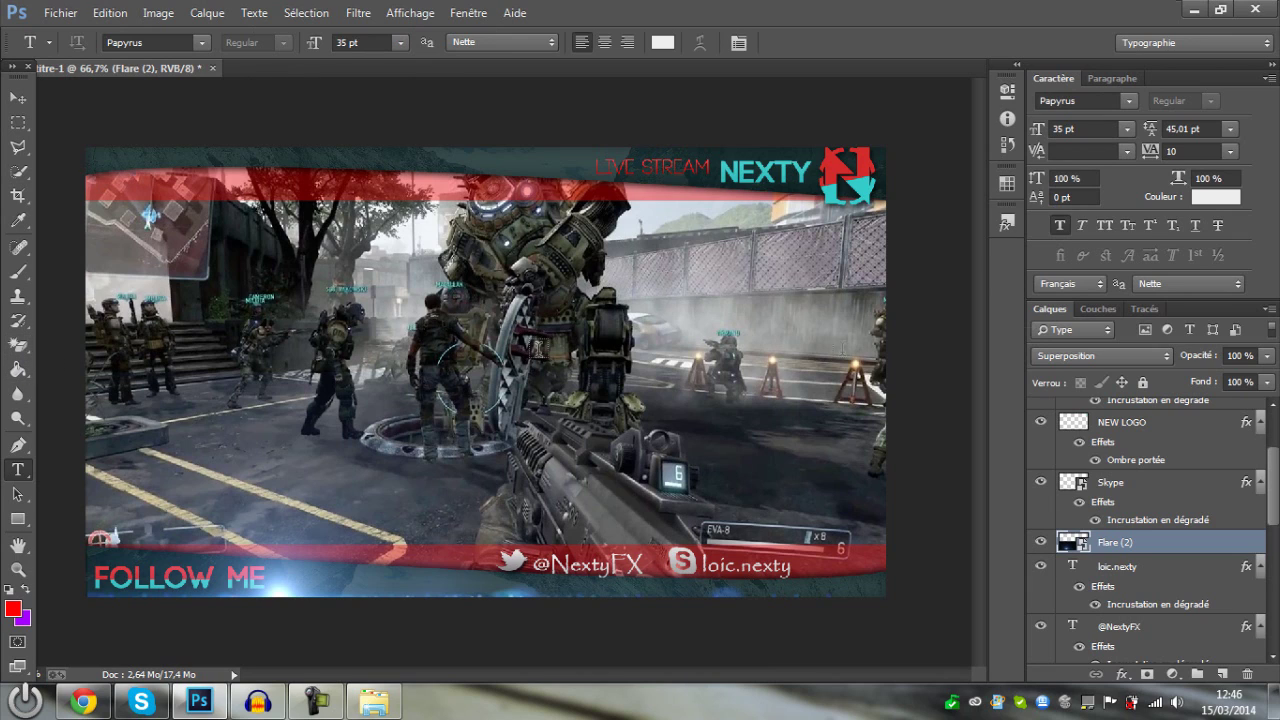
drag(1210, 350, 1127, 371)
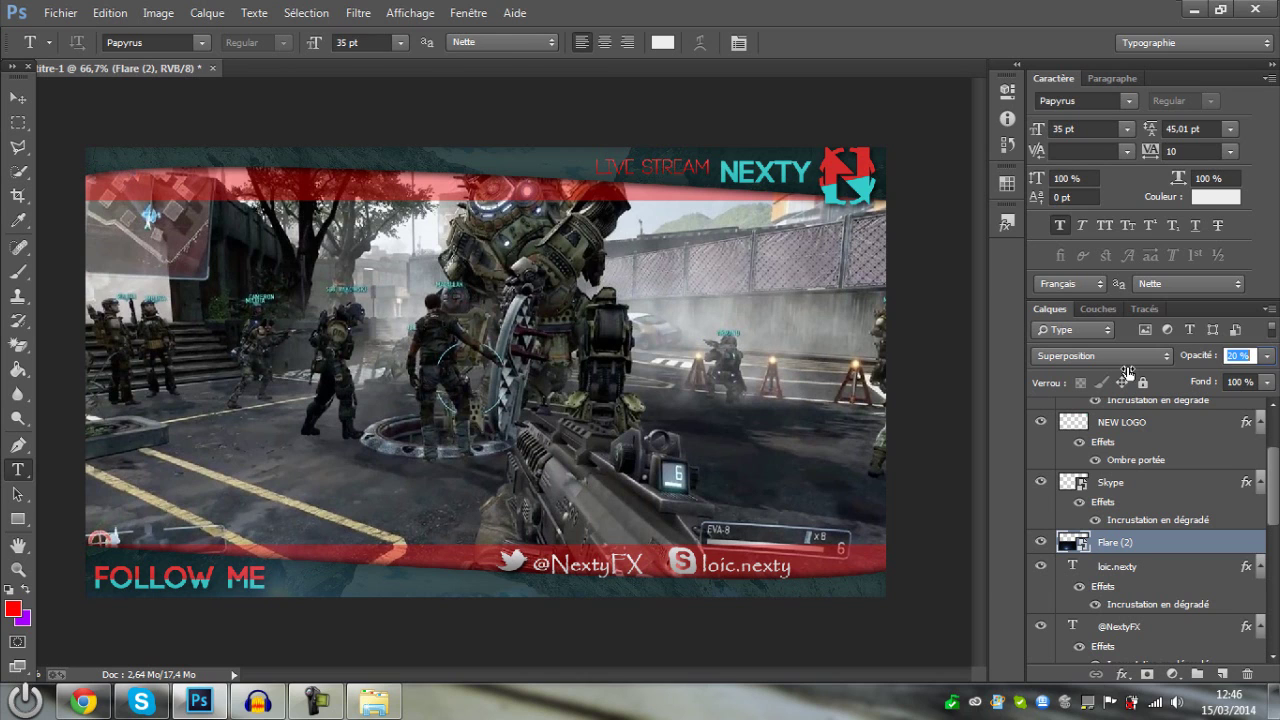
key(Return)
- Duplicate the flare layer, flip the copy horizontally and centre it on the canvas's upper edge
key(ctrl+j)
key(ctrl+t)
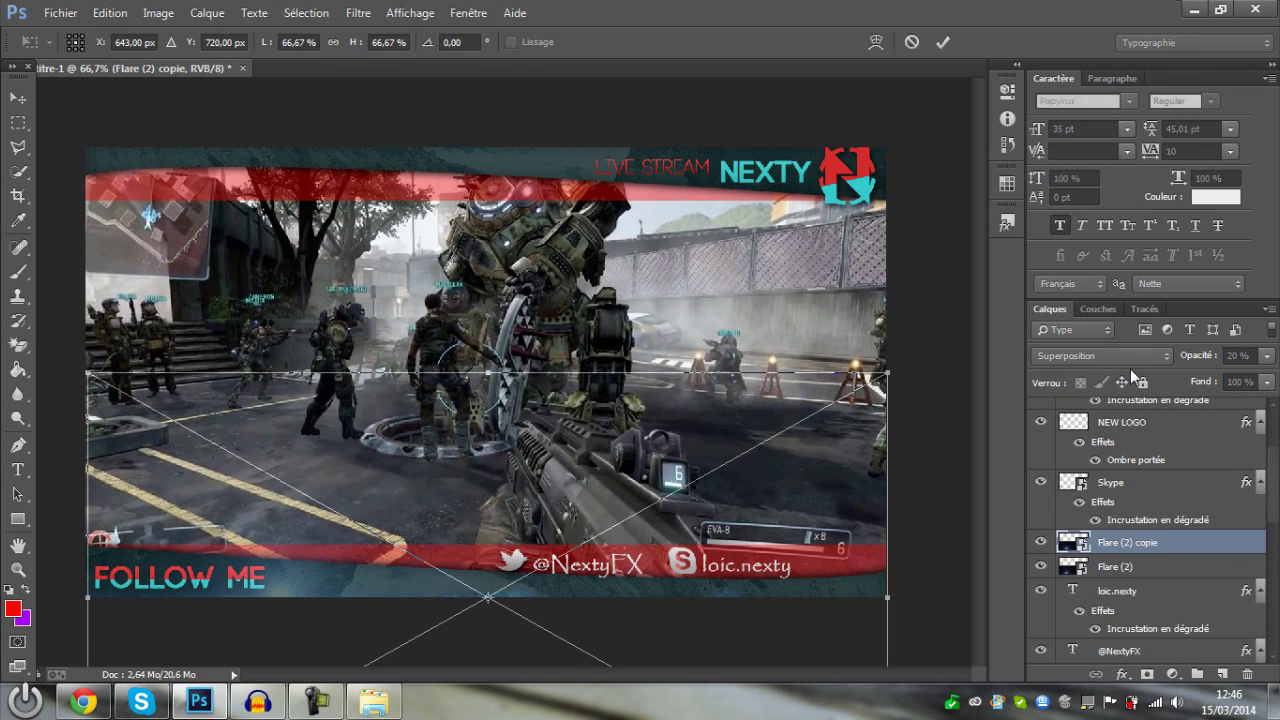
right_click(518, 540)
click(603, 521)
drag(600, 522, 532, 341)
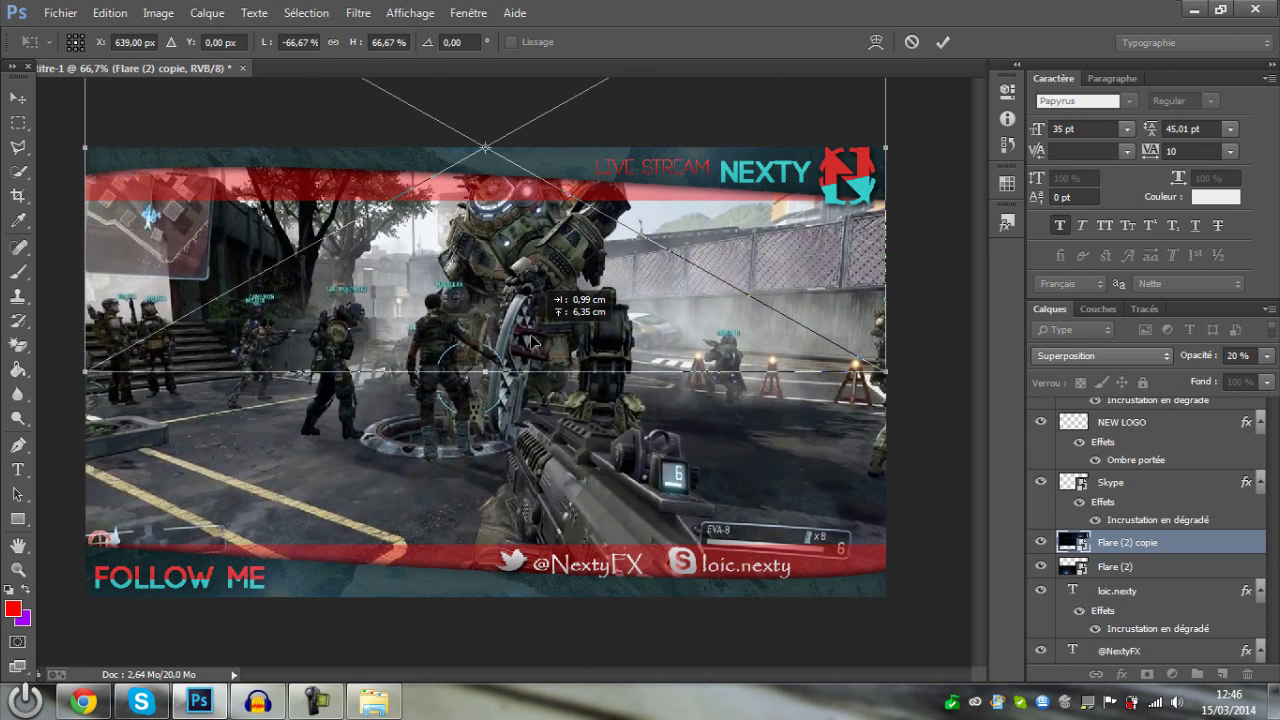
key(Return)
key(t)
key(ctrl+minus)
key(ctrl+plus)
- Hide the Calque 1 game screenshot and the Arrière-plan layer, leaving only the frame elements over transparency
scroll(1100, 603, down, 5)
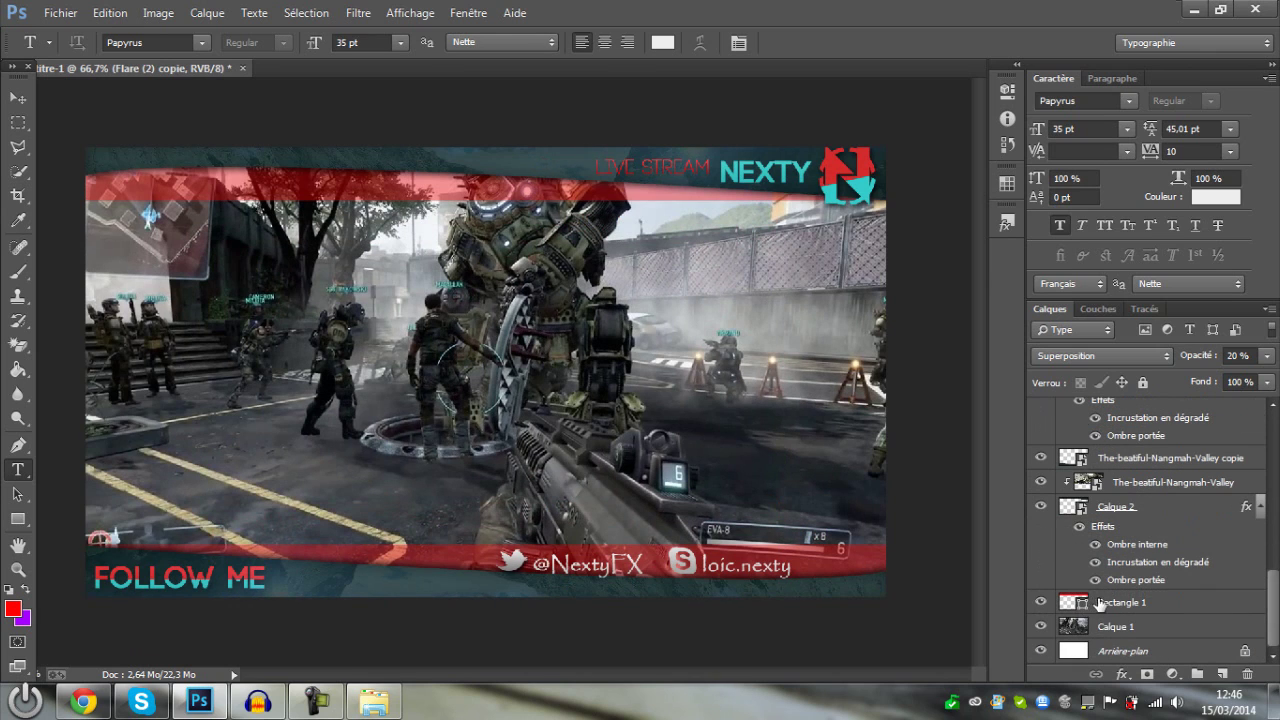
click(1040, 626)
click(1040, 650)
click(1040, 626)
click(1040, 626)
click(1040, 650)
click(1040, 650)
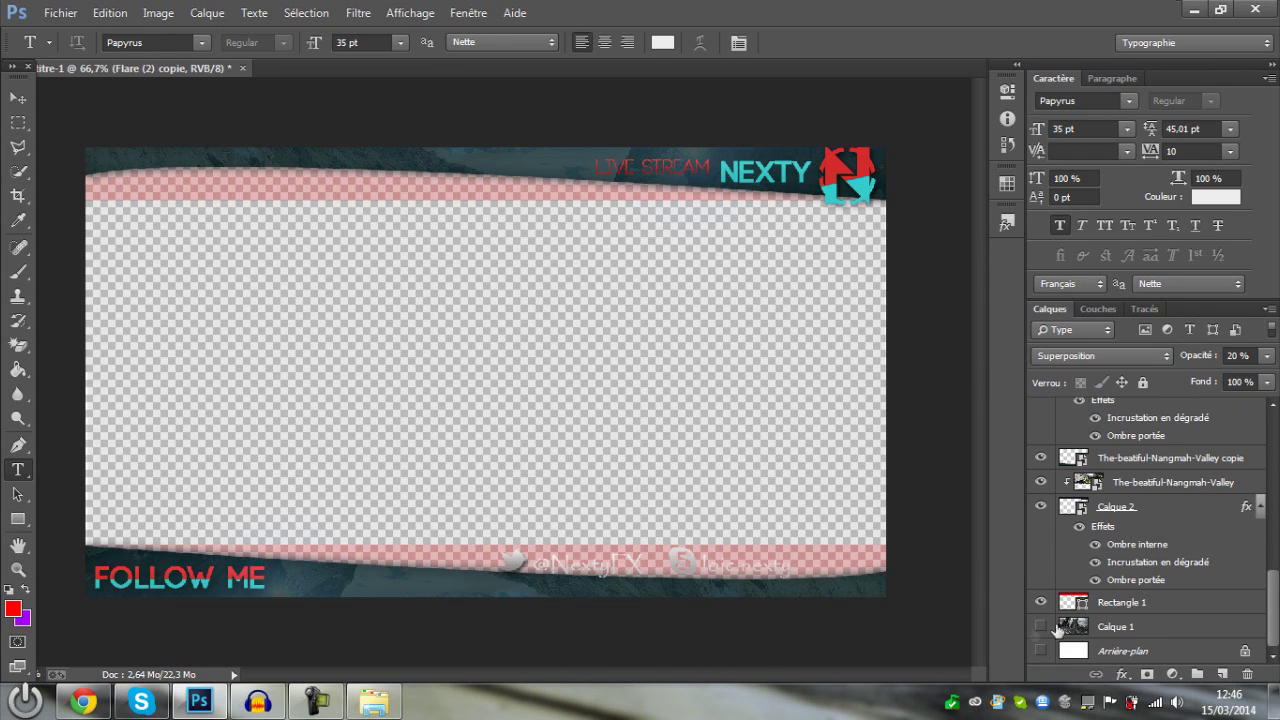
click(1040, 626)
click(1041, 627)
- Save a PNG copy of the frame named "cadre stream" in the Moi folder, accepting the PNG options
click(58, 12)
click(148, 245)
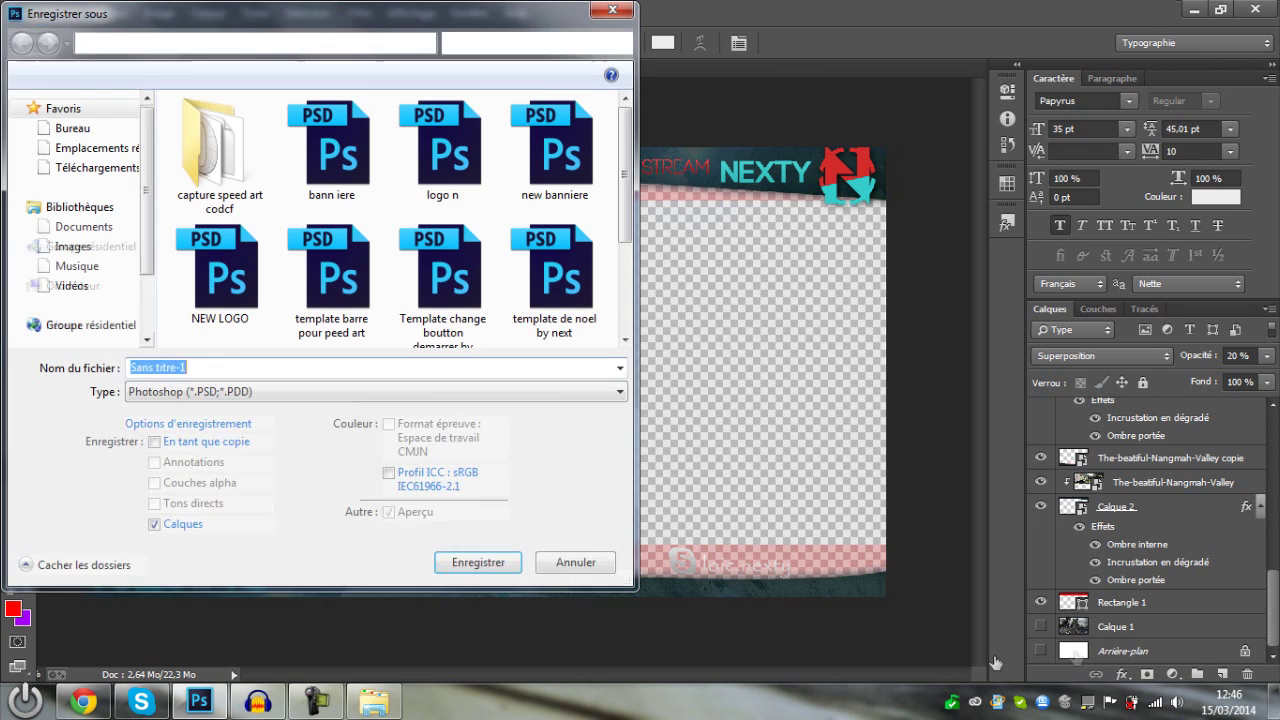
click(426, 394)
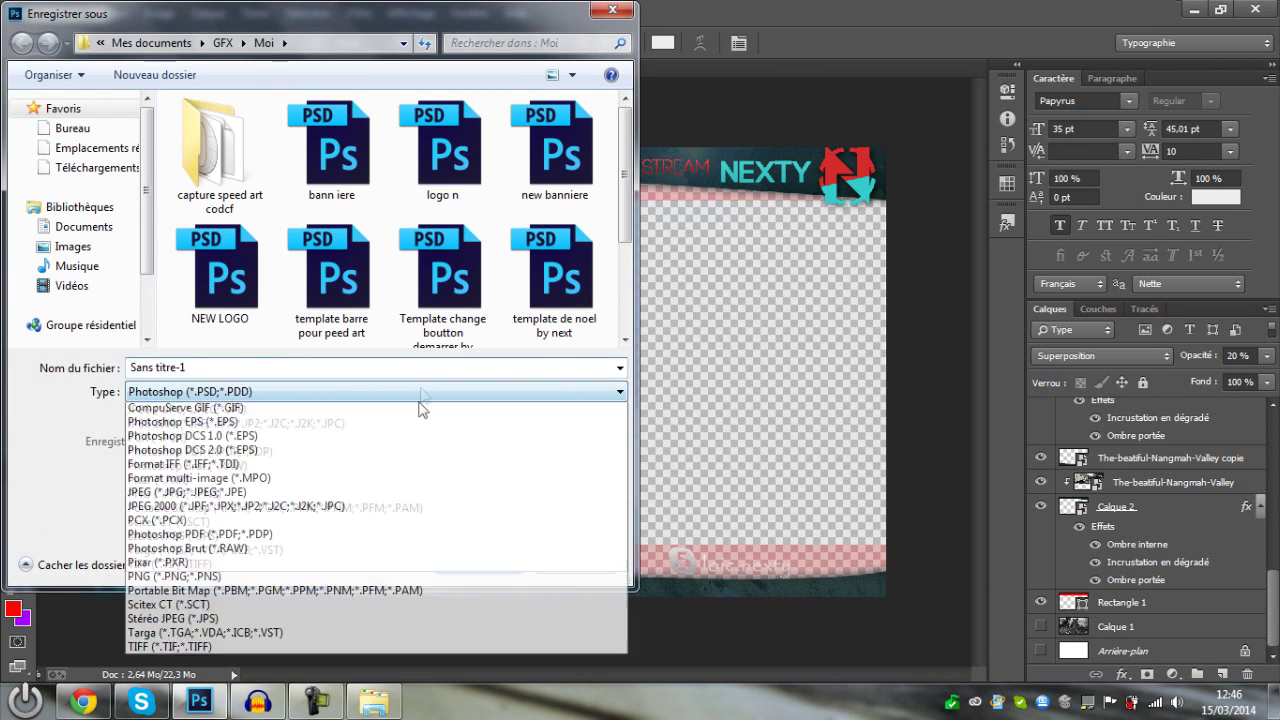
click(218, 624)
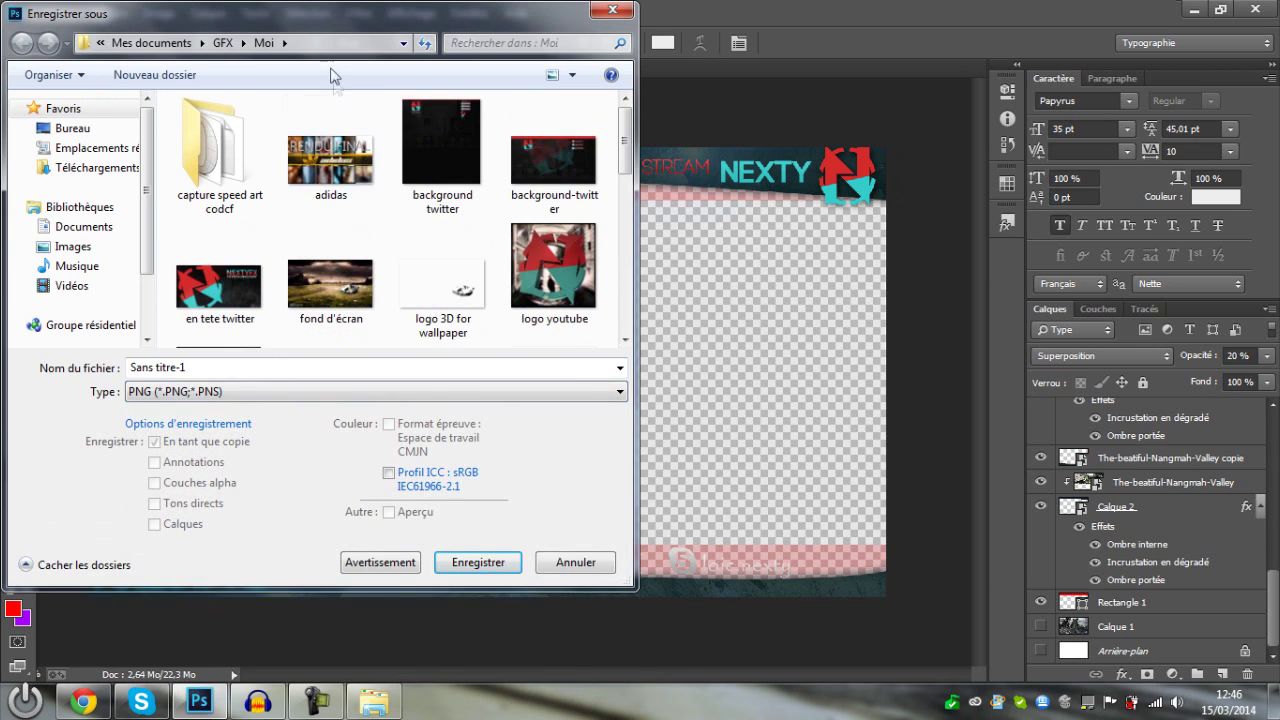
click(346, 372)
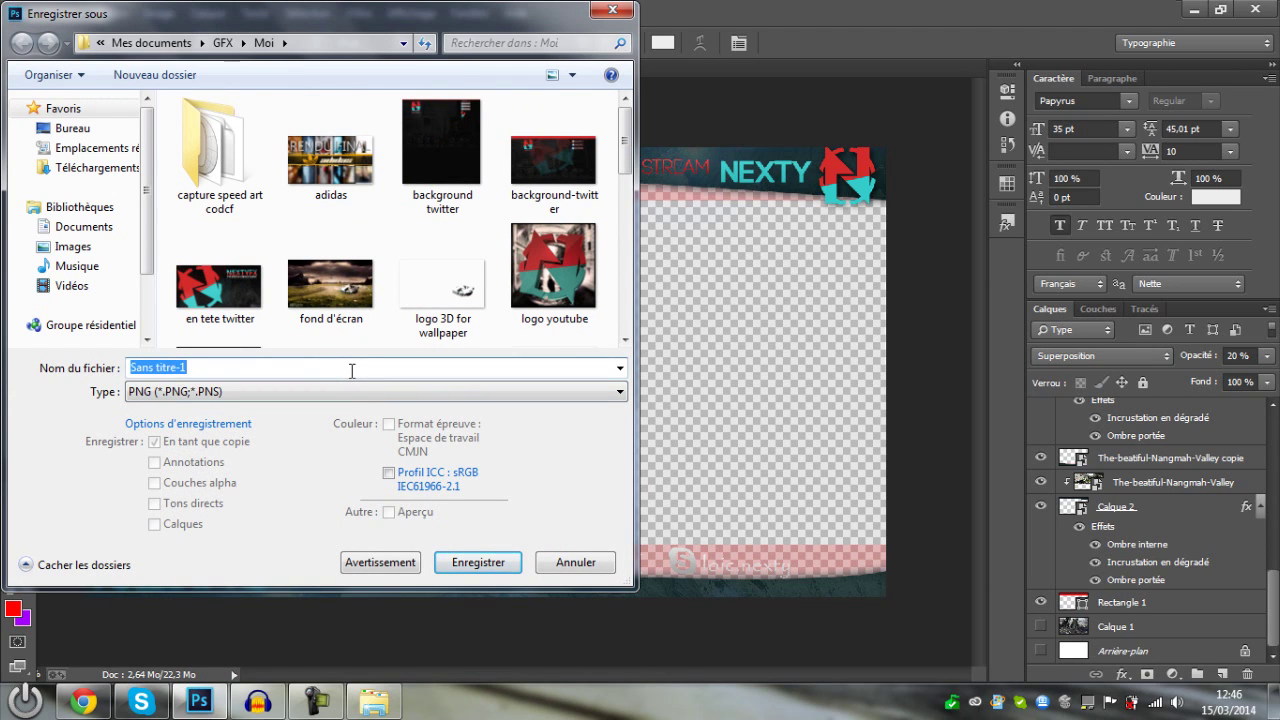
text(bn)
key(BackSpace)
key(BackSpace)
text(car)
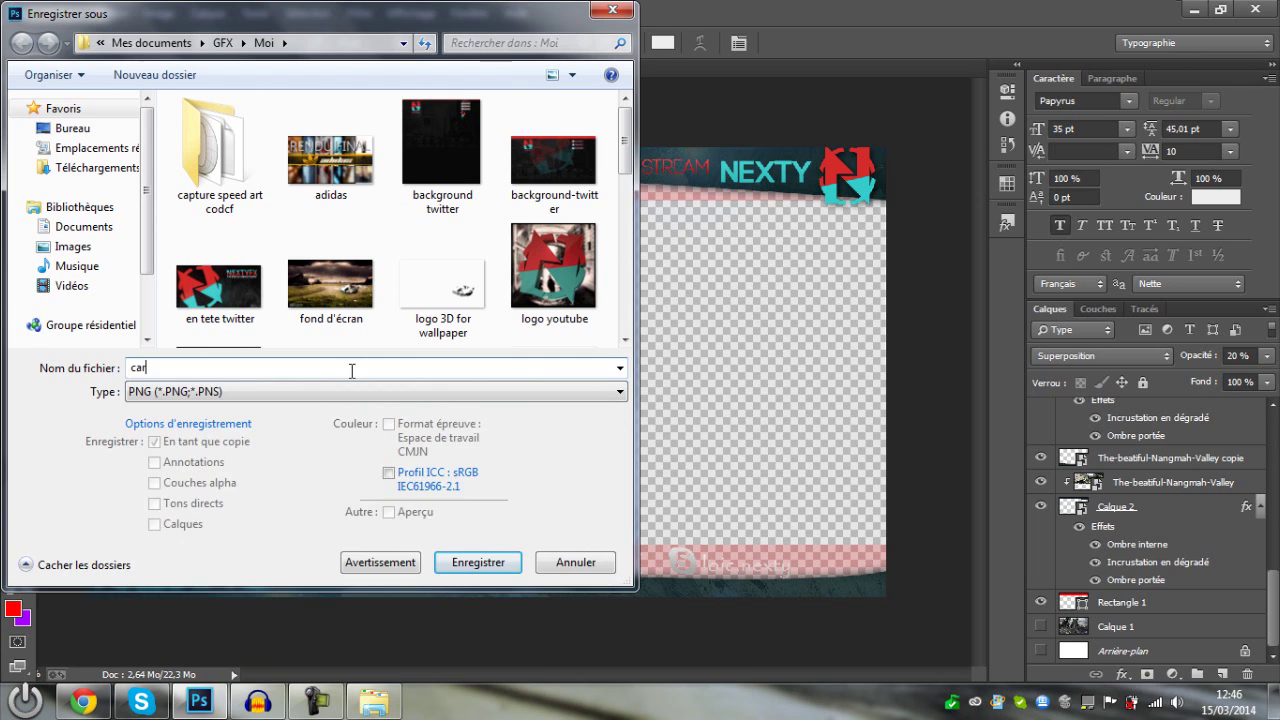
key(BackSpace)
text(dre stream)
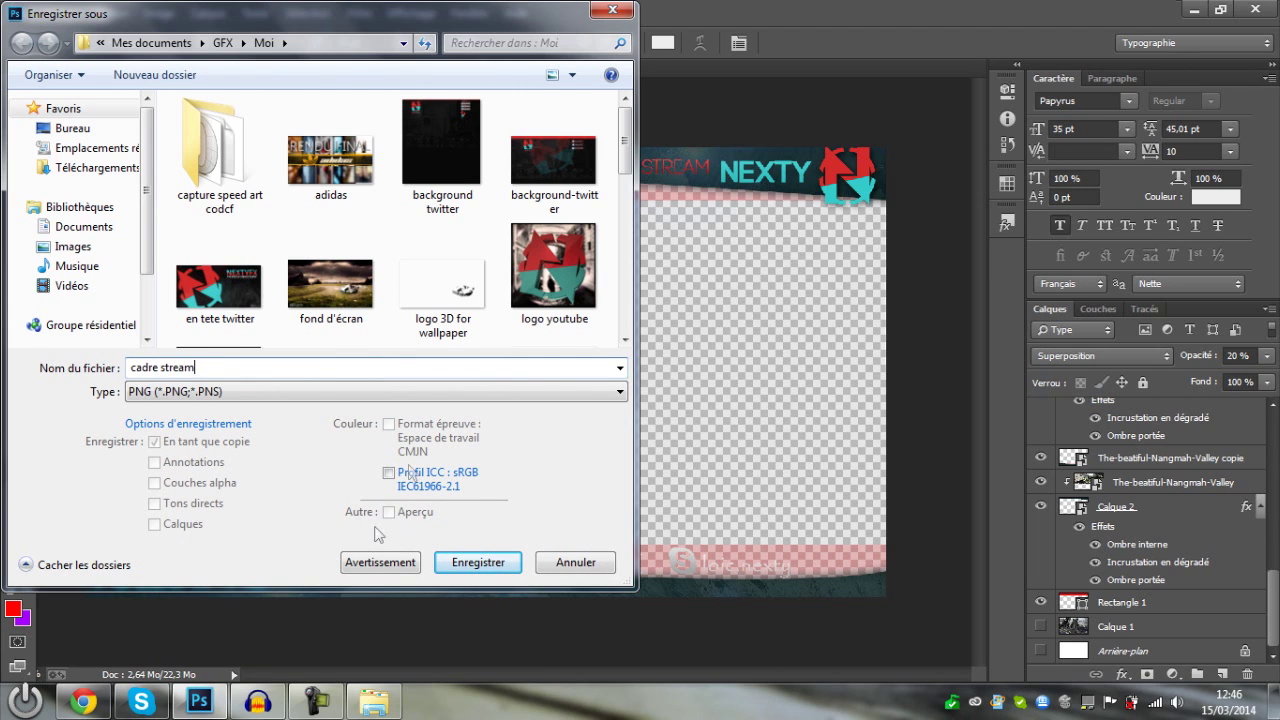
click(492, 563)
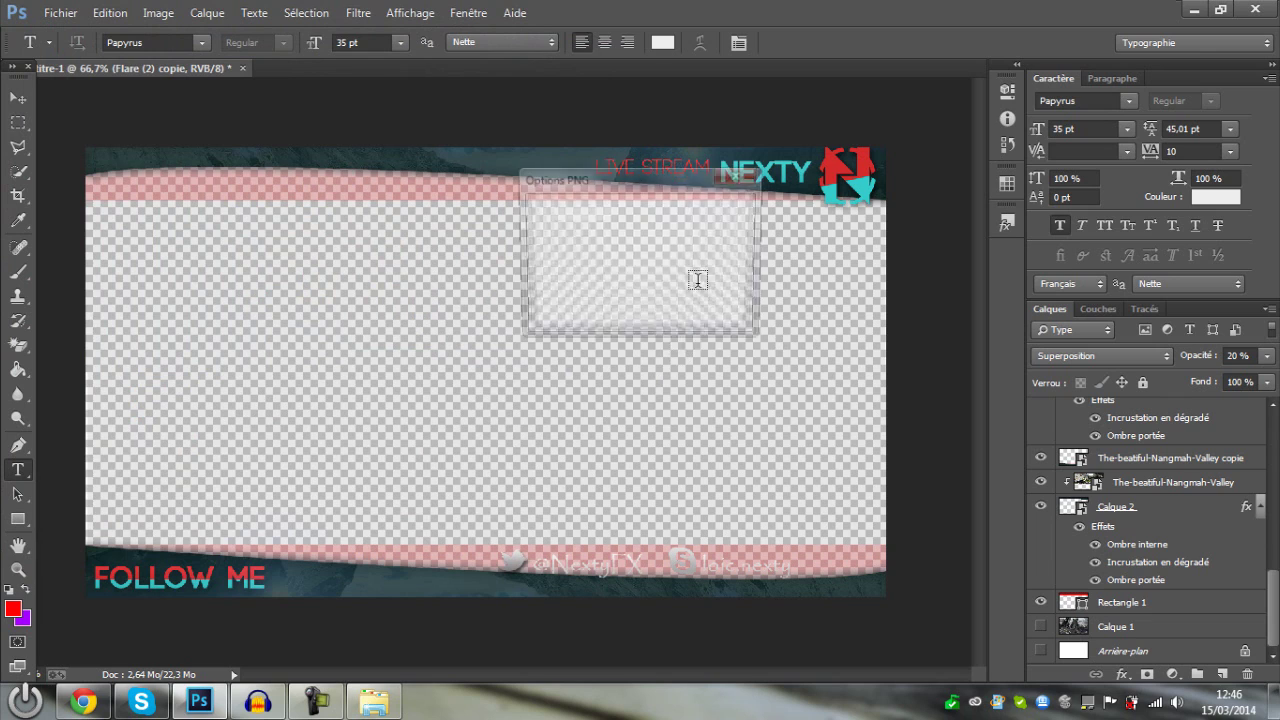
click(701, 216)
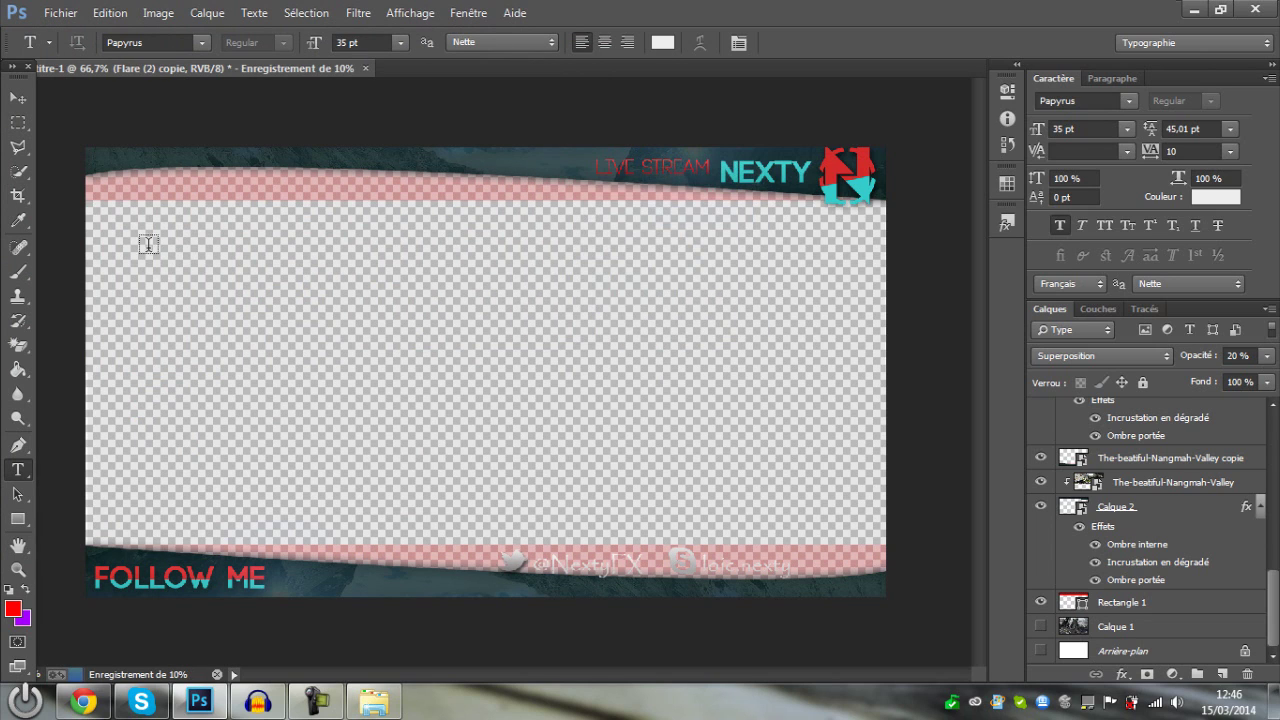
click(22, 122)
click(18, 97)
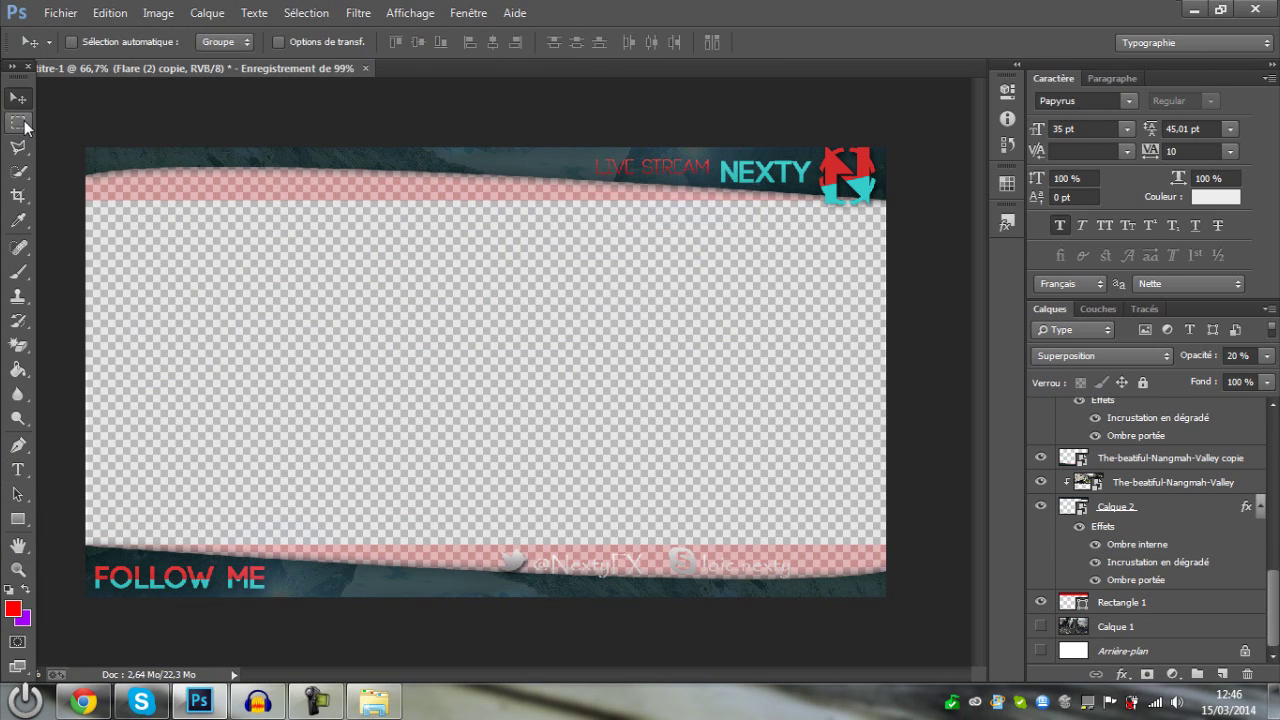
click(18, 122)
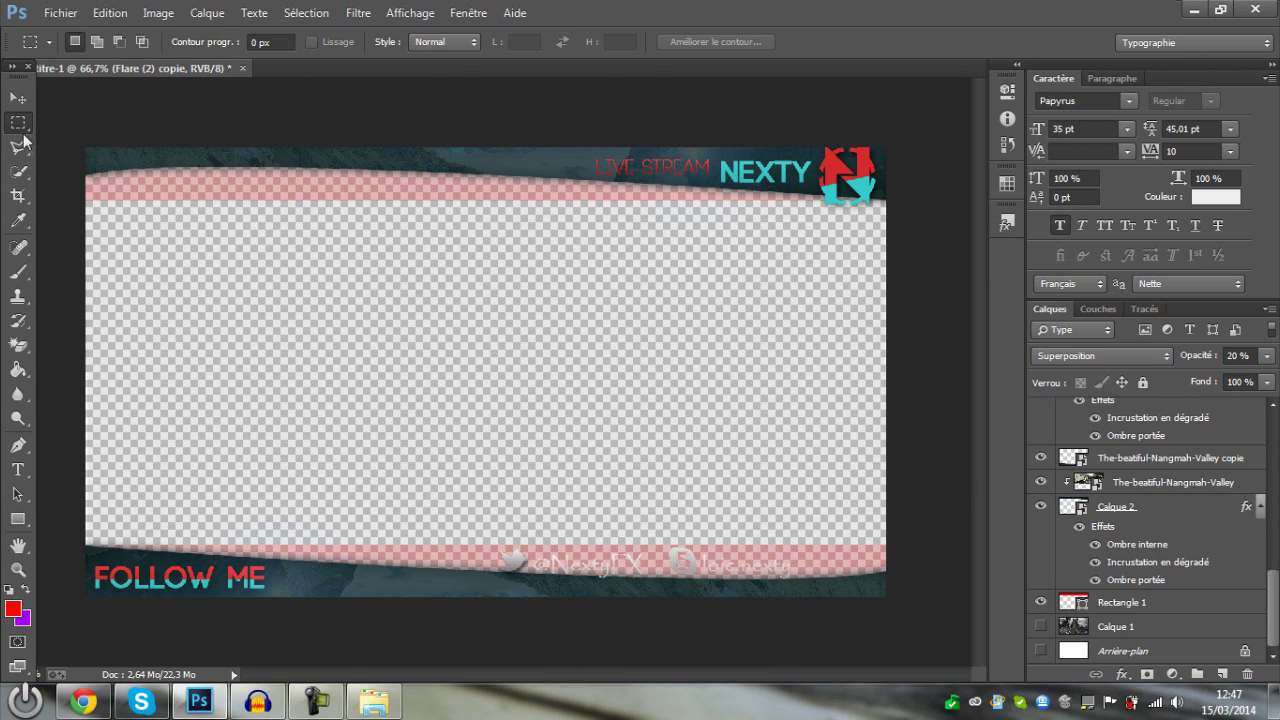
click(18, 97)
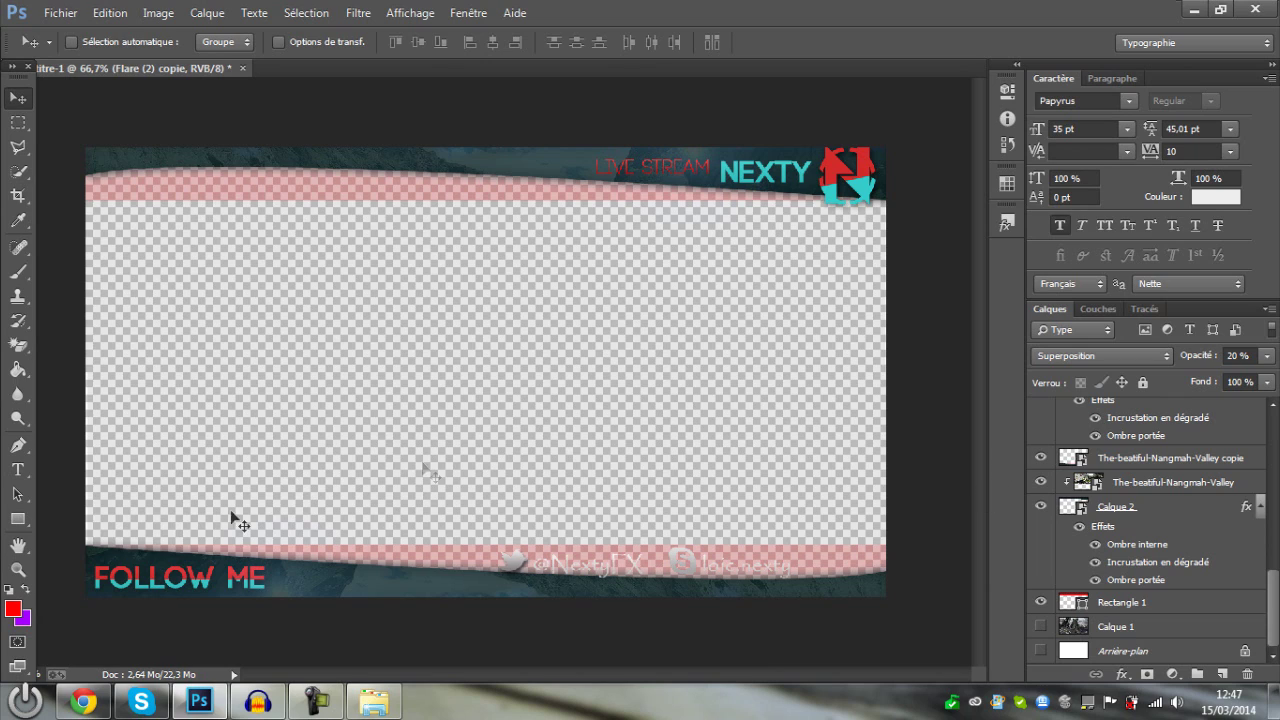
click(18, 469)
click(22, 99)
click(12, 121)
key(v)
click(24, 121)
key(v)
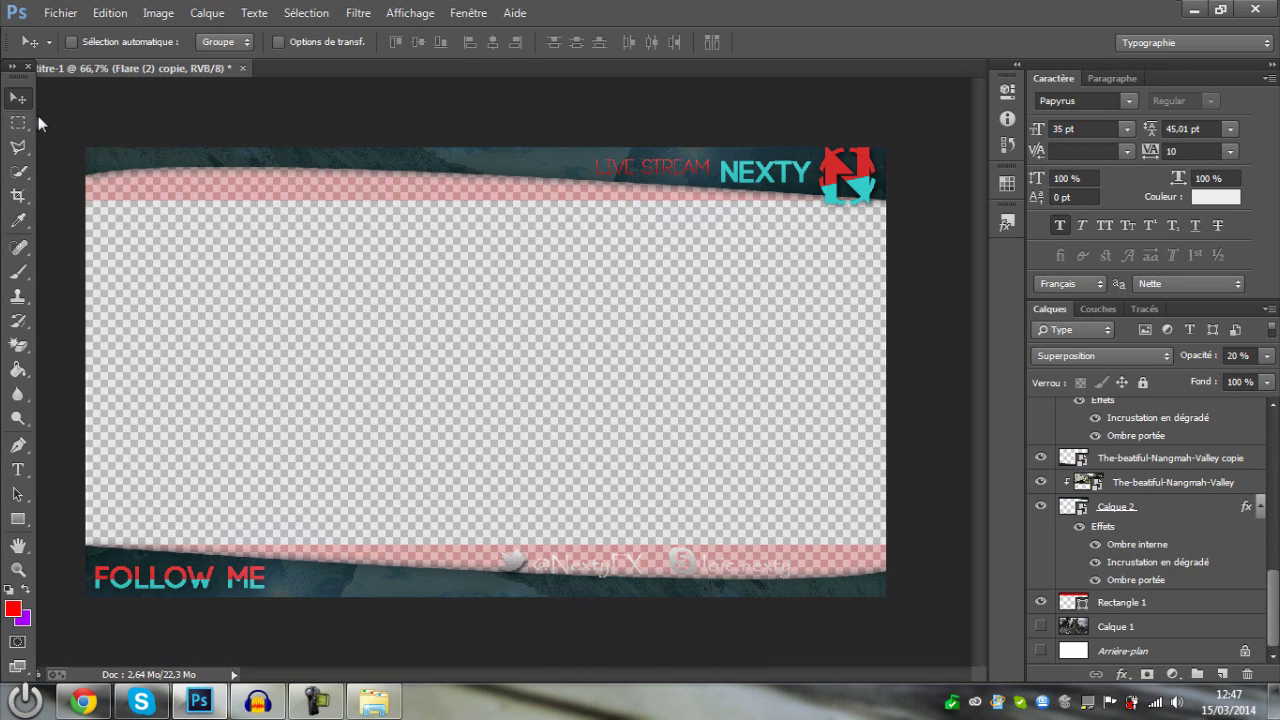